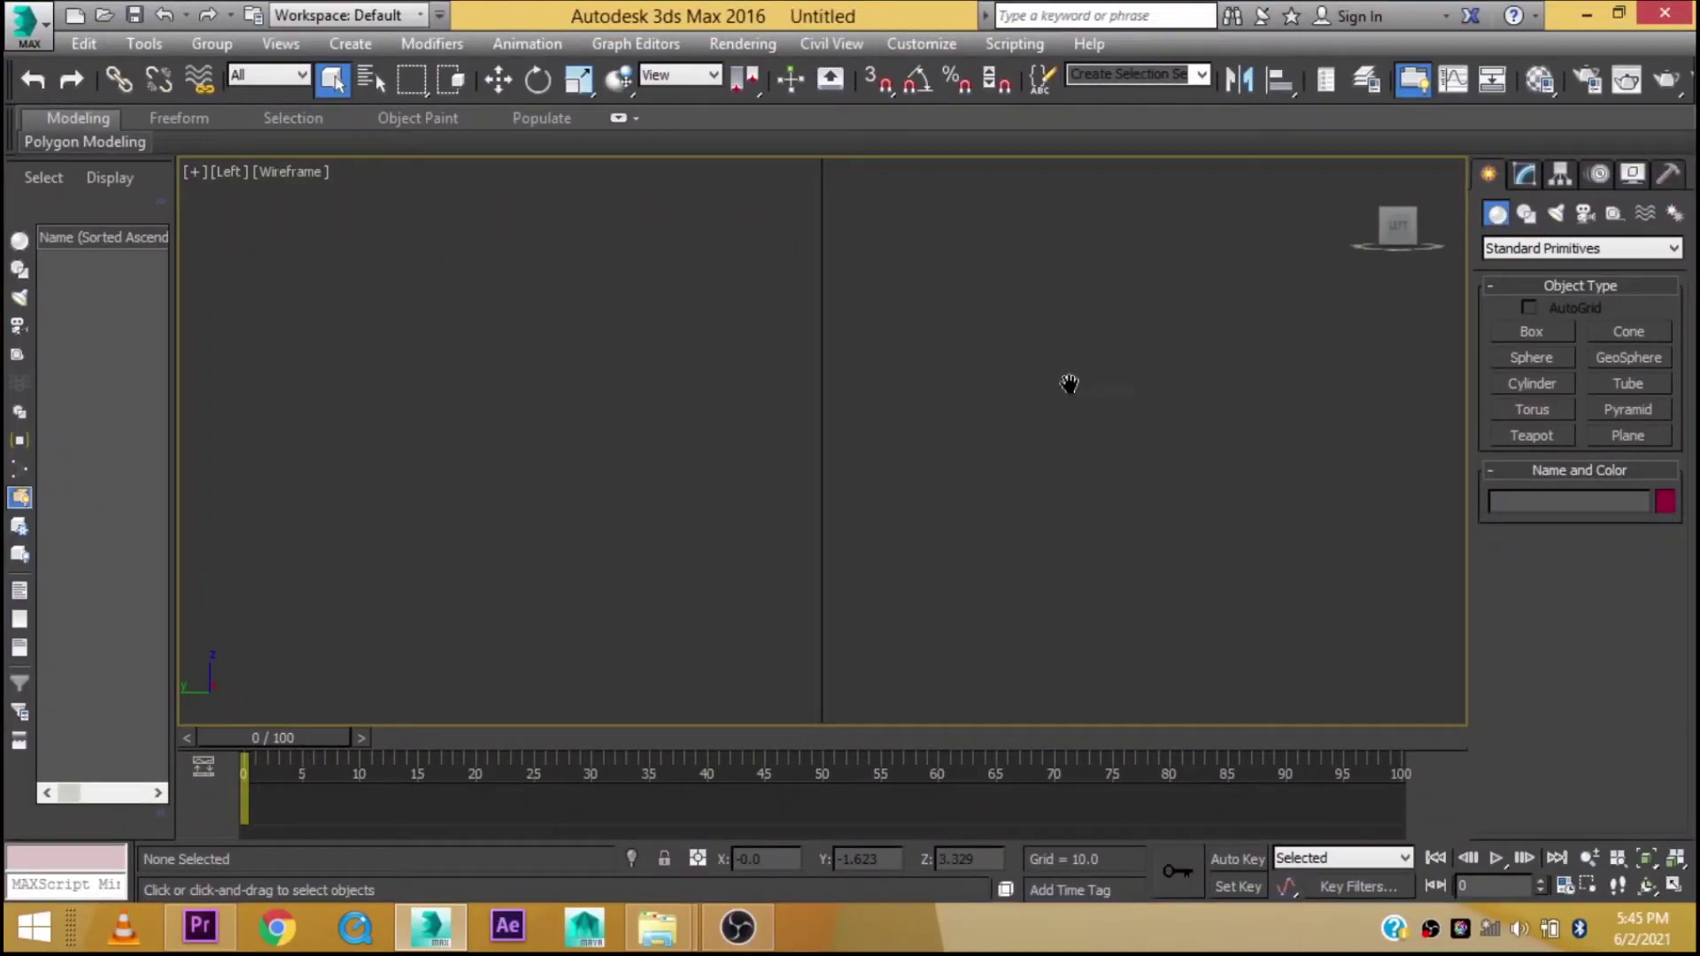
Draw a bone chain in the Left view with hip, knee, ankle and foot joints
scroll(1068, 416, down, 5)
mouse_move(1066, 411)
middle_down()
mouse_move(1000, 470)
mouse_move(1001, 424)
middle_up()
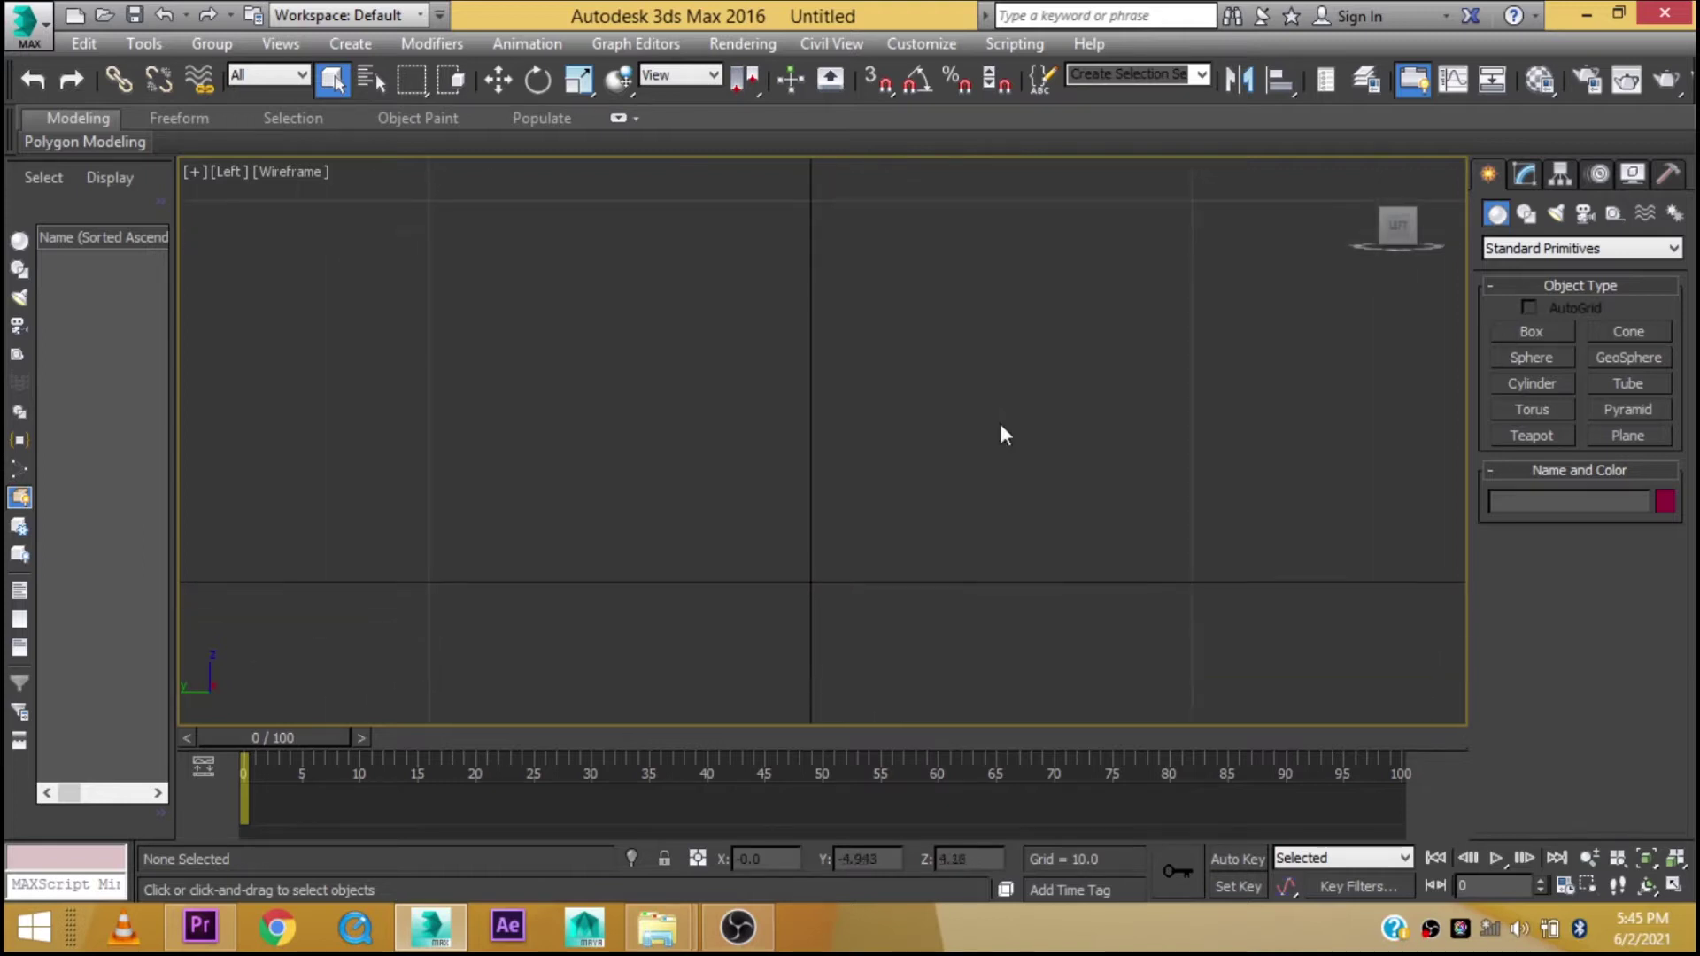
click(1674, 214)
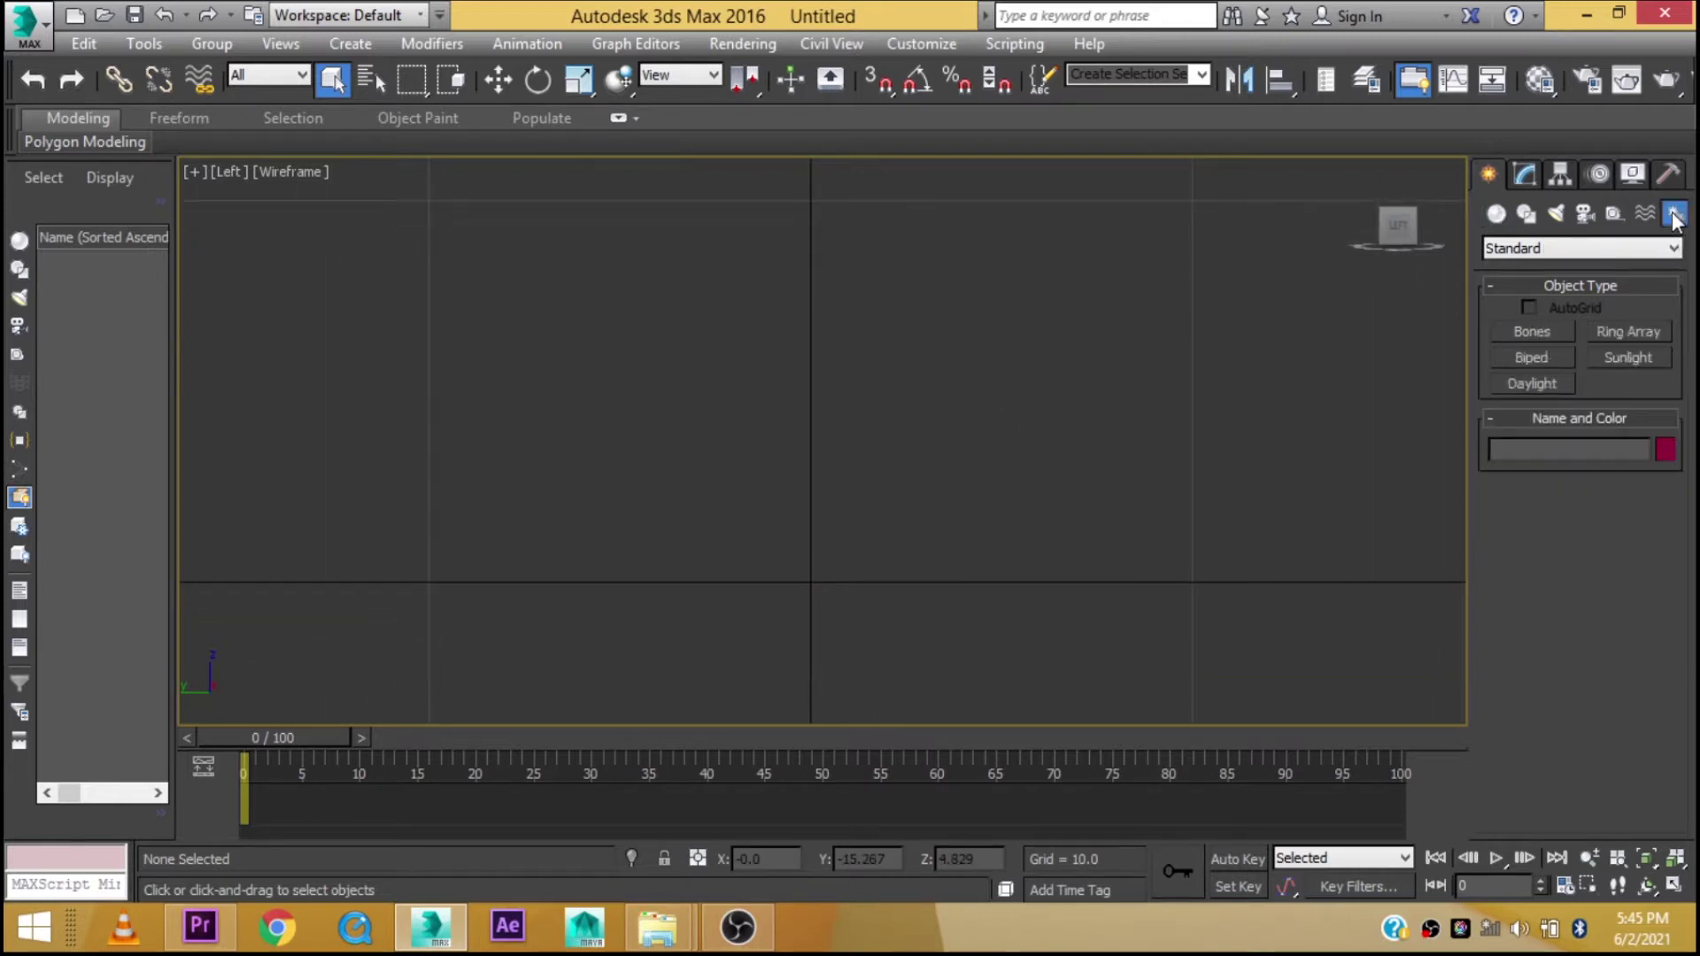
click(1555, 324)
middle_drag(899, 367, 807, 496)
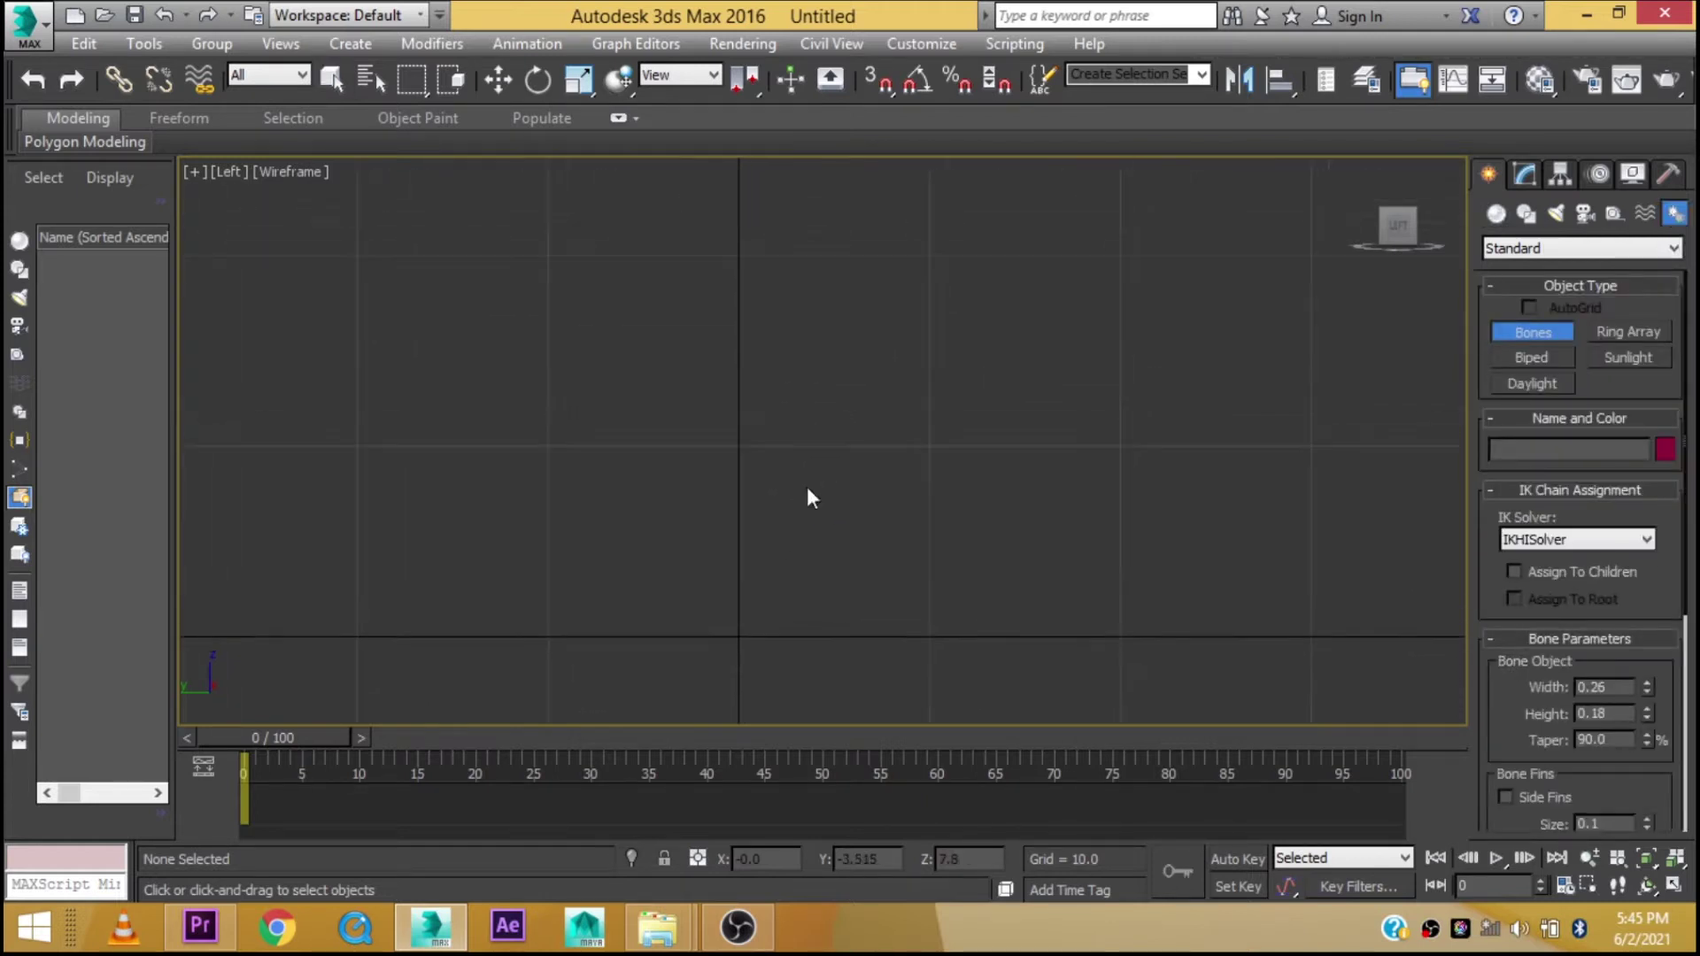
click(826, 183)
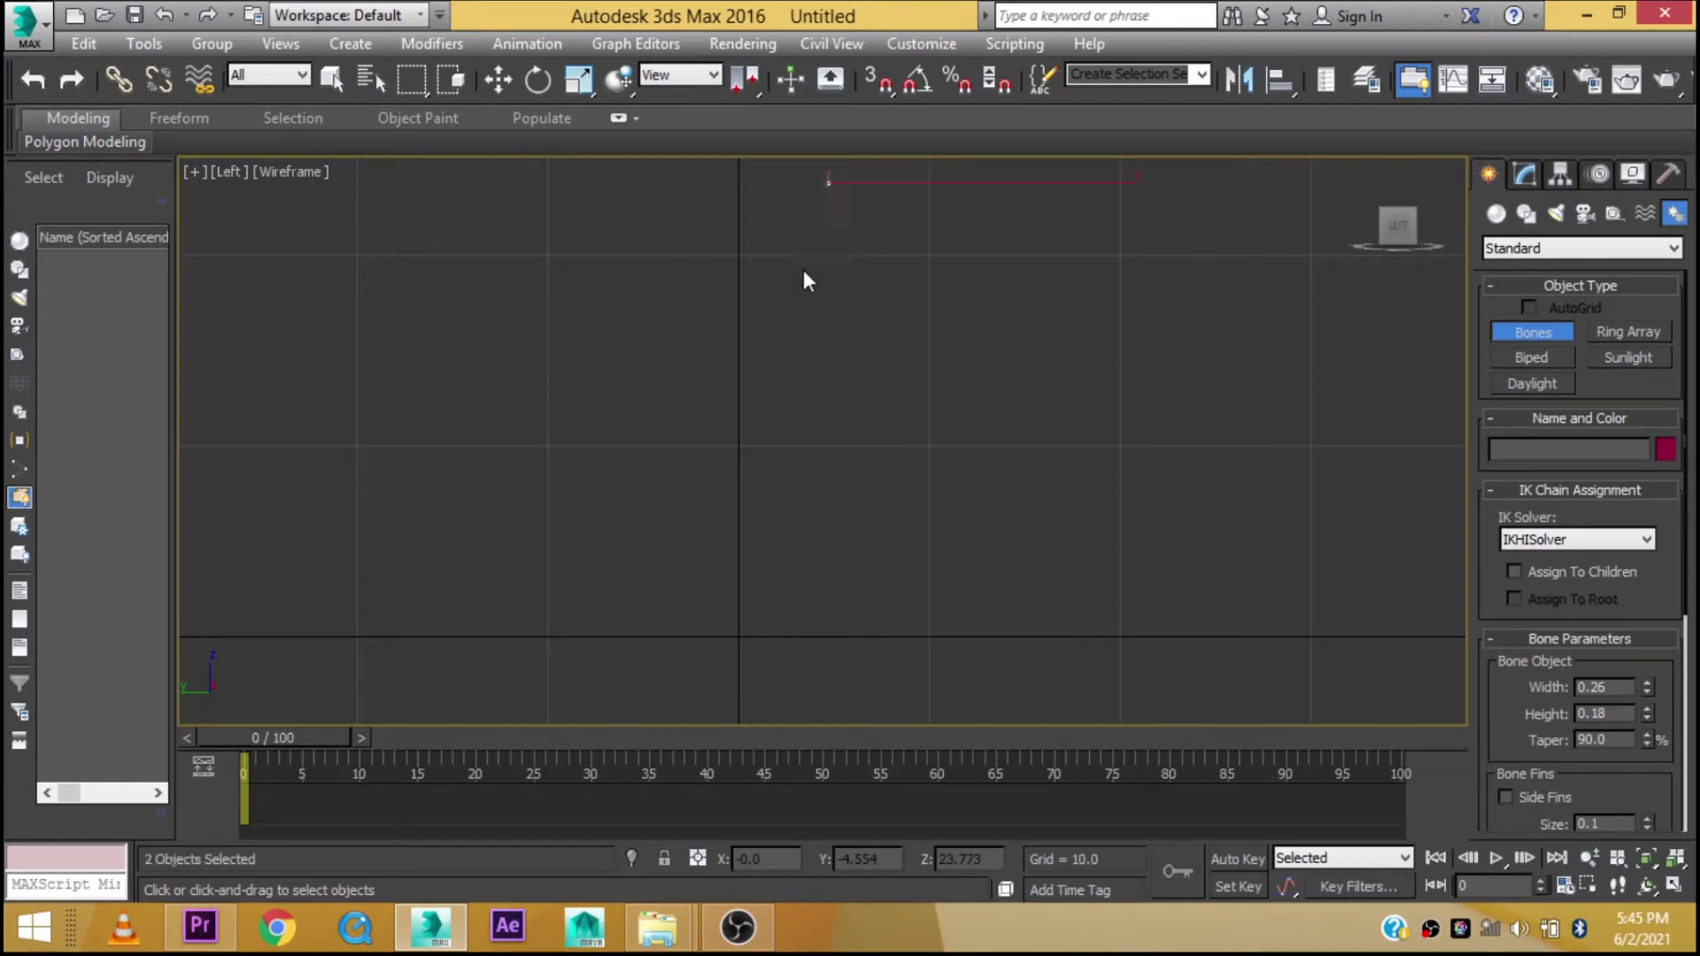
click(763, 423)
right_click(822, 680)
middle_drag(821, 677, 846, 440)
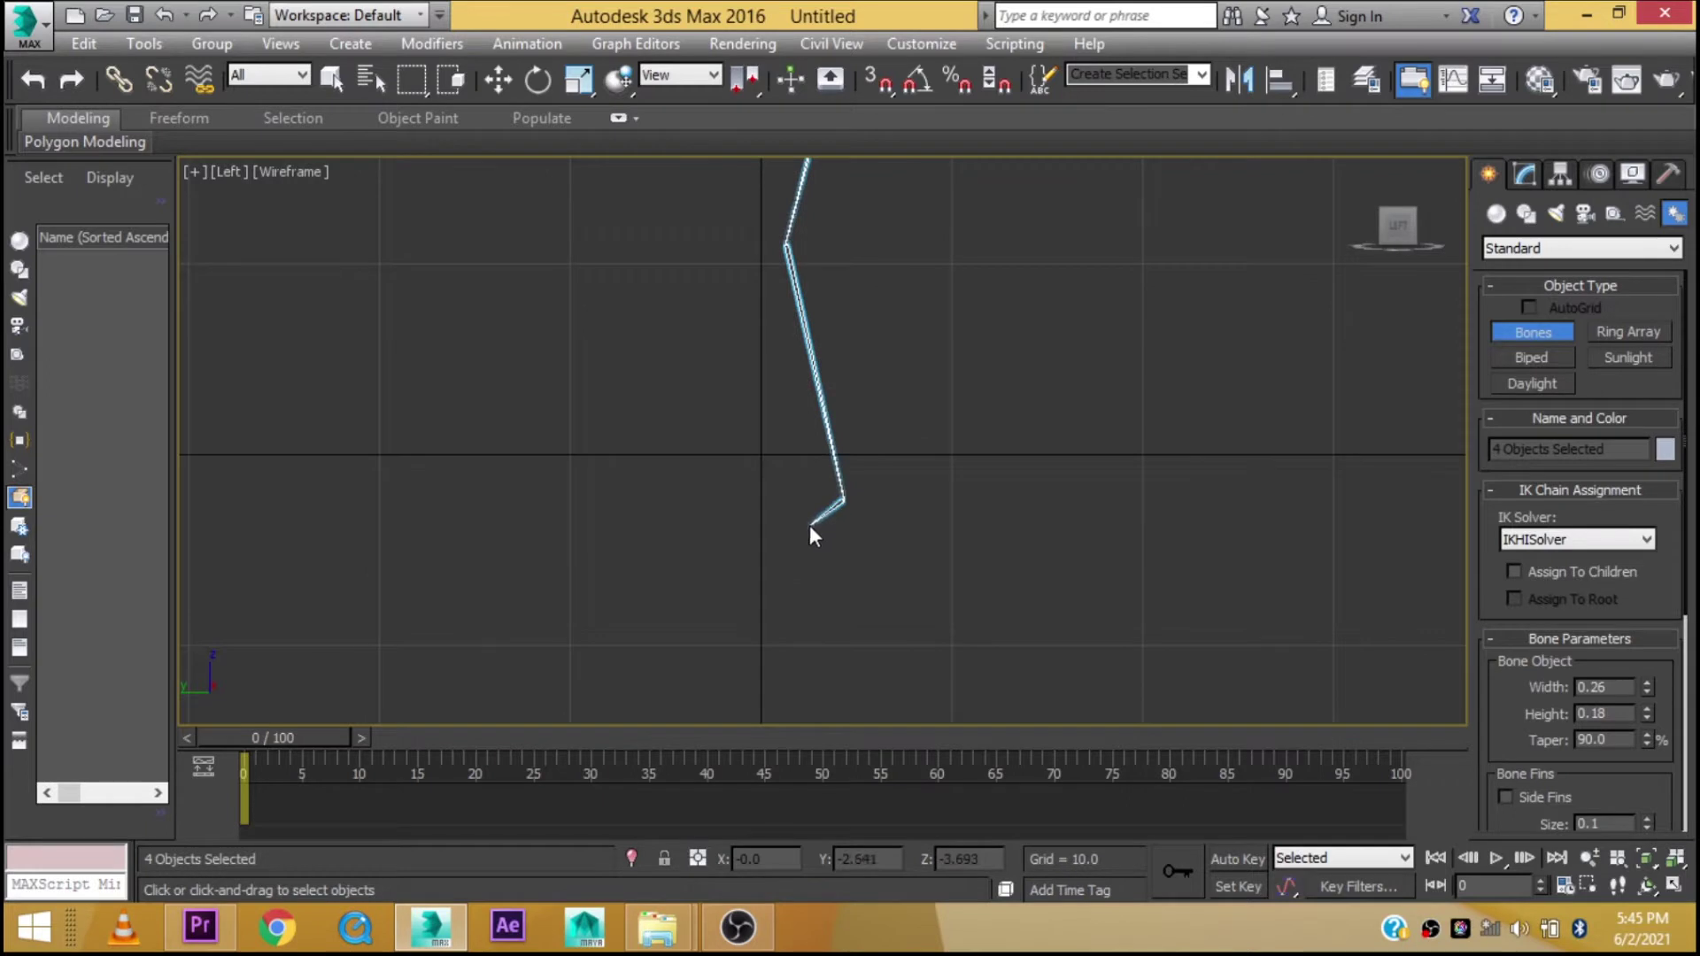
click(806, 509)
End the bone chain and set the thigh bone Bone001 to width and height 1.5
right_click(795, 507)
key(w)
scroll(901, 401, up, 5)
middle_drag(901, 400, 974, 627)
scroll(974, 638, down, 4)
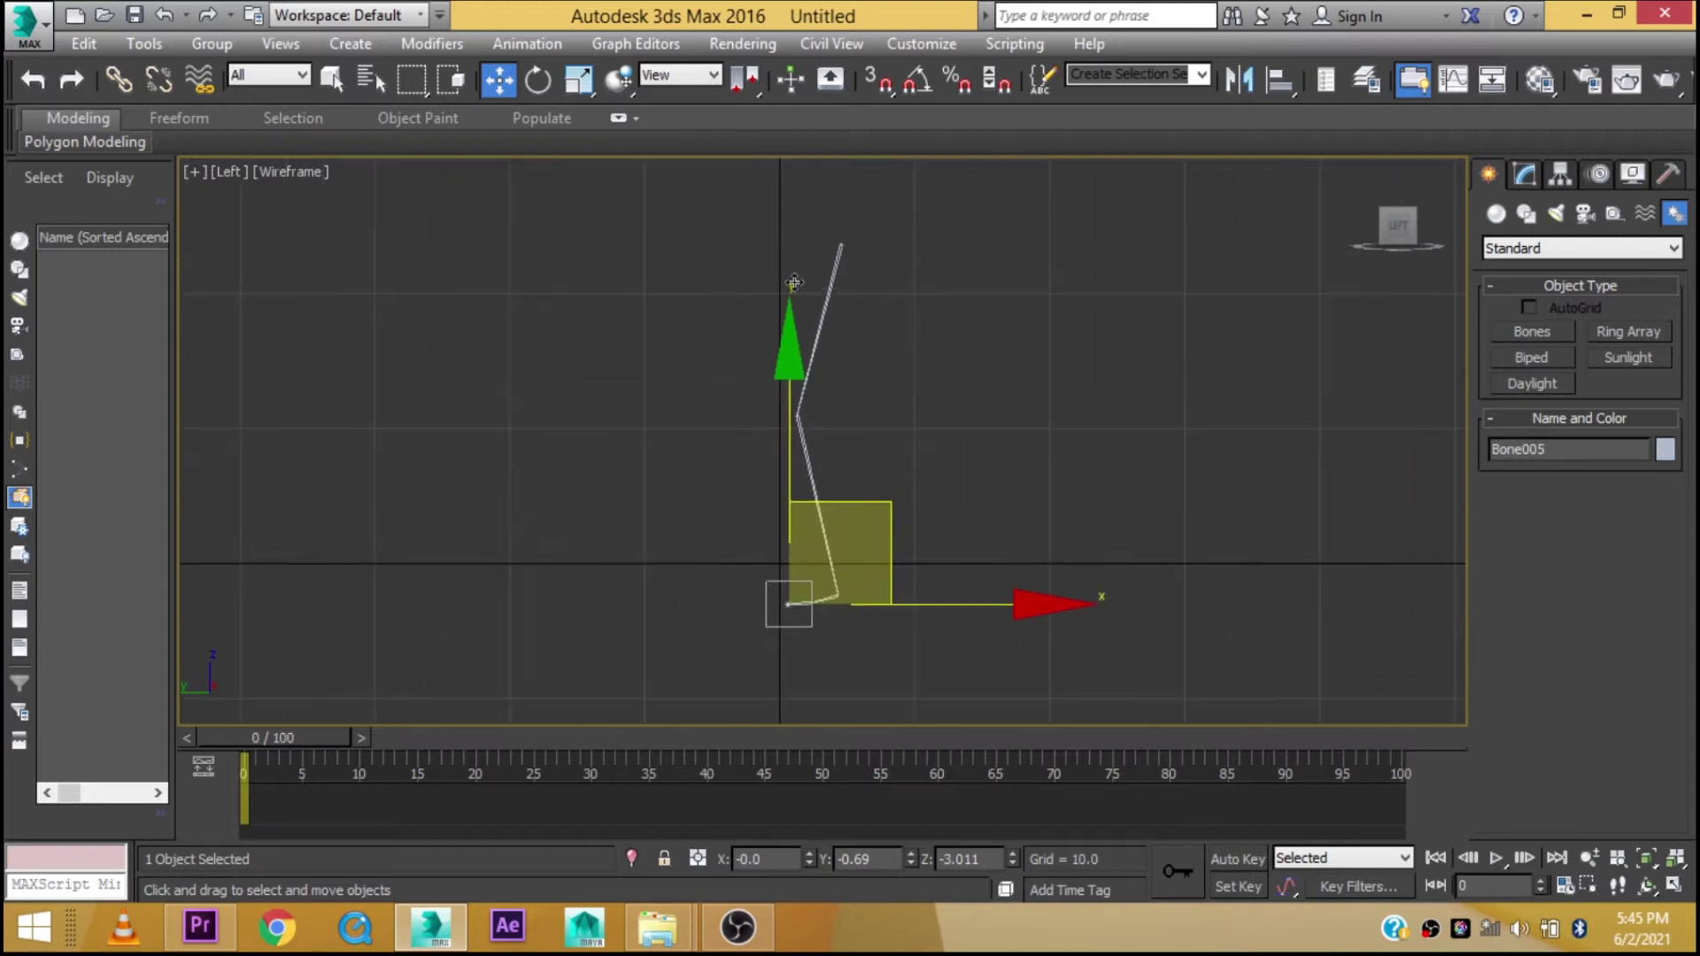
drag(921, 310, 990, 294)
click(1529, 174)
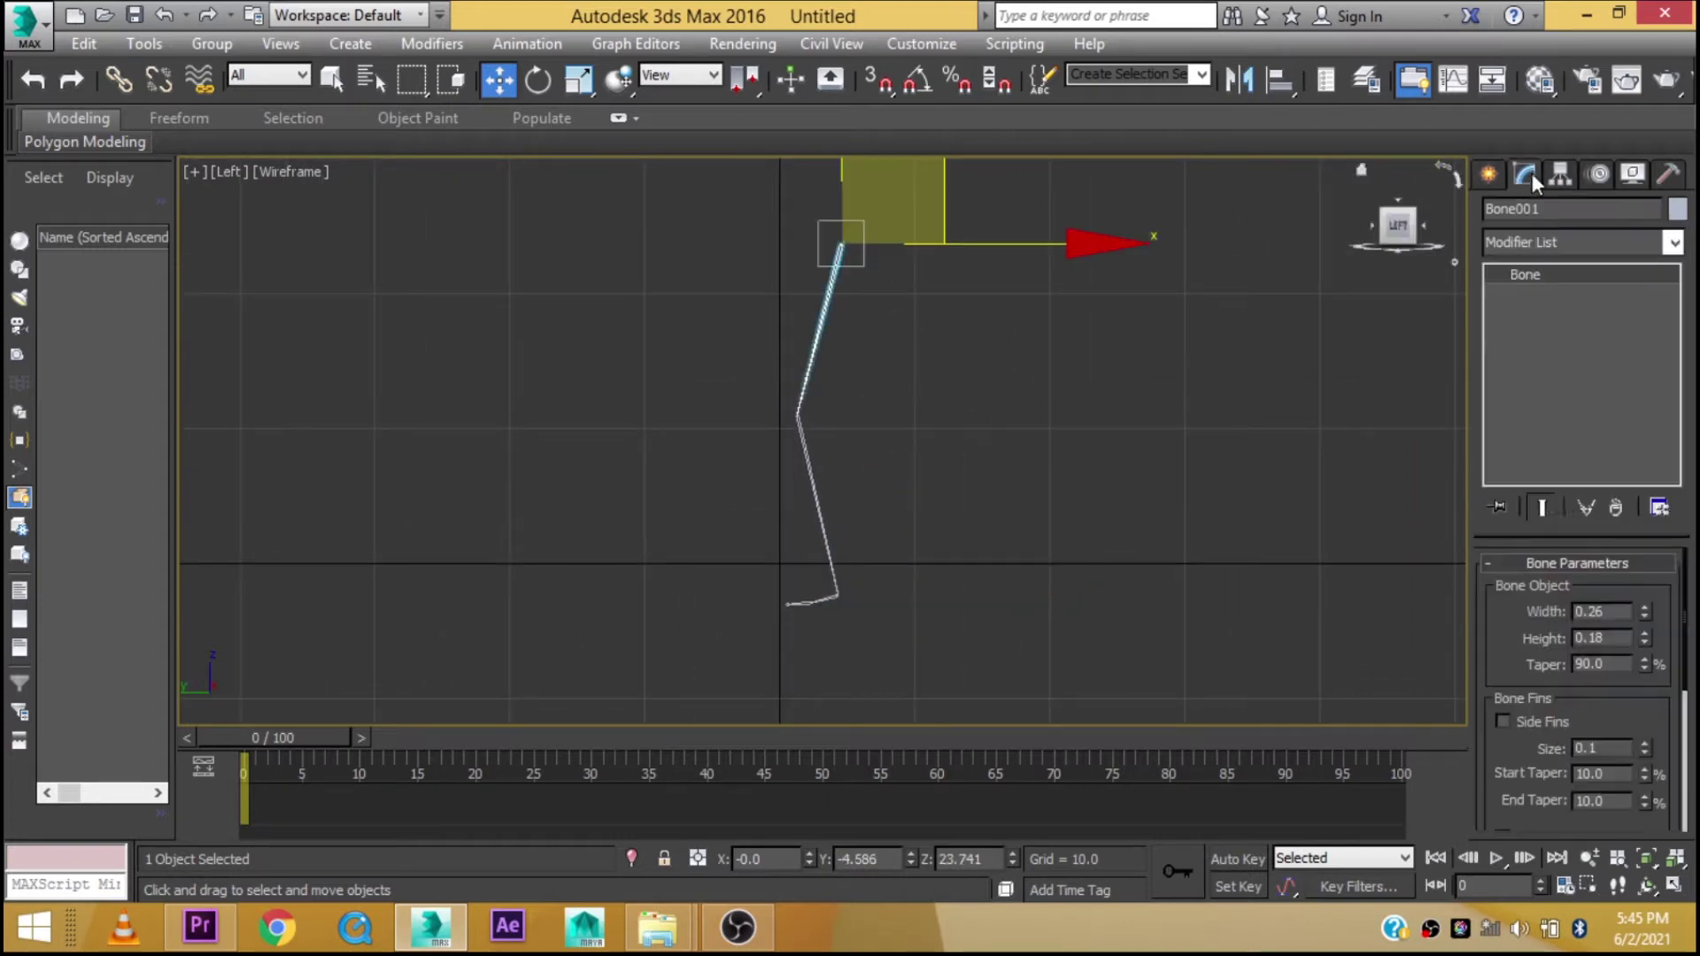
double_click(1609, 613)
text(1)
key(Tab)
text(1.5)
key(Return)
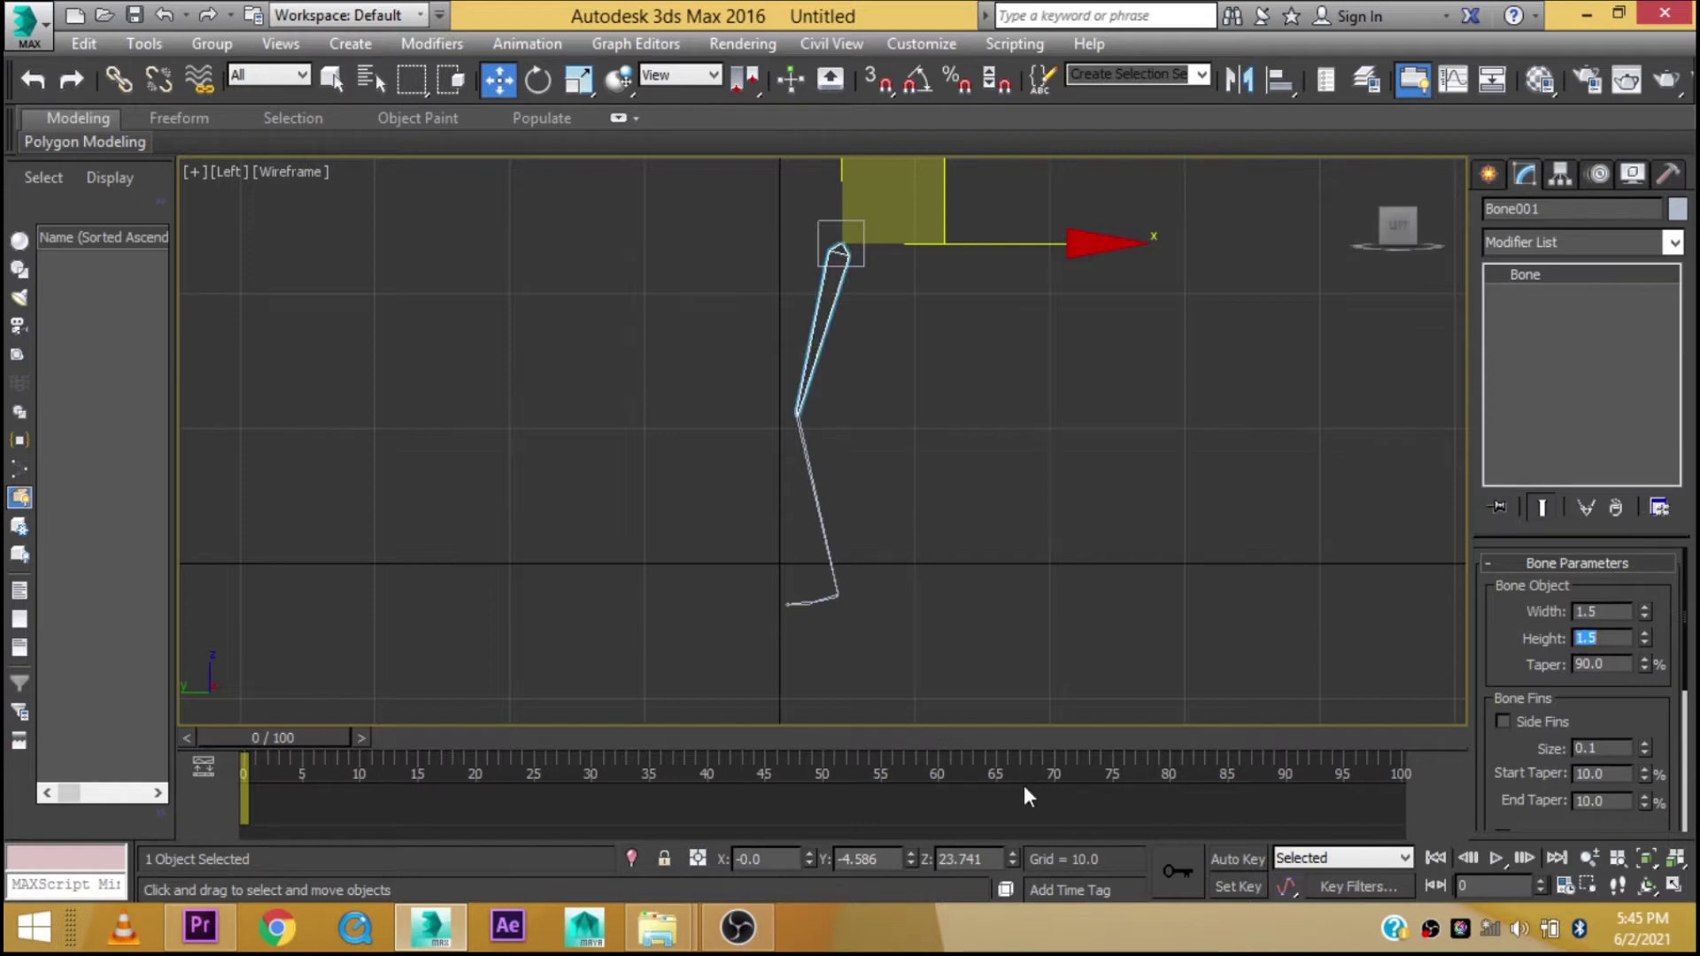
Set the shin bone Bone002 to width and height 1.5
drag(948, 515, 949, 517)
double_click(1619, 608)
text(1.)
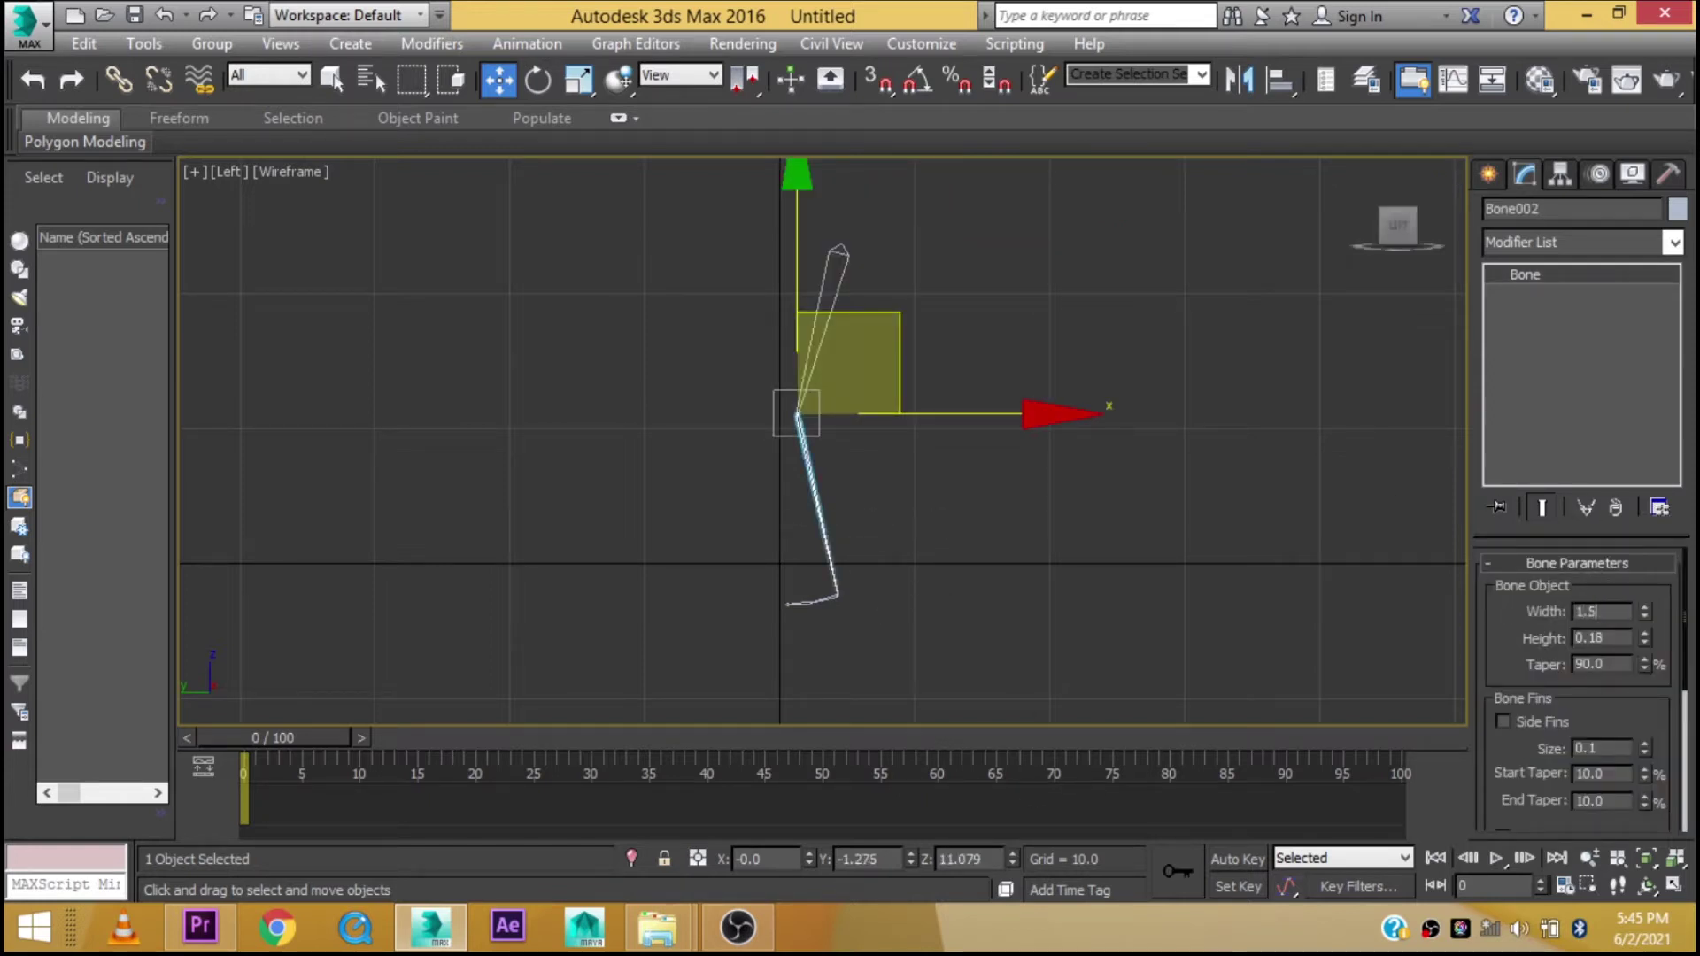
key(Tab)
text(1.5)
key(Return)
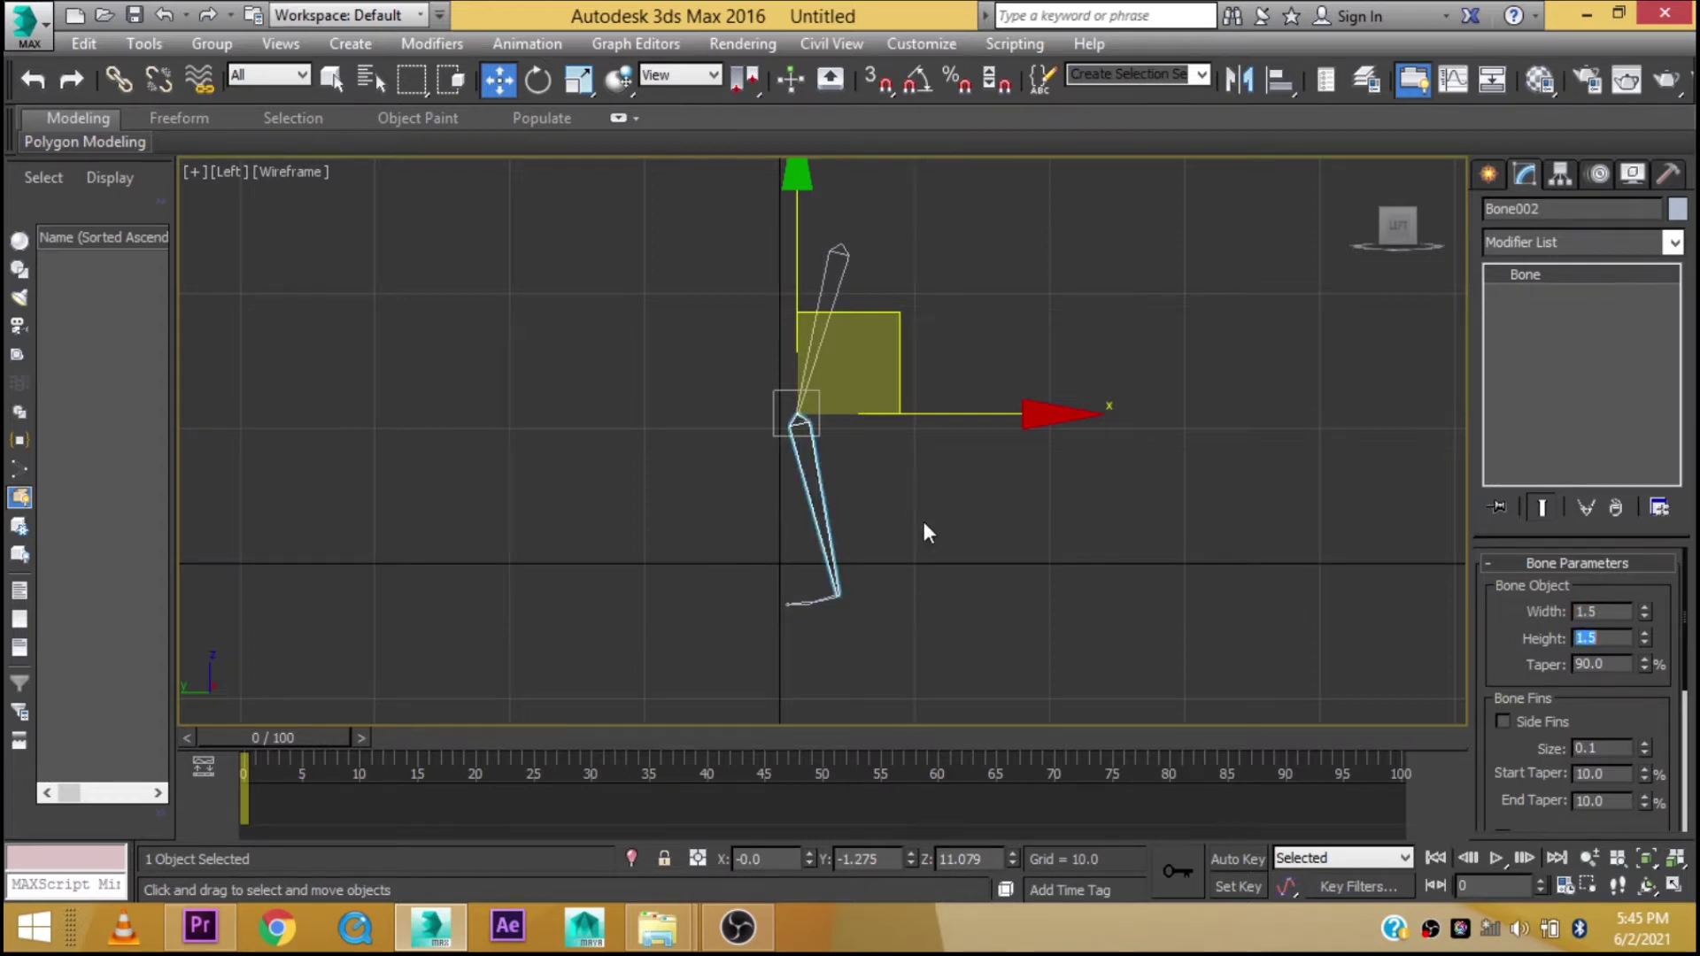
scroll(868, 398, up, 4)
scroll(761, 460, up, 5)
Make the foot bone Bone003 1.5 wide and flatten its height to 0.72
click(616, 604)
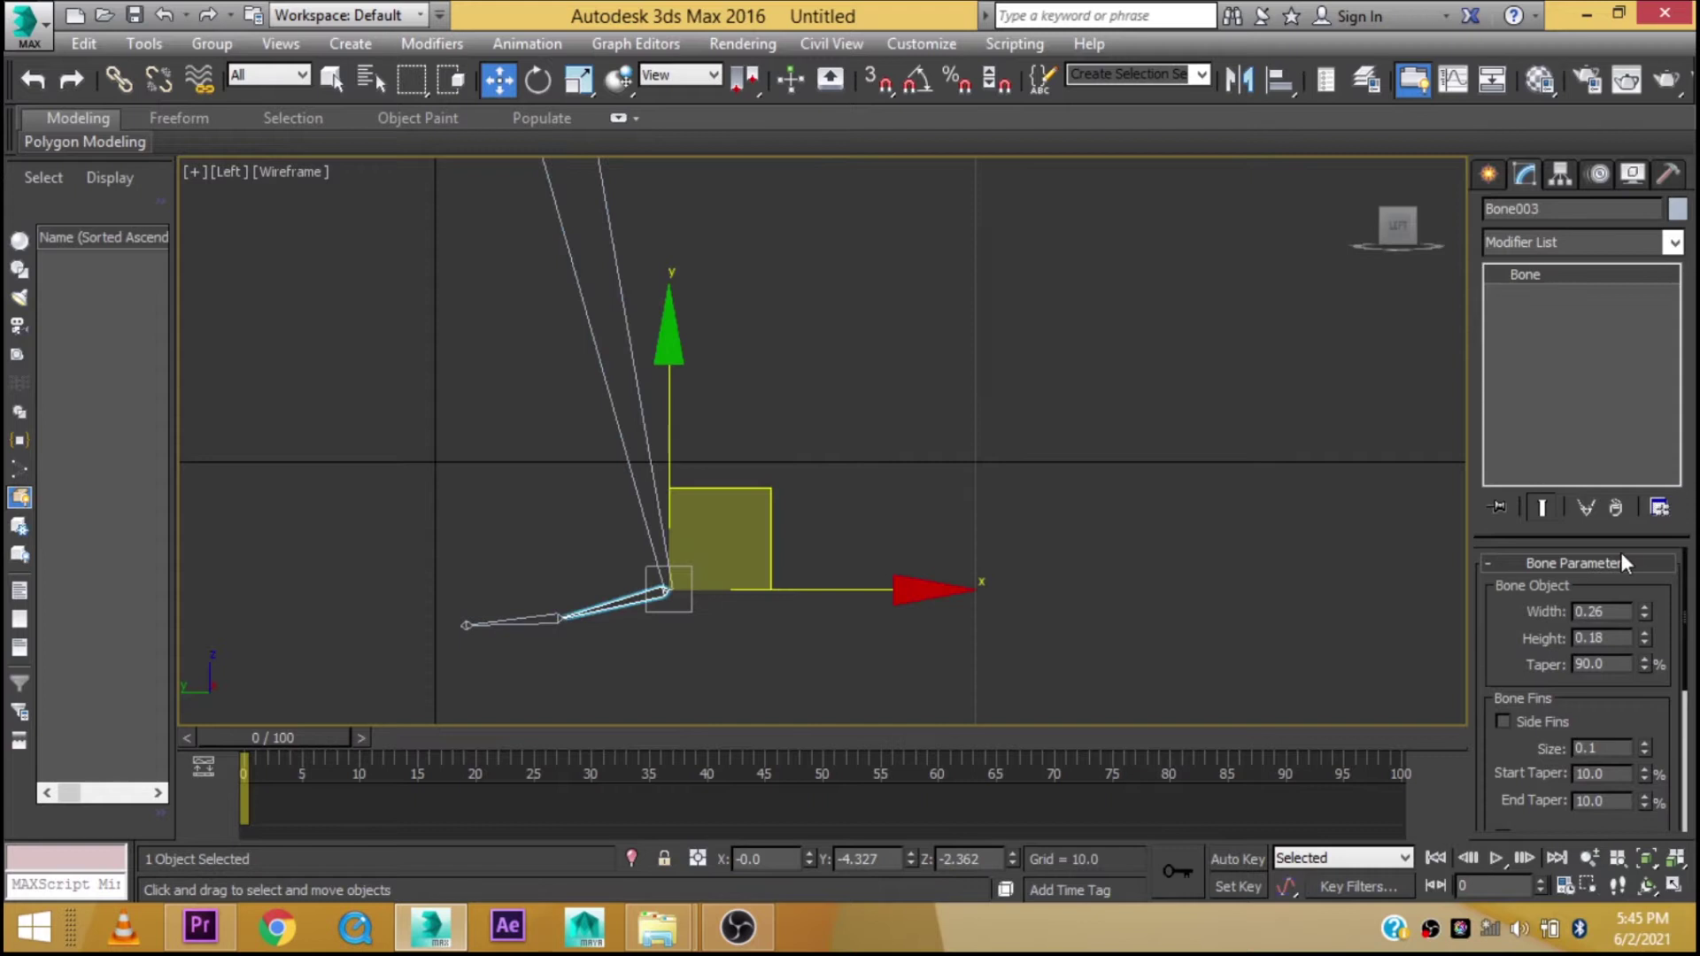
double_click(1606, 611)
text(1.5)
key(Return)
key(Tab)
text(1.5)
key(Return)
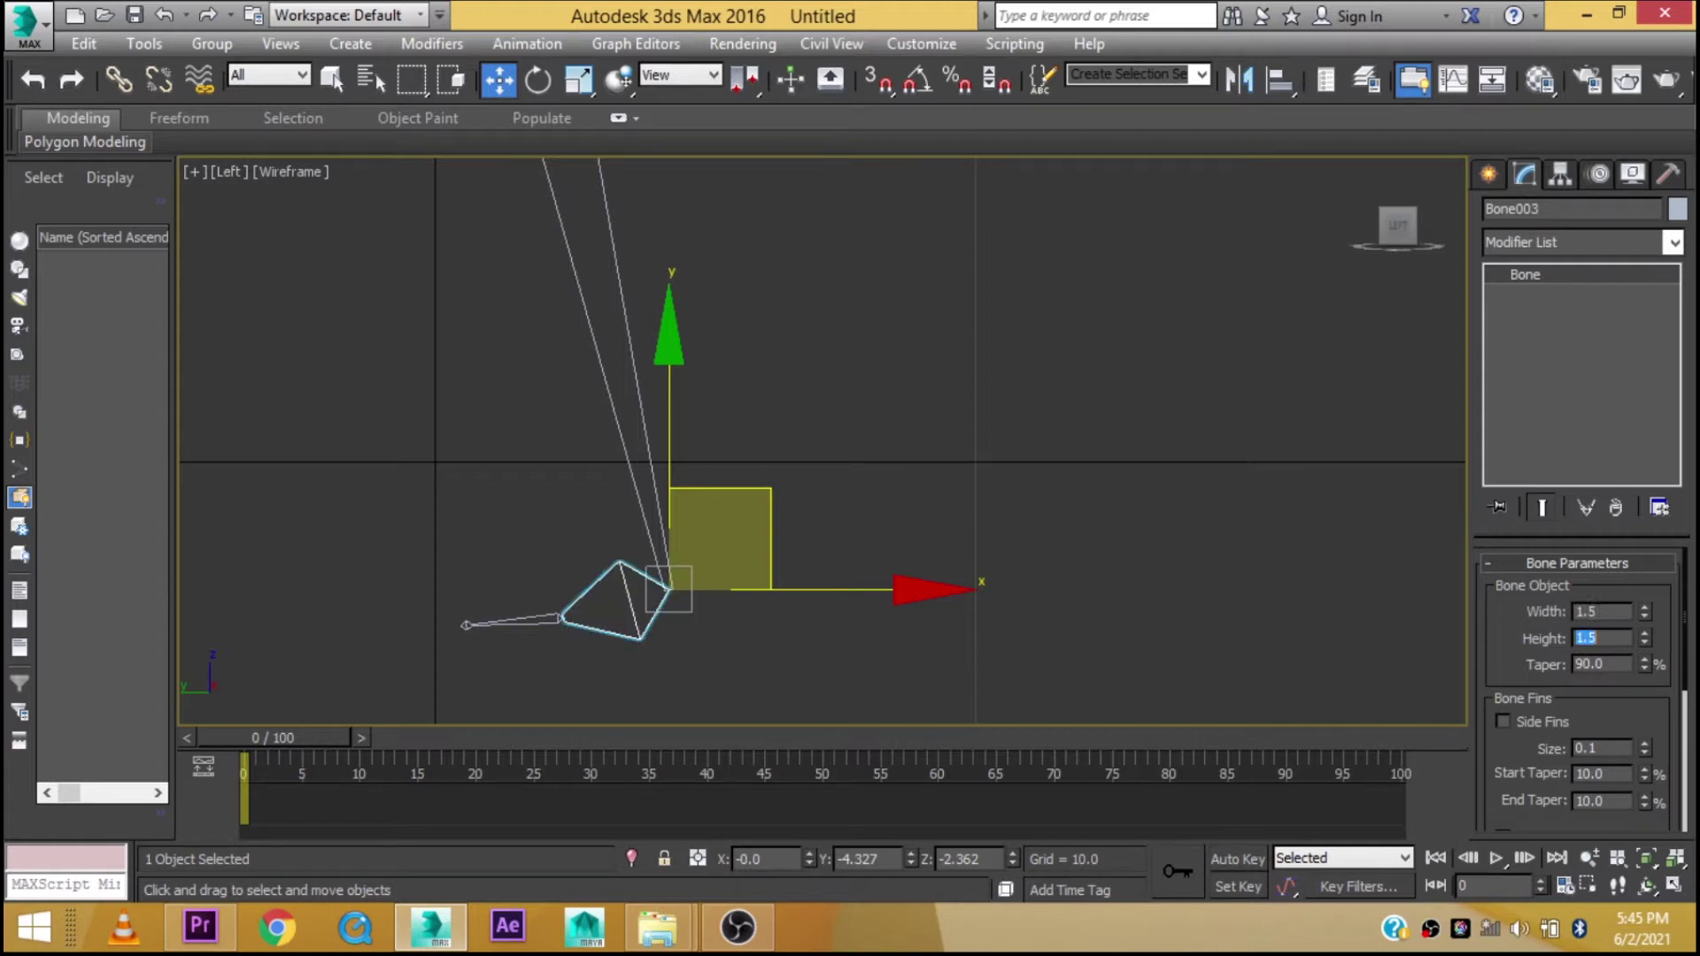
scroll(799, 455, up, 3)
middle_drag(882, 372, 906, 353)
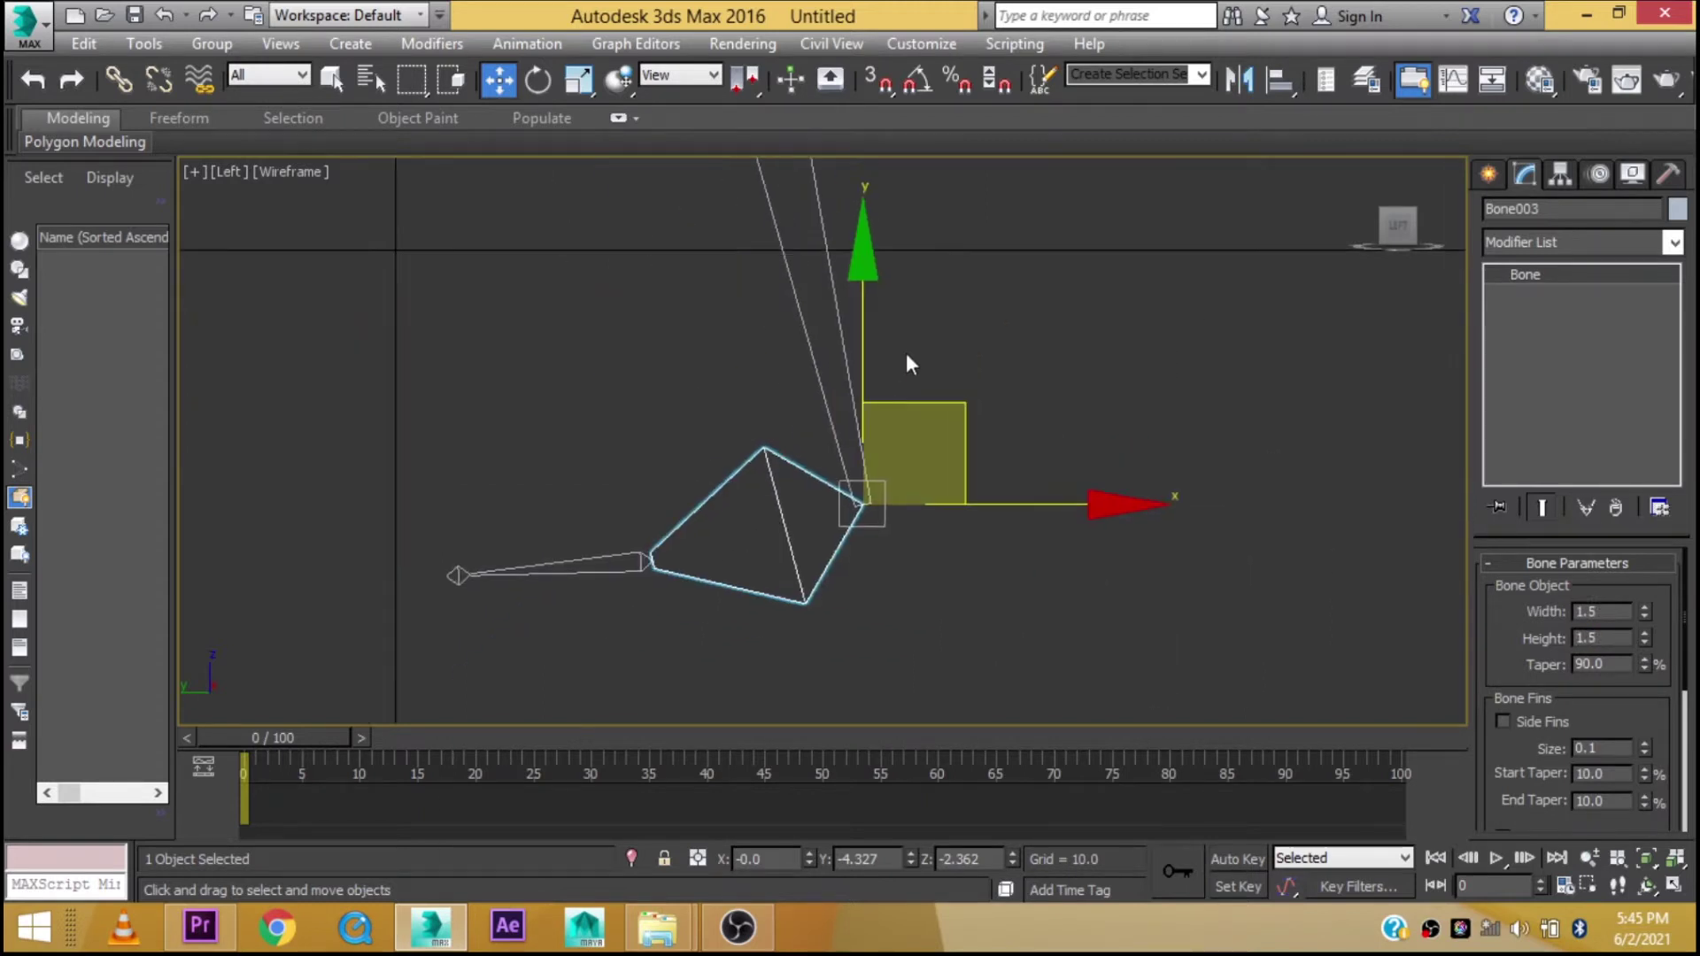
scroll(1635, 652, down, 1)
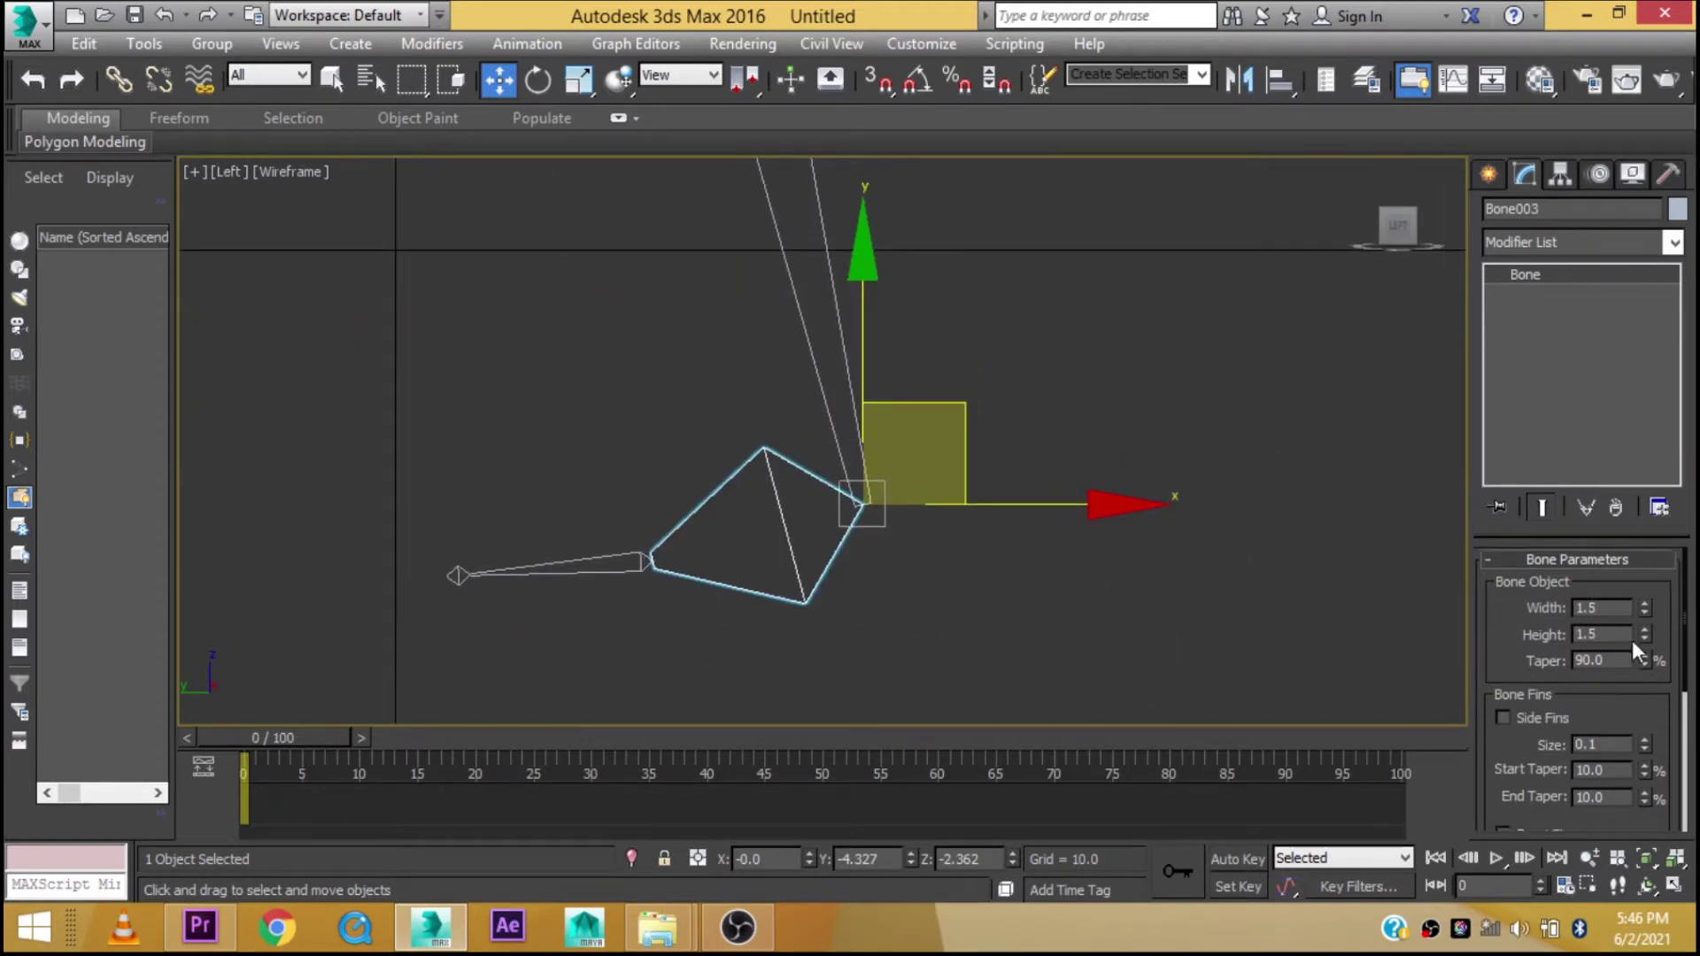
drag(1639, 635, 351, 613)
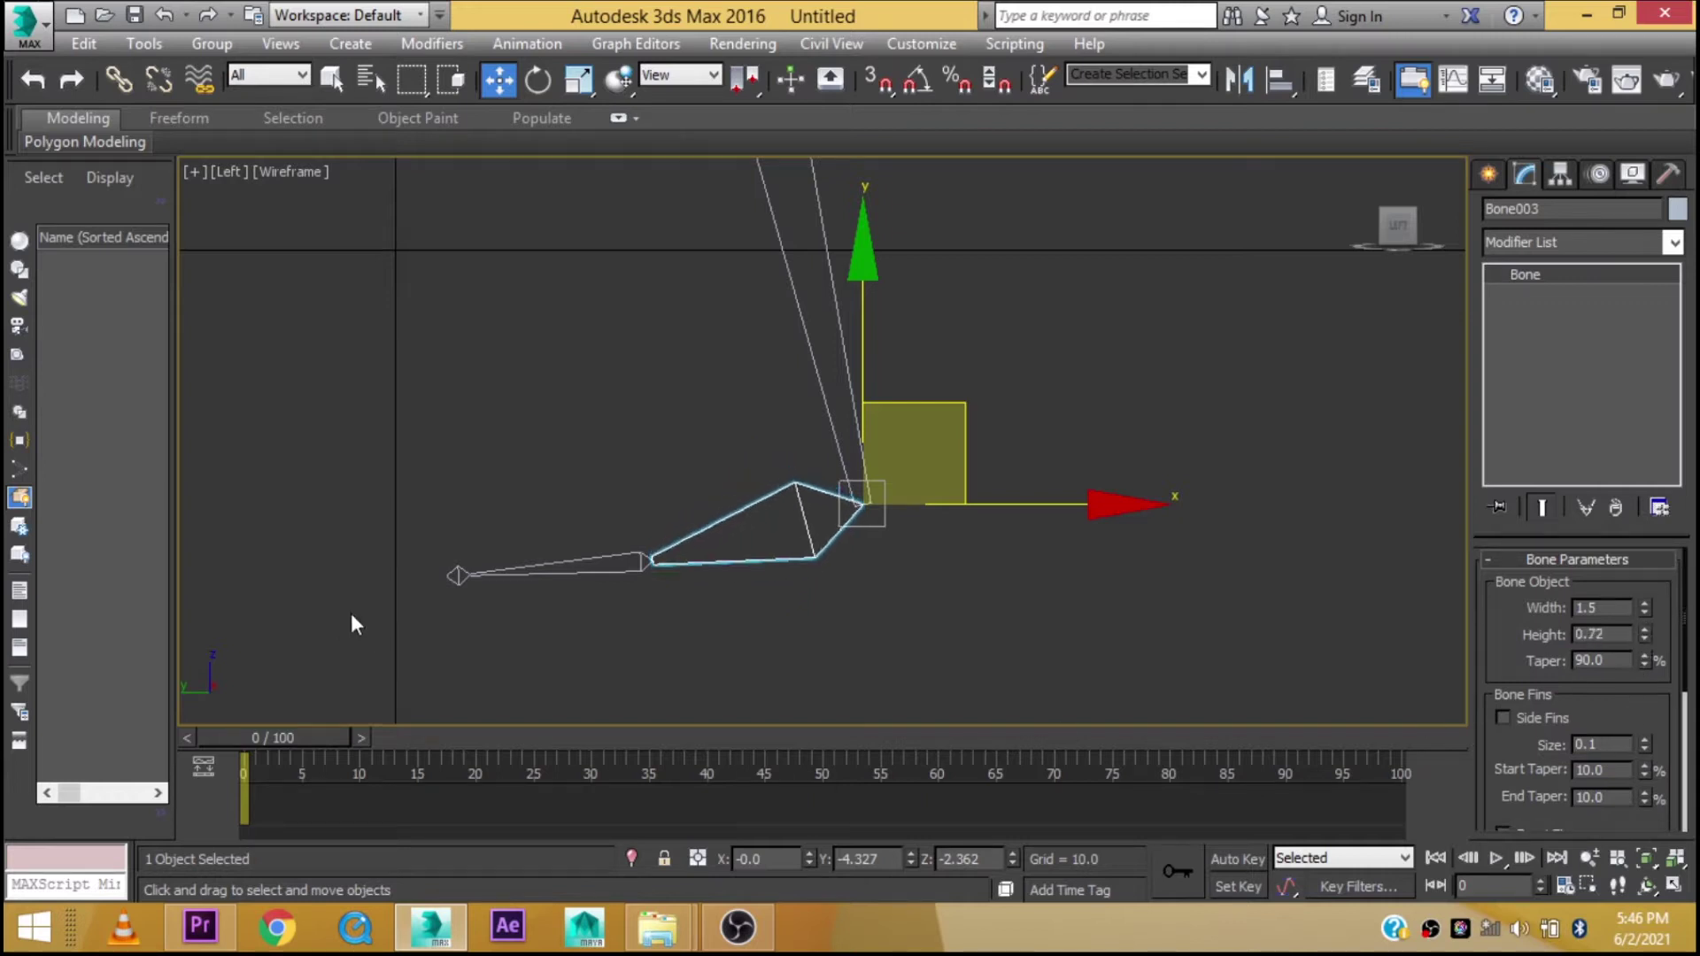
Make the toe bone Bone004 1.5 wide and flatten its height to 0.585
click(567, 567)
double_click(1609, 611)
text(1.)
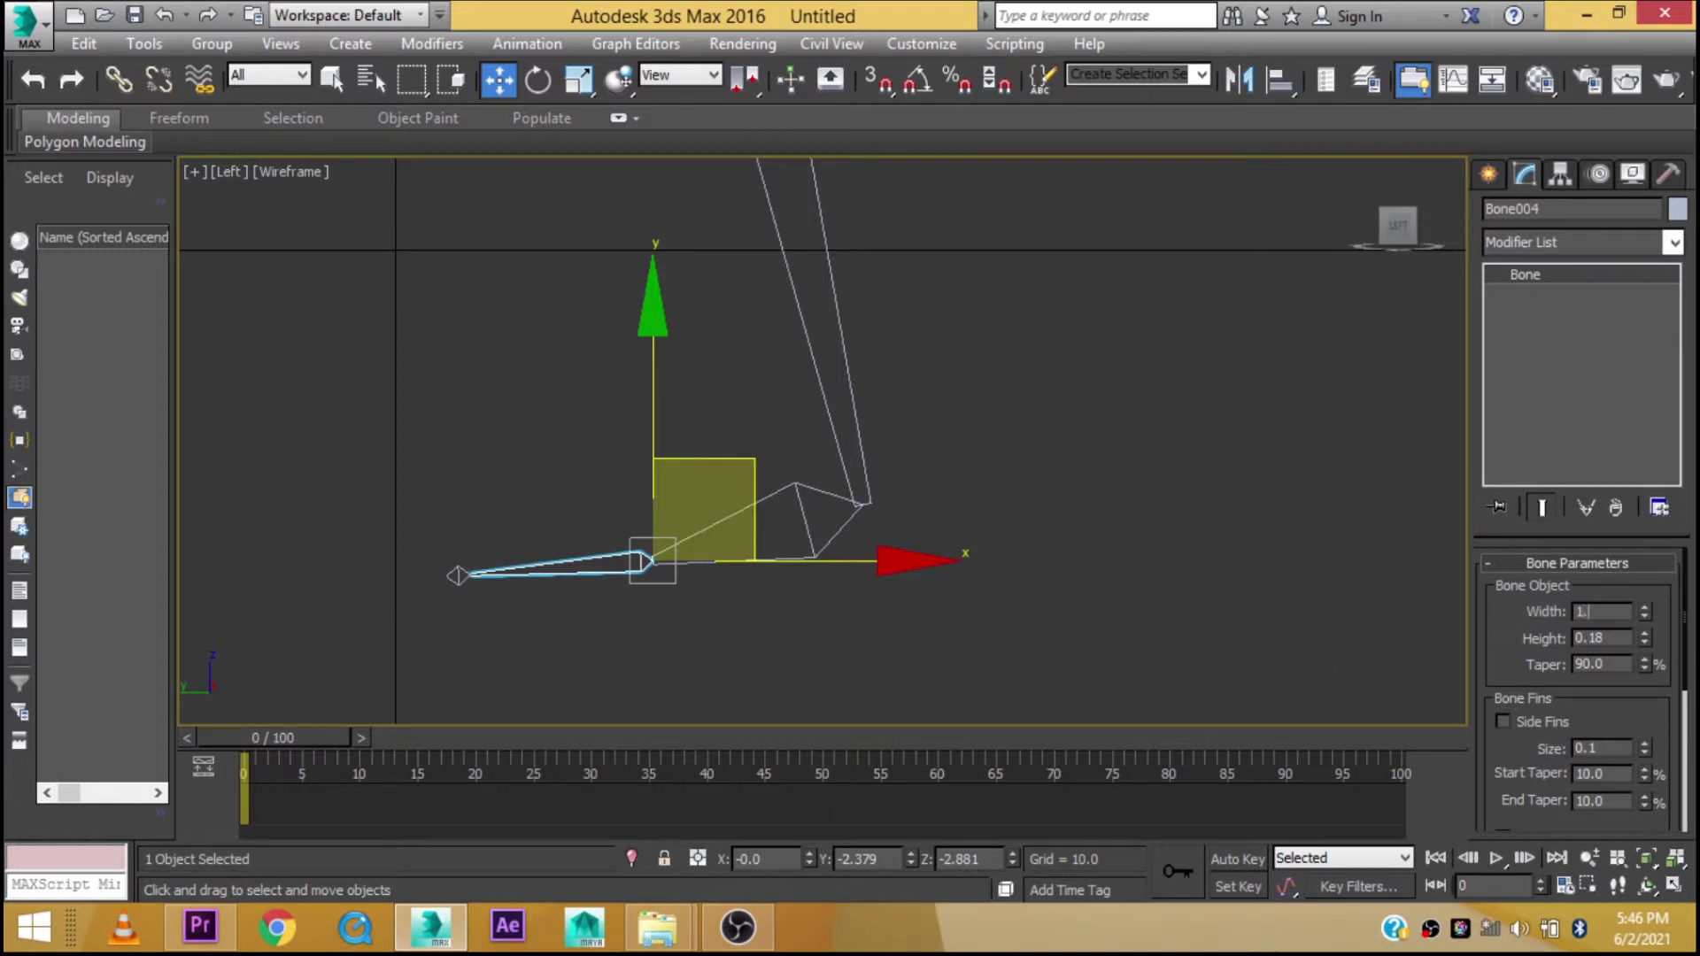
key(Return)
key(Tab)
text(1.5)
key(Return)
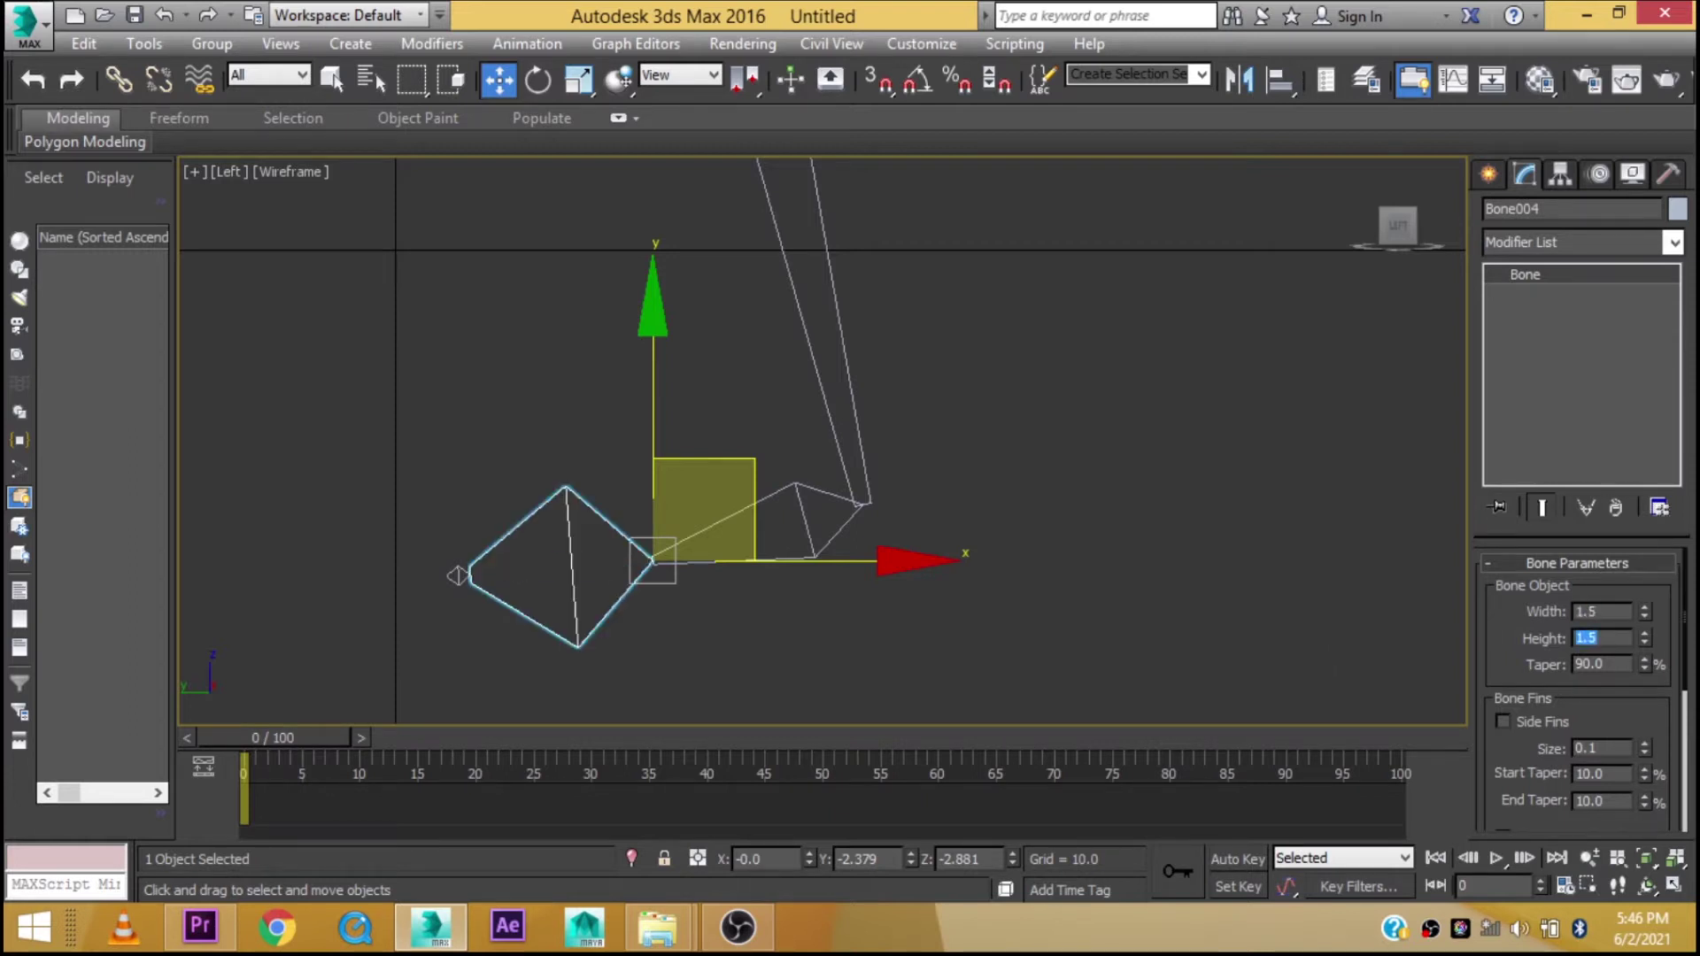
drag(1643, 649, 1643, 690)
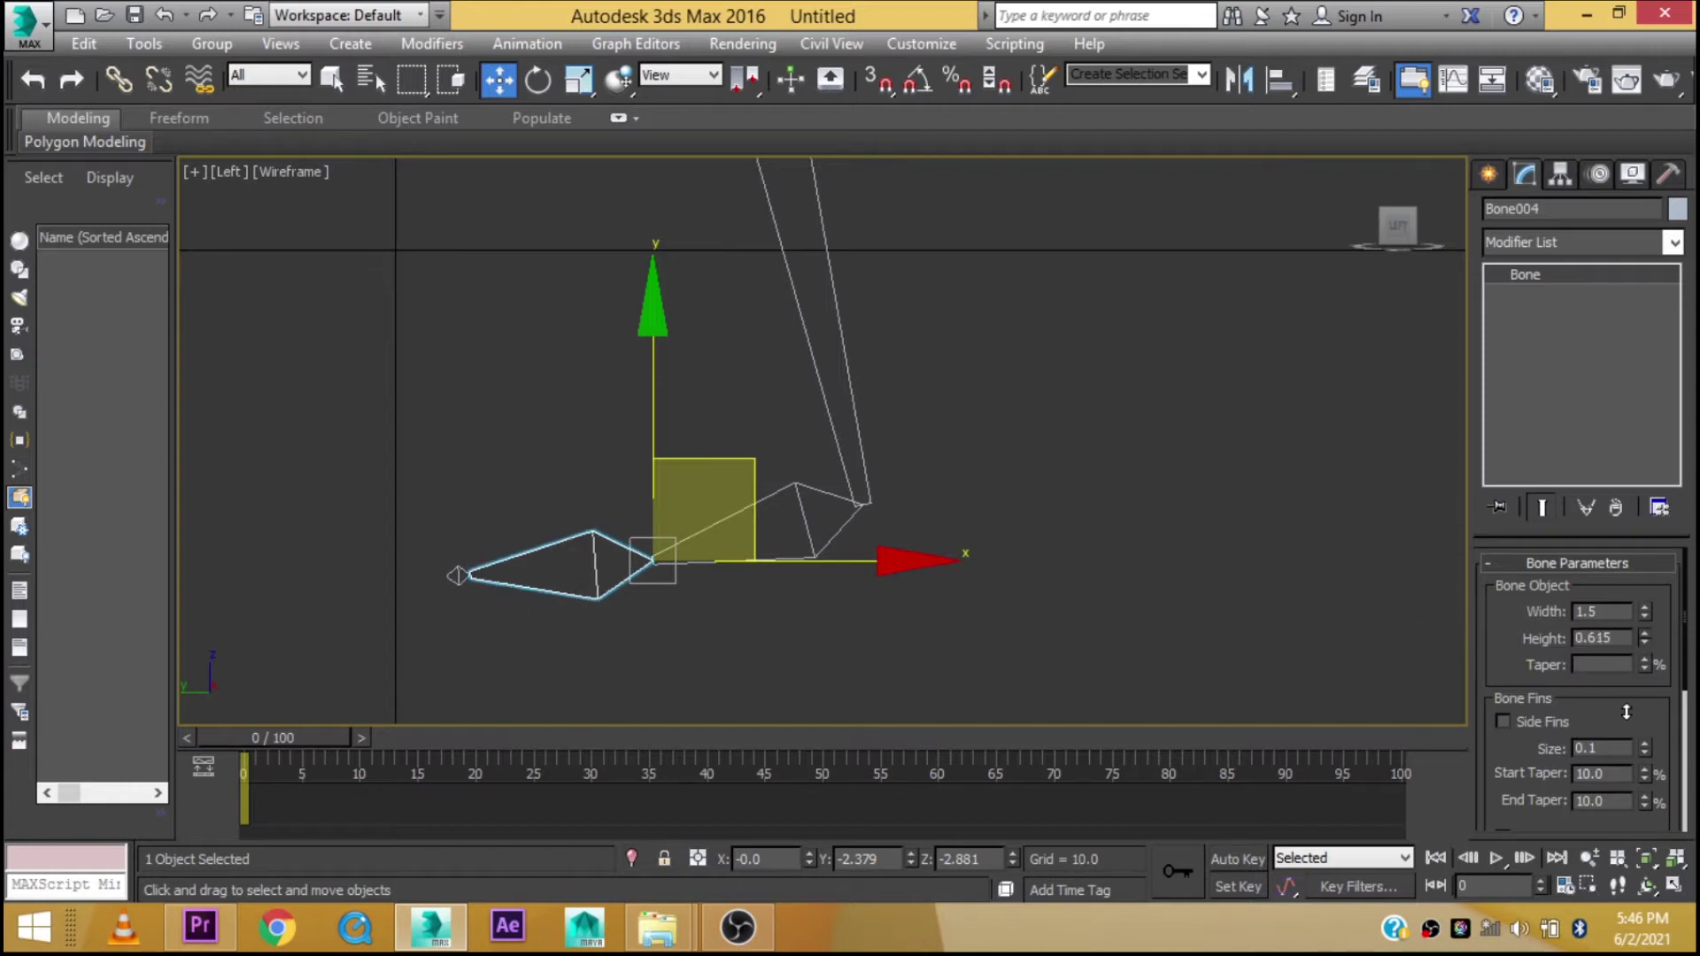
Delete the old end bone, create a new one on Bone004 in Bone Tools, and set its width to 0.66
click(456, 575)
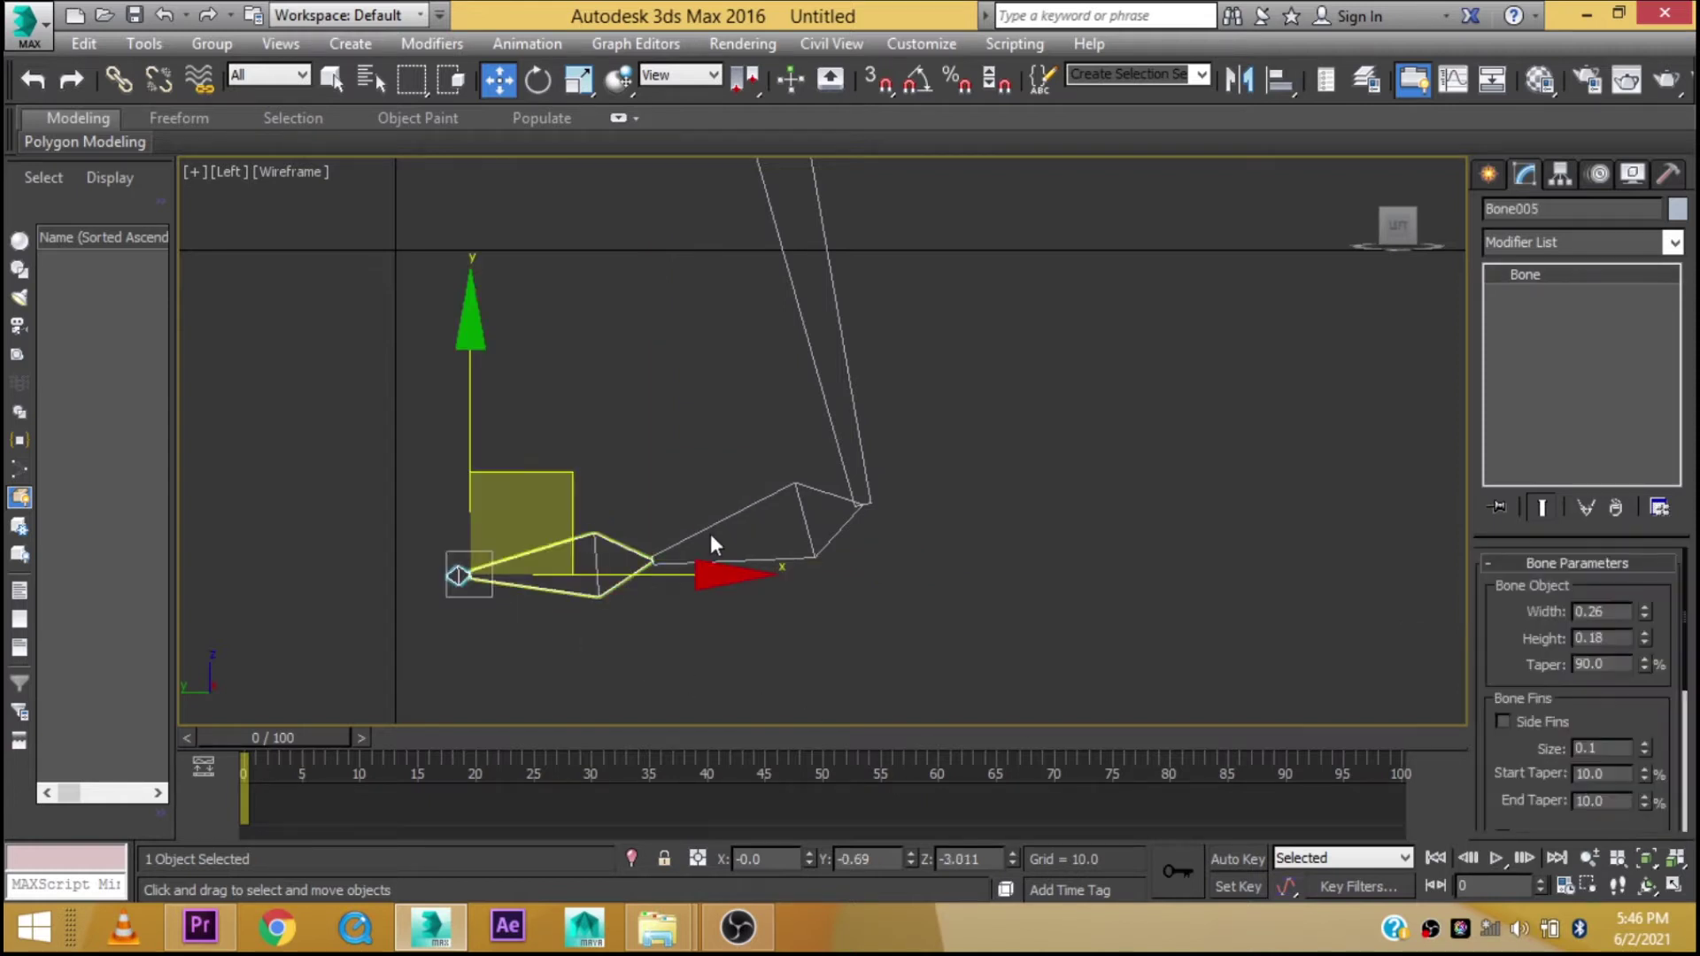
middle_drag(710, 534, 932, 487)
click(529, 44)
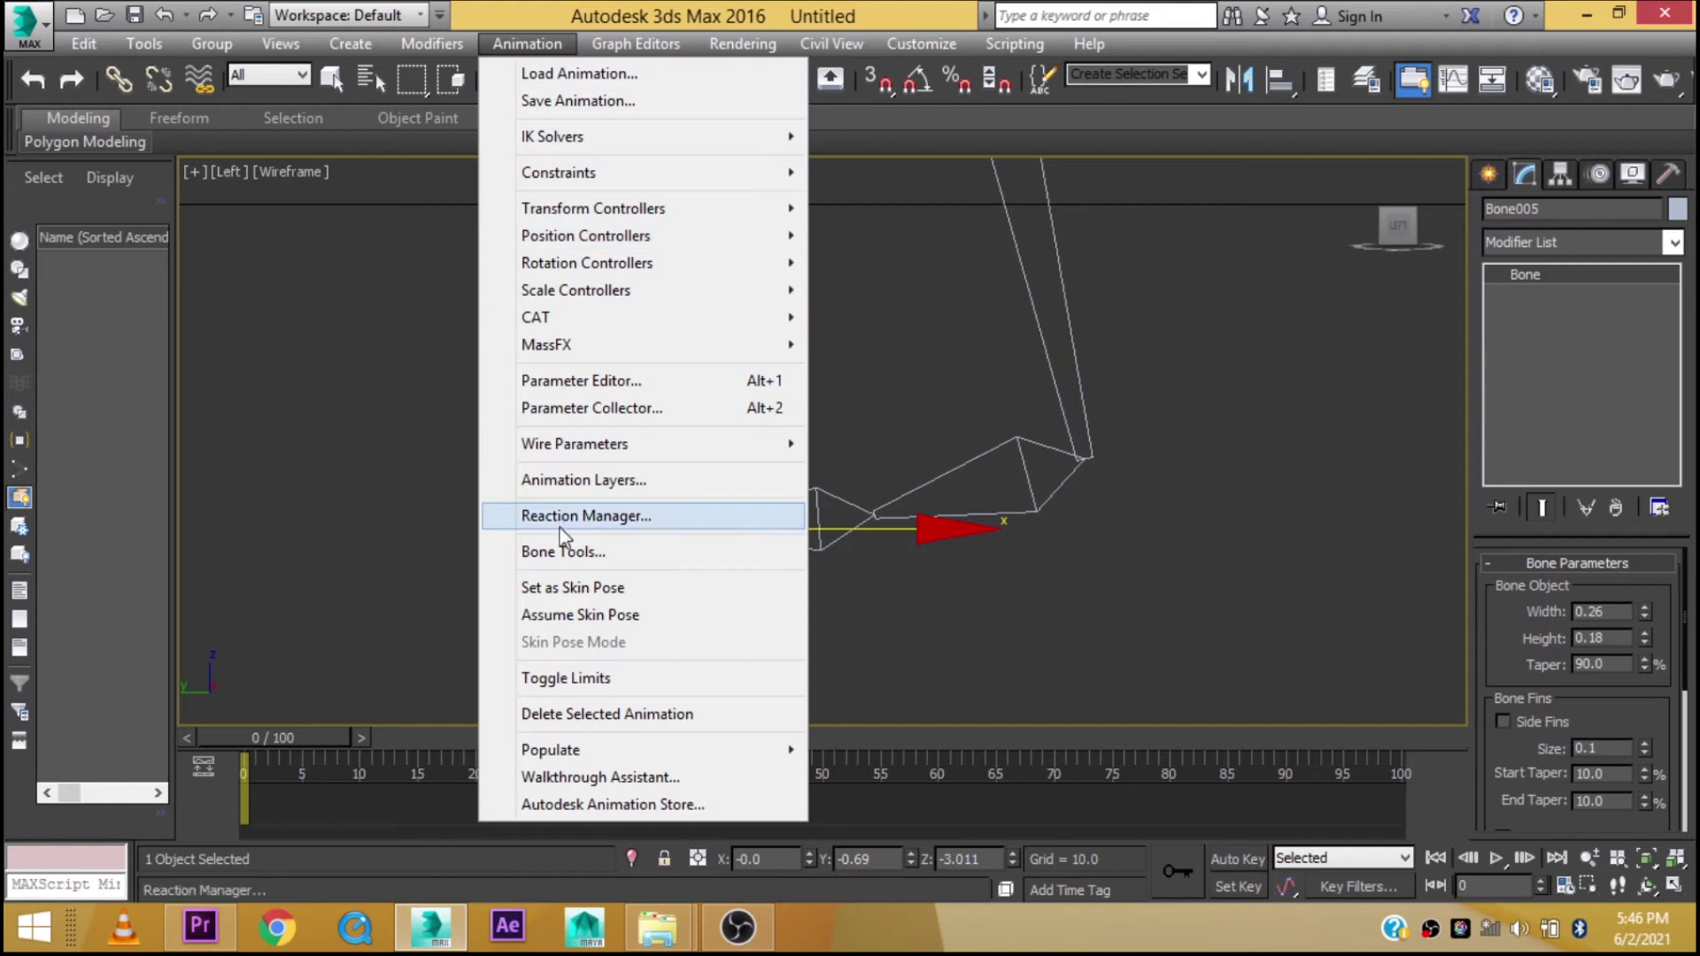
click(563, 550)
click(1268, 354)
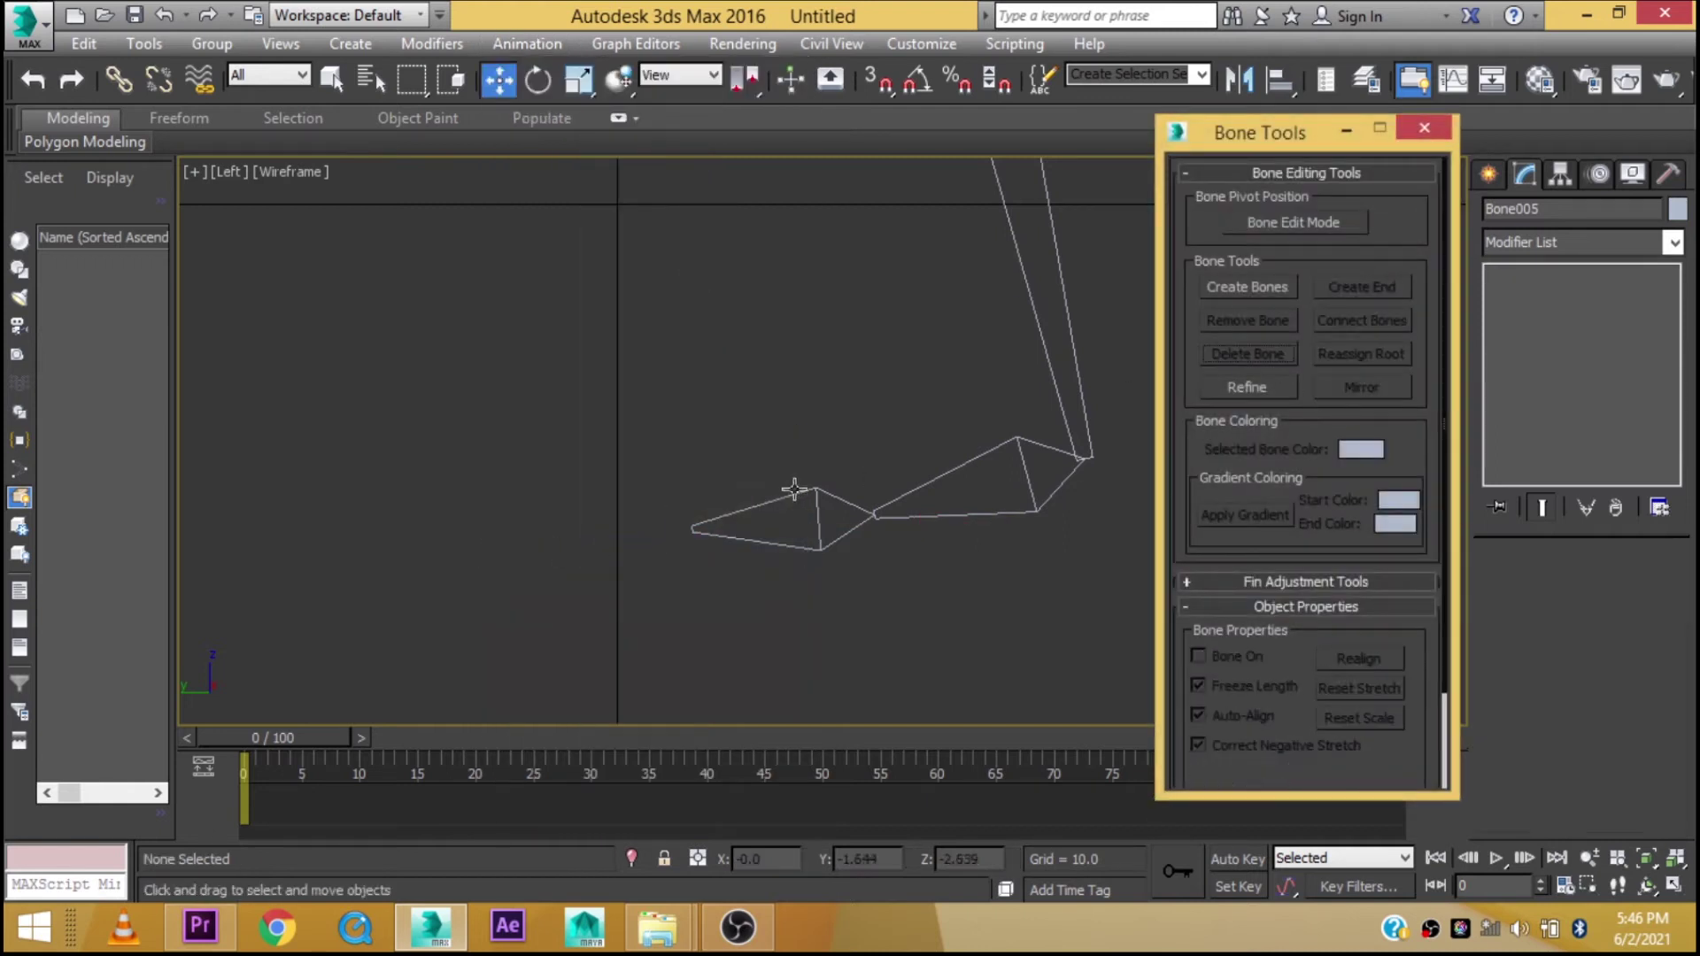
click(801, 542)
click(1364, 287)
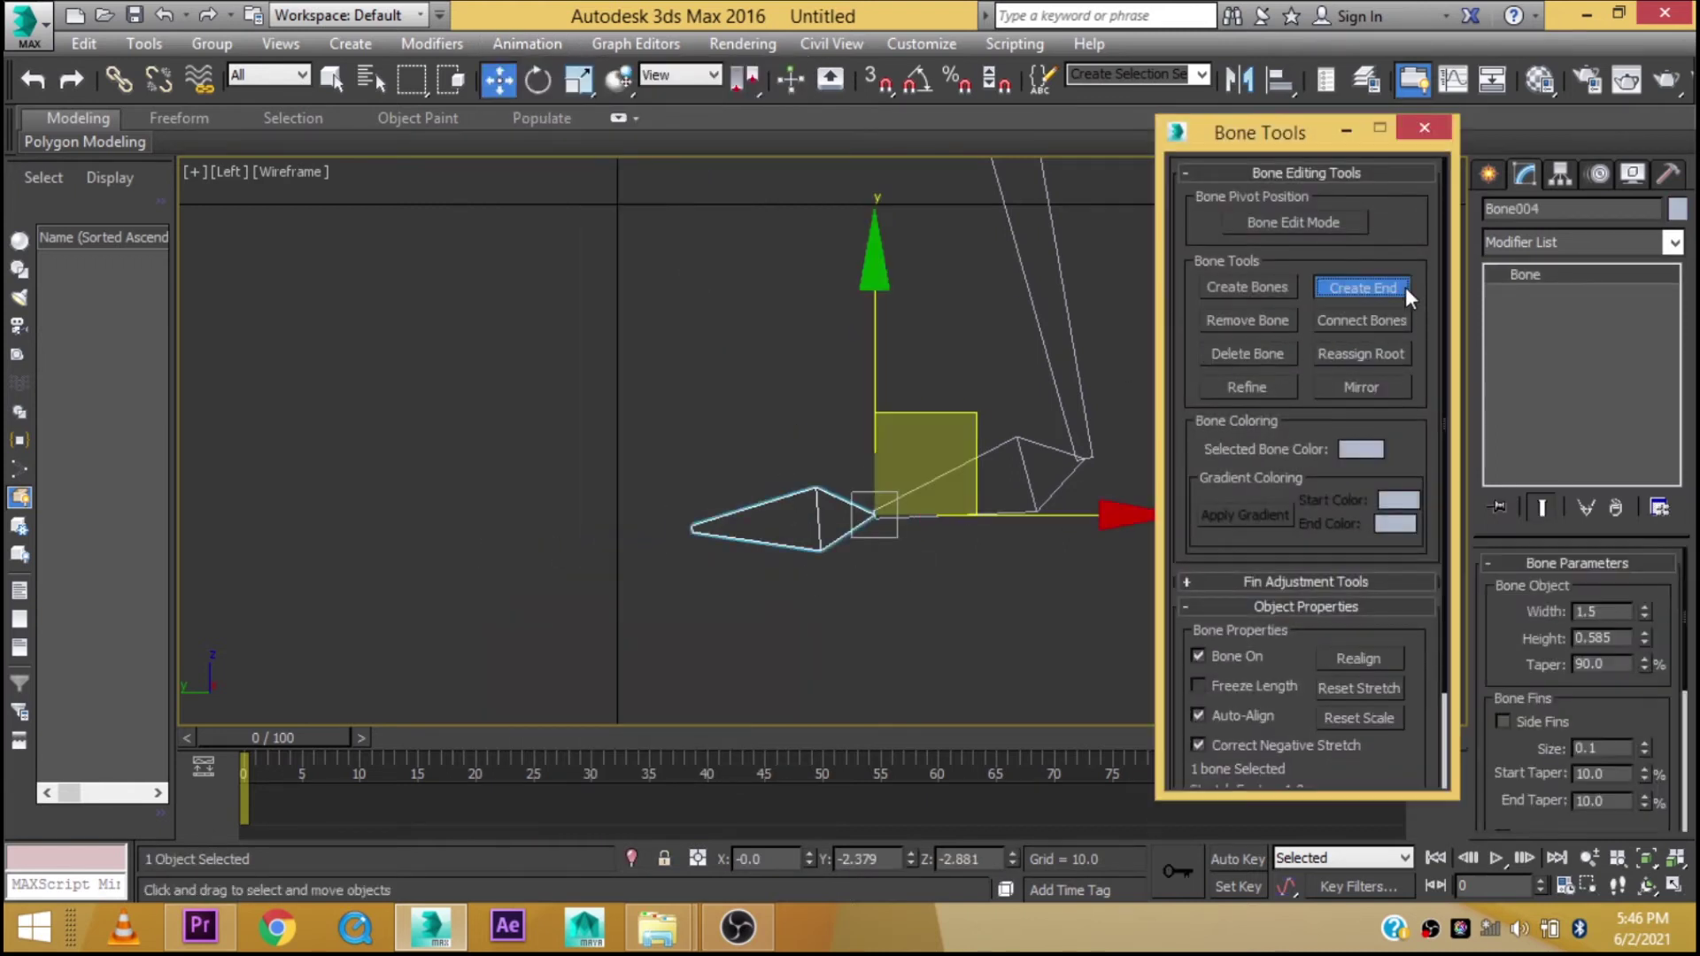
click(1421, 131)
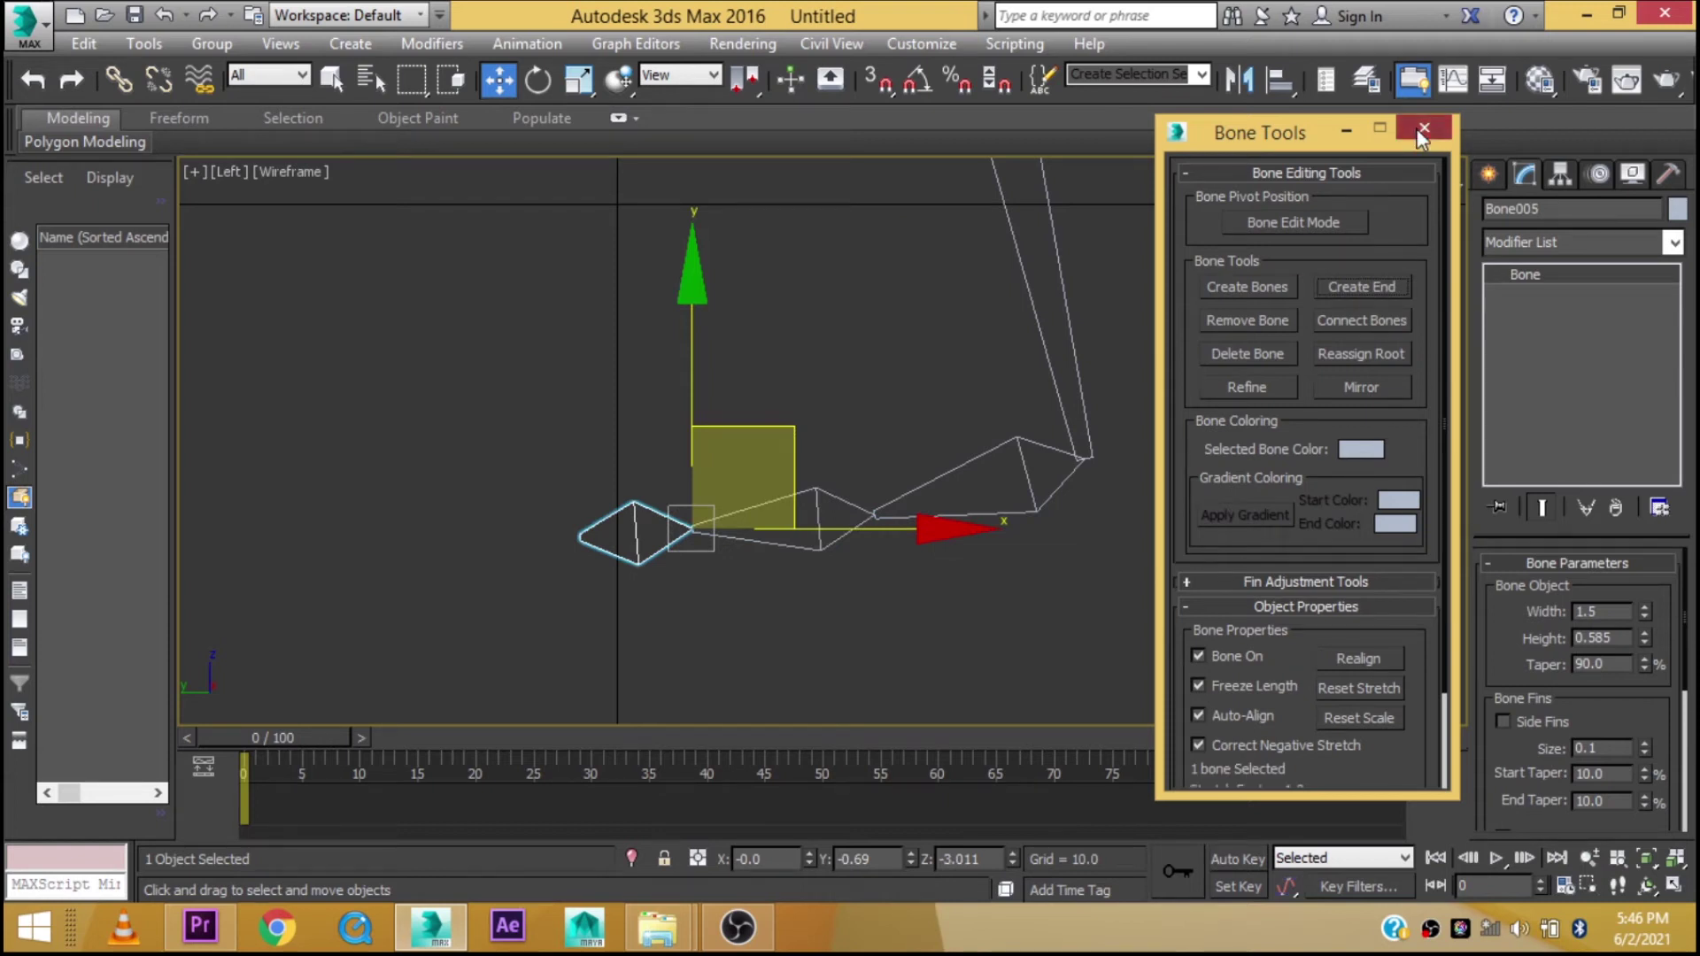
mouse_move(1644, 613)
mouse_down()
mouse_move(1616, 671)
mouse_move(1638, 675)
mouse_up()
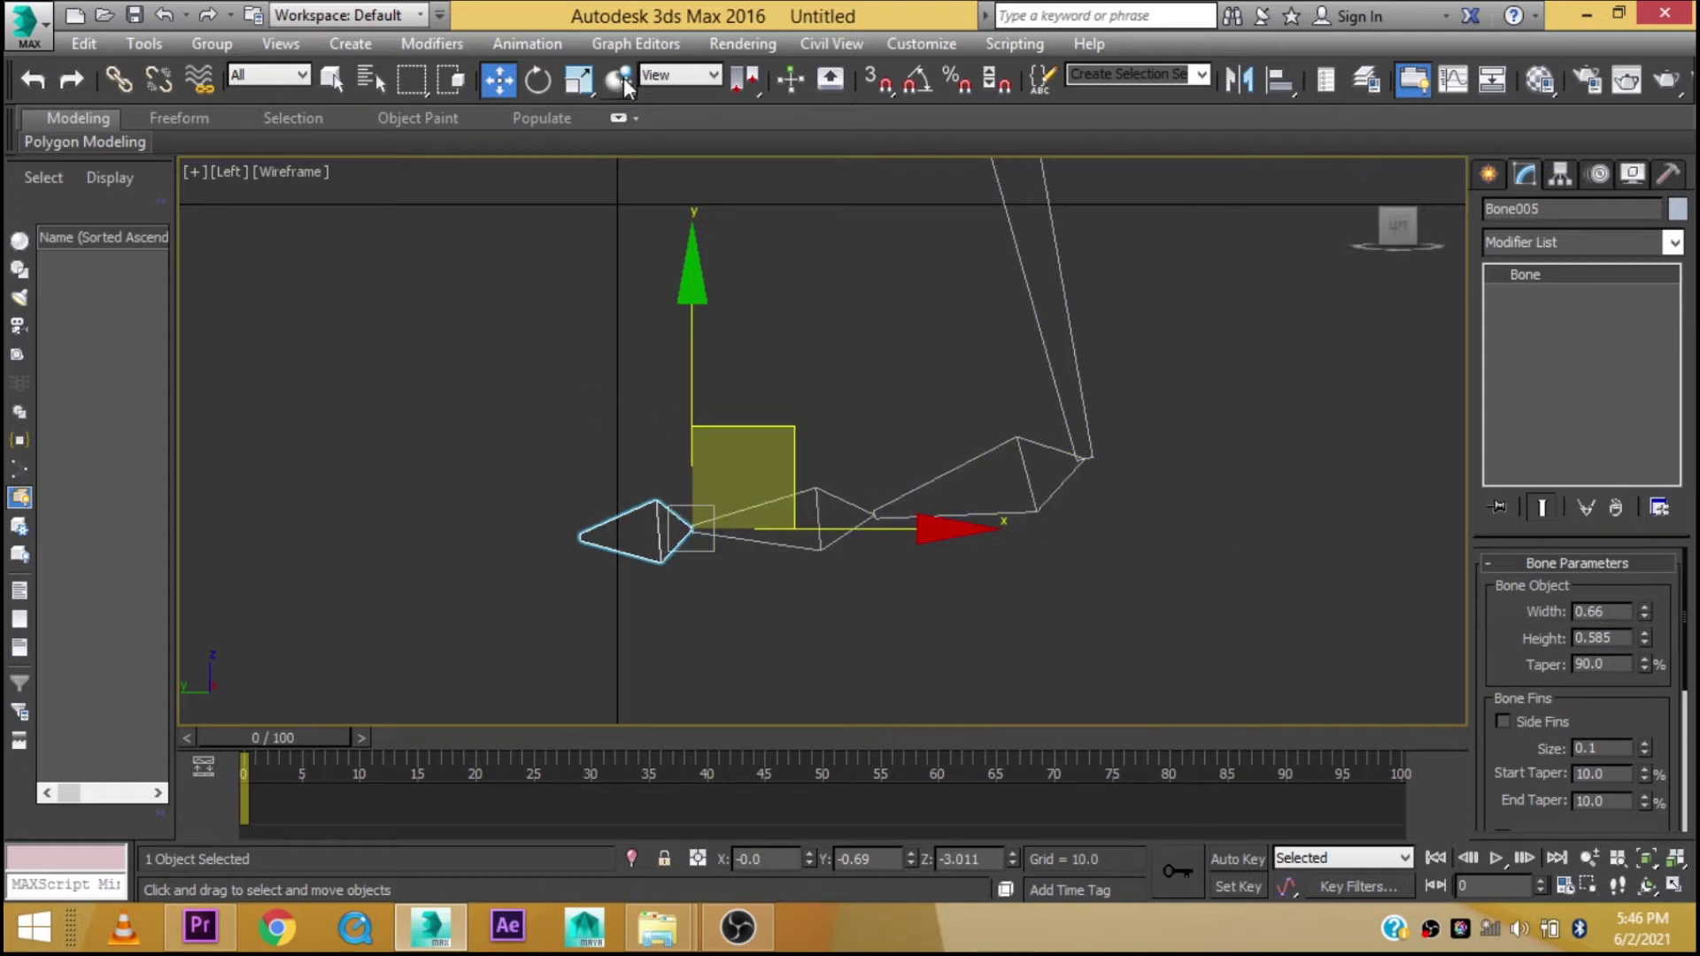
Delete the toe's end bone again using Bone Tools
click(529, 43)
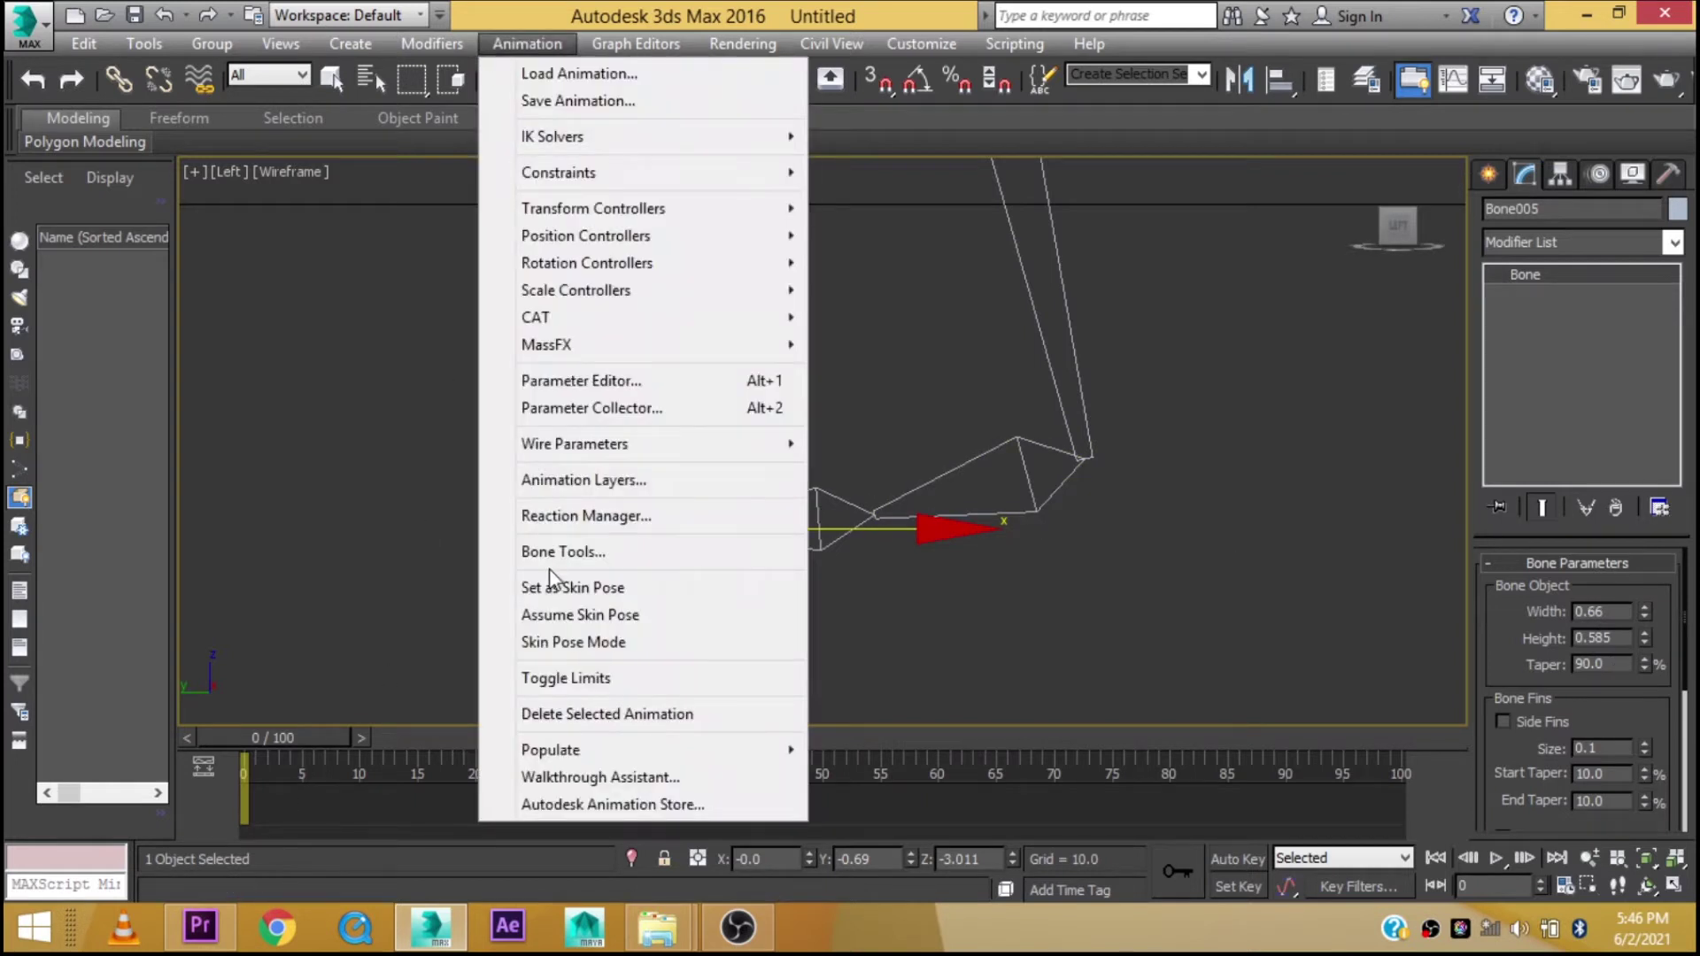
click(549, 550)
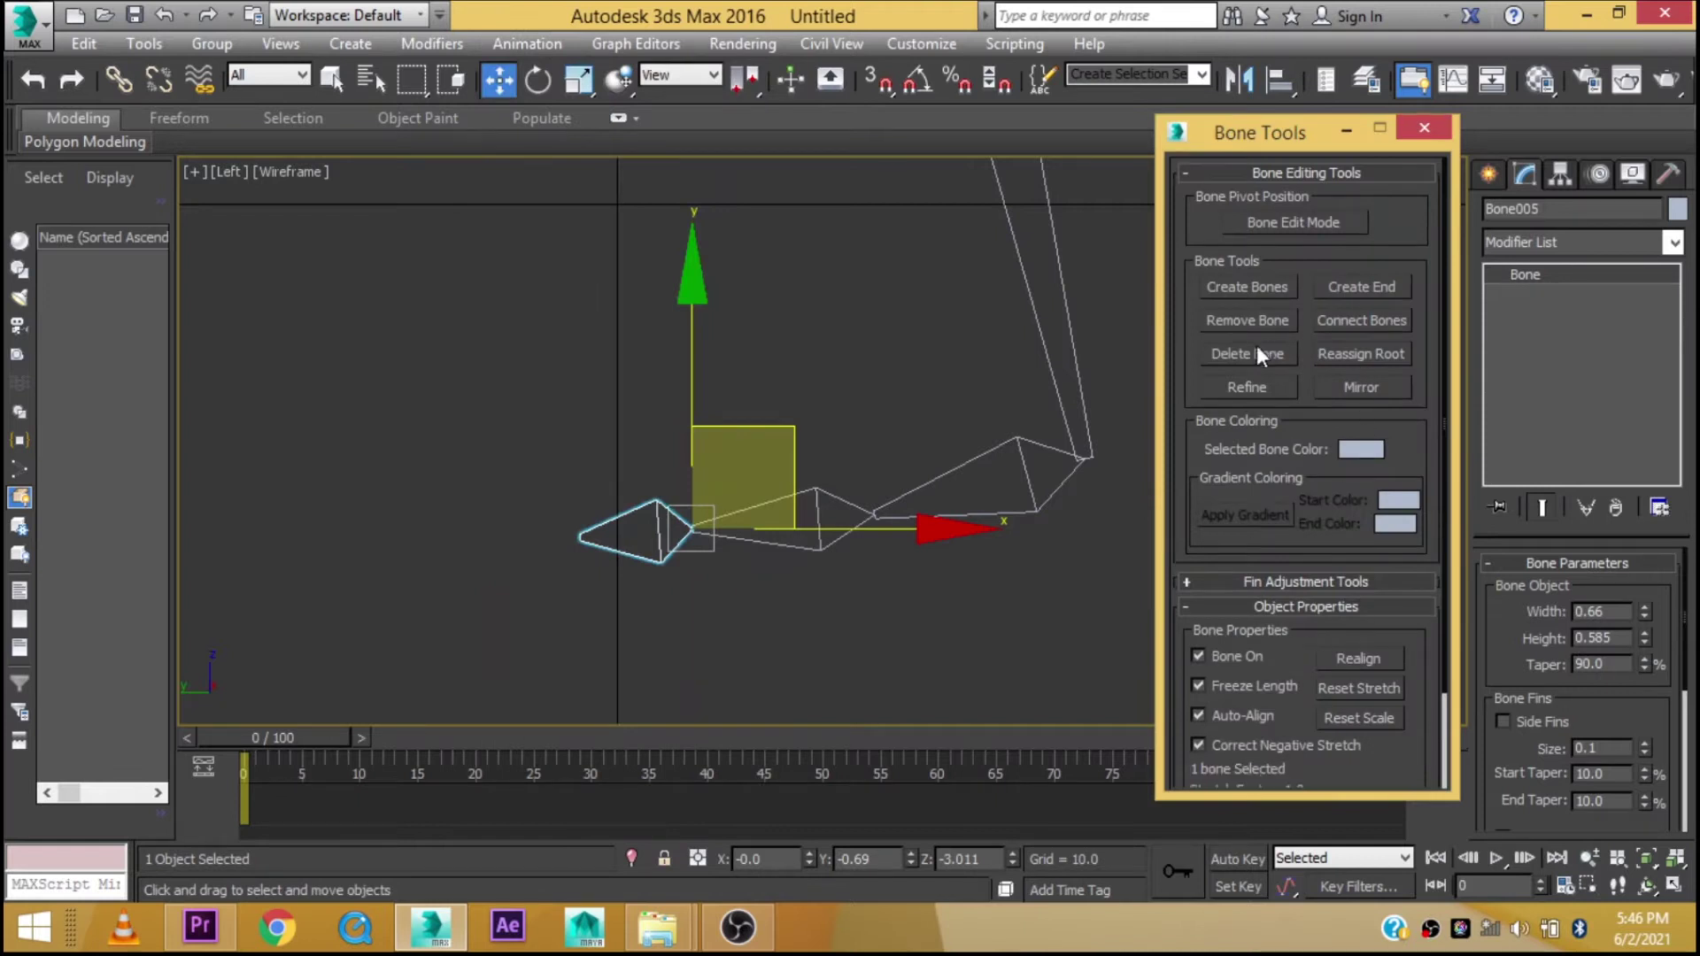
click(1256, 353)
click(819, 545)
middle_drag(939, 561, 746, 547)
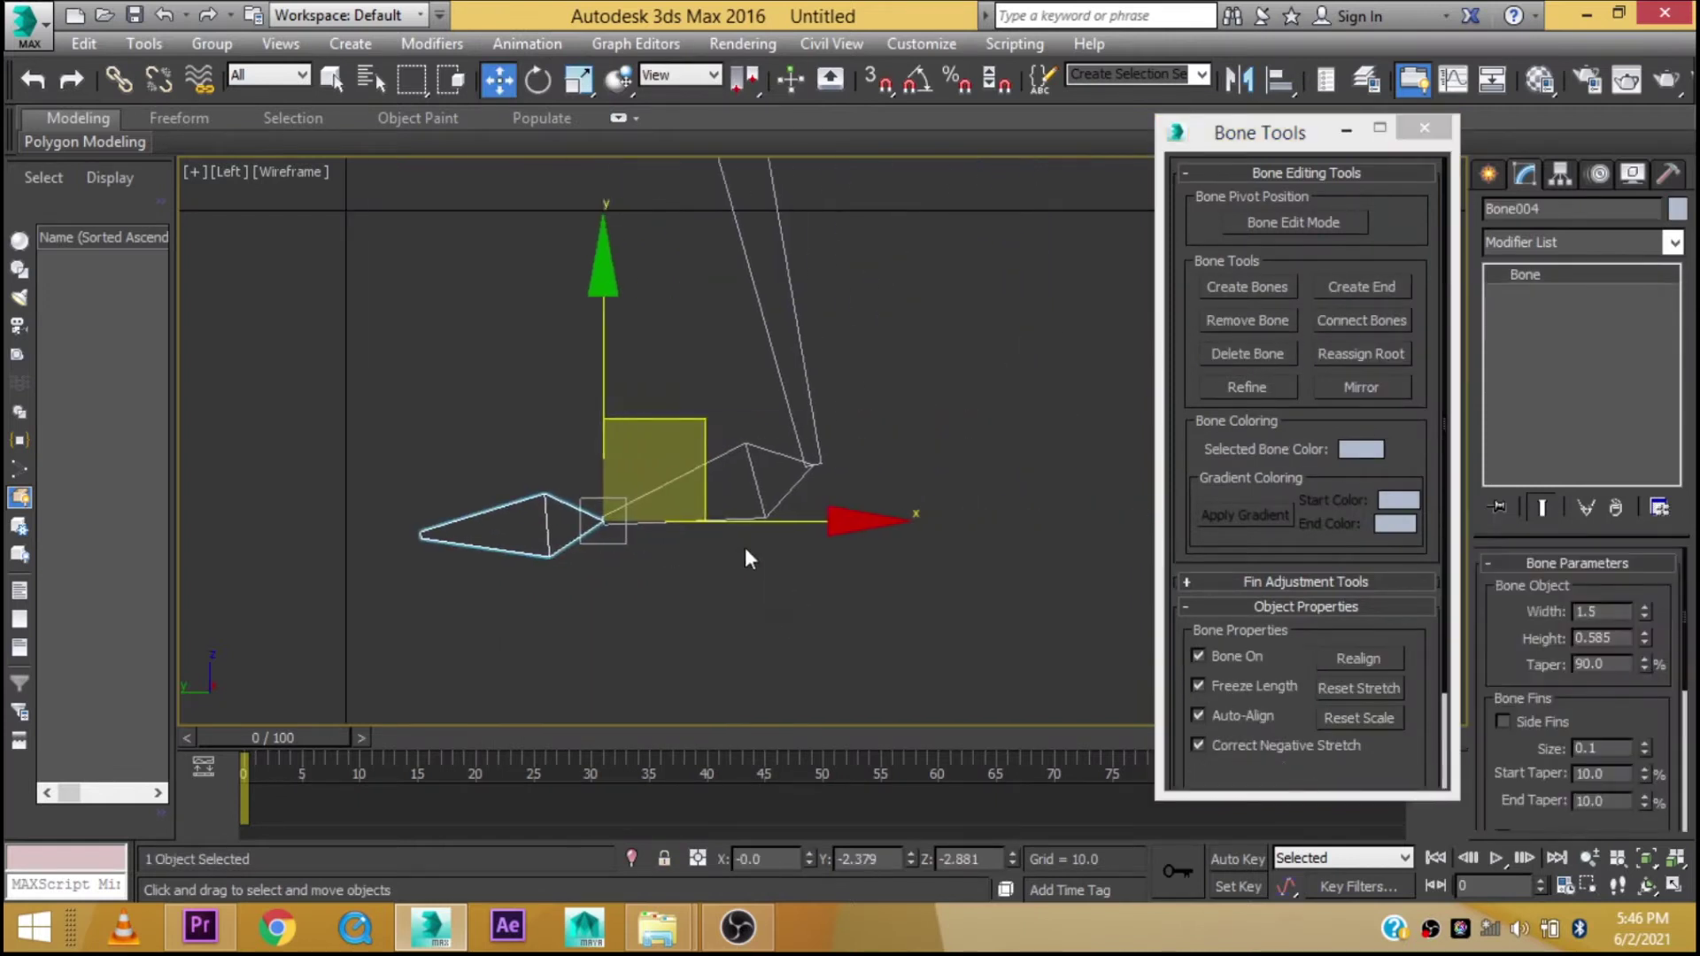
Slide the toe bone left along the foot in Bone Edit Mode
click(1294, 222)
drag(841, 520, 791, 521)
middle_drag(791, 531, 885, 516)
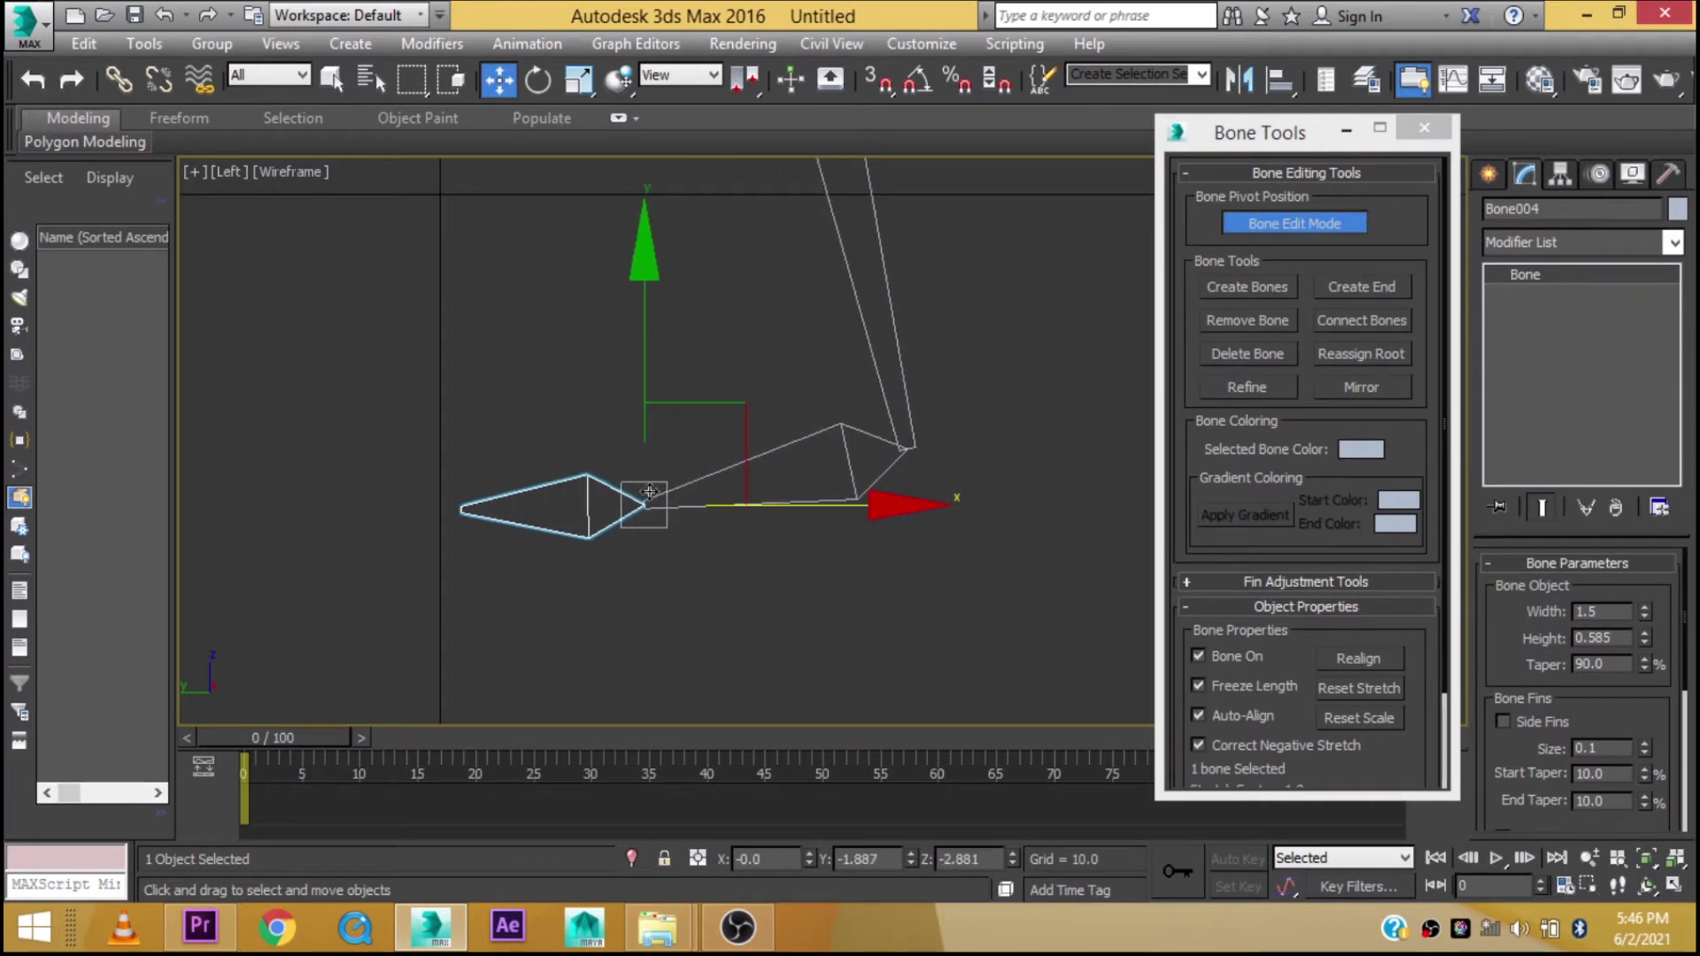
drag(877, 510, 813, 511)
scroll(813, 511, down, 3)
middle_drag(869, 485, 769, 498)
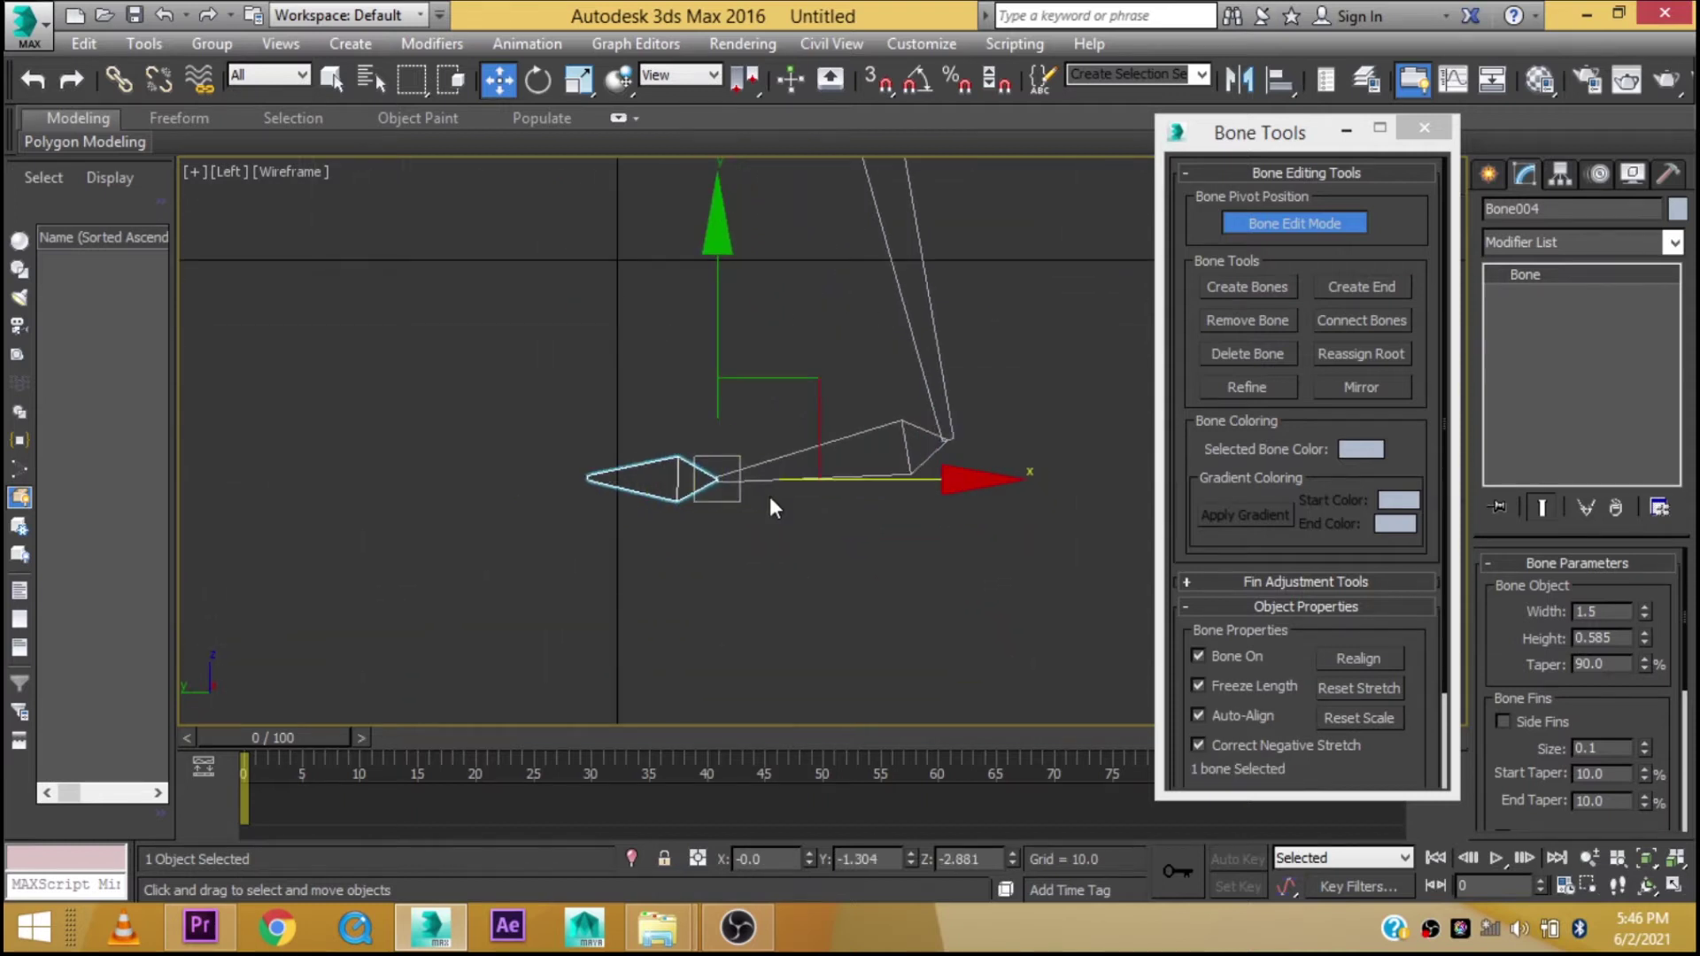
scroll(768, 495, up, 3)
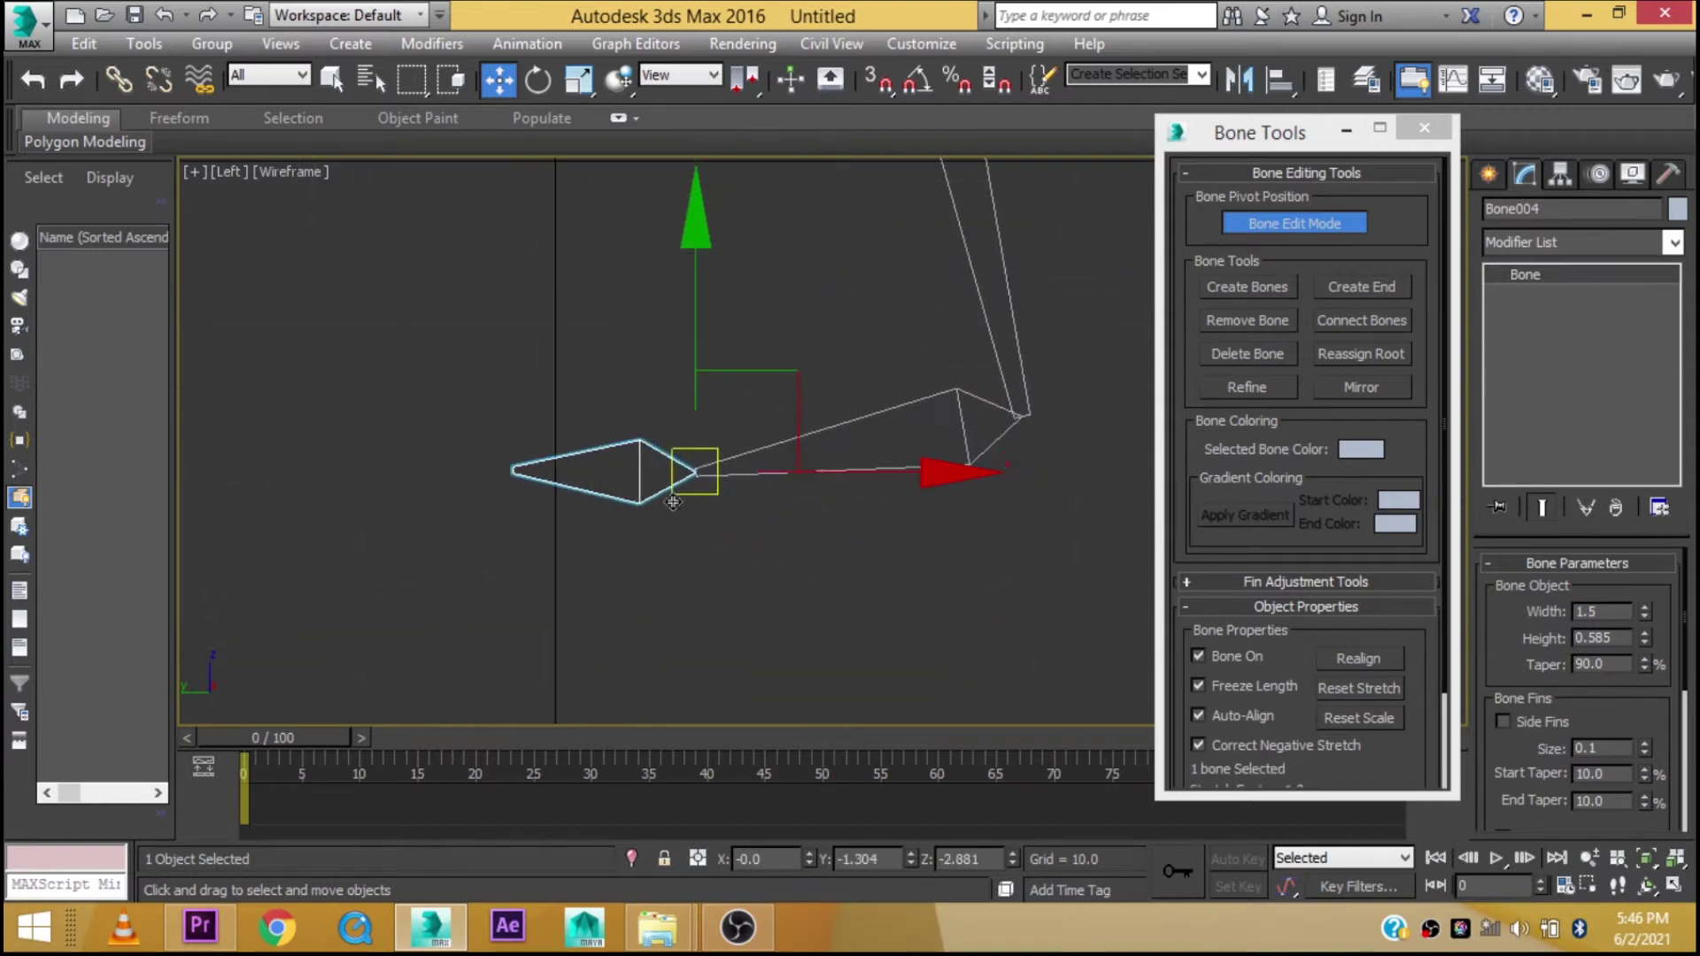
Create a new end bone, Bone005, at the toe tip
click(1289, 225)
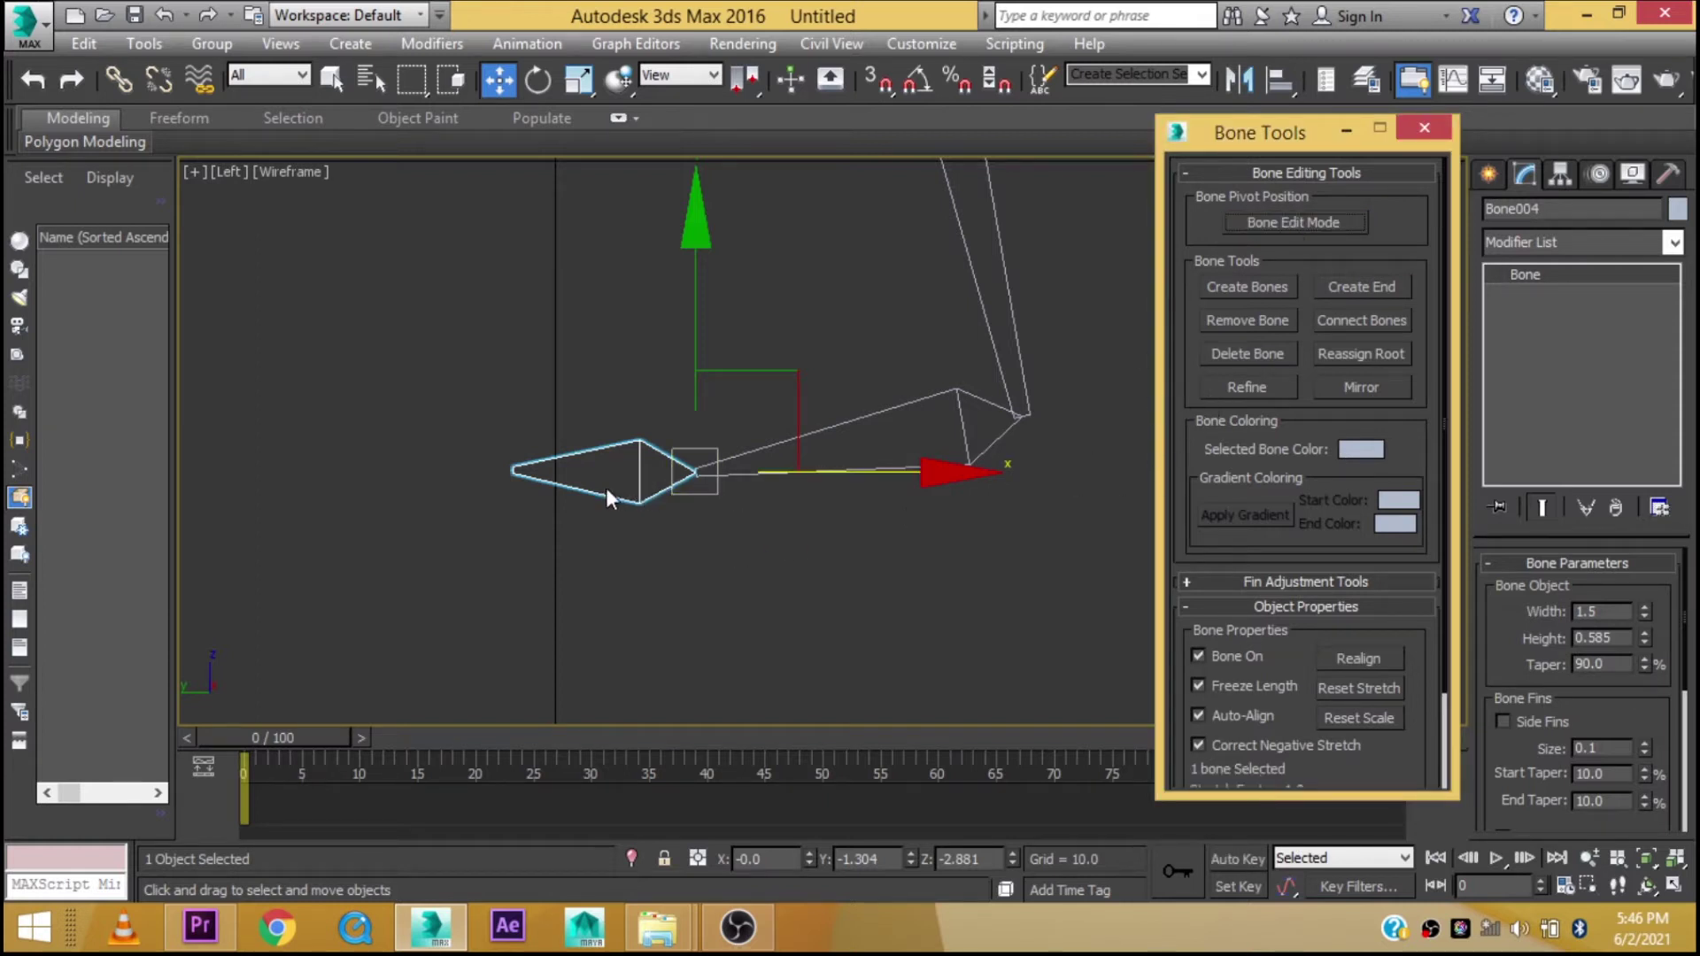
click(1359, 288)
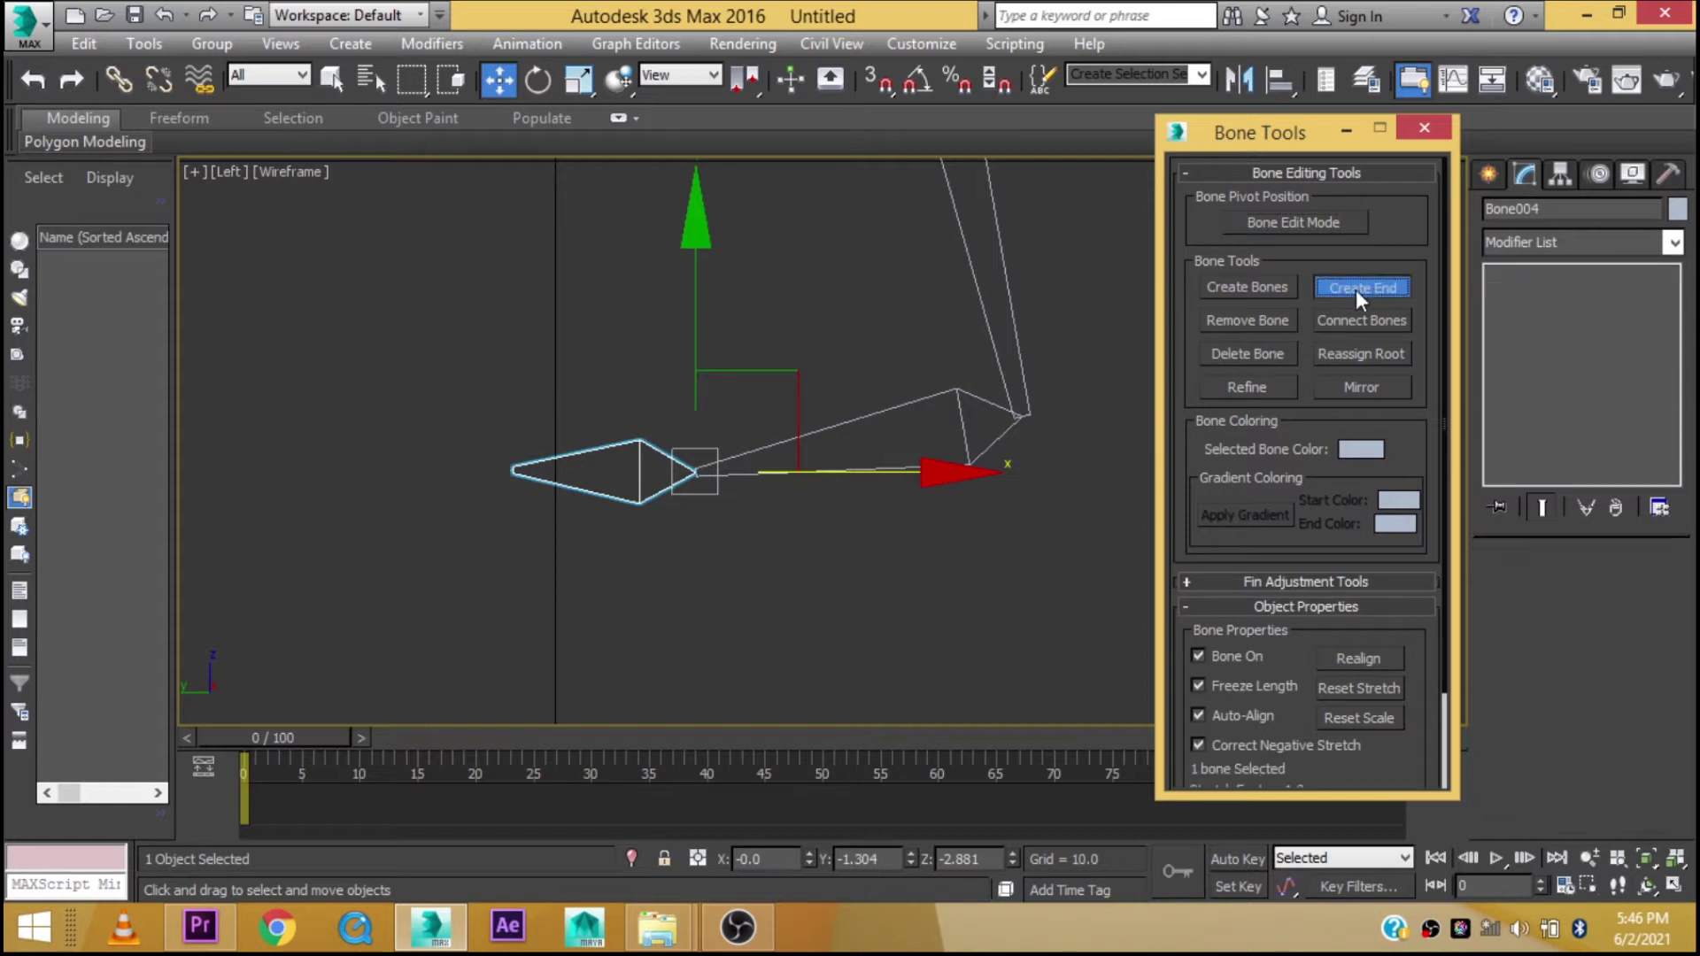
click(1198, 656)
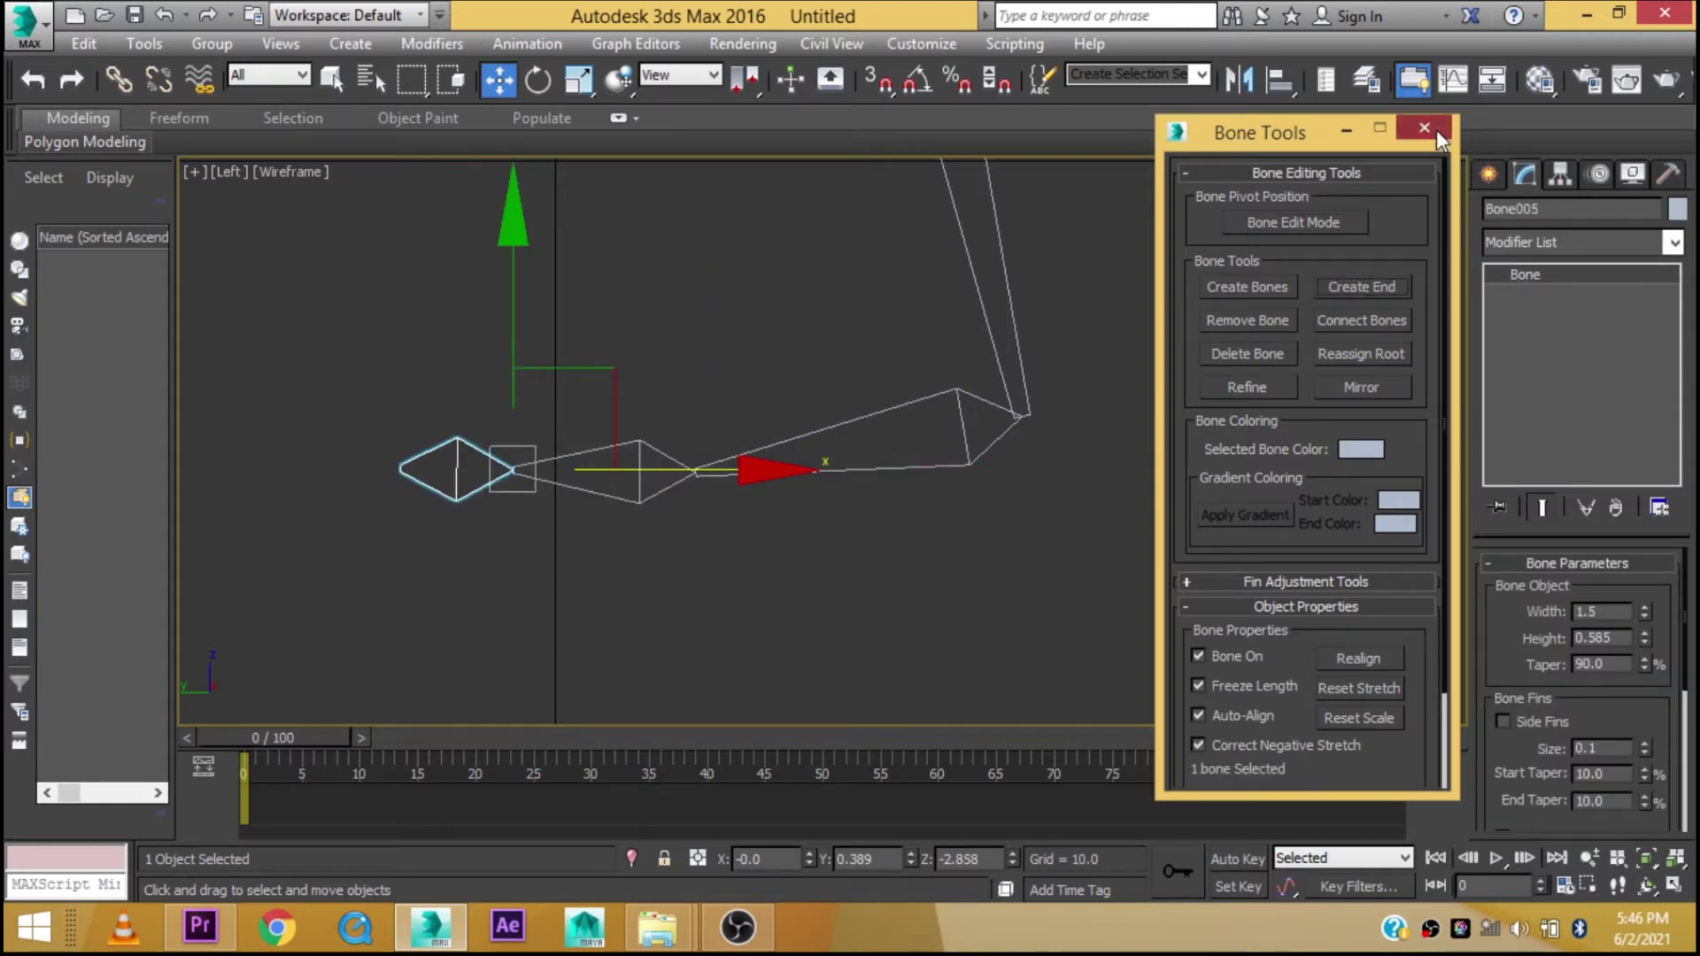
click(1346, 223)
Close Bone Tools and set the foot bone Bone003's height to about 1.2
drag(759, 469, 725, 473)
click(1424, 127)
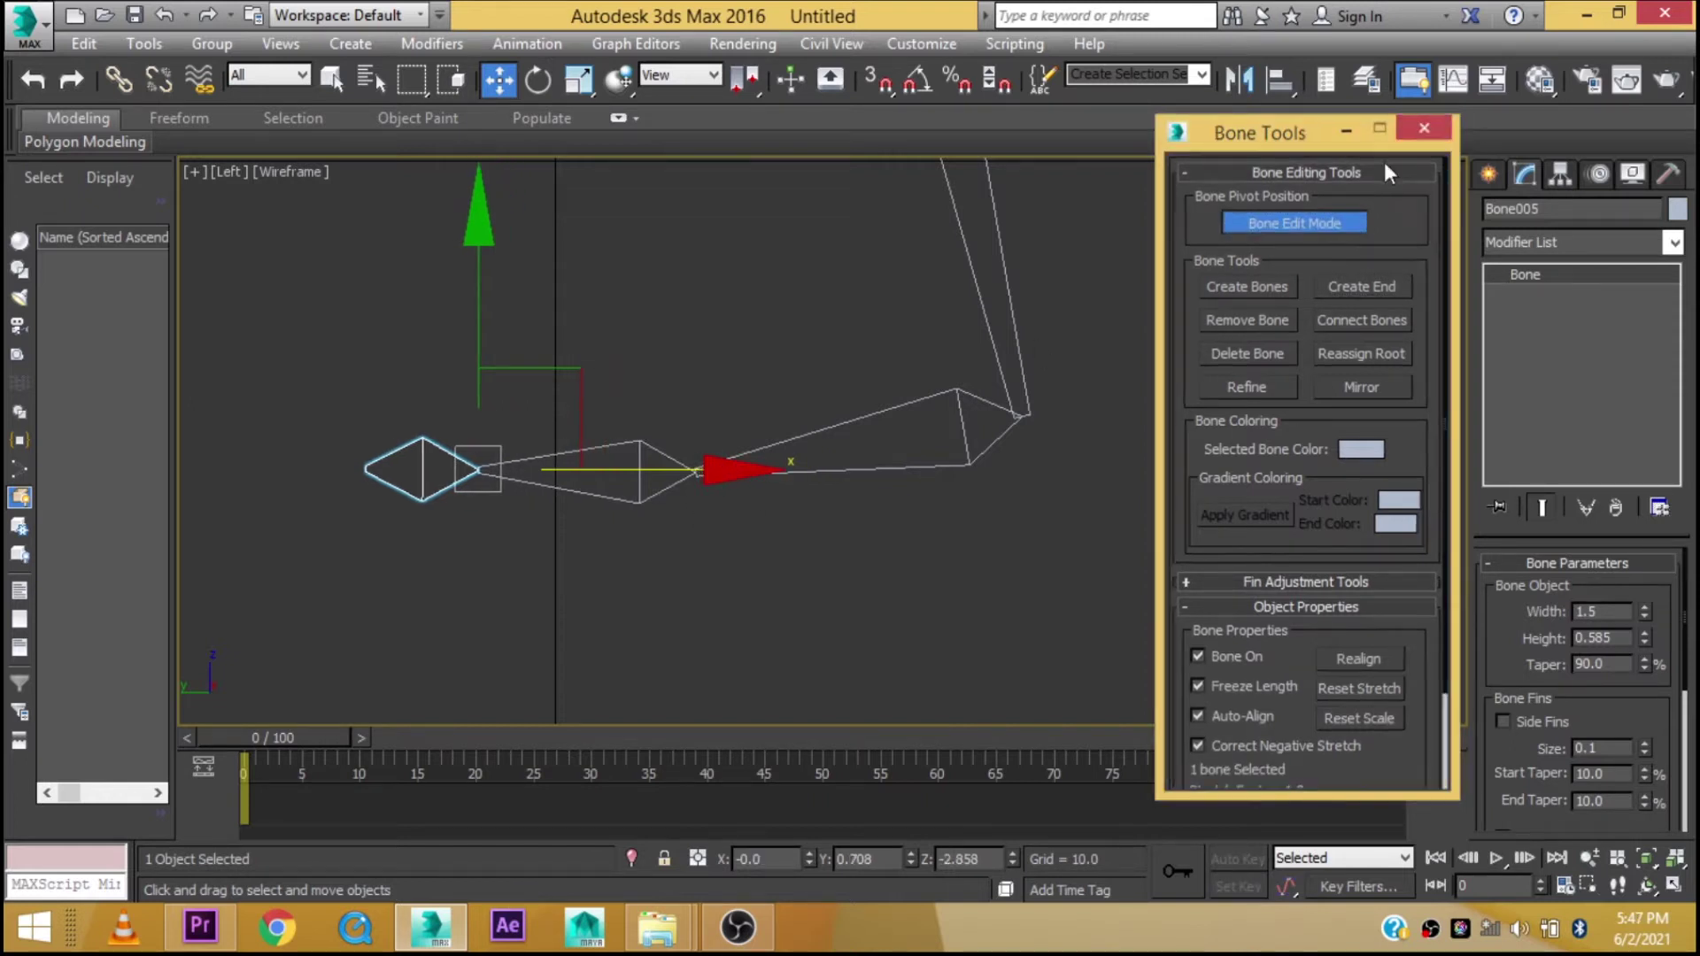
drag(972, 641, 974, 644)
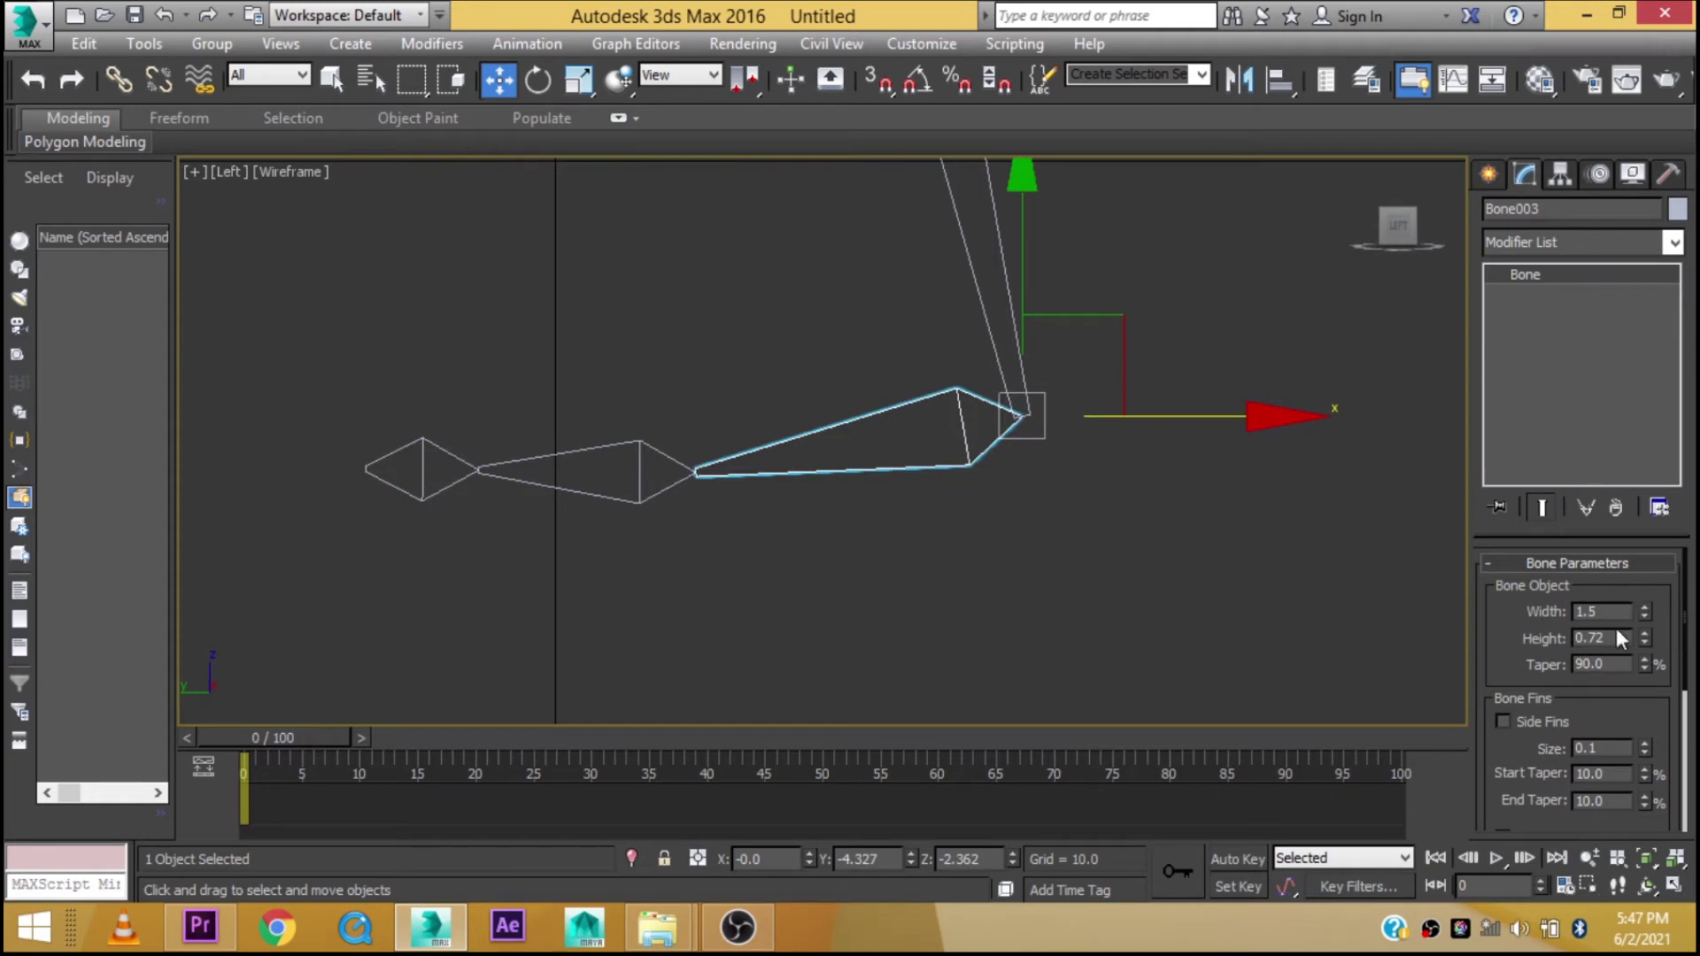
double_click(1617, 631)
text(1.)
key(Return)
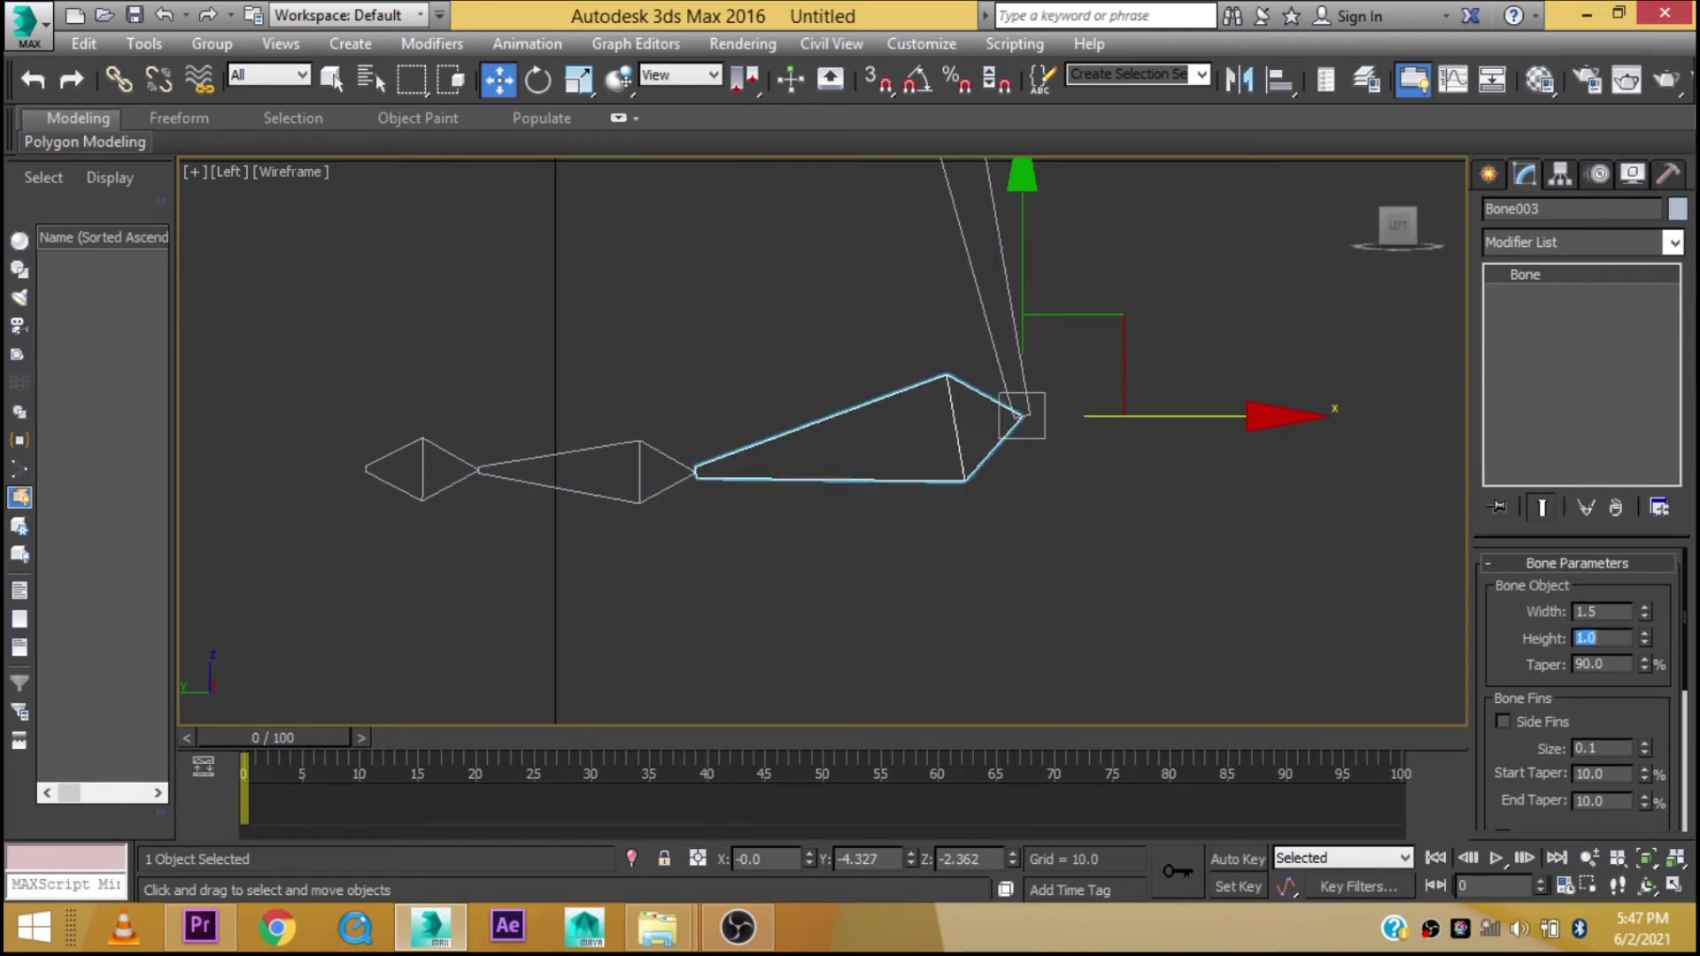
text(1.5)
key(Return)
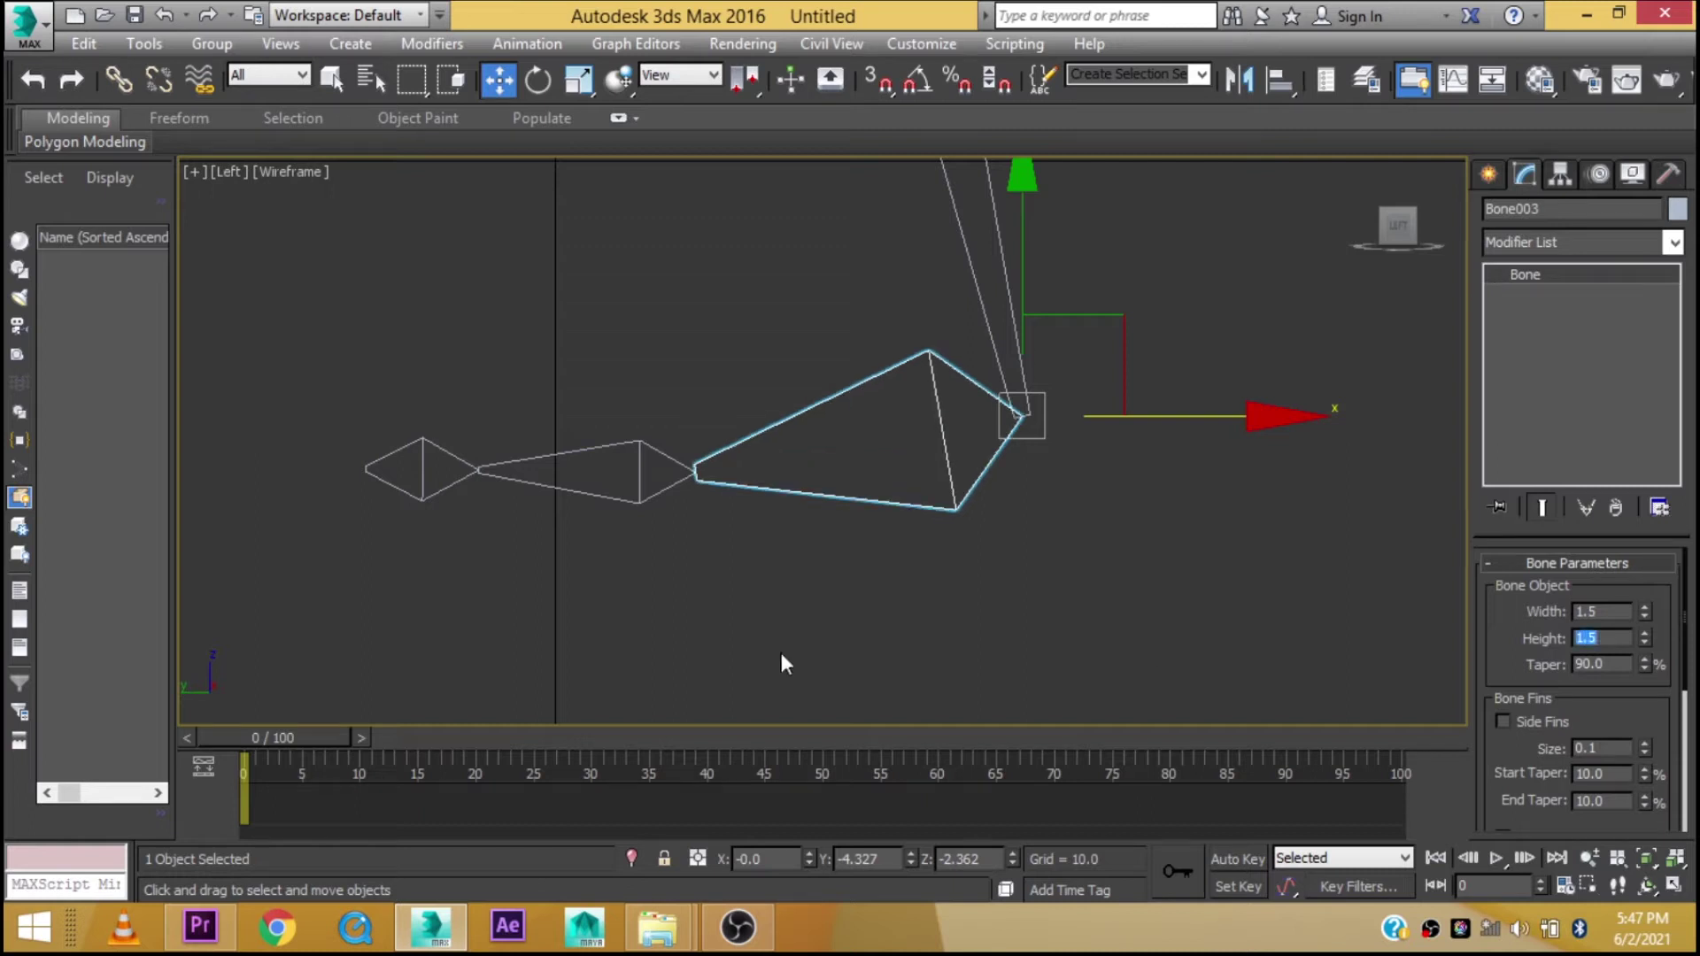
drag(1645, 643, 1645, 691)
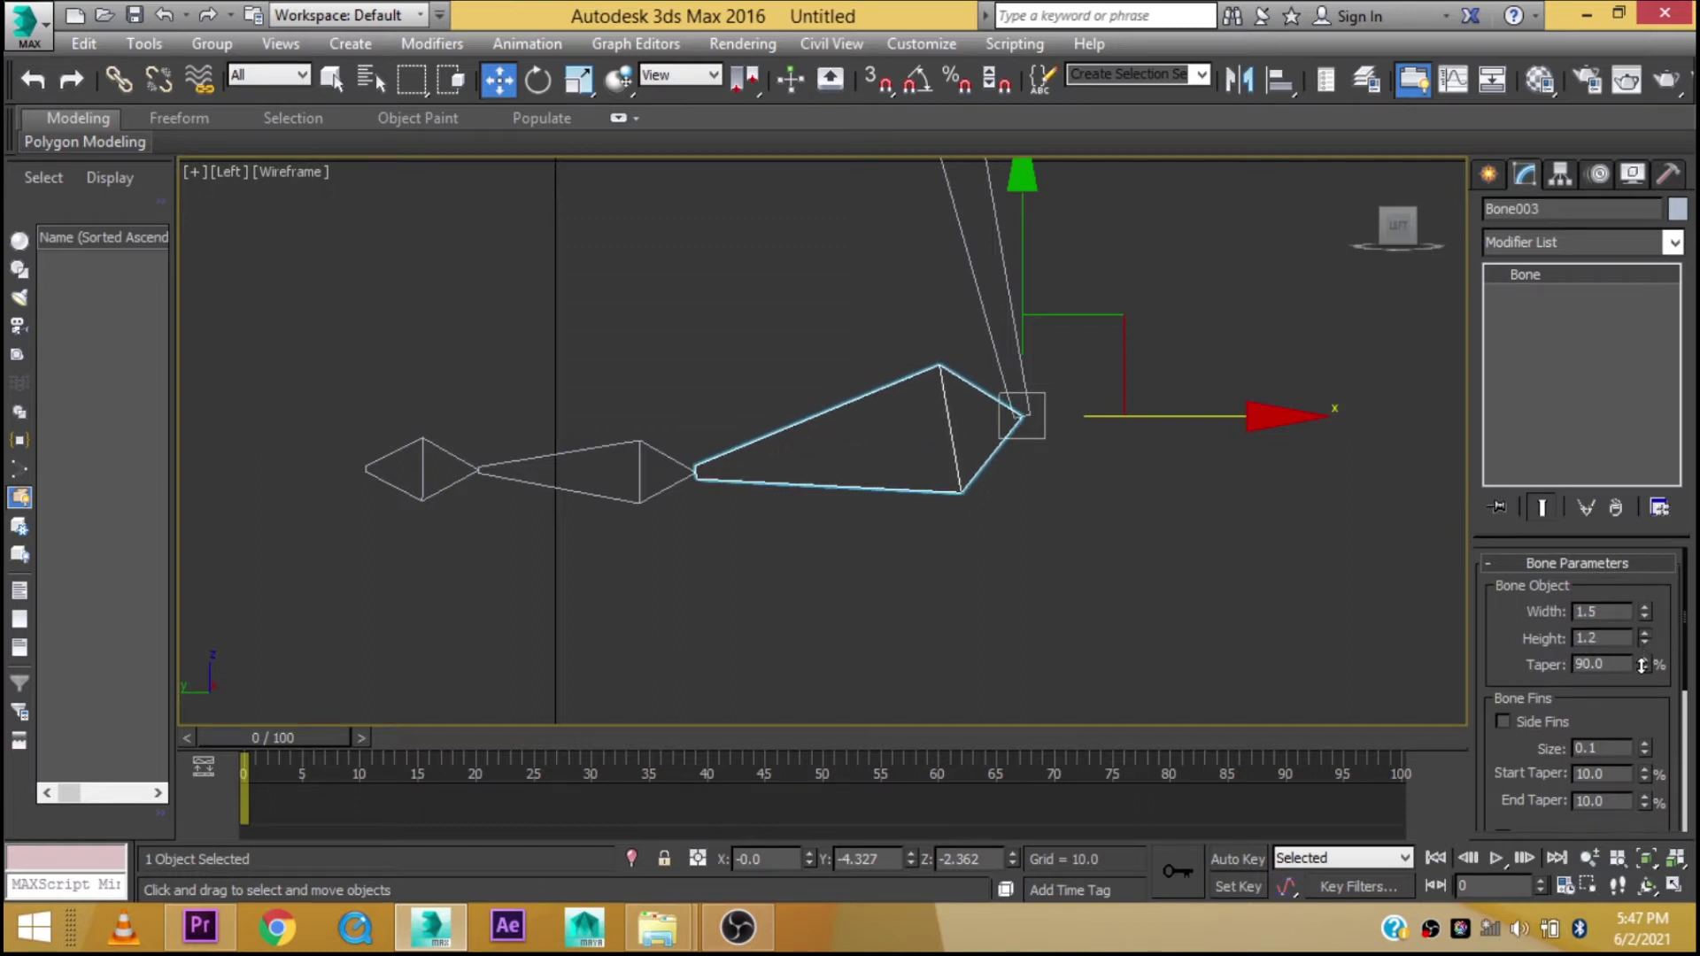
Narrow the toe-tip bone Bone005 to width 0.75 and clear the selection
click(427, 522)
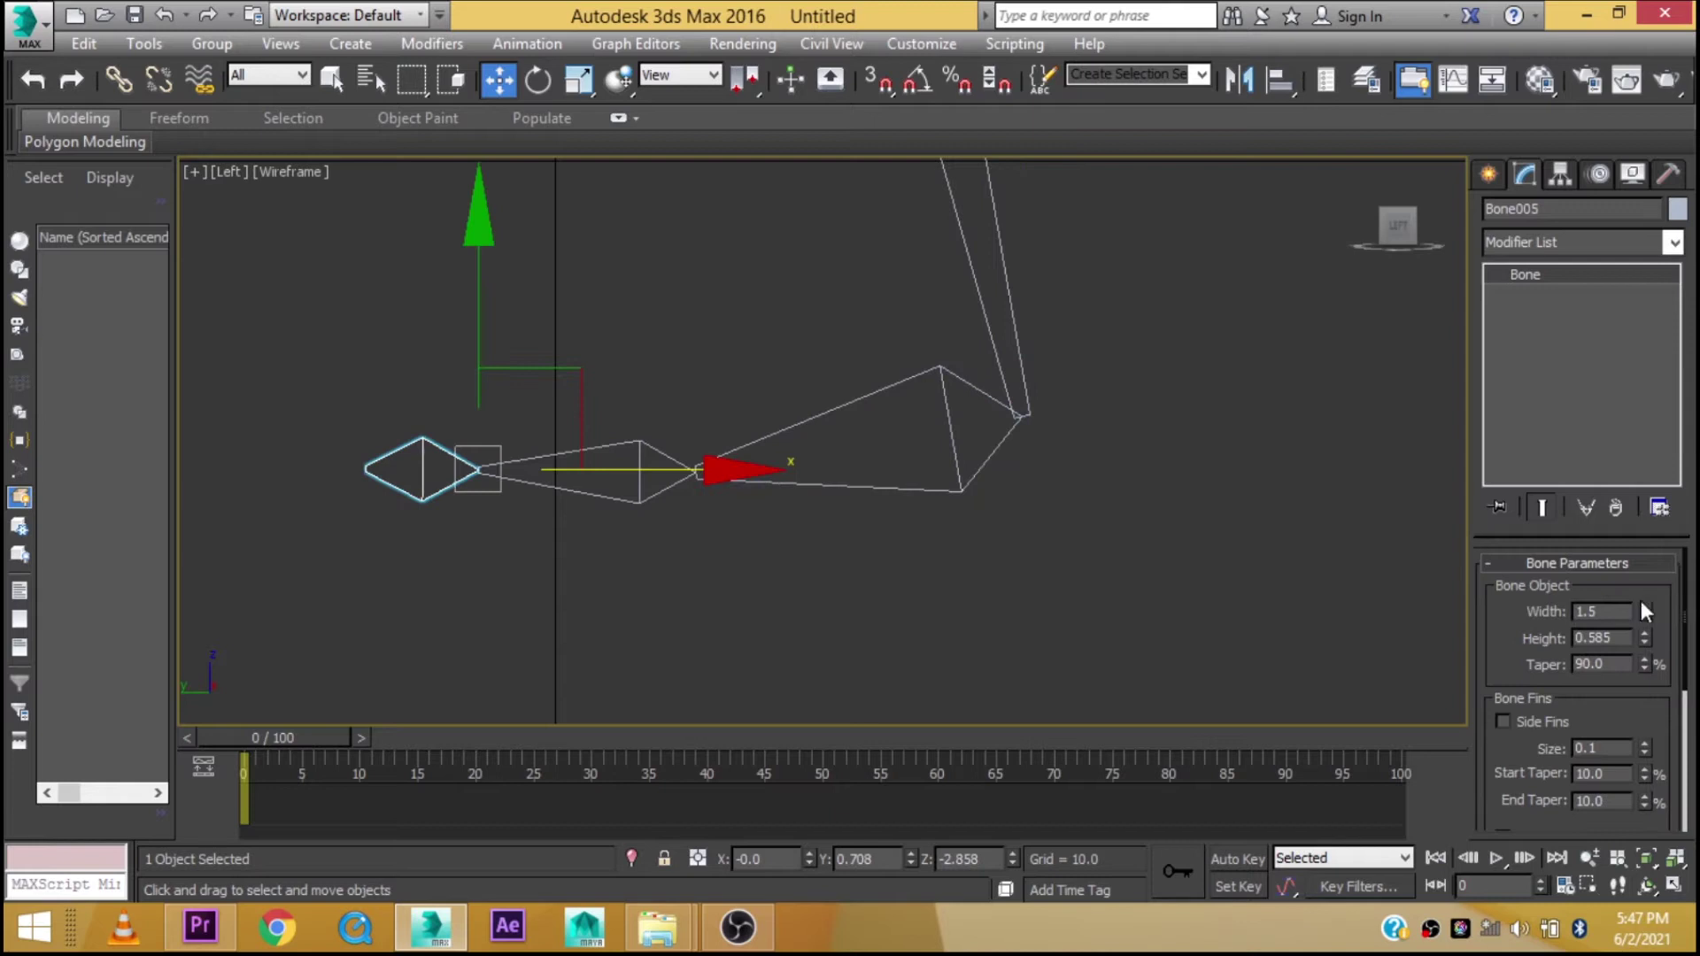
drag(1645, 615, 1639, 673)
mouse_move(985, 538)
middle_down()
mouse_move(979, 569)
mouse_move(1213, 443)
mouse_move(905, 503)
middle_up()
click(1214, 438)
scroll(1213, 438, down, 3)
scroll(974, 494, down, 4)
scroll(974, 494, up, 3)
scroll(932, 493, down, 3)
Switch the viewport to Realistic shading and select the thigh bone Bone001
middle_drag(1008, 507, 973, 516)
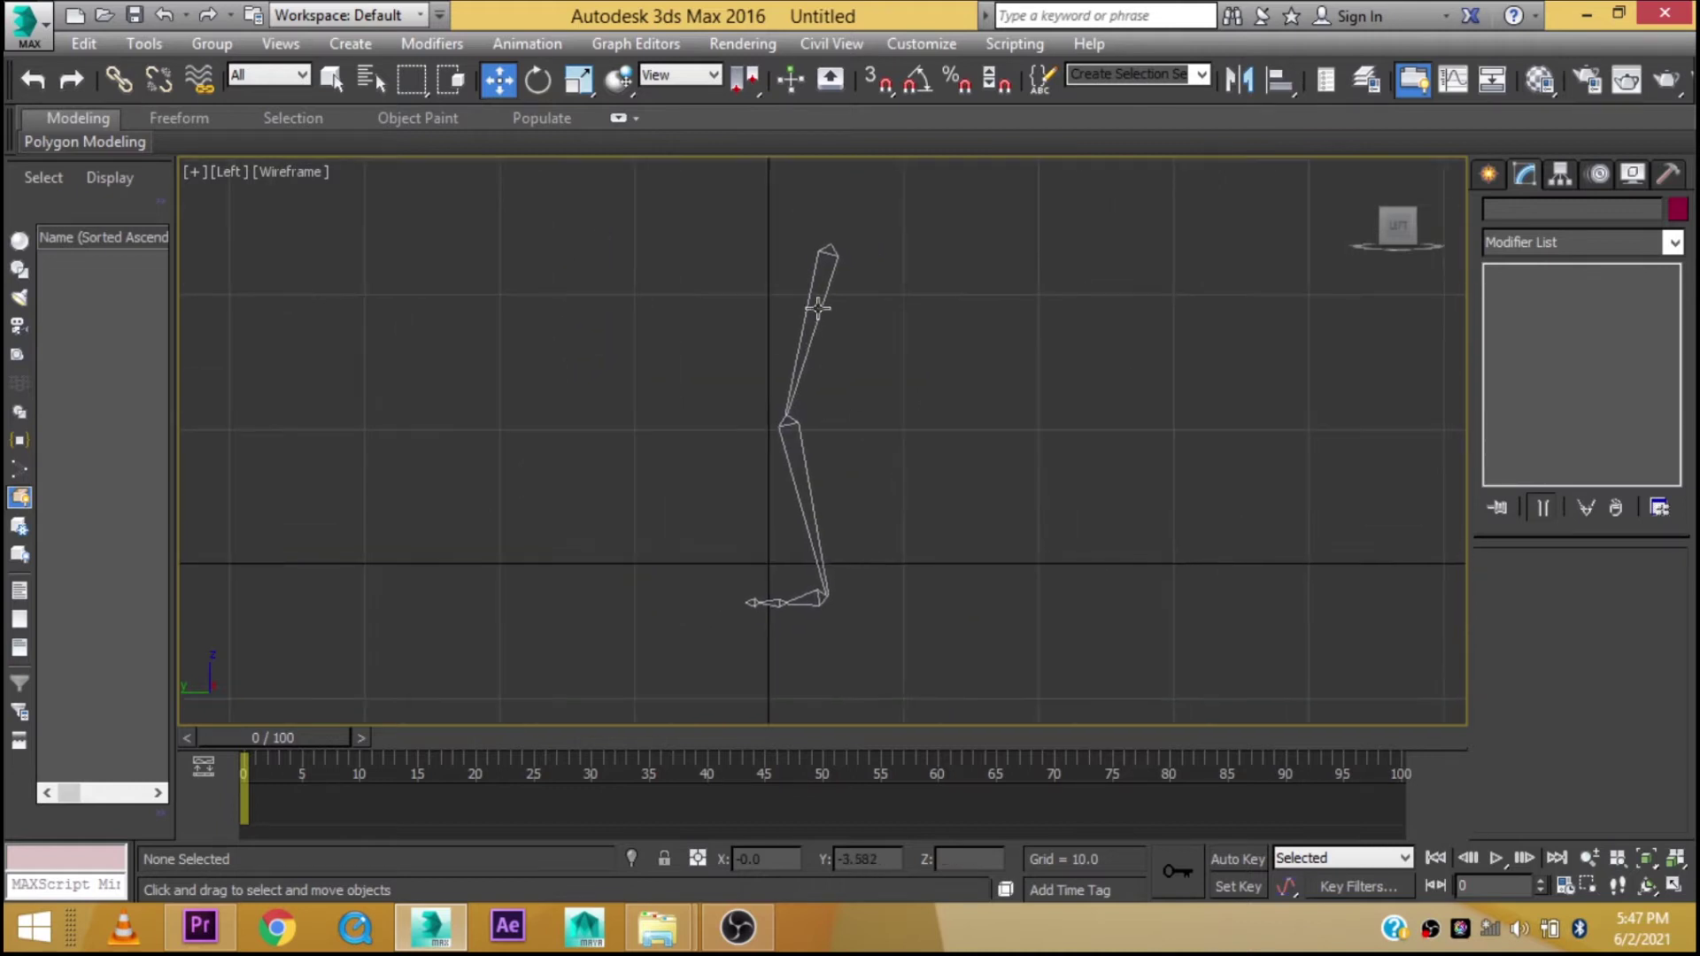
click(818, 304)
key(F3)
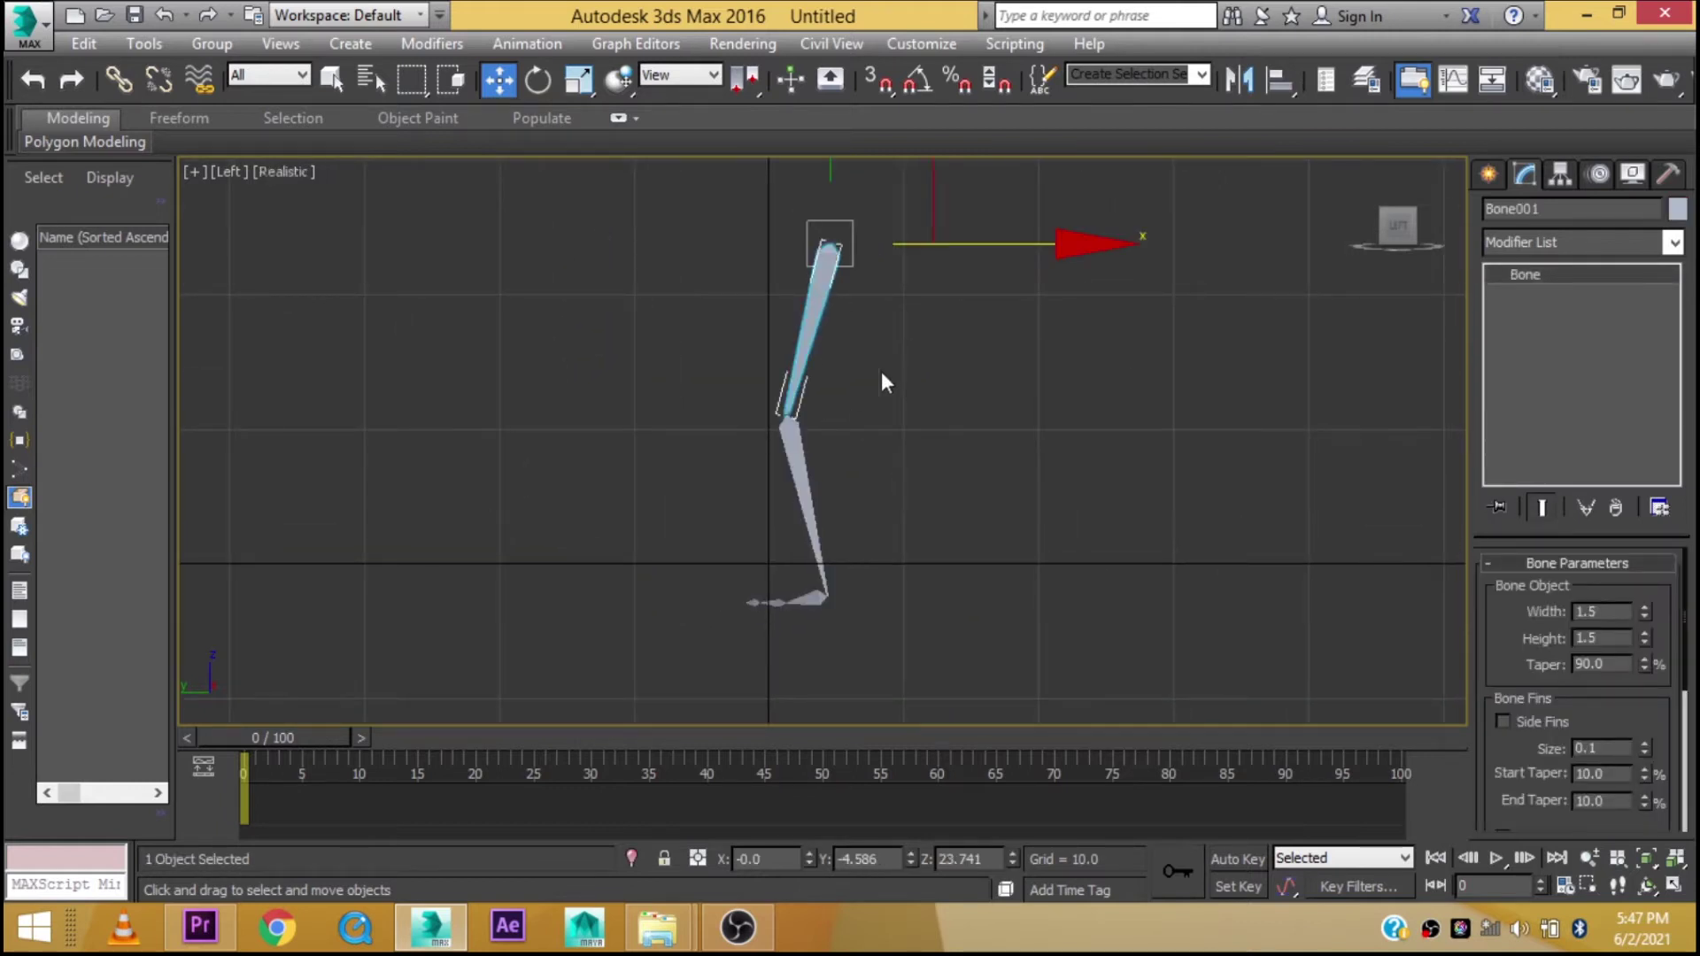
click(847, 354)
click(809, 284)
middle_drag(892, 316, 829, 309)
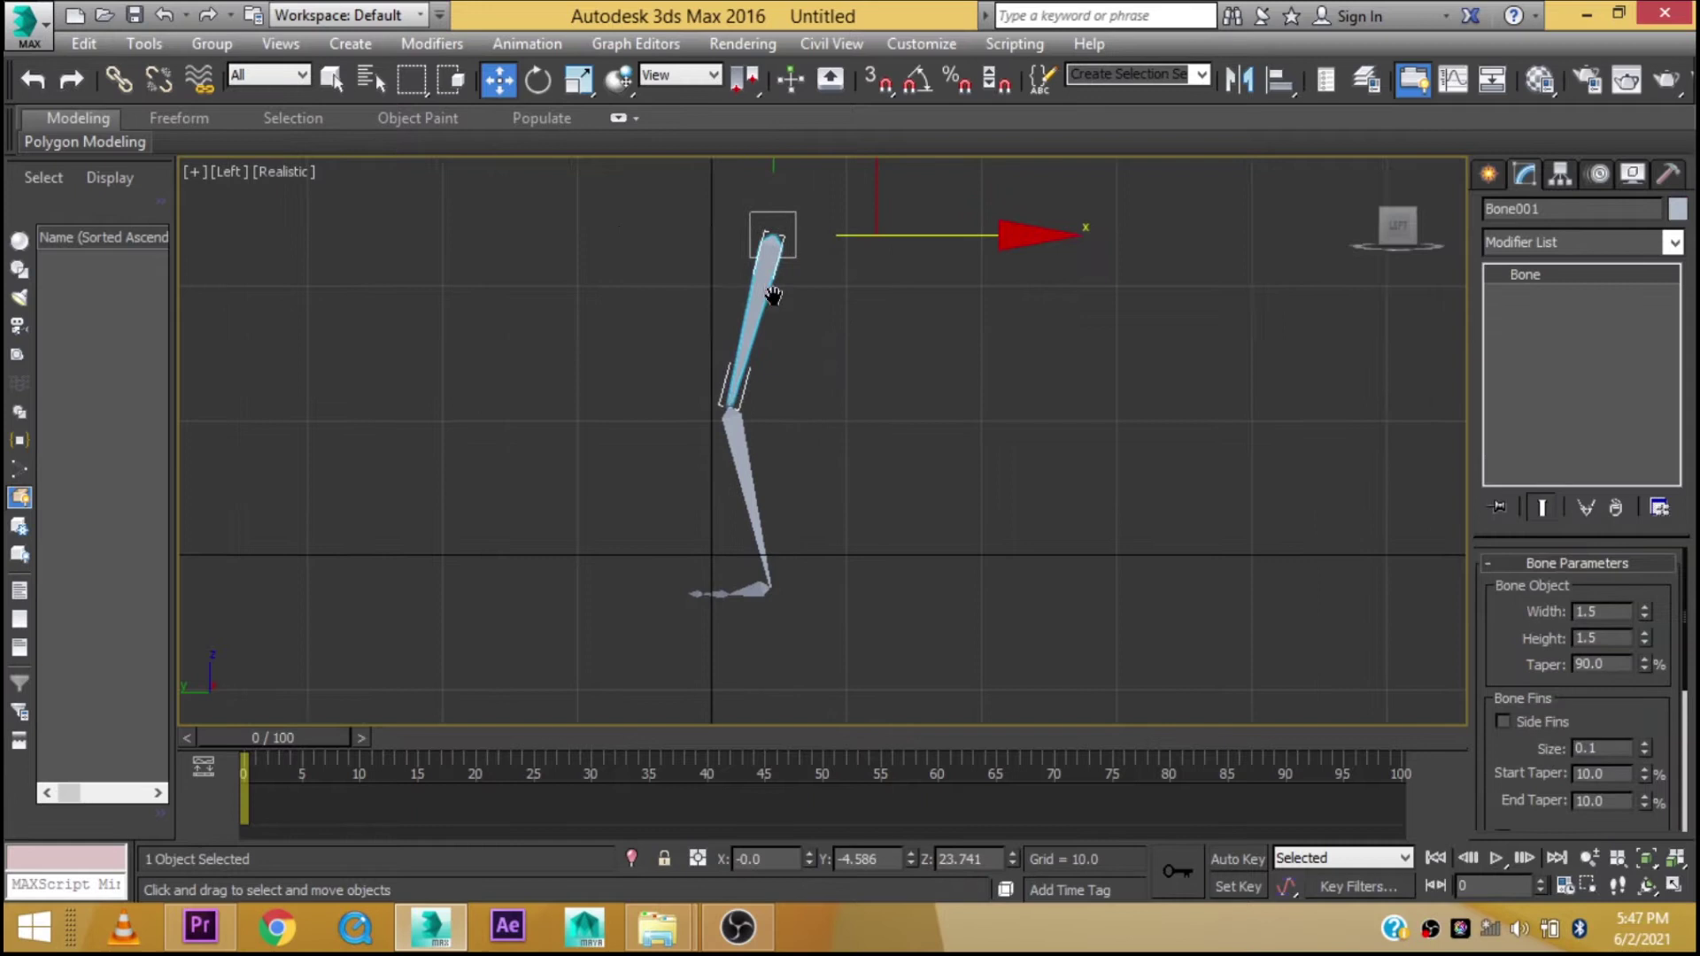
Add an HI Solver IK chain, IK Chain001, from Bone001 to the ankle joint
click(533, 44)
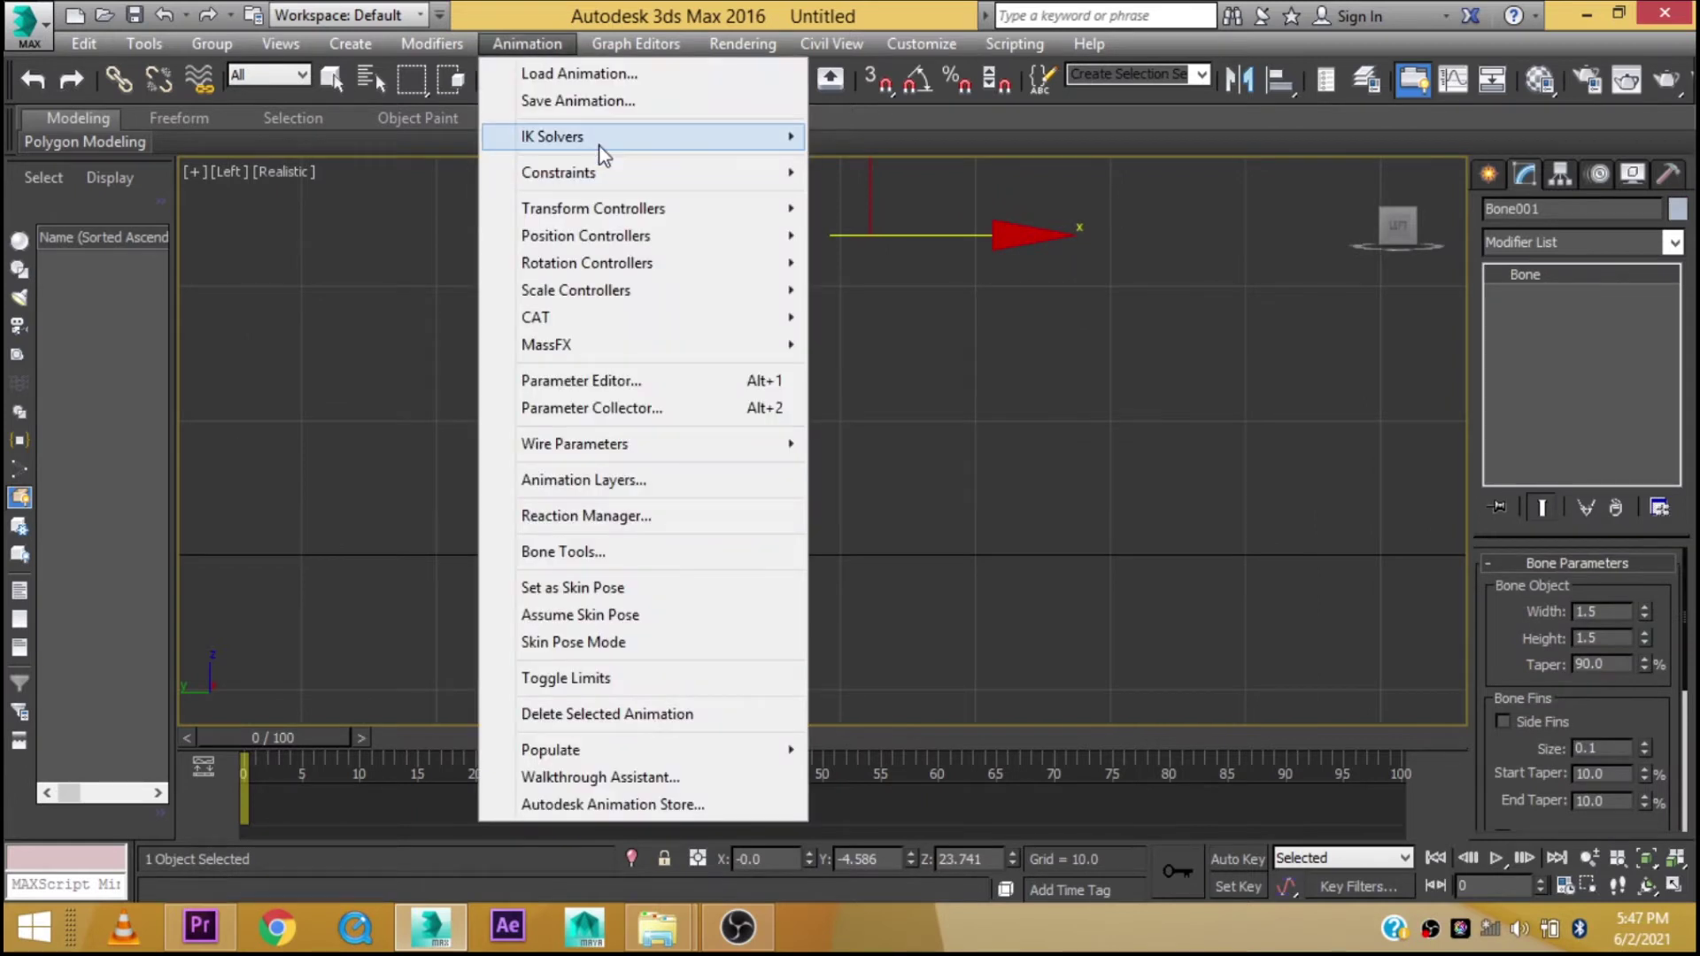
click(842, 140)
scroll(735, 585, up, 3)
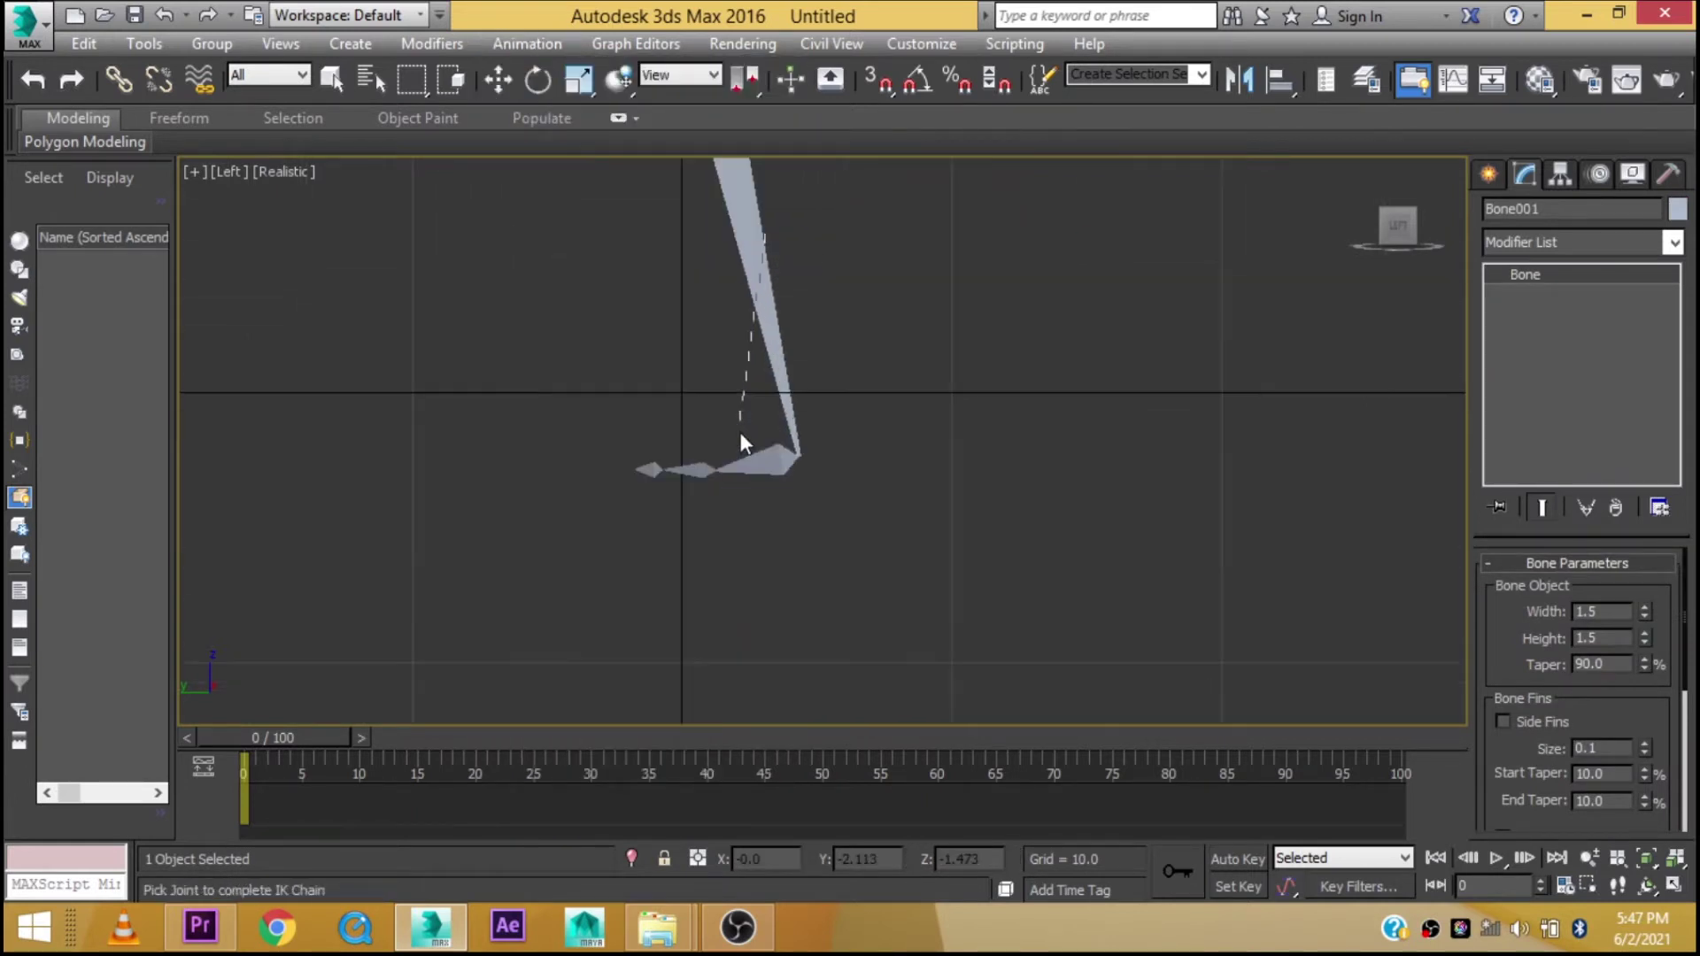
click(802, 456)
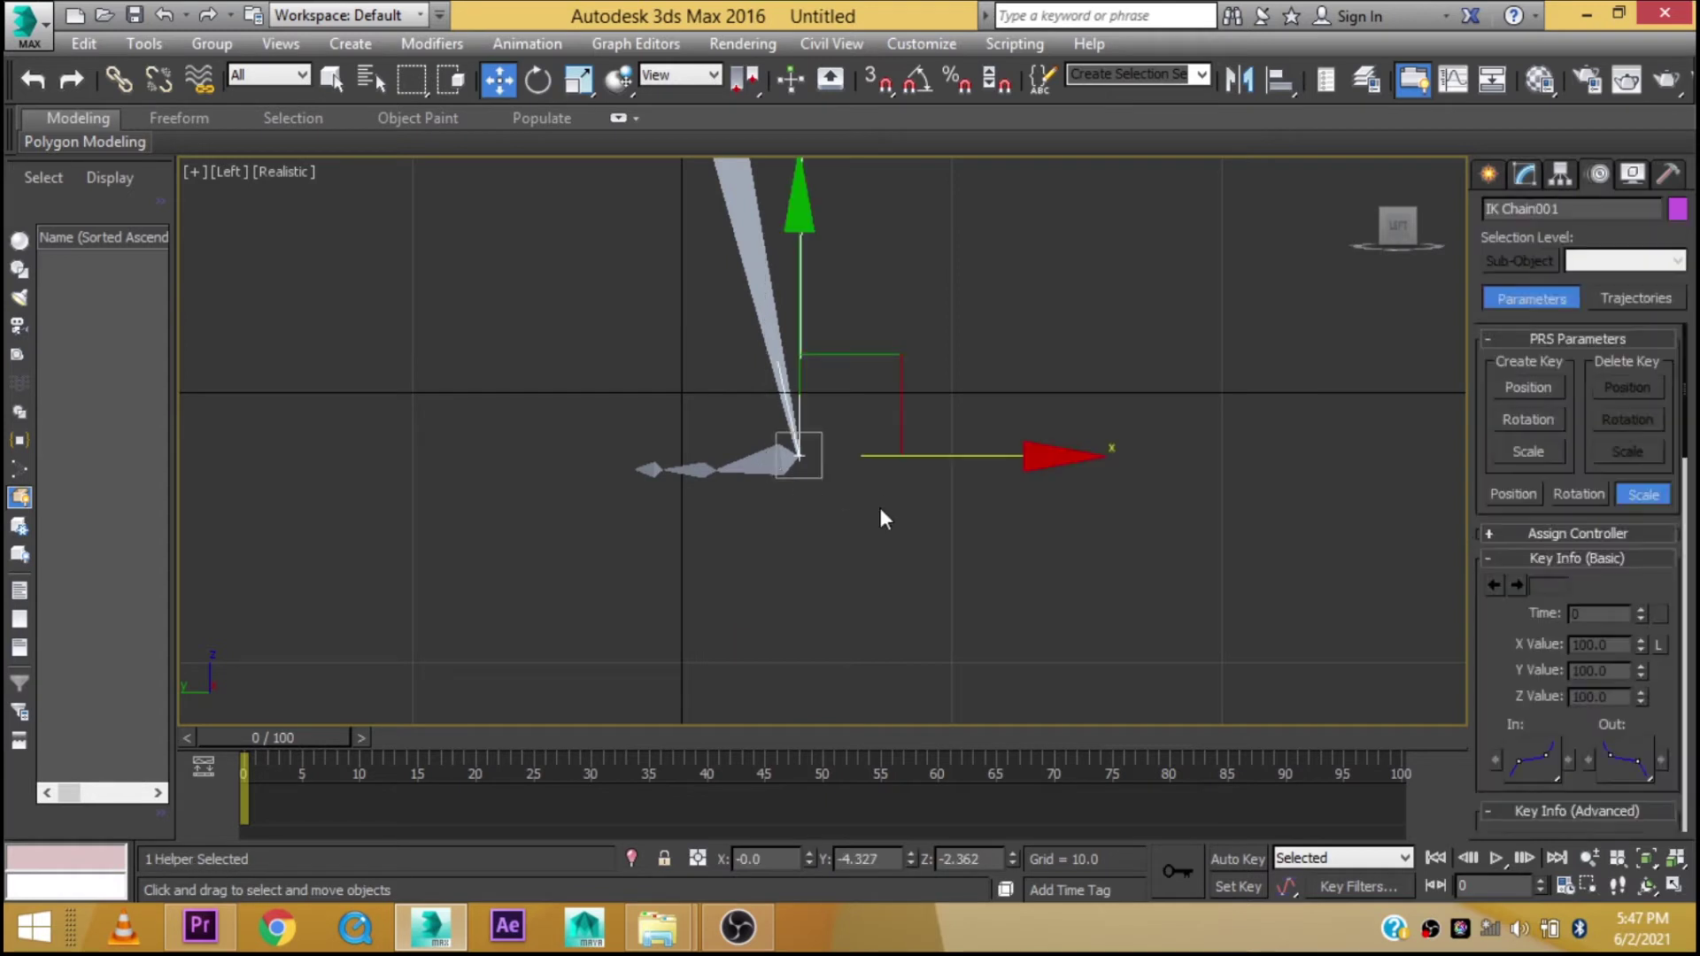
scroll(848, 506, up, 2)
scroll(837, 487, up, 3)
middle_drag(826, 470, 953, 557)
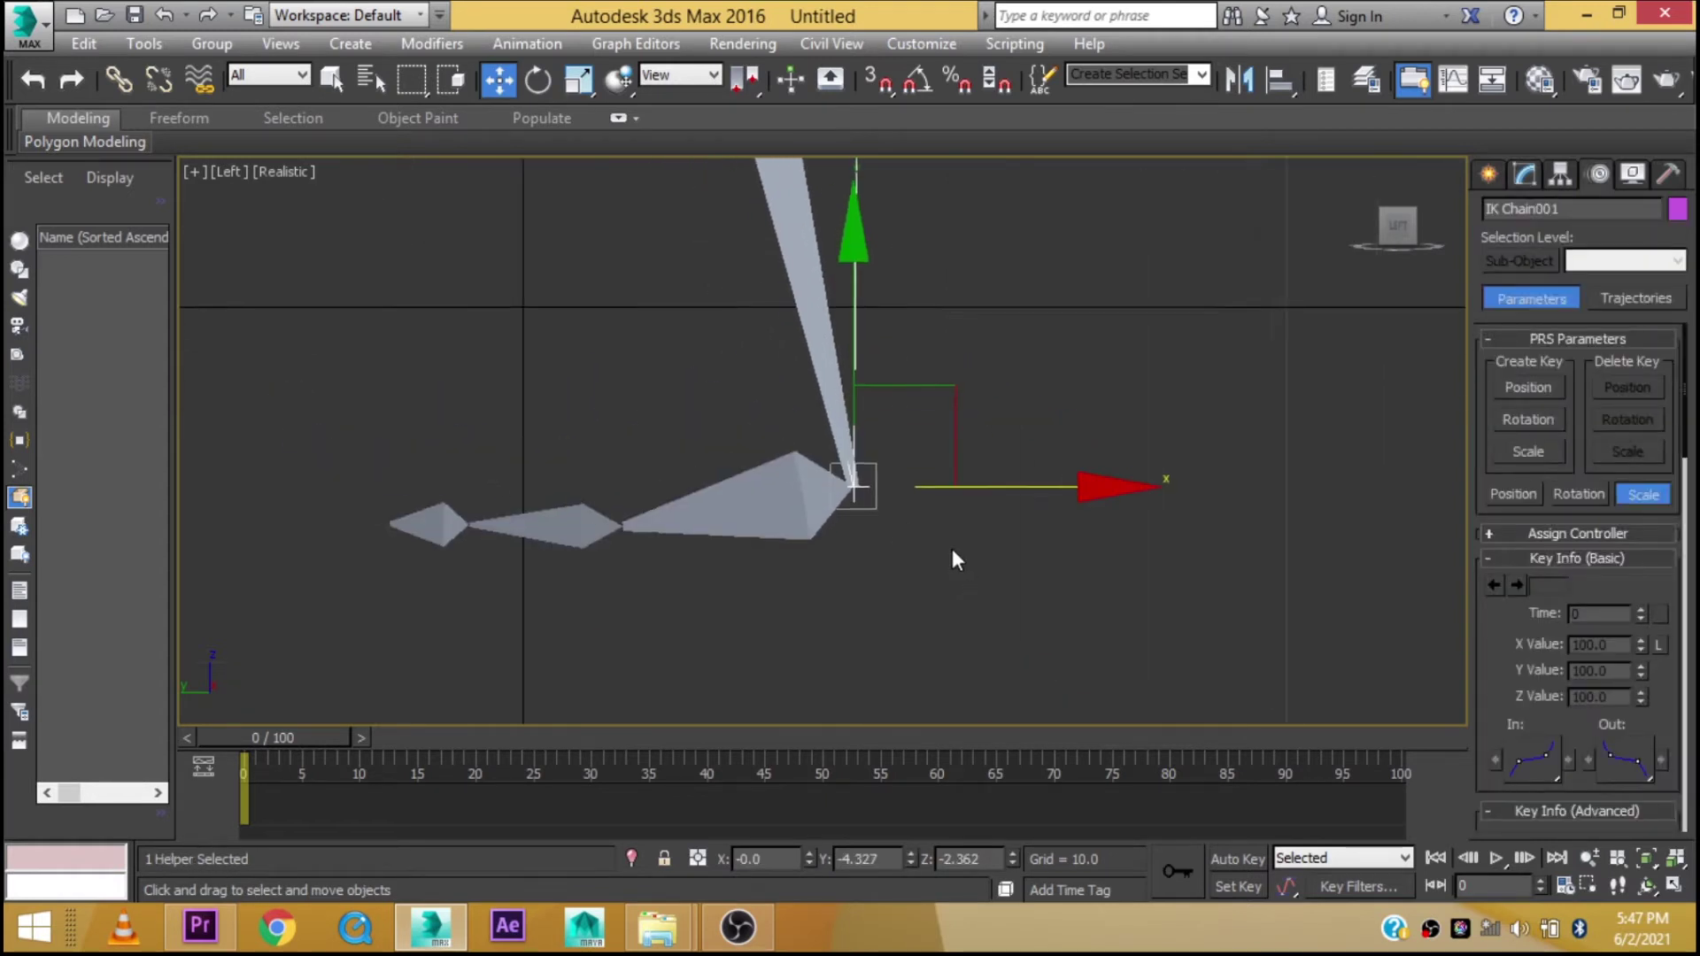
scroll(953, 558, up, 2)
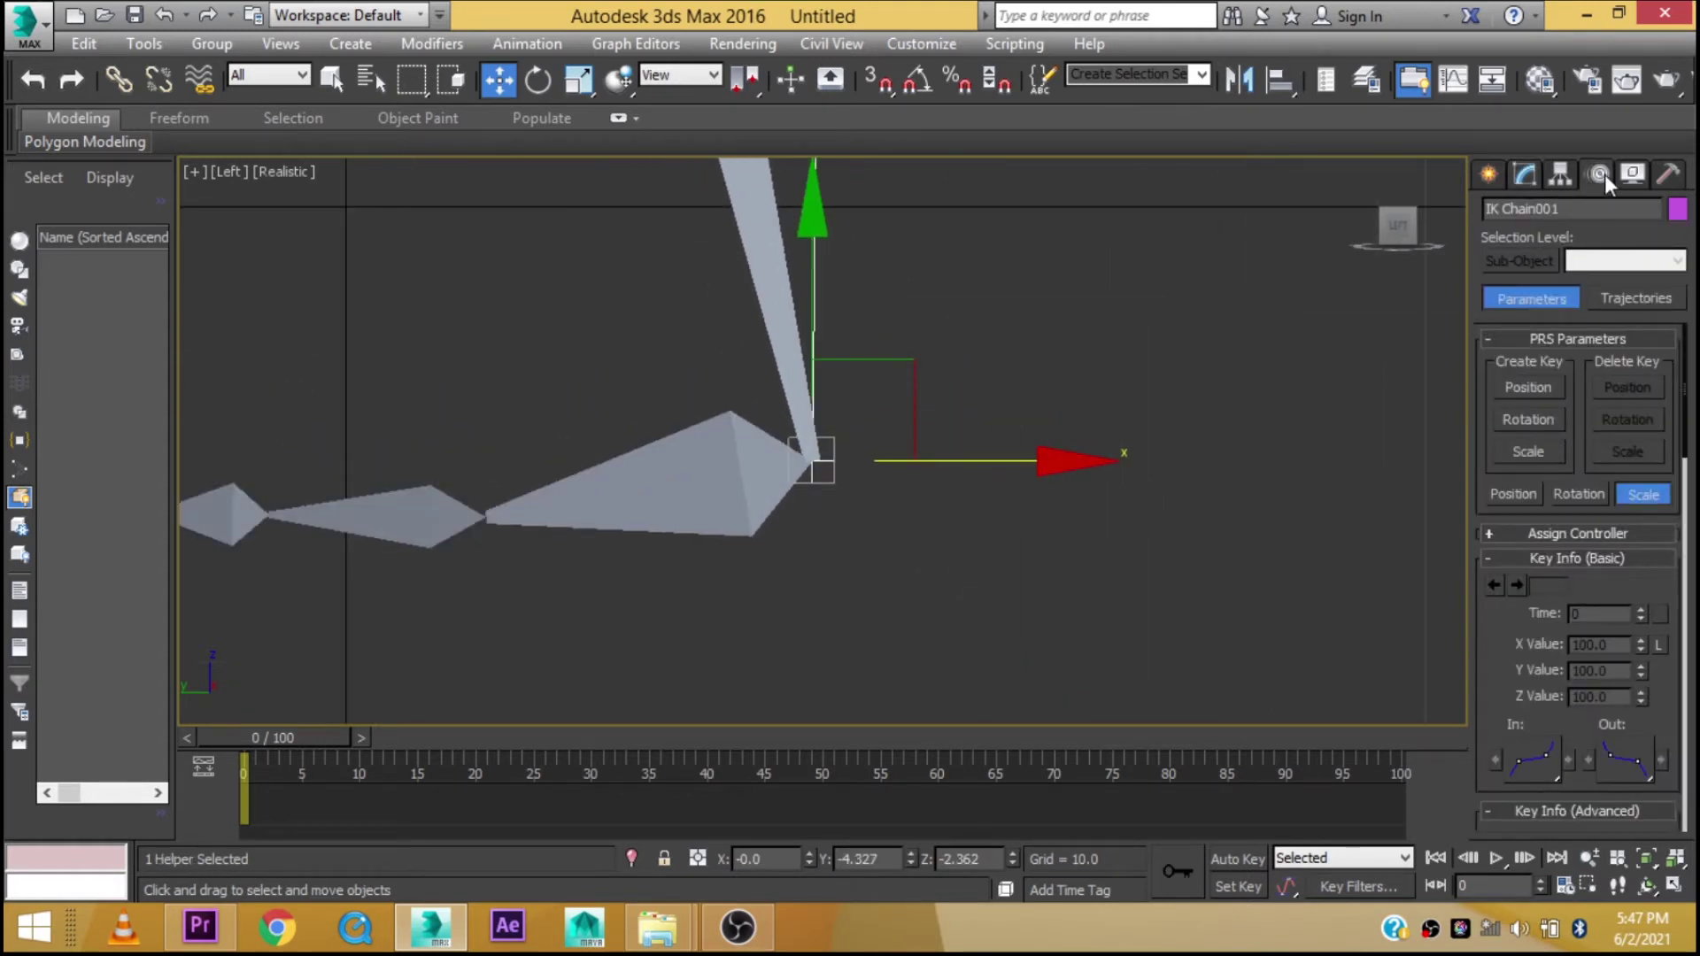
Raise IK Chain001's Goal Display Size from 0.4 to 1.08 in the Motion panel
drag(1492, 682, 1548, 94)
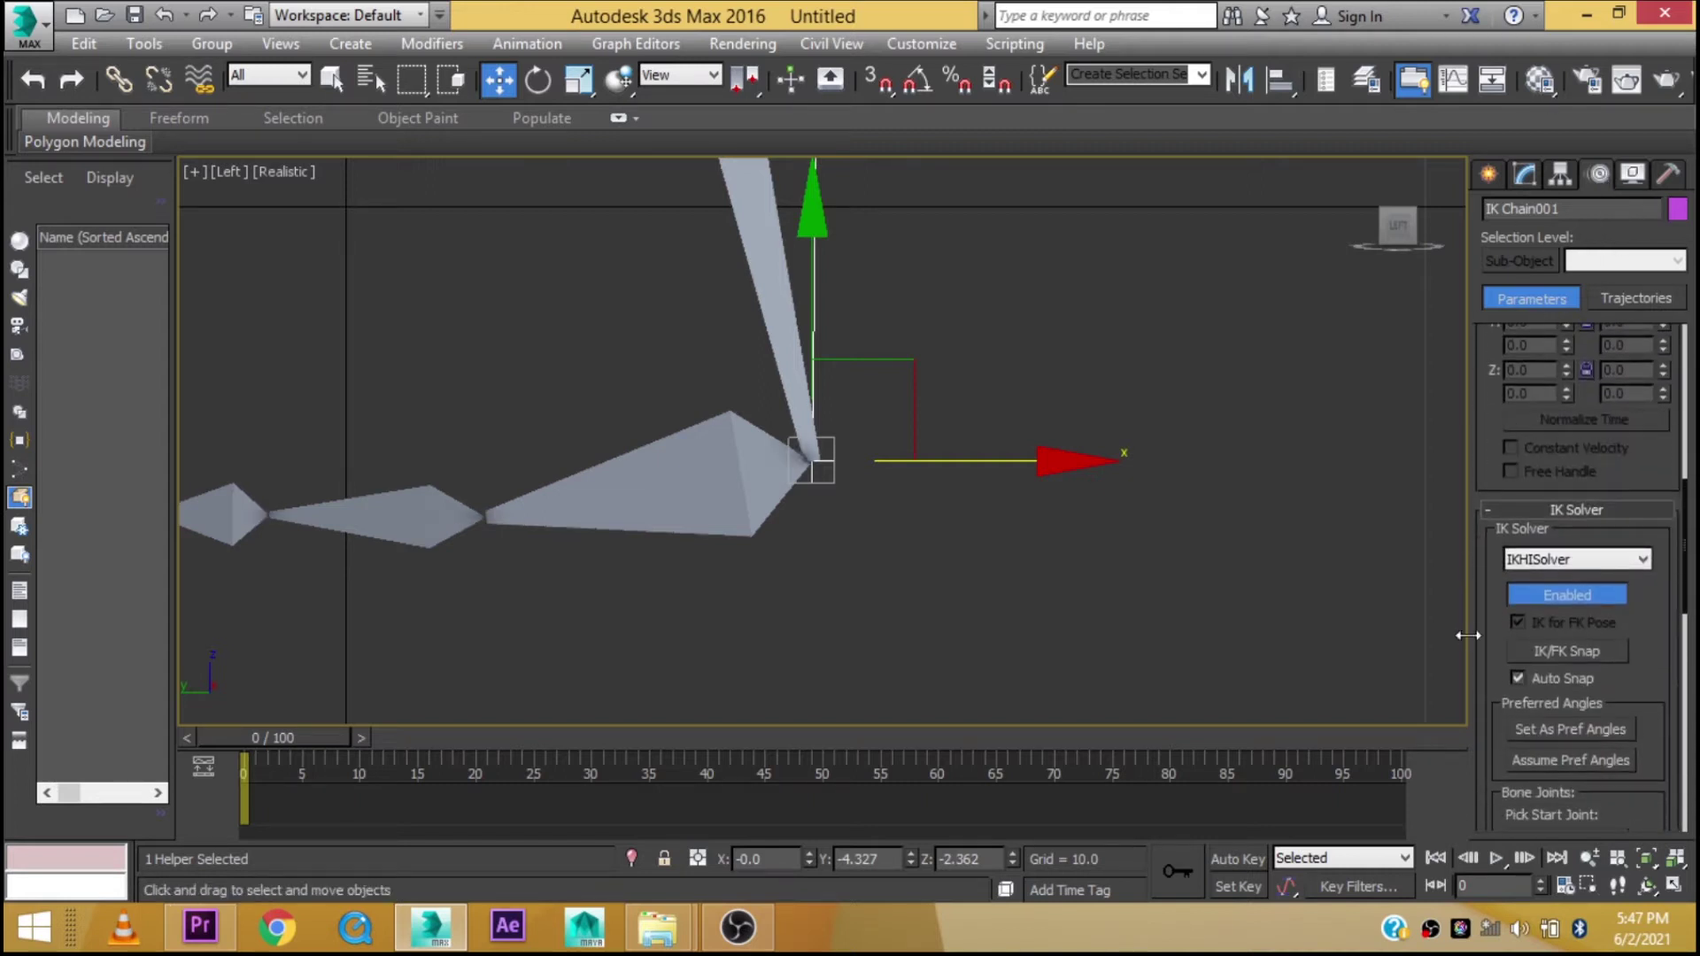
drag(1484, 639, 1506, 215)
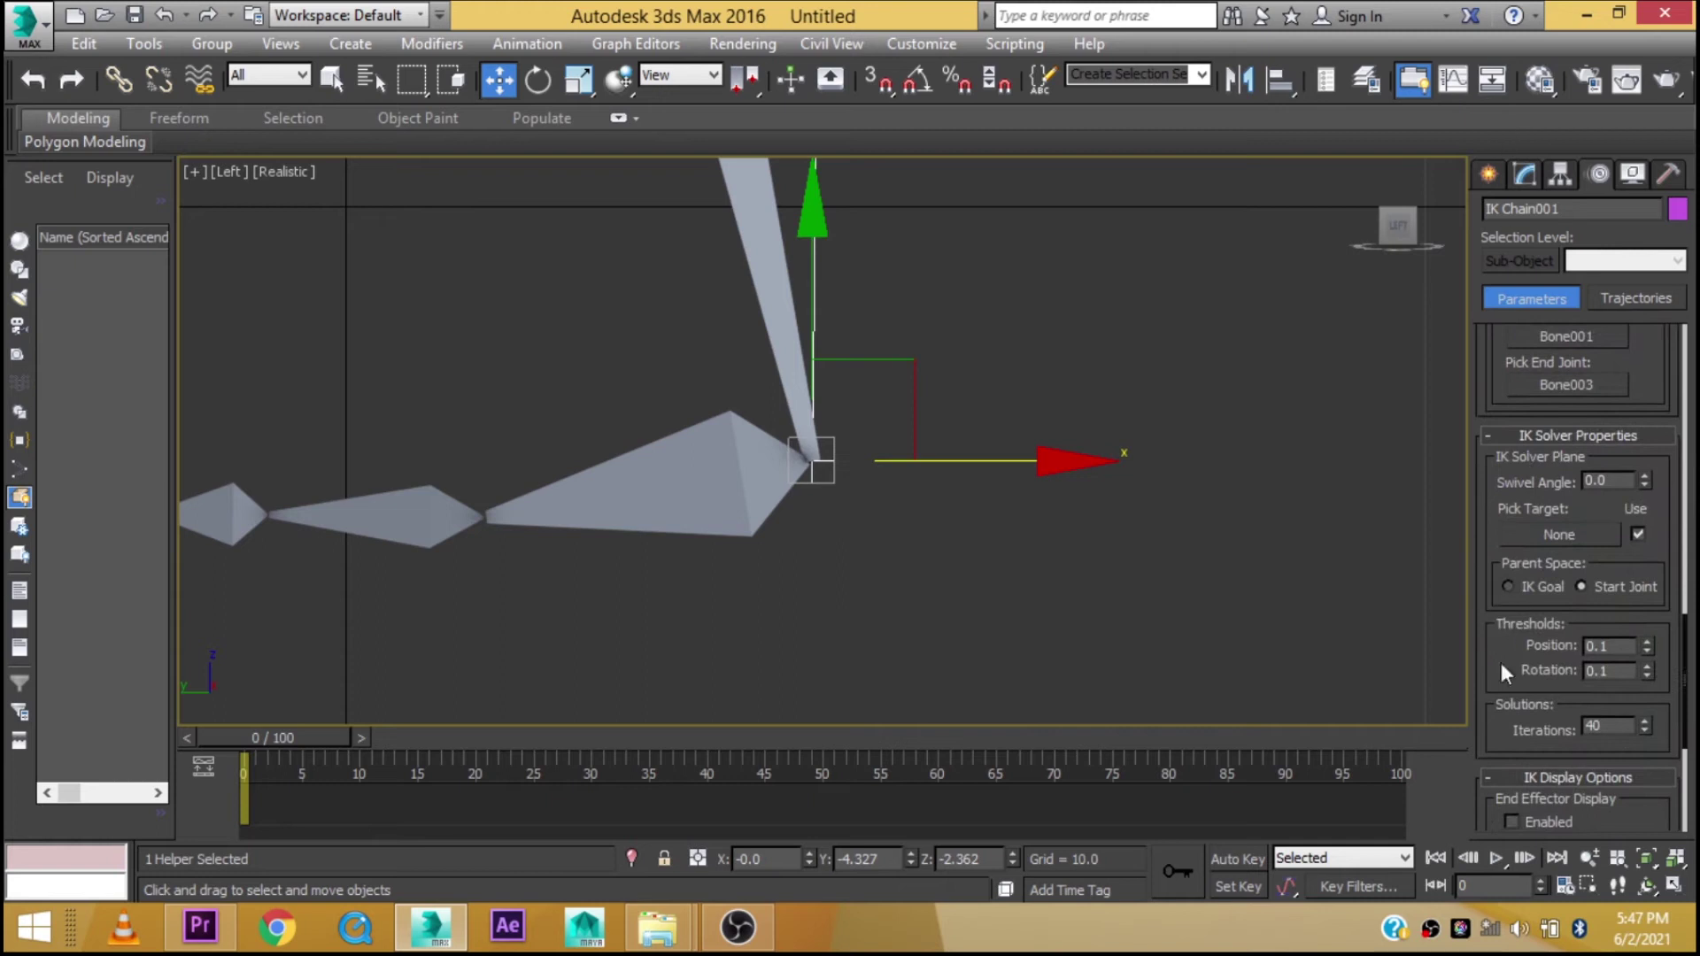
drag(1502, 669, 1509, 358)
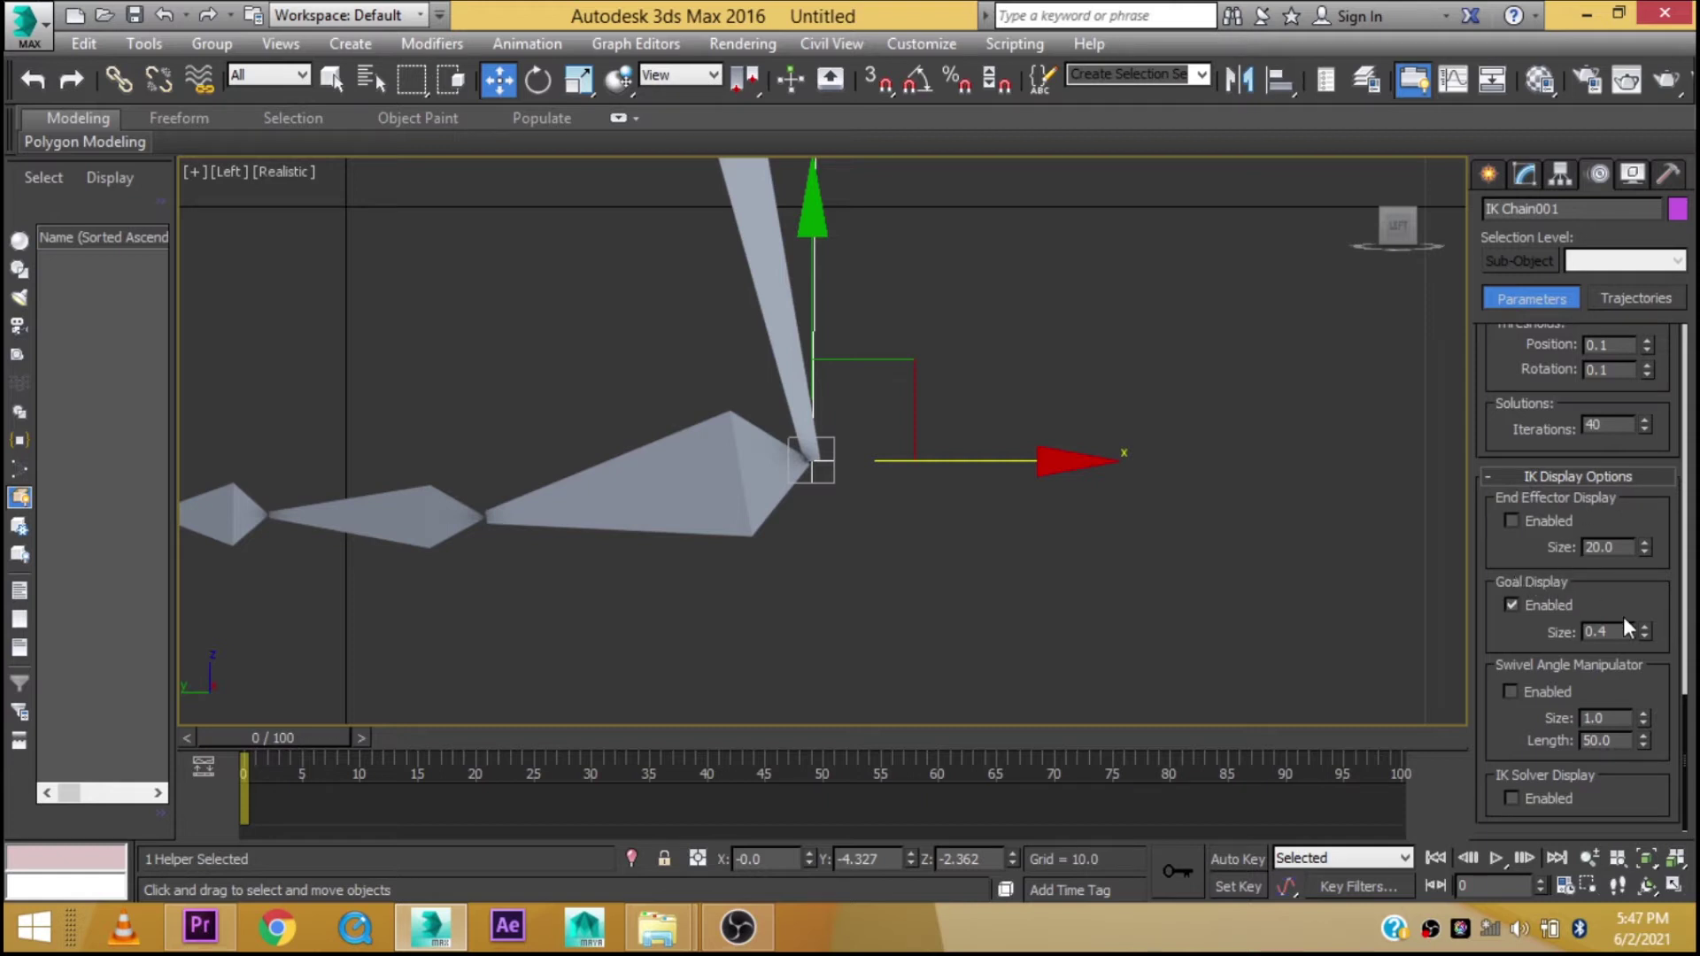
drag(1645, 631, 1622, 586)
scroll(1062, 585, down, 1)
scroll(904, 592, down, 1)
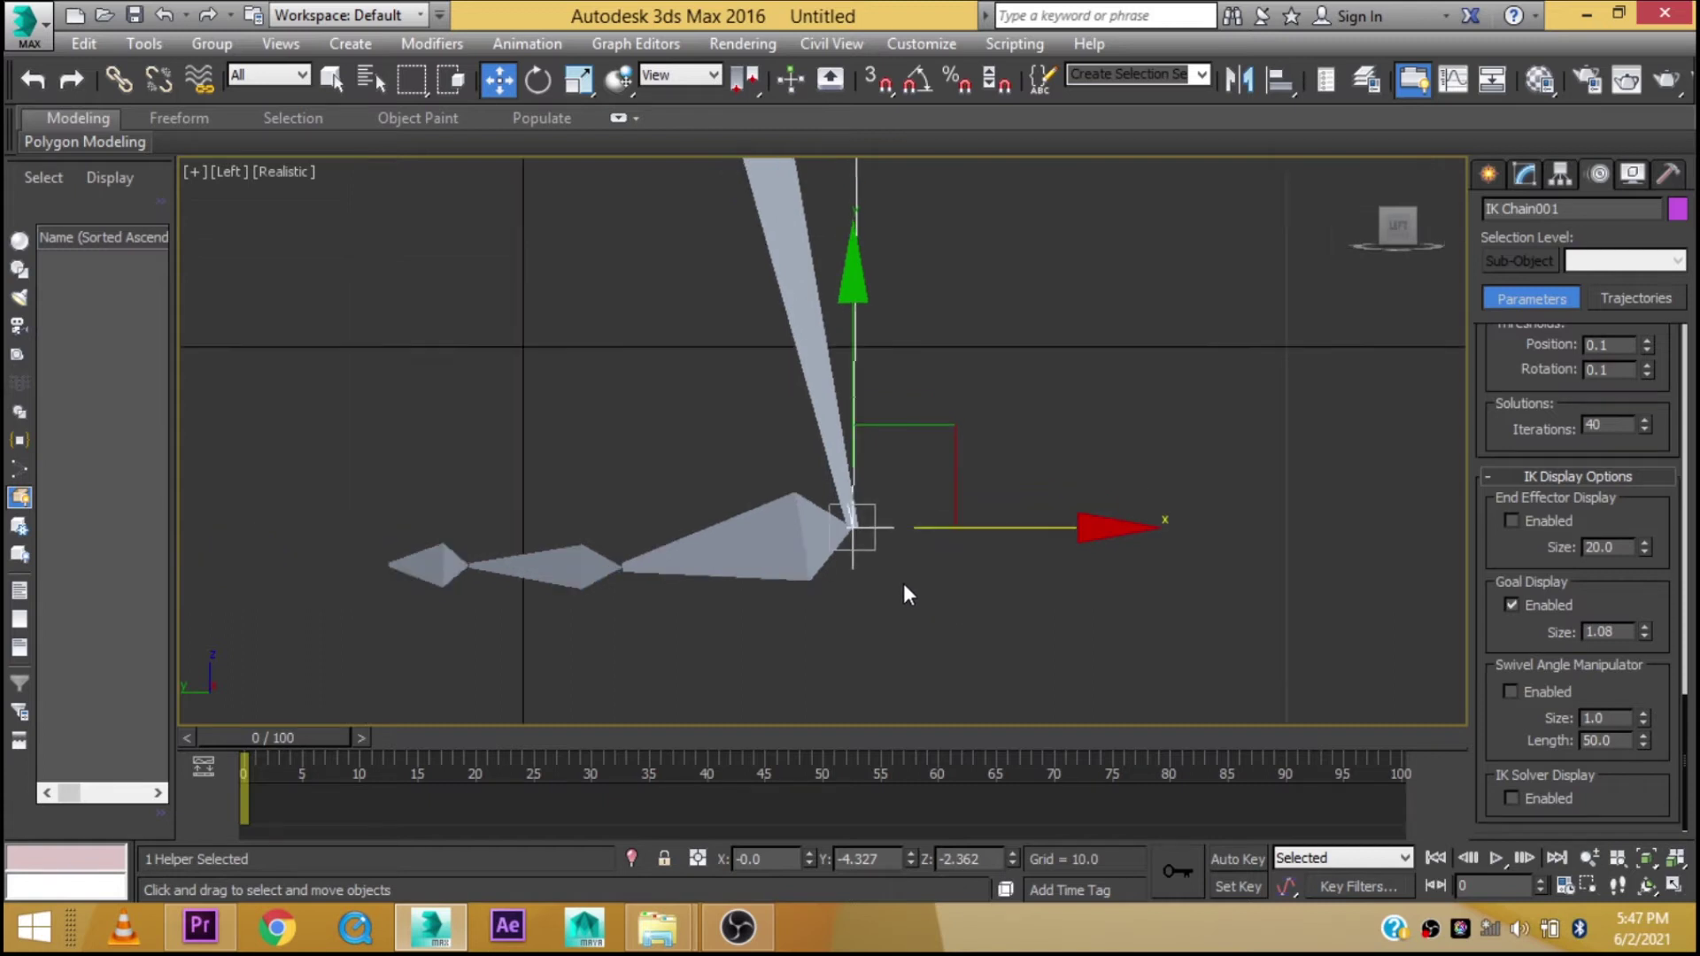
scroll(866, 581, down, 1)
Add an HI Solver IK chain, IK Chain002, from foot bone Bone003 to the toe bone
click(763, 534)
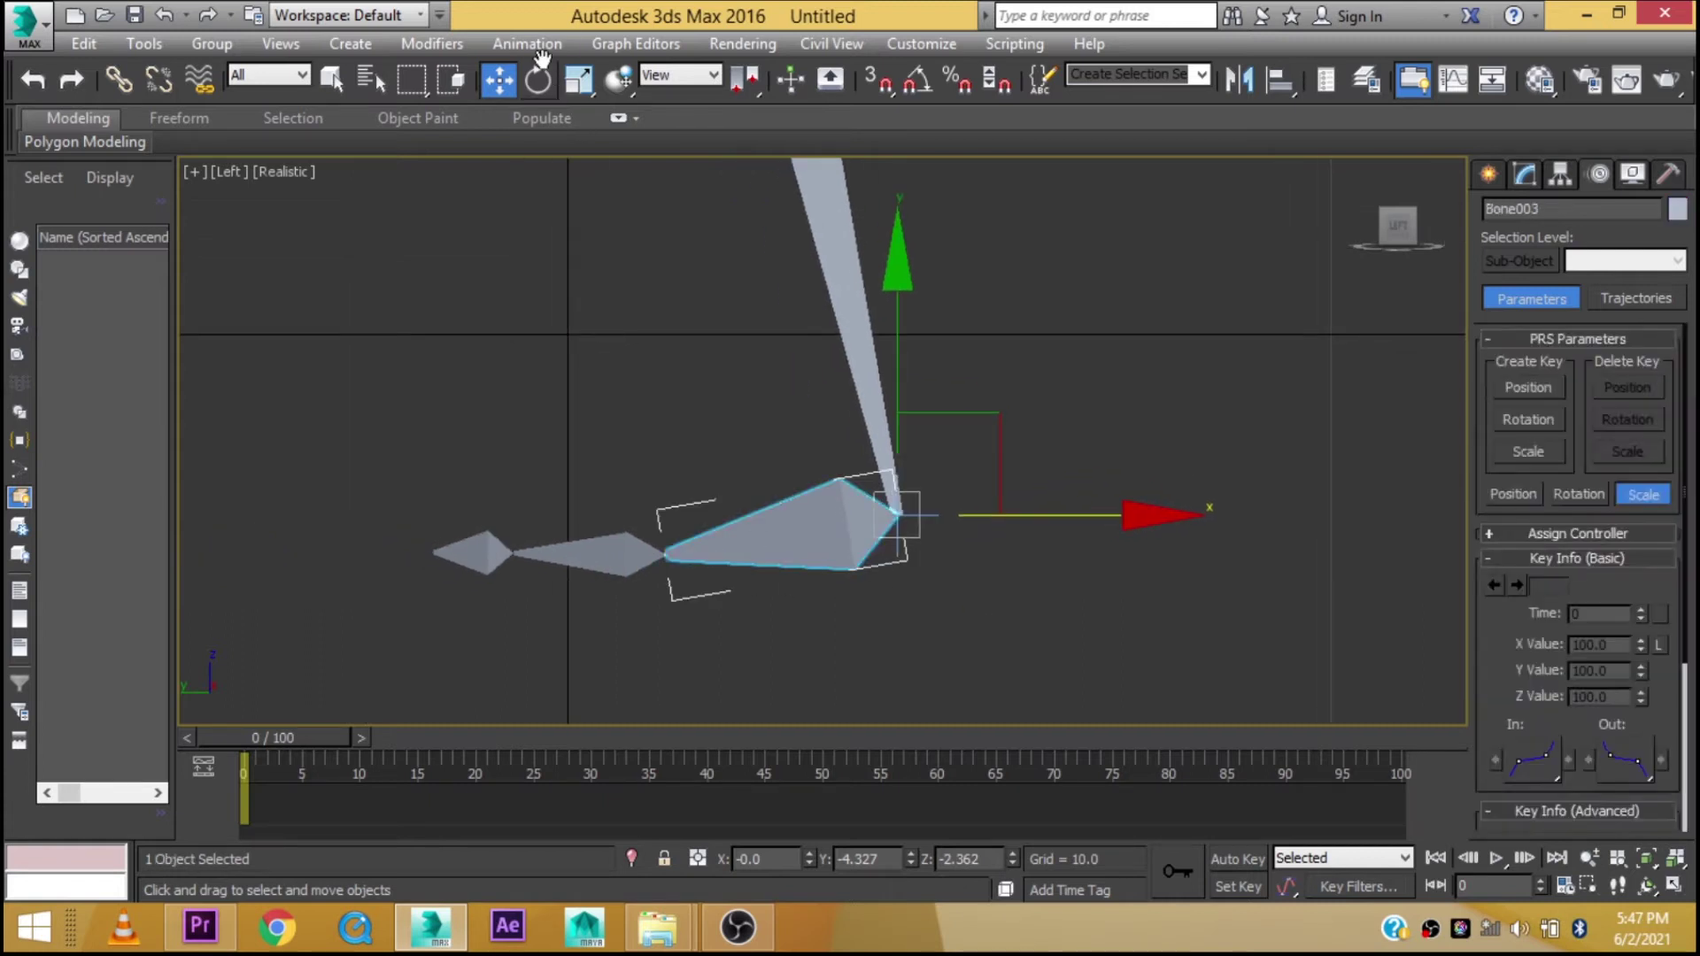
click(527, 43)
click(886, 131)
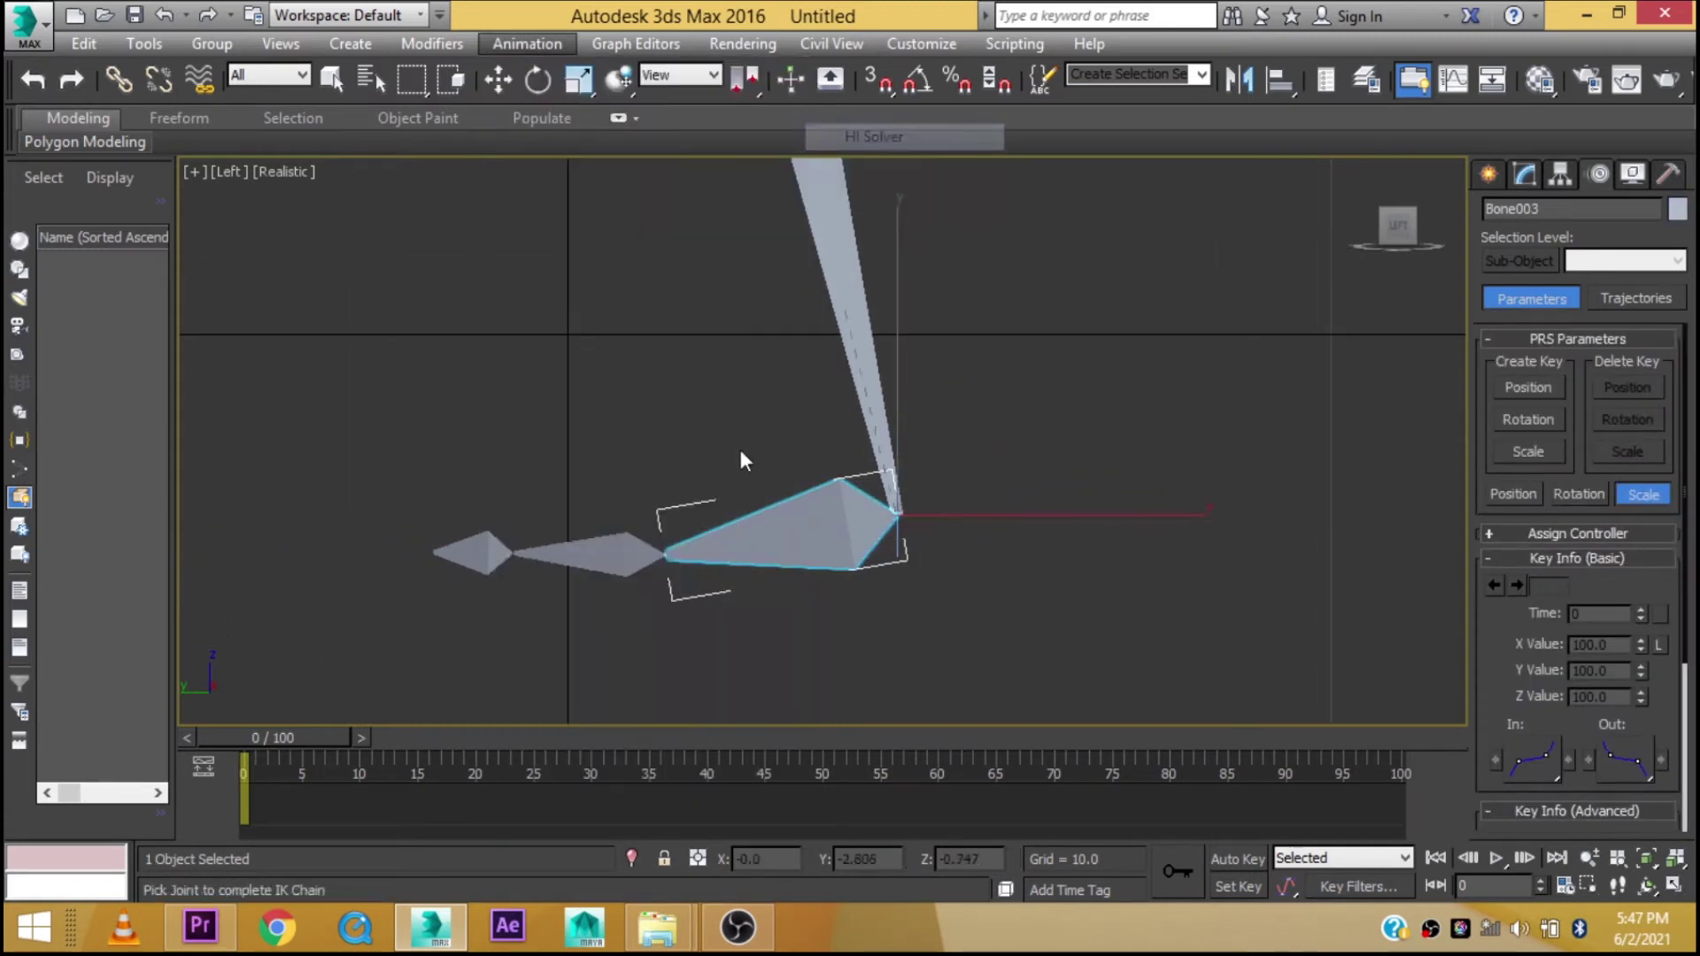
click(620, 553)
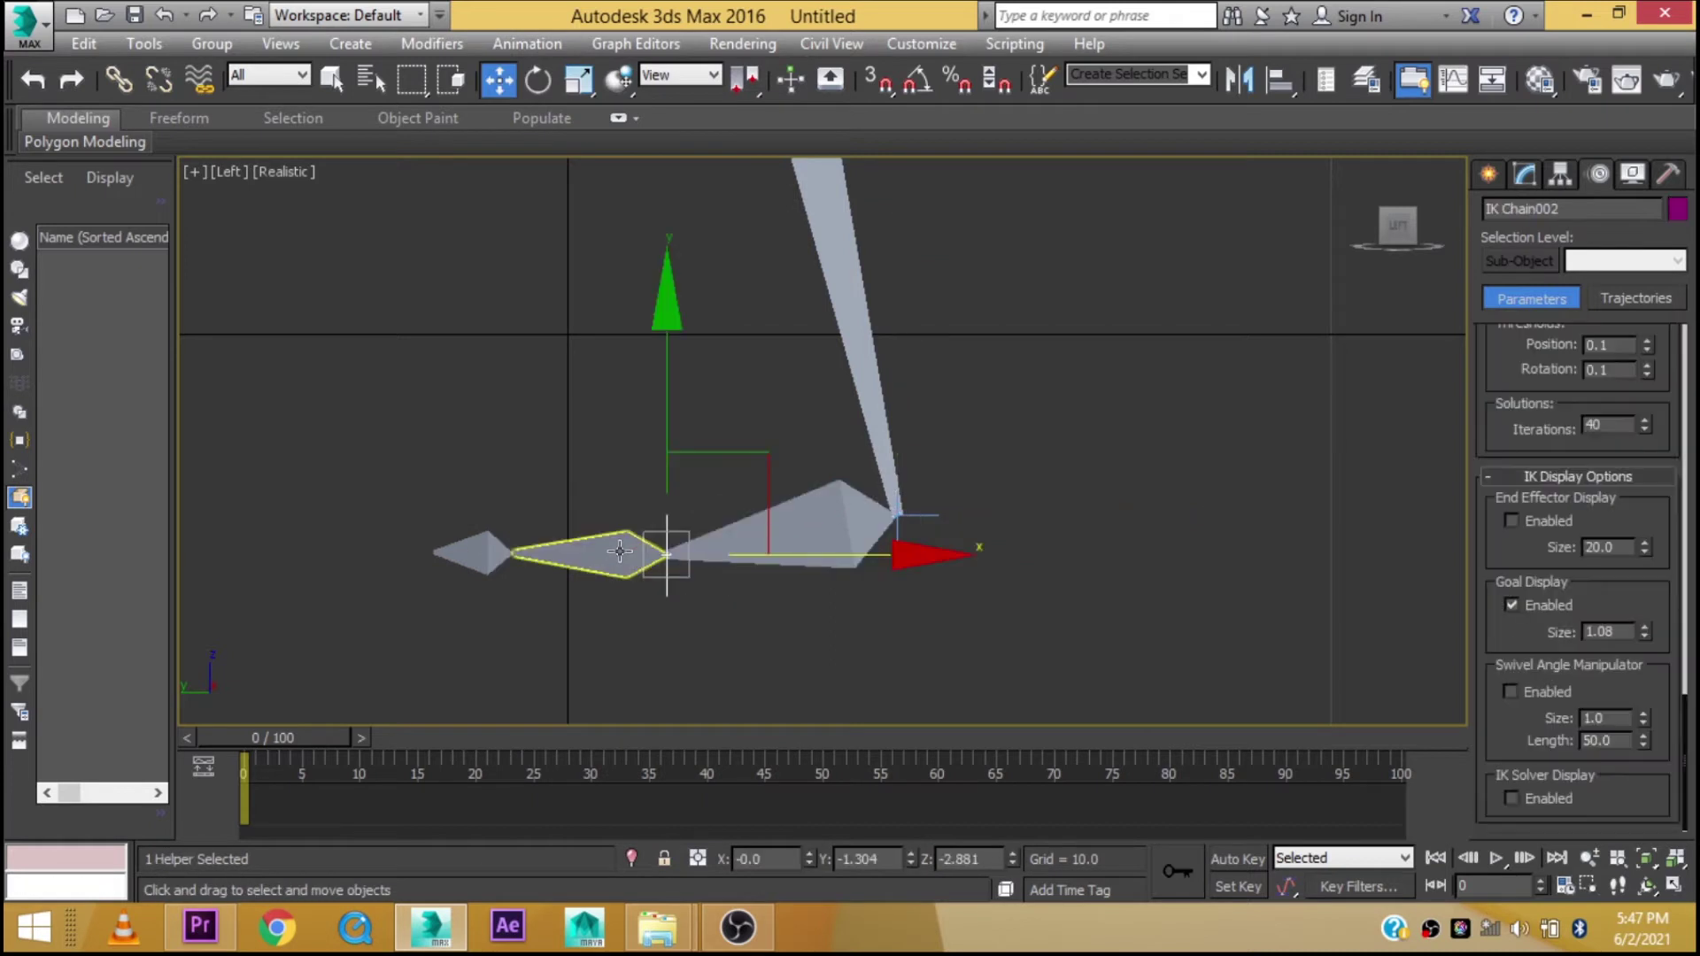
Add another HI Solver IK chain starting from toe bone Bone004, then deselect everything
click(620, 550)
click(527, 43)
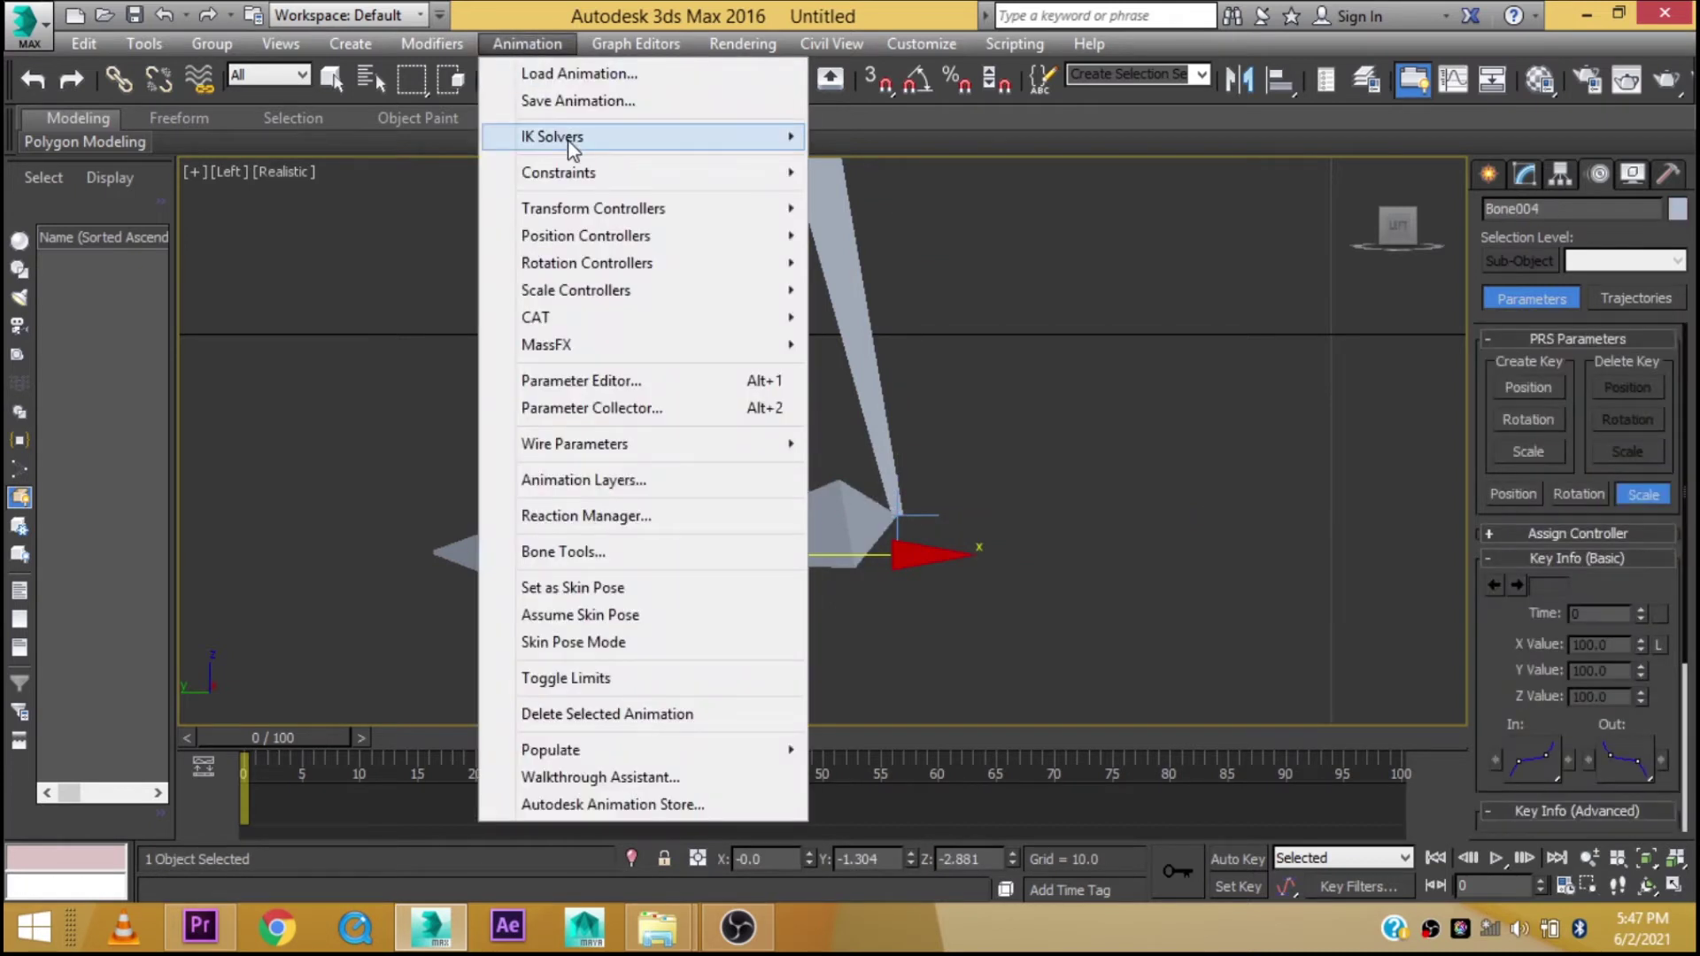
click(886, 137)
click(527, 544)
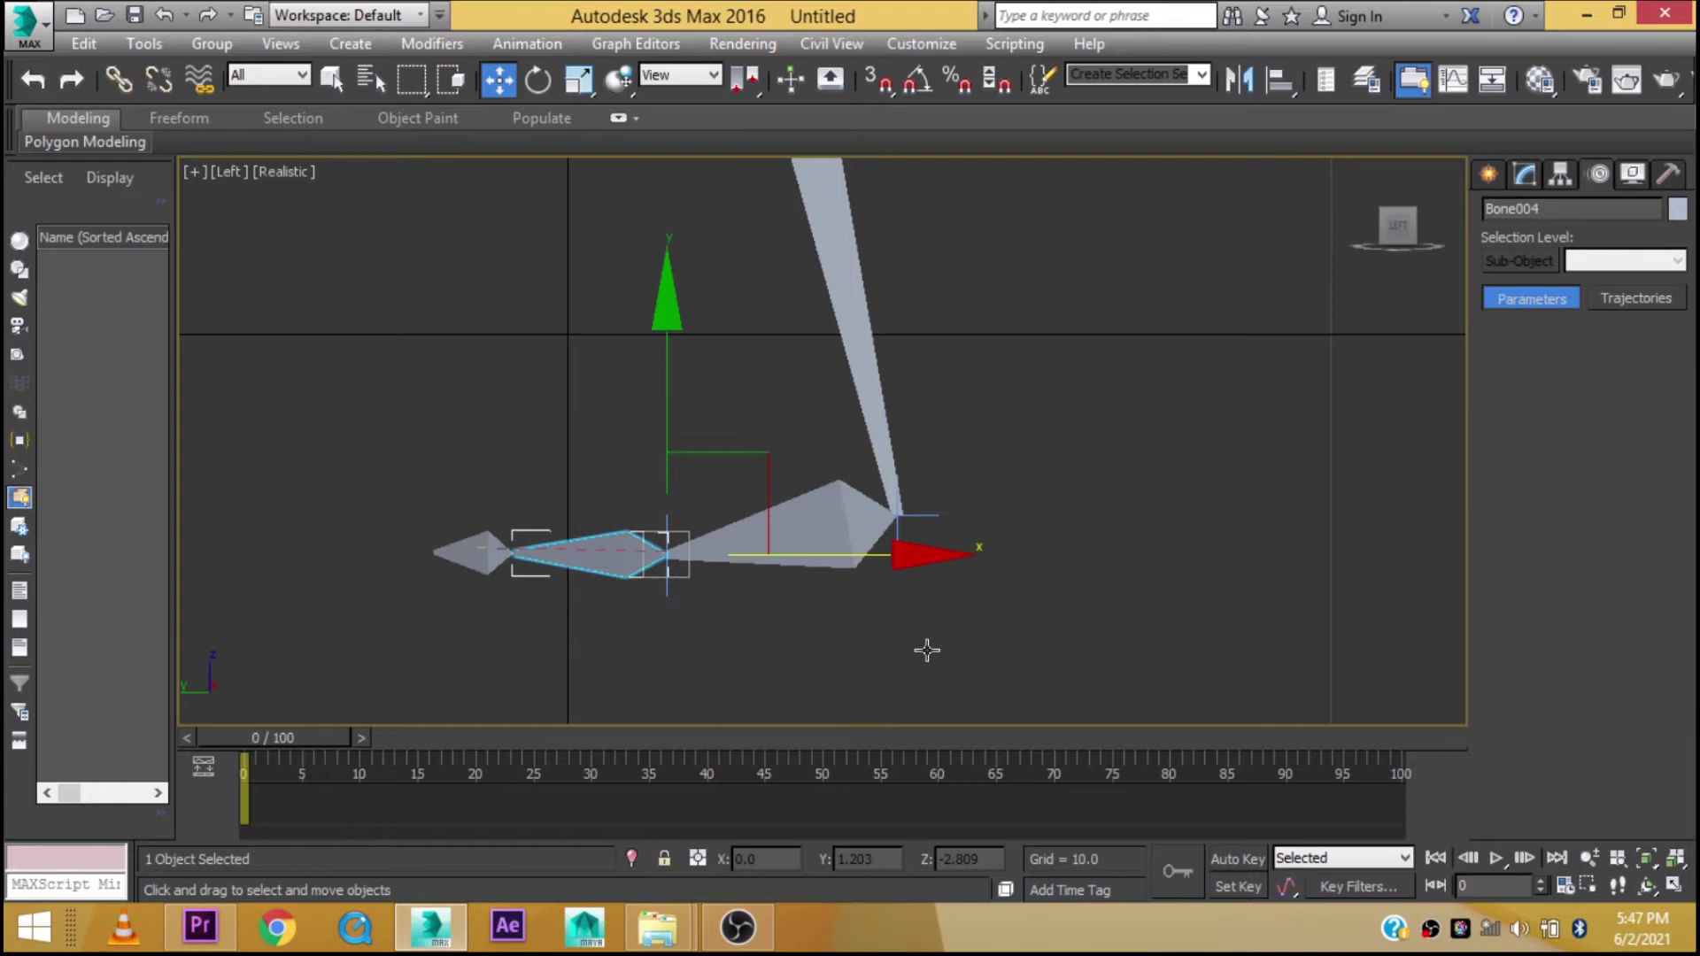
click(1027, 522)
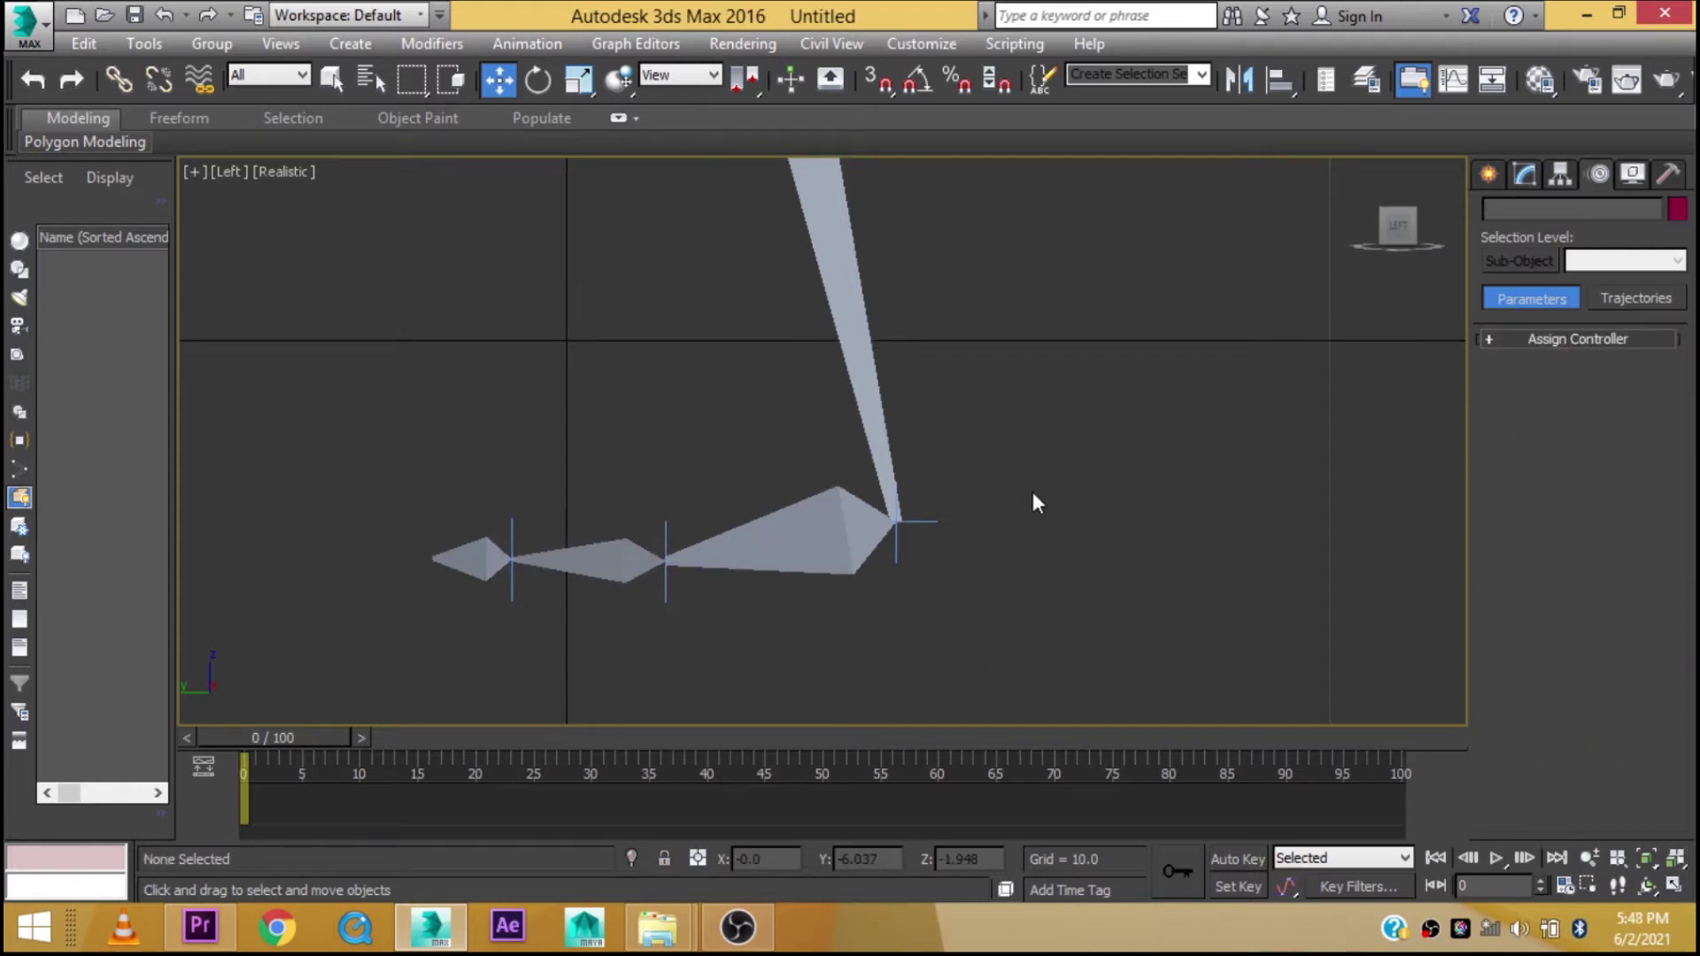
Draw a circle, Circle001, and align its pivot to the ankle joint
click(1491, 175)
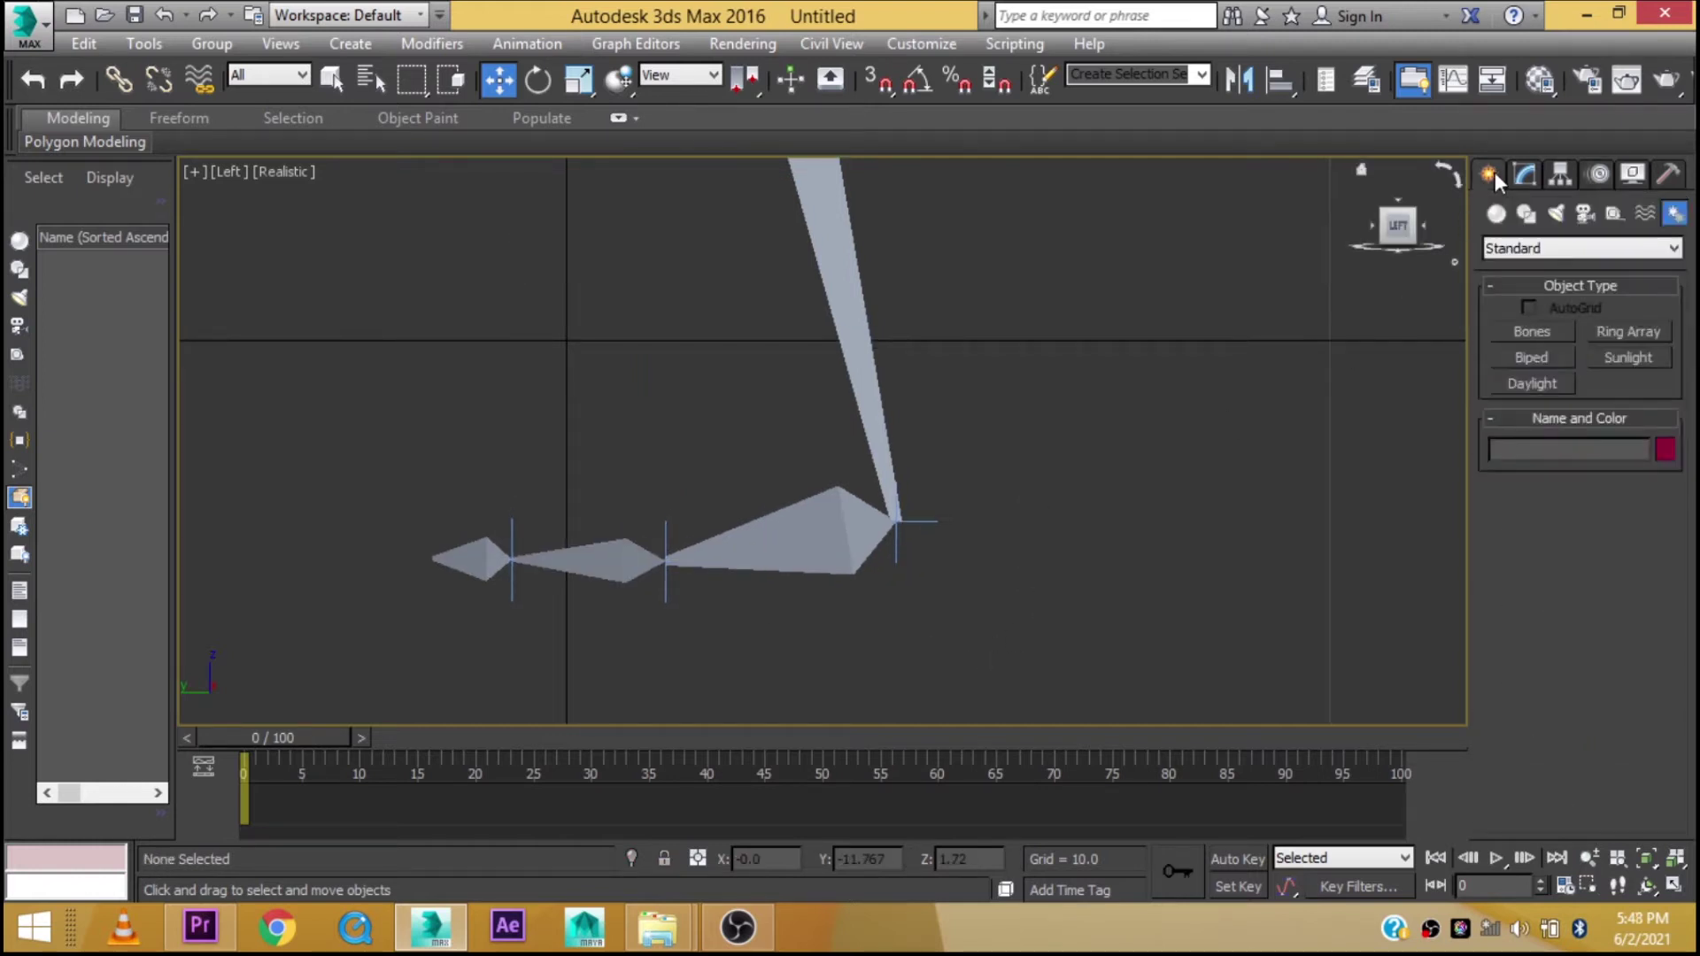
click(1526, 214)
click(1543, 376)
drag(962, 569, 1031, 645)
key(alt+a)
click(912, 521)
click(855, 664)
Maximize the Perspective view and orbit around the foot to check the circle
key(alt+w)
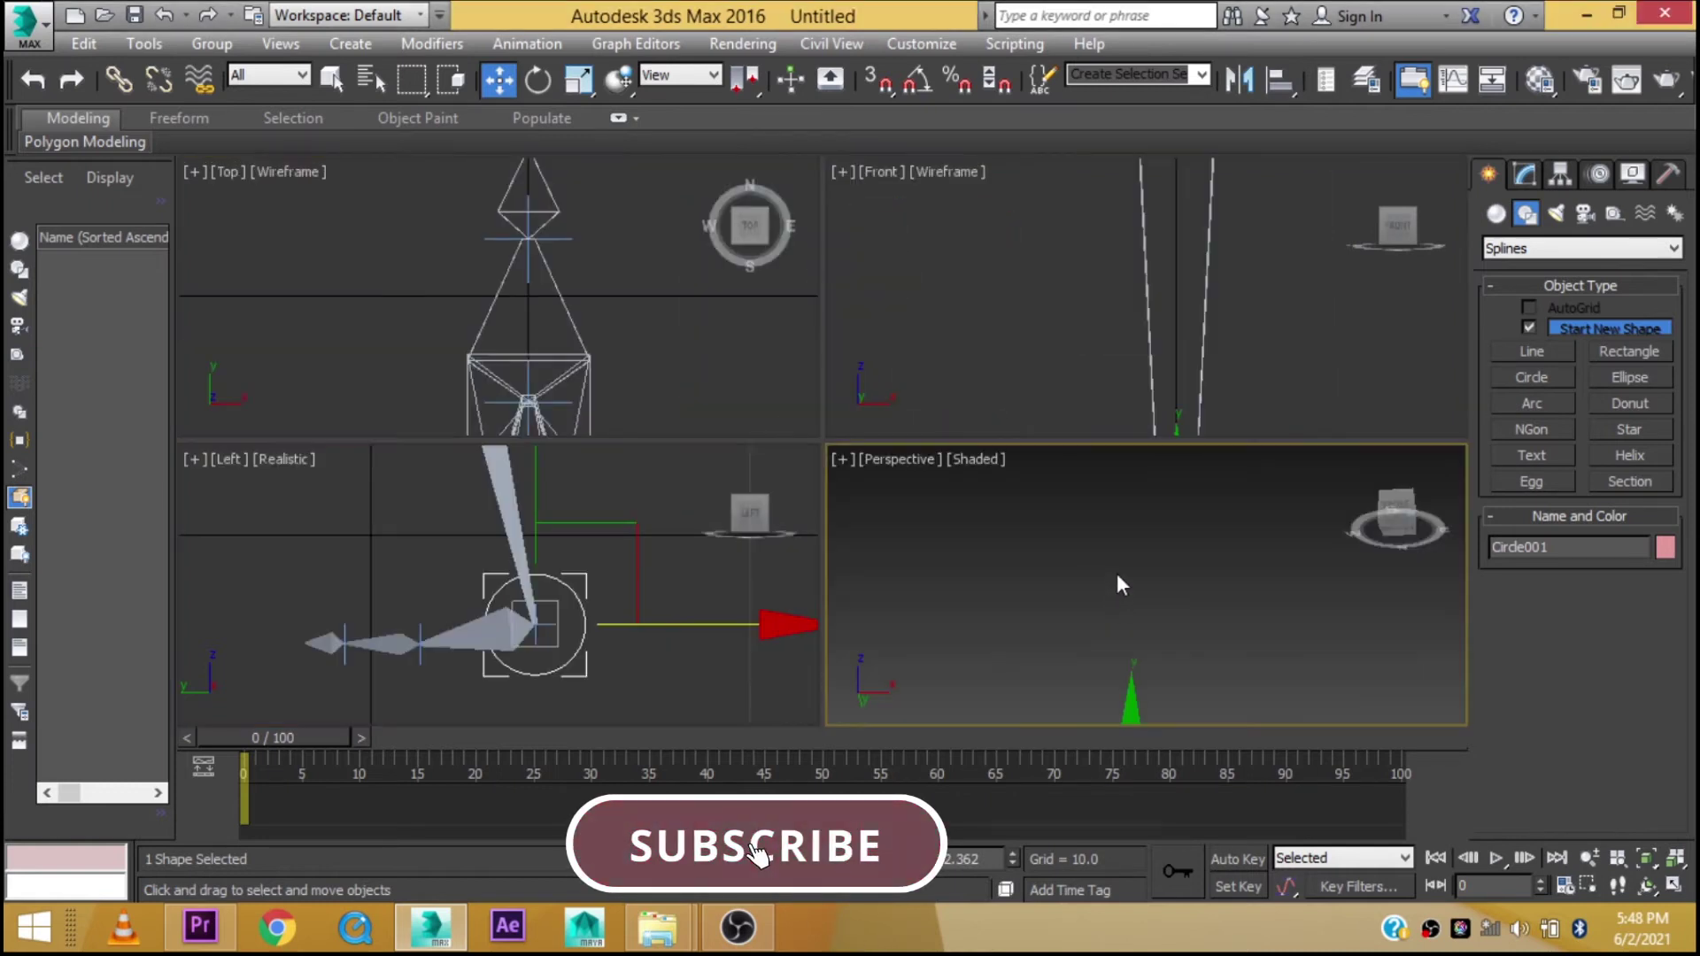
key(z)
key(alt+w)
mouse_move(1181, 540)
alt+middle_down()
mouse_move(1062, 514)
mouse_move(1314, 552)
alt+middle_up()
scroll(1008, 502, down, 2)
mouse_move(1038, 503)
alt+middle_down()
mouse_move(1126, 482)
mouse_move(1139, 508)
mouse_move(1103, 514)
mouse_move(1141, 507)
mouse_move(1117, 512)
alt+middle_up()
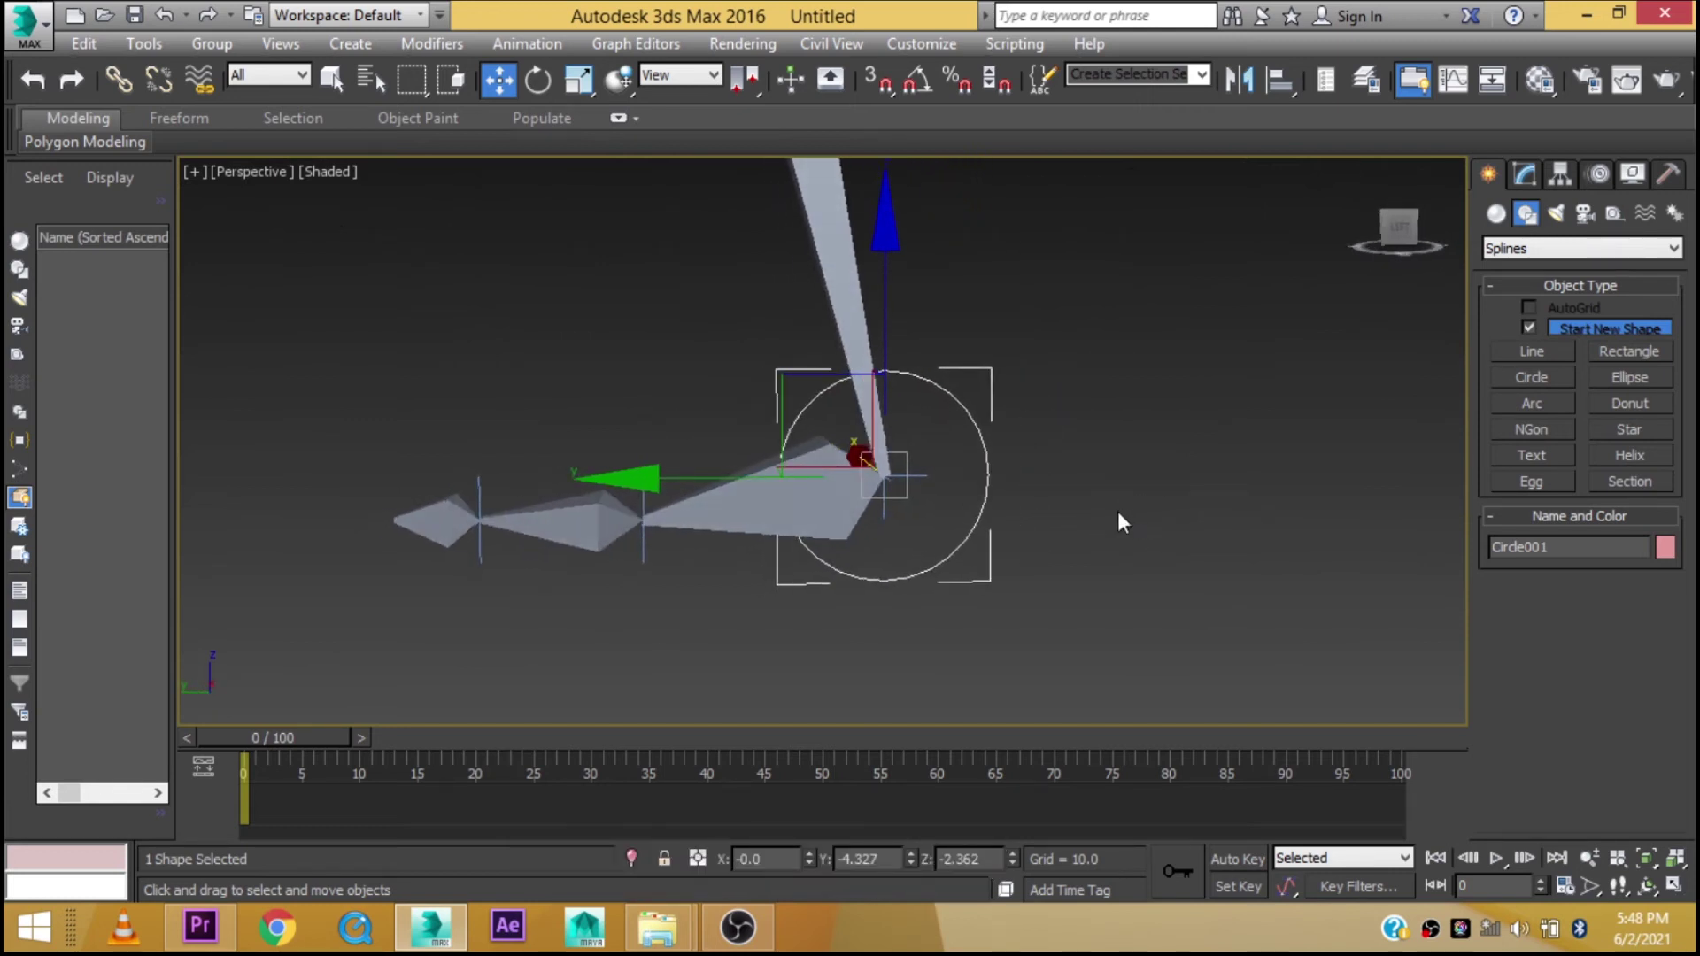
Make Circle001 render in the viewport and renderer at thickness 0.09
click(1524, 174)
click(1506, 566)
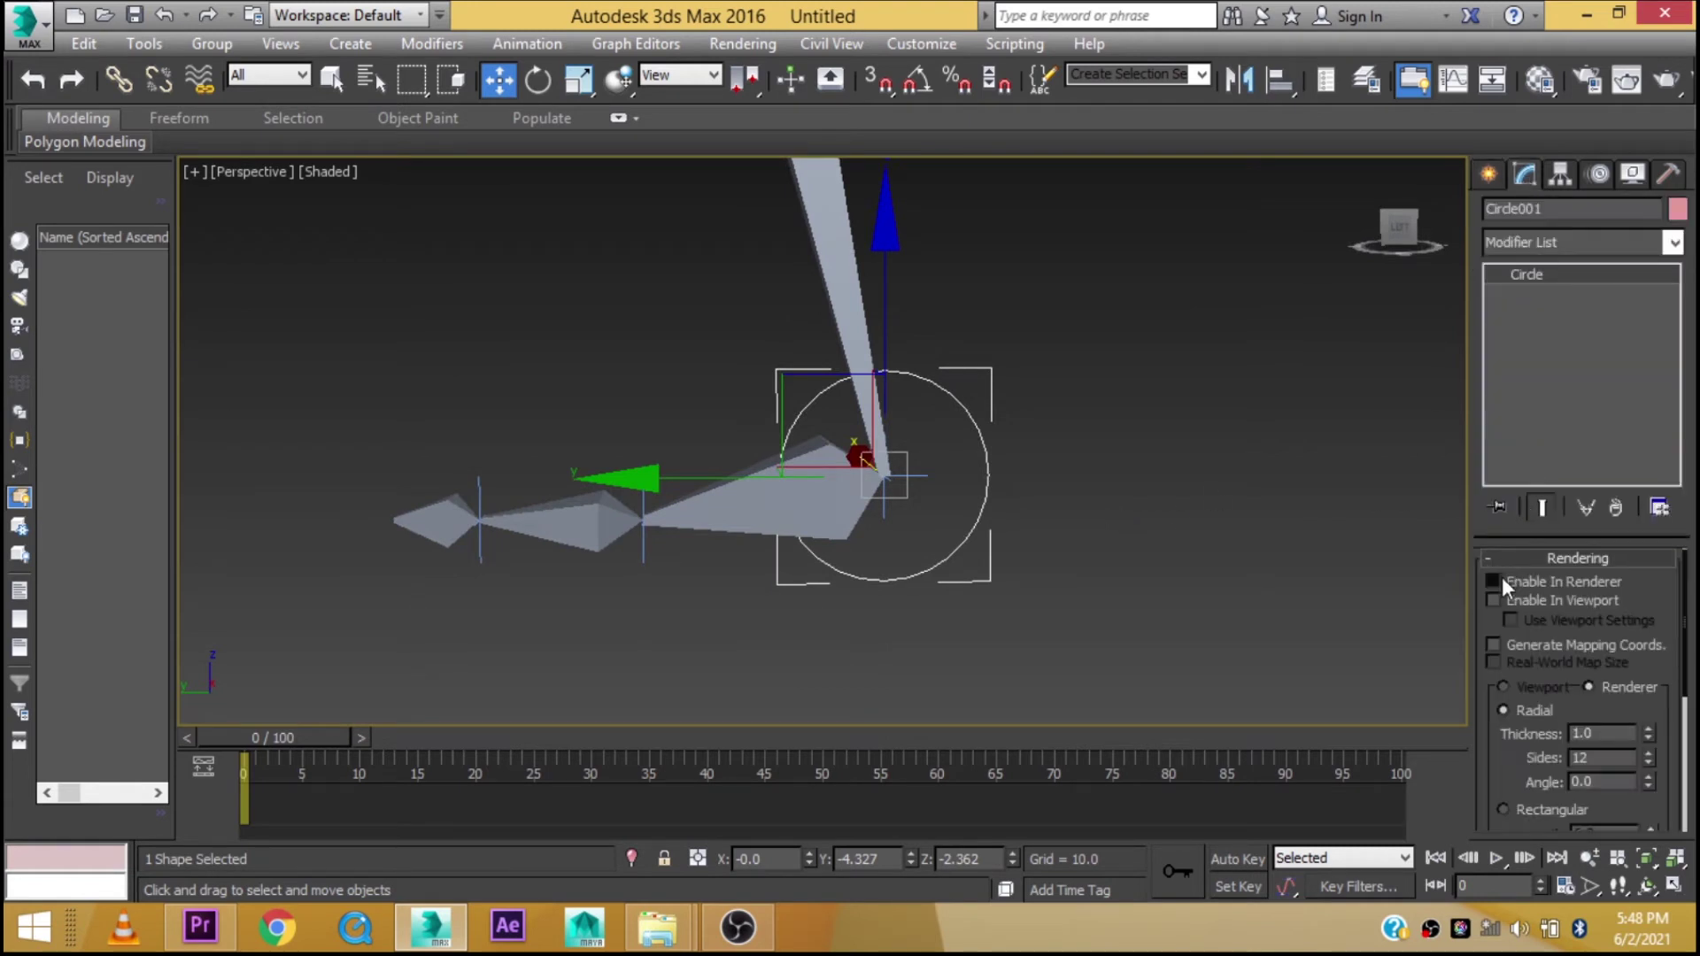
click(1495, 599)
drag(1651, 729, 1621, 843)
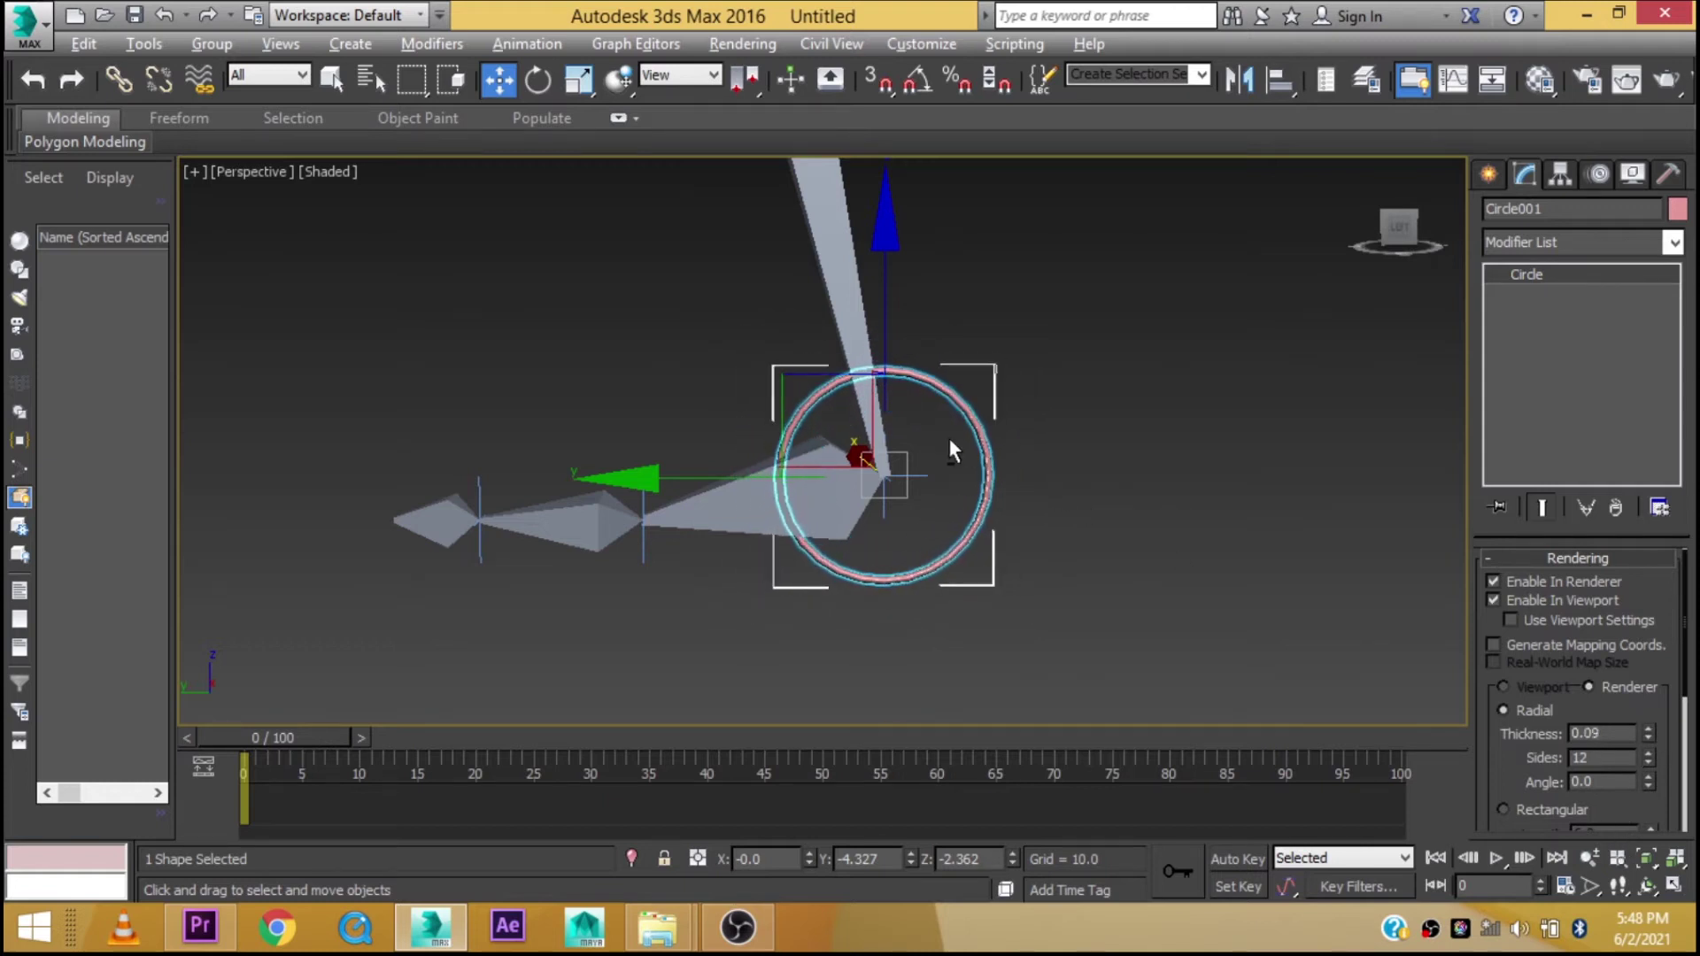
Shift-drag a copy of the circle toward the ball joint, creating Circle002
shift+drag(651, 479, 559, 497)
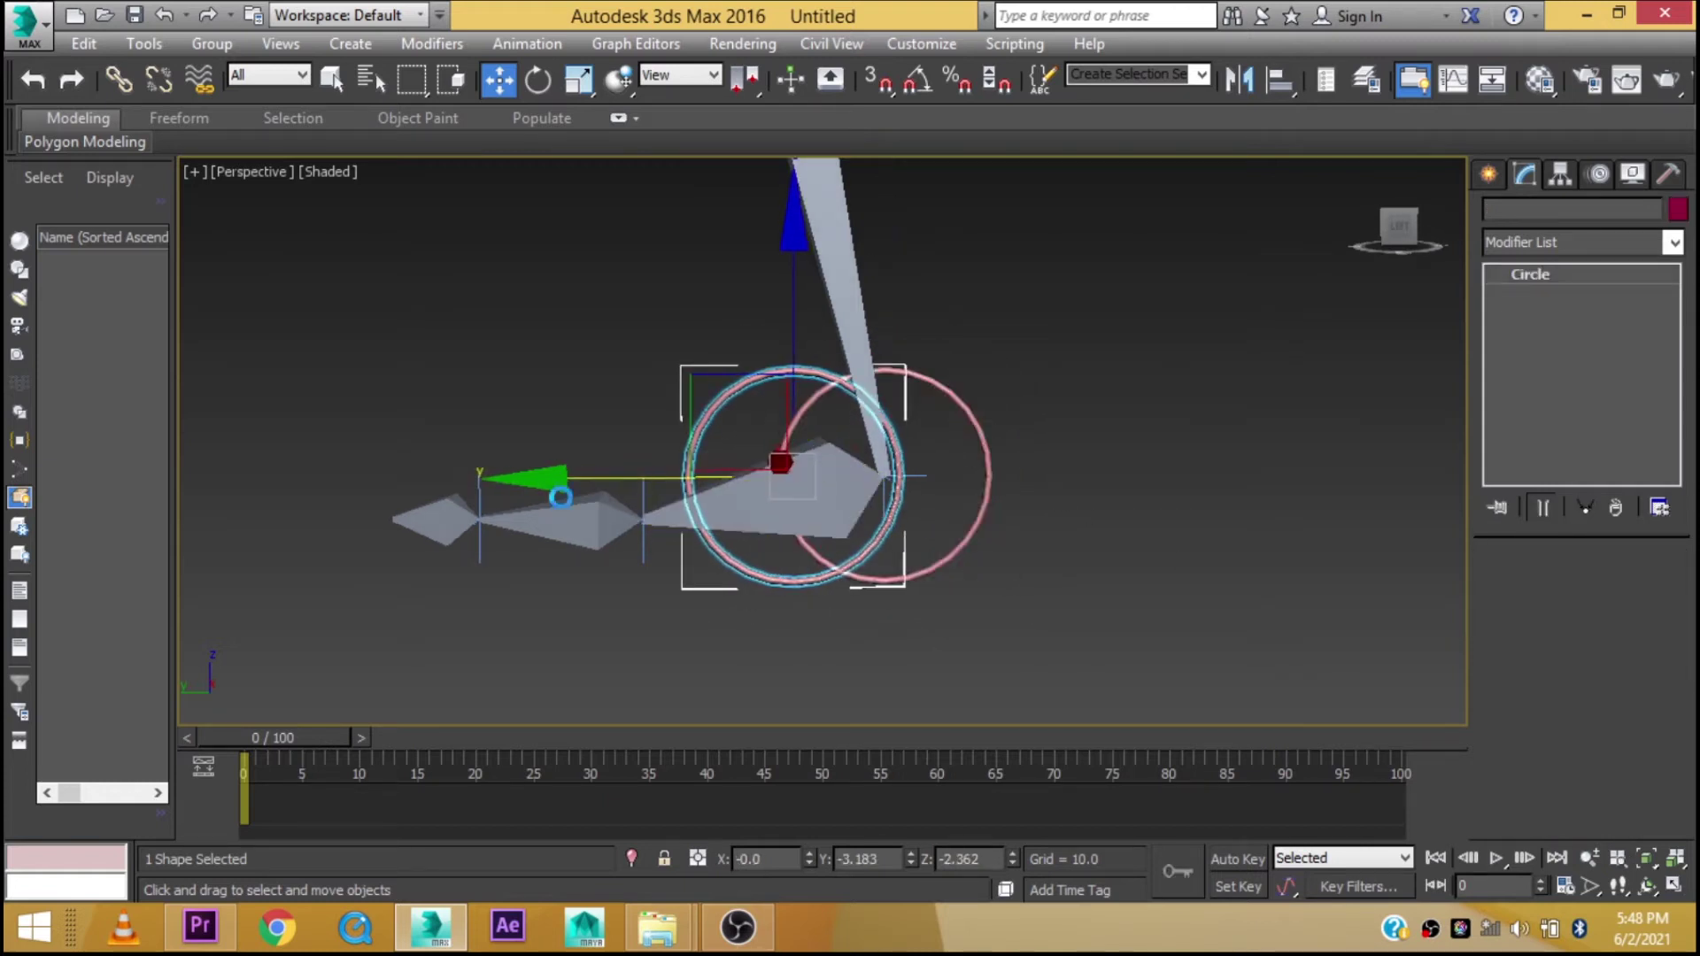
click(900, 574)
key(e)
key(w)
key(alt+a)
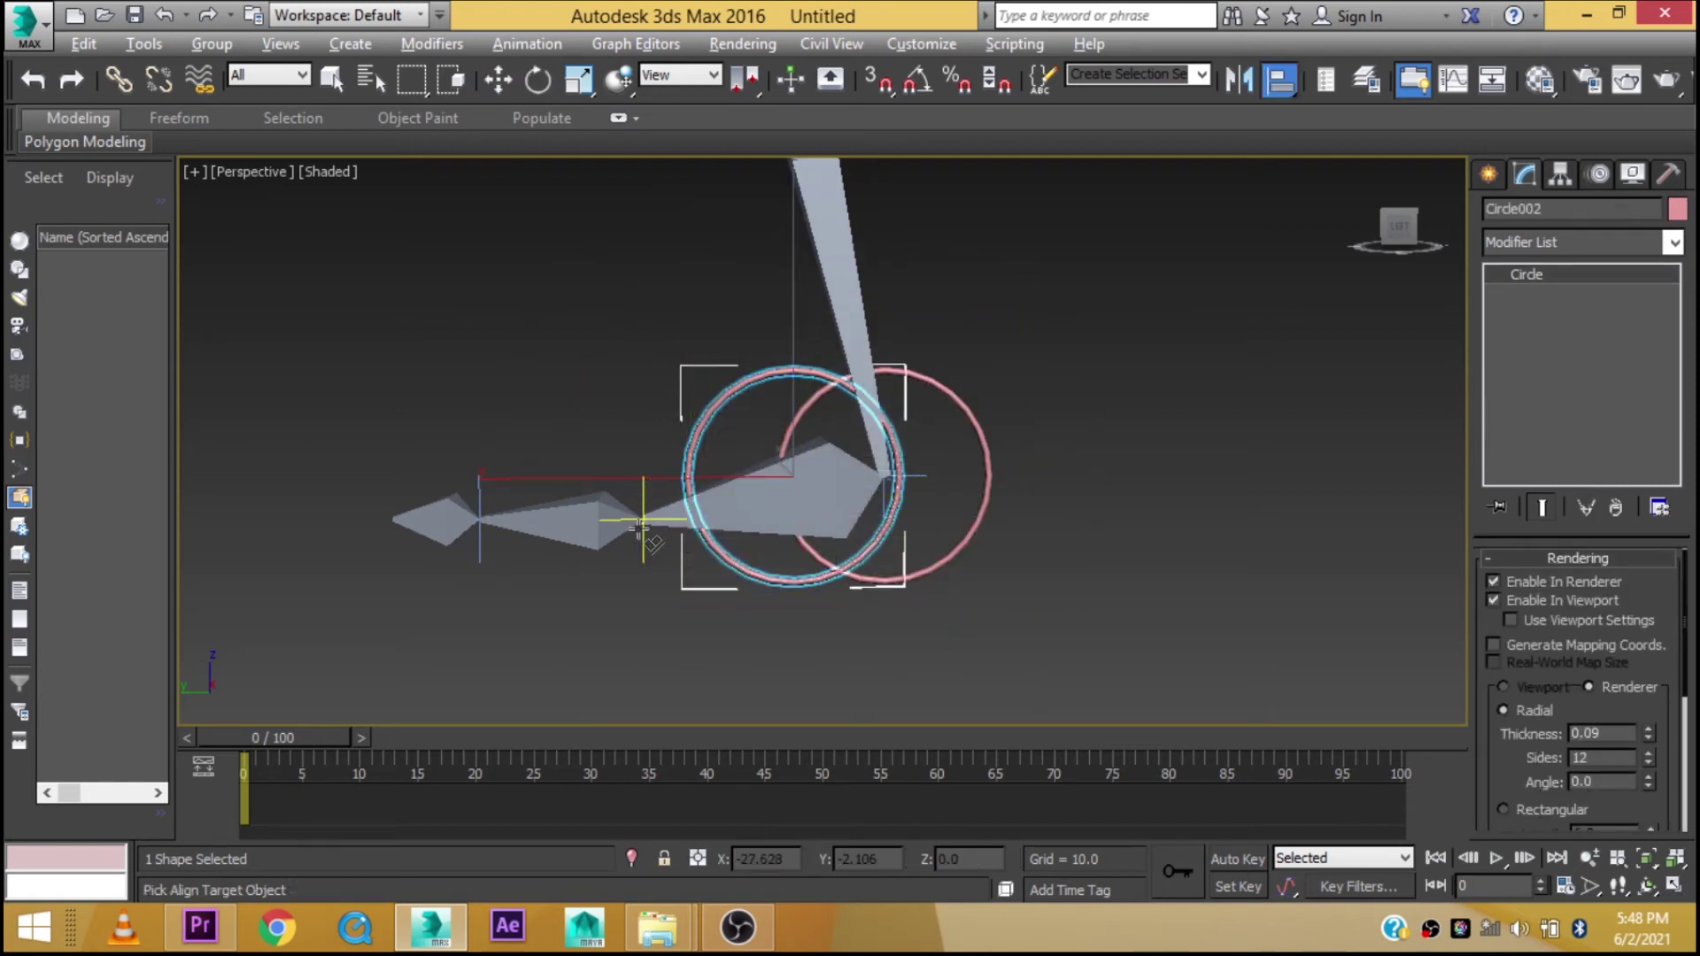
Align the copied circle to the ball joint bone and scale it down to fit
click(643, 531)
click(854, 665)
key(r)
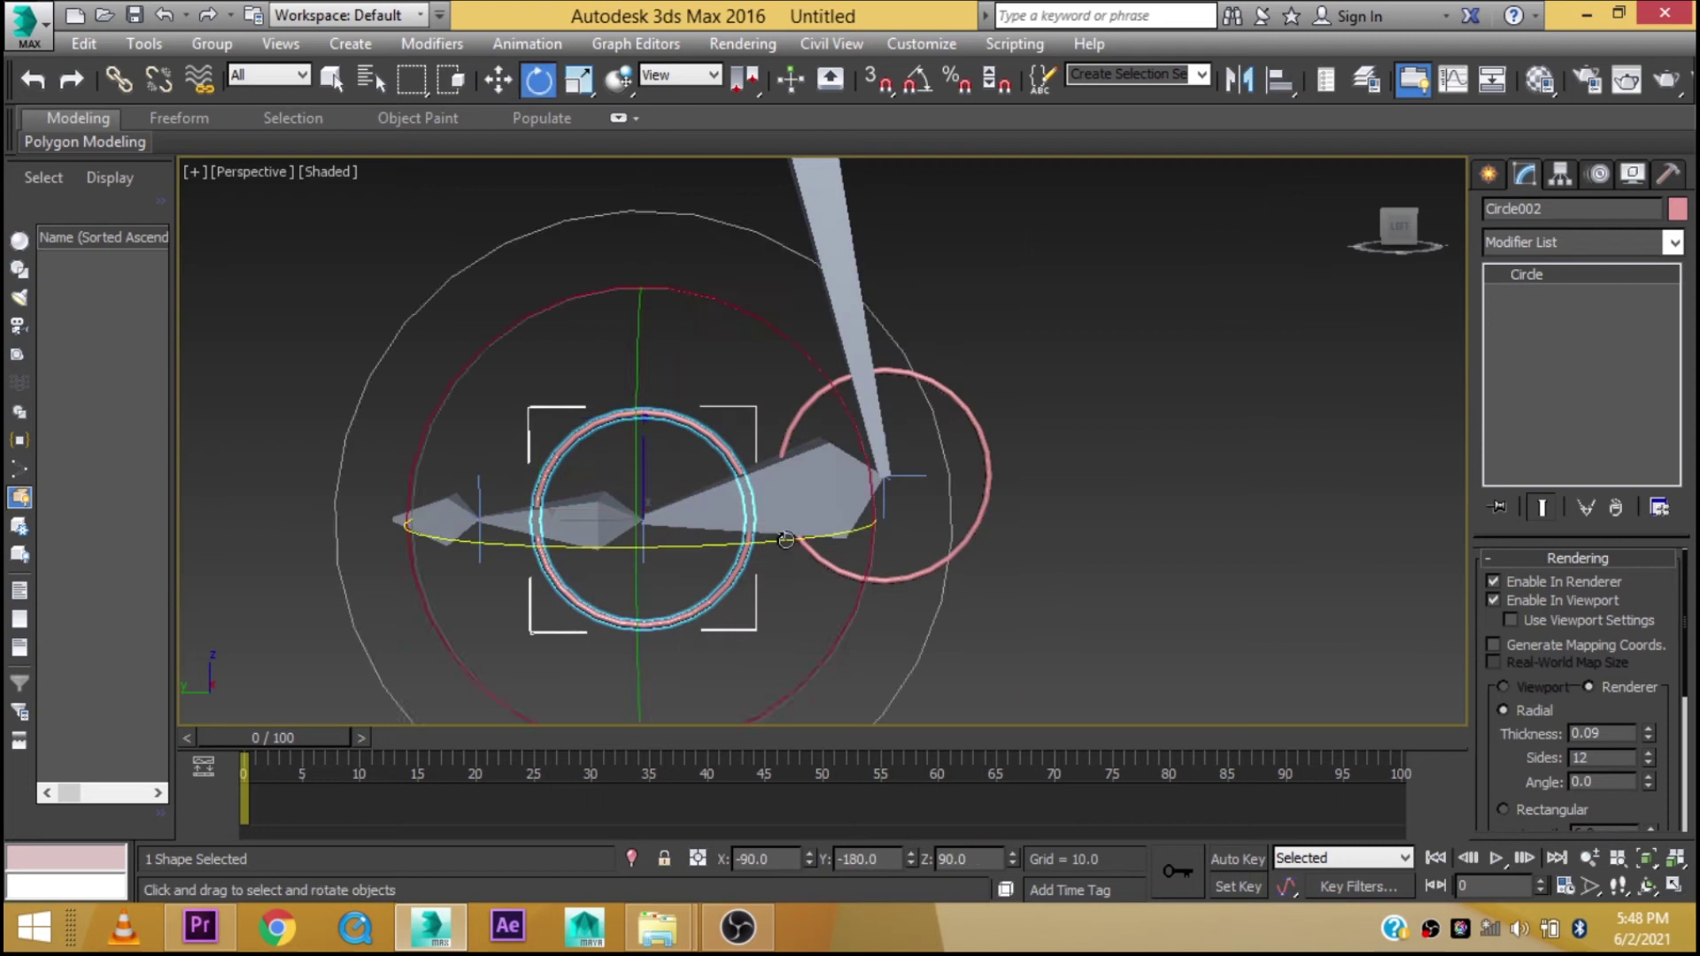
drag(608, 489, 588, 558)
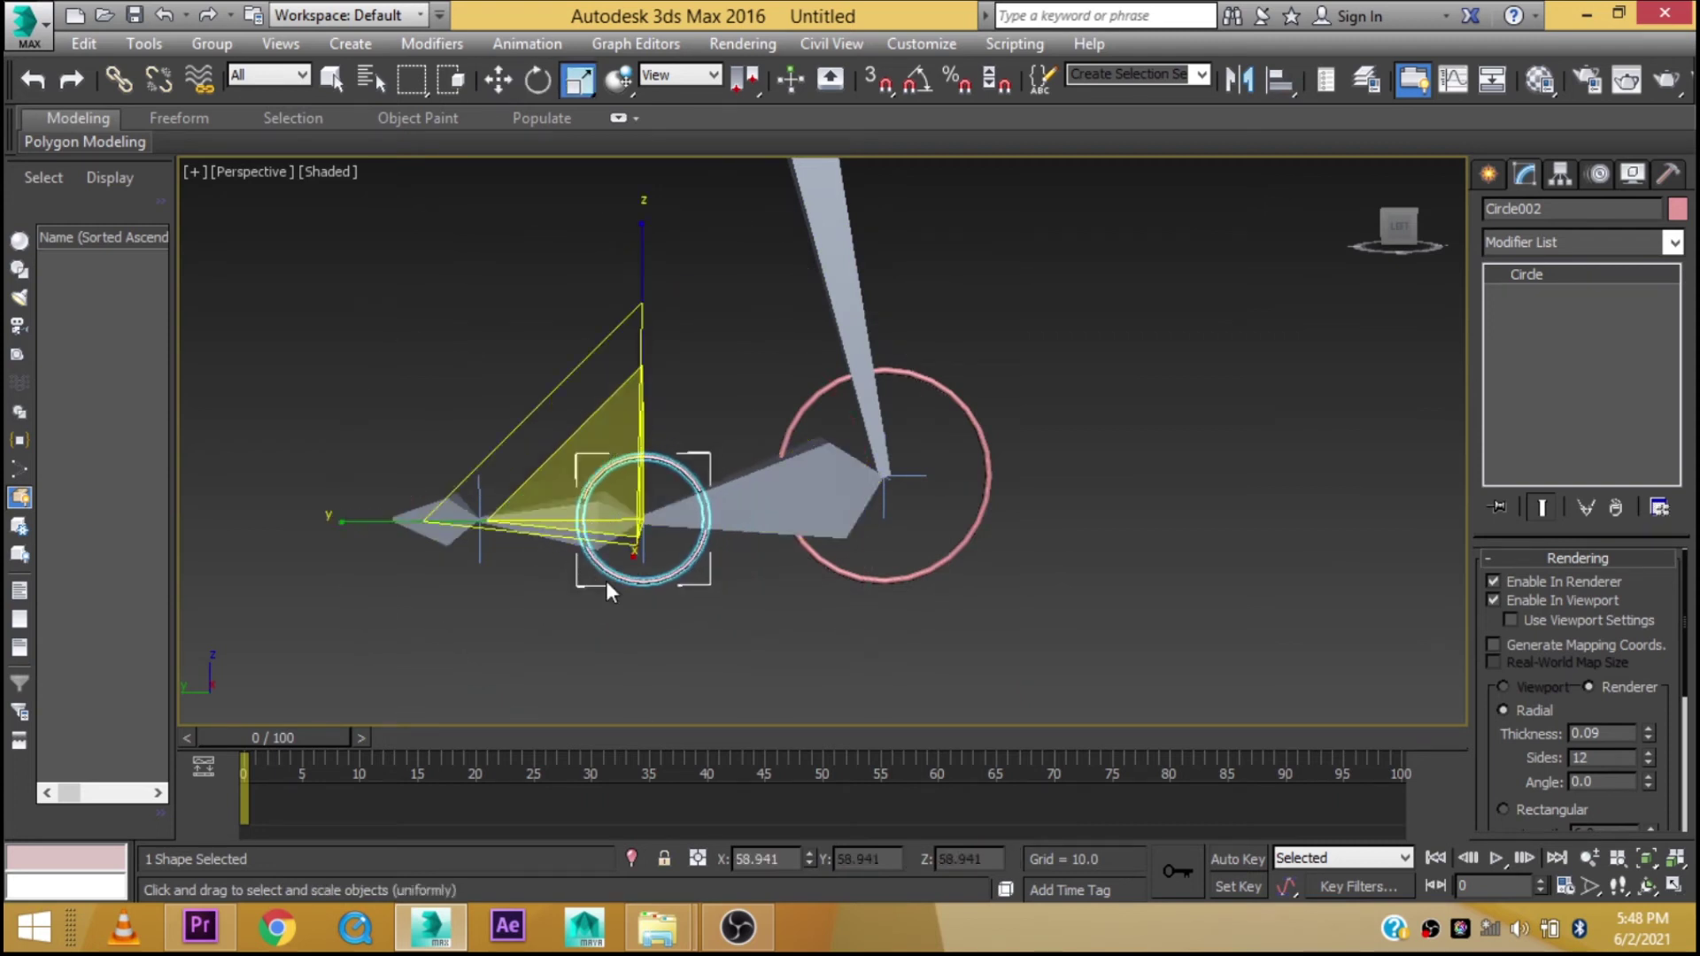
key(w)
middle_drag(607, 576, 779, 540)
Clone the ball circle as Circle003 and align it to the toe bone
shift+drag(569, 513, 465, 518)
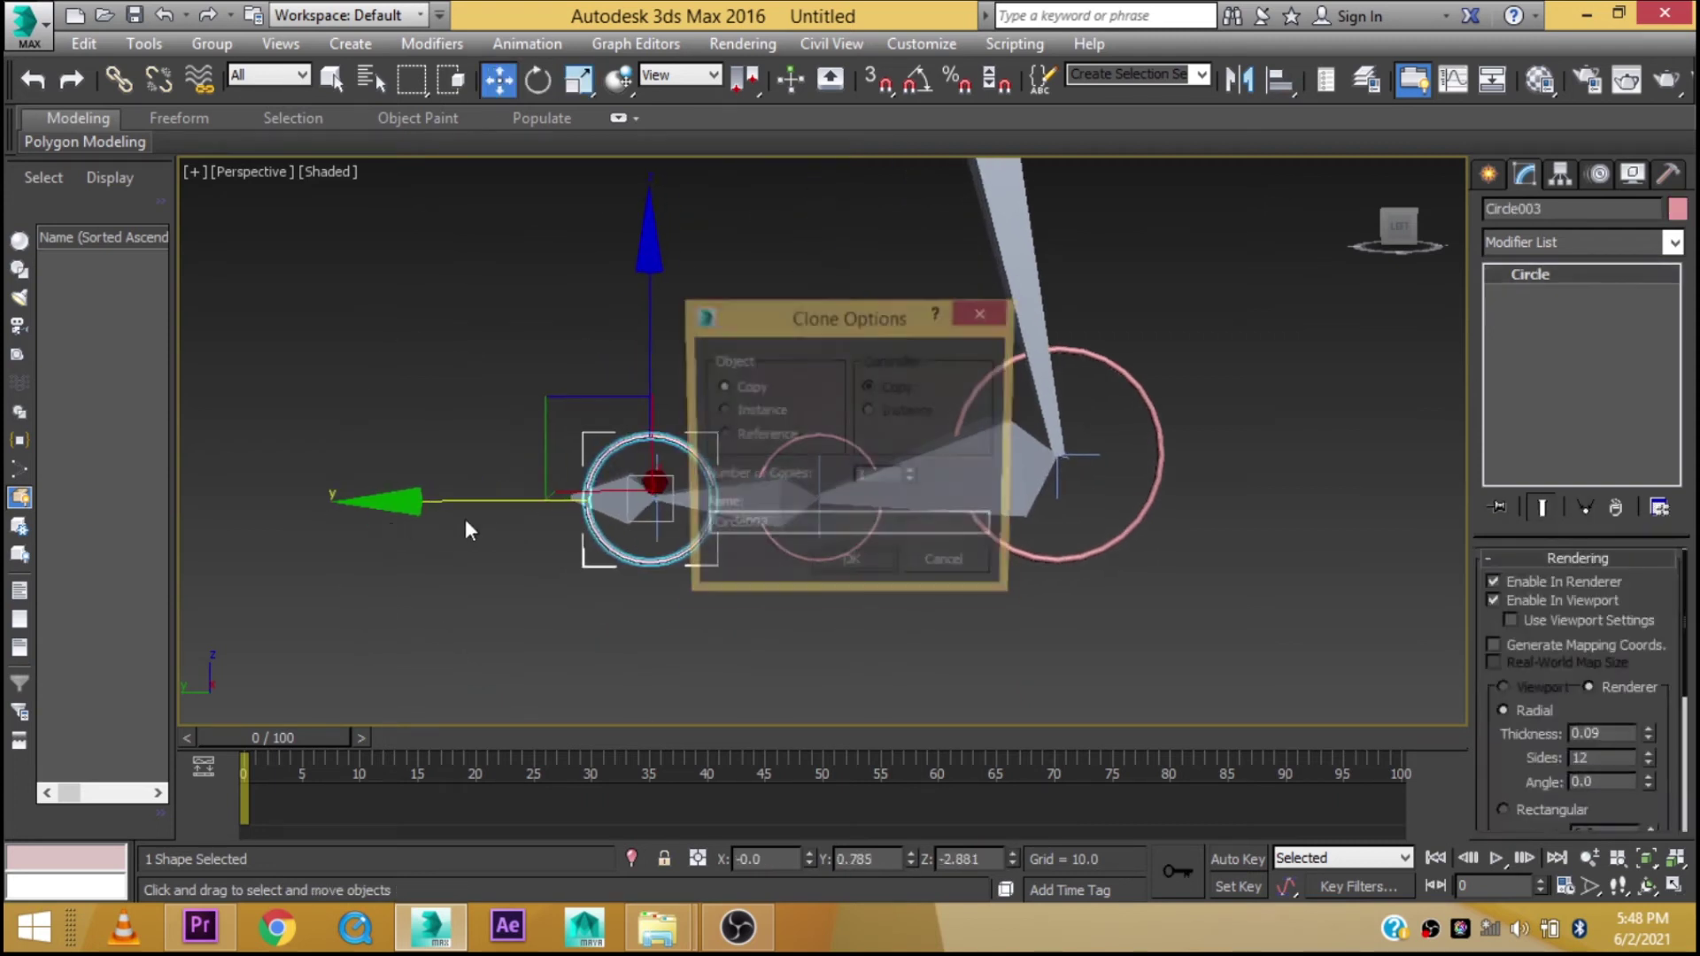
click(836, 572)
key(alt+a)
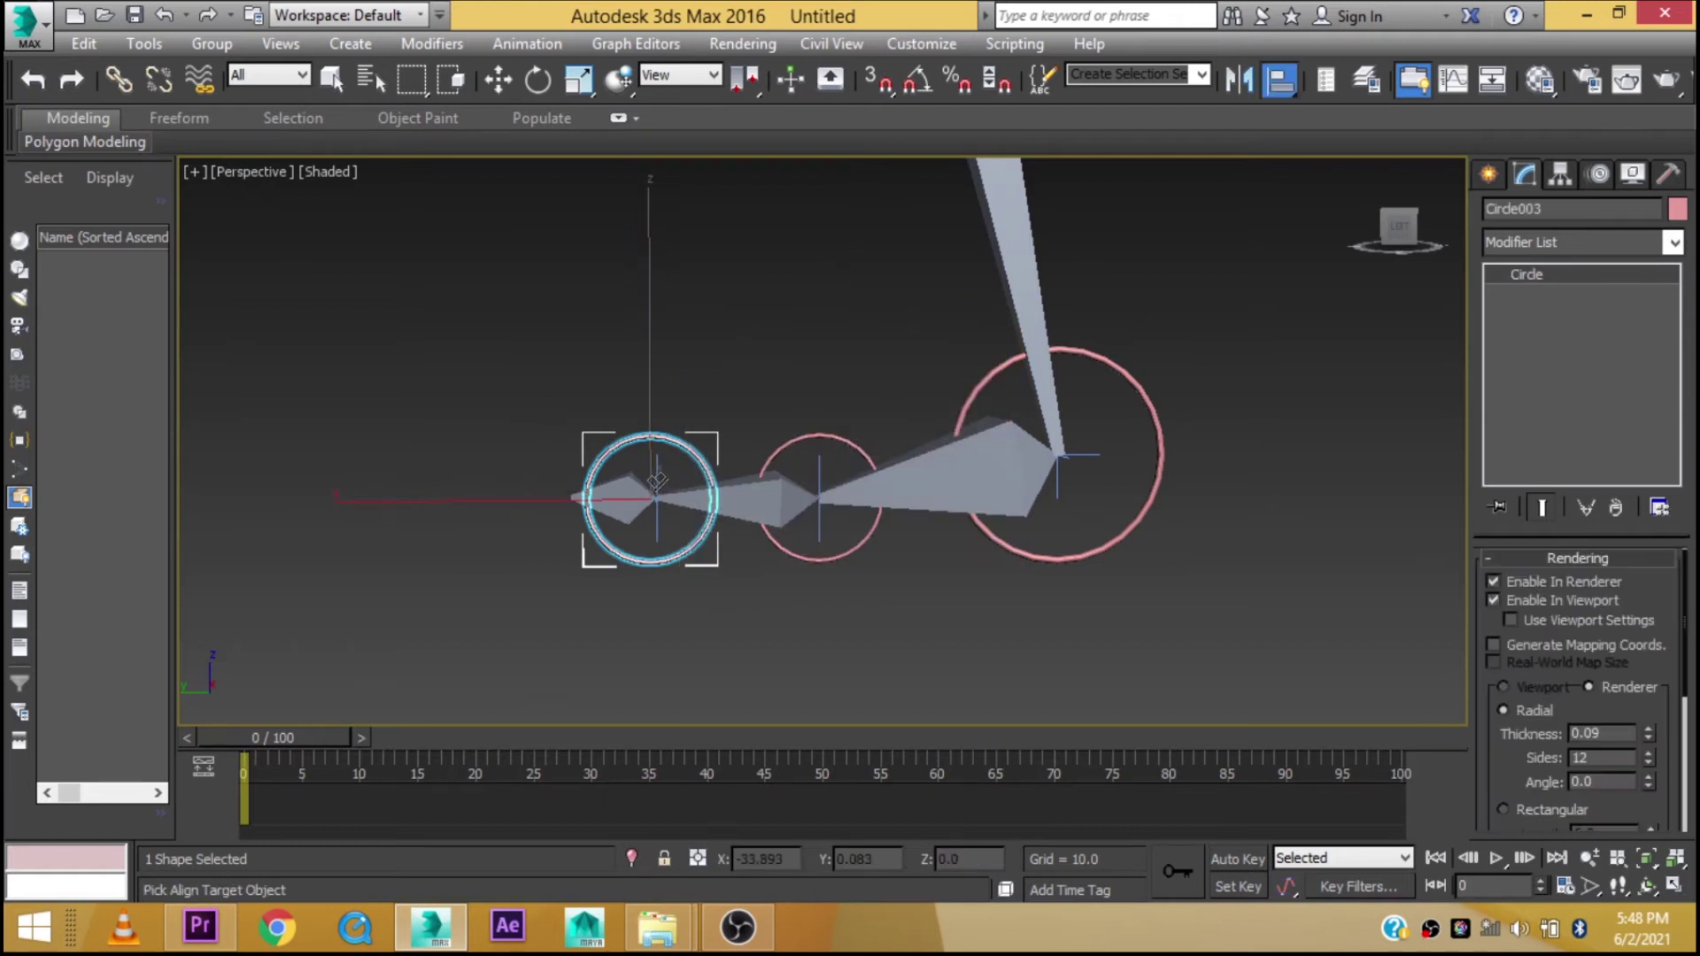
alt+middle_drag(668, 475, 732, 570)
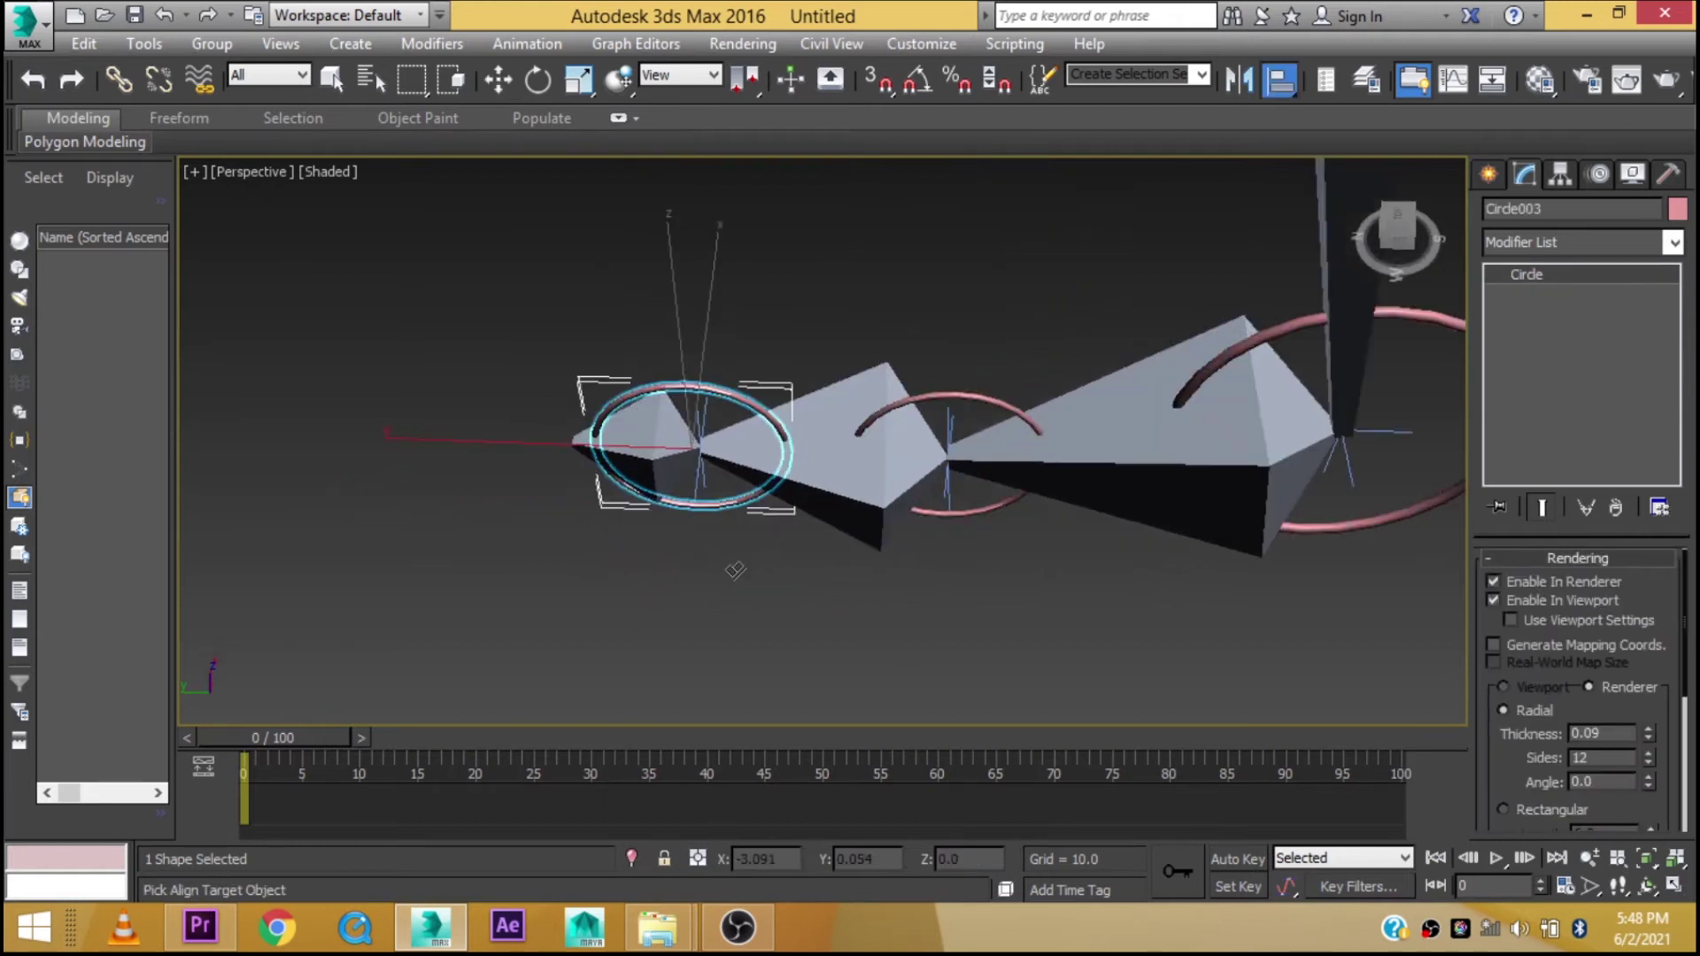
scroll(725, 599, up, 6)
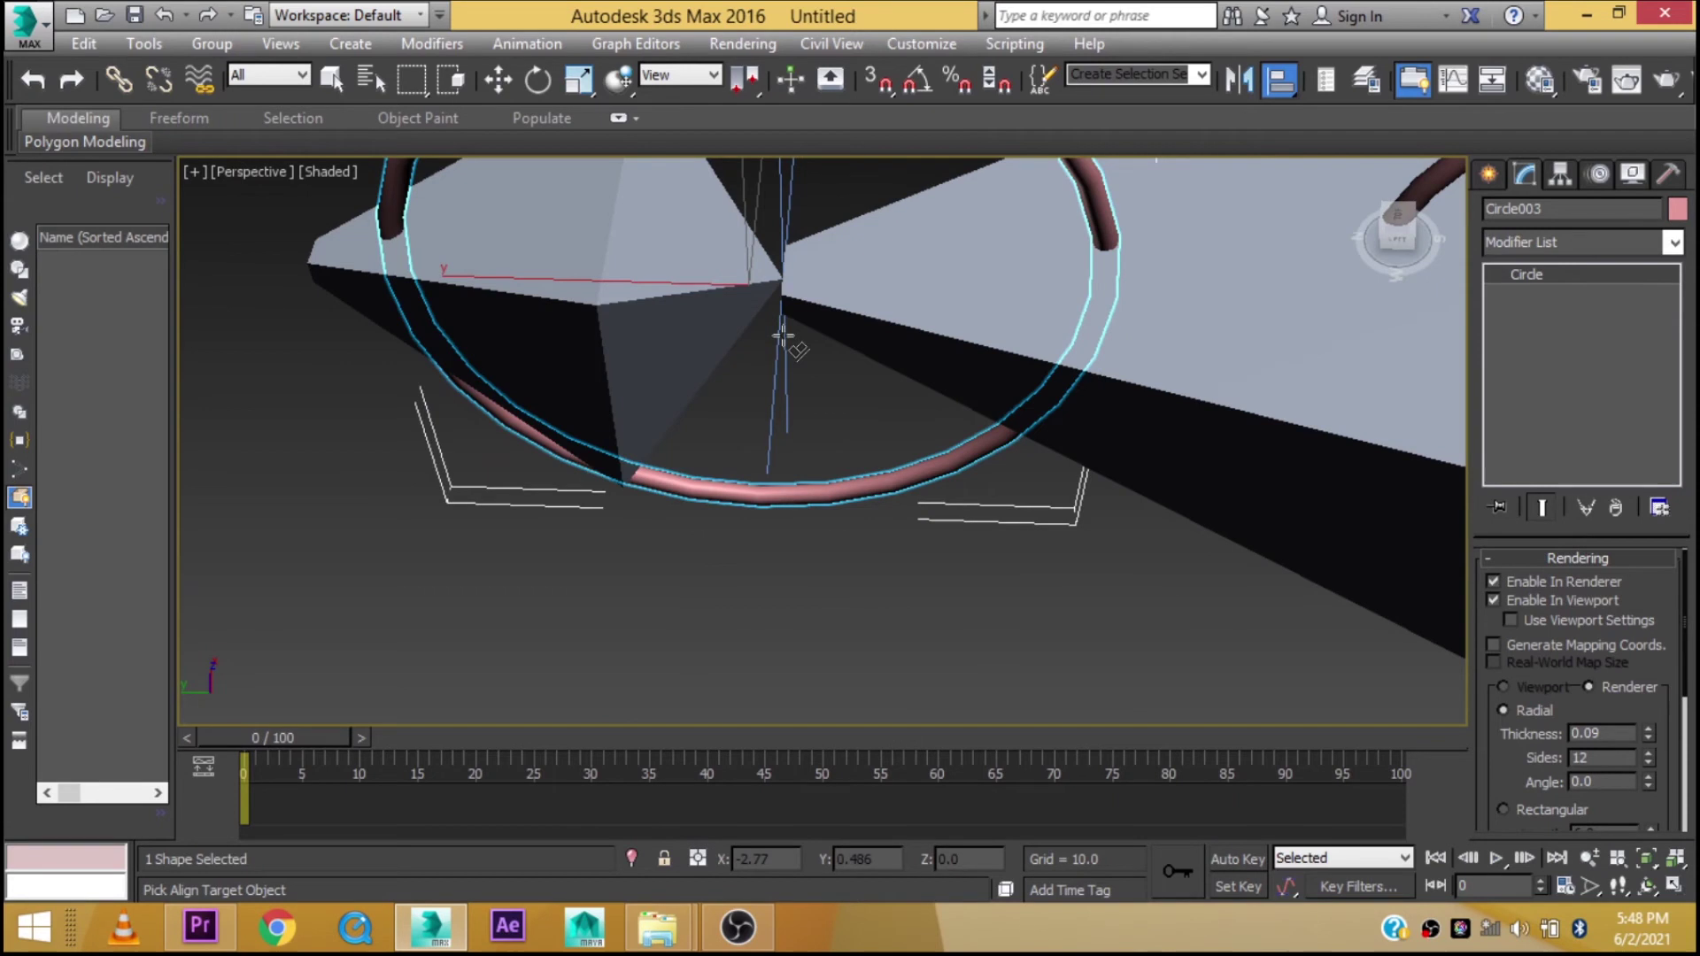
click(782, 335)
click(855, 664)
Shift-scale the ball circle into a larger copy, Circle004, then select the ball and ankle circles
alt+middle_drag(1010, 561, 1097, 407)
scroll(958, 443, up, 3)
scroll(877, 466, down, 4)
alt+middle_drag(878, 466, 868, 492)
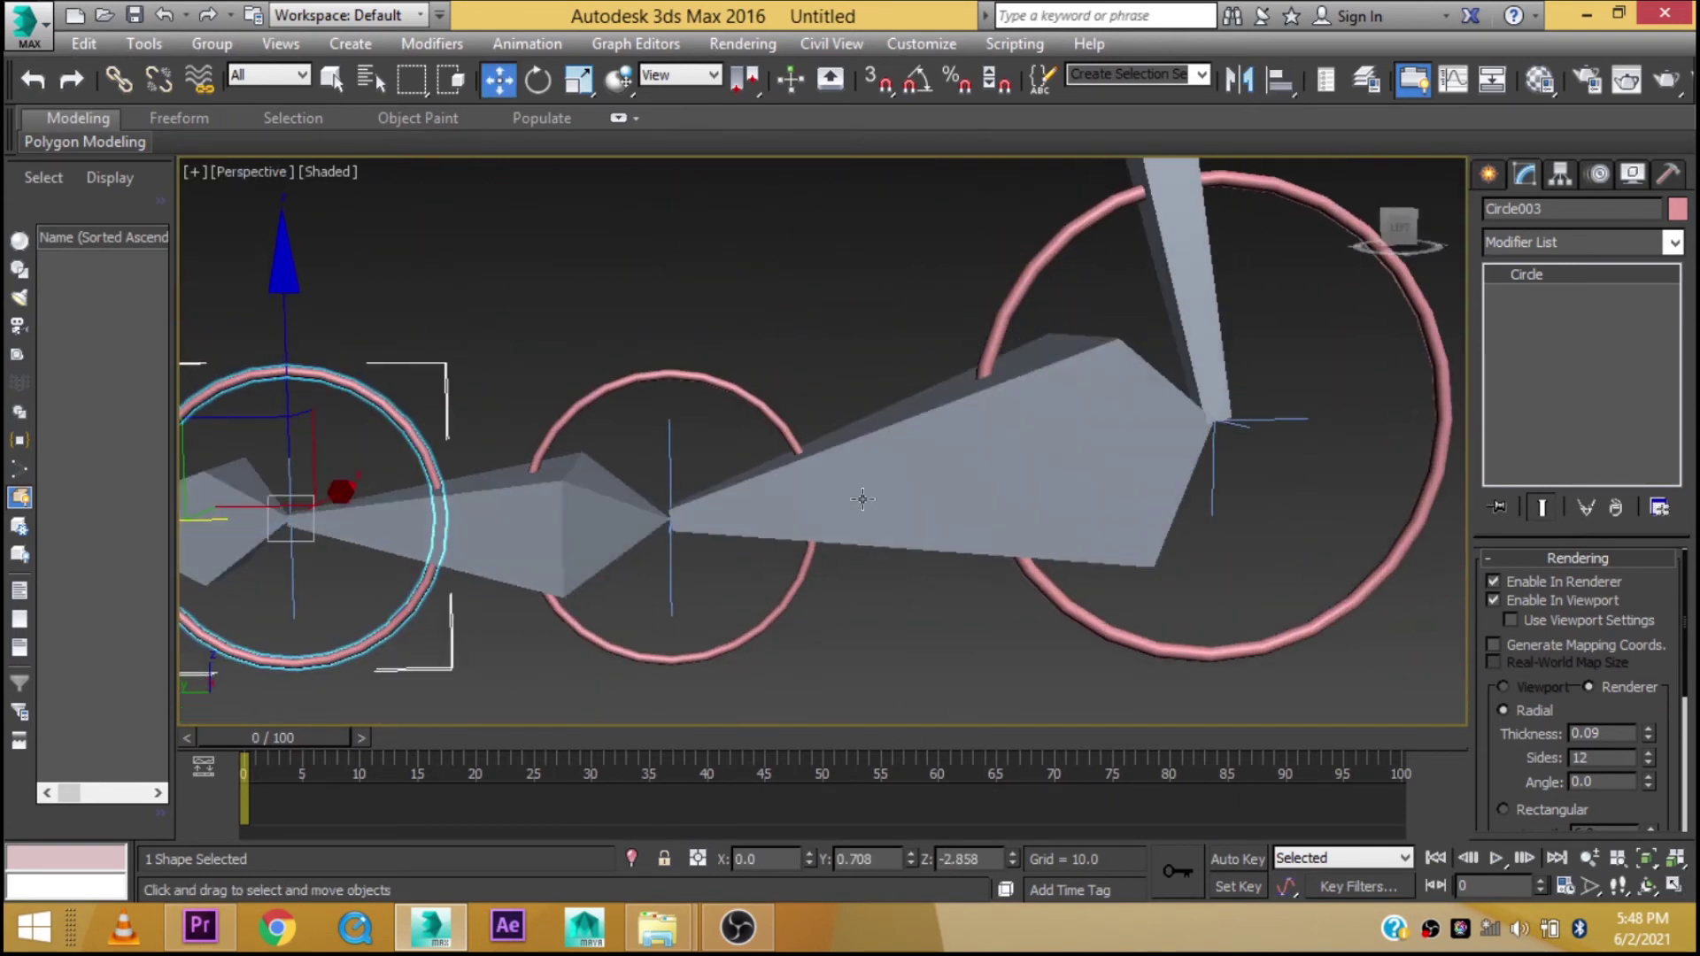
scroll(867, 492, down, 4)
click(875, 496)
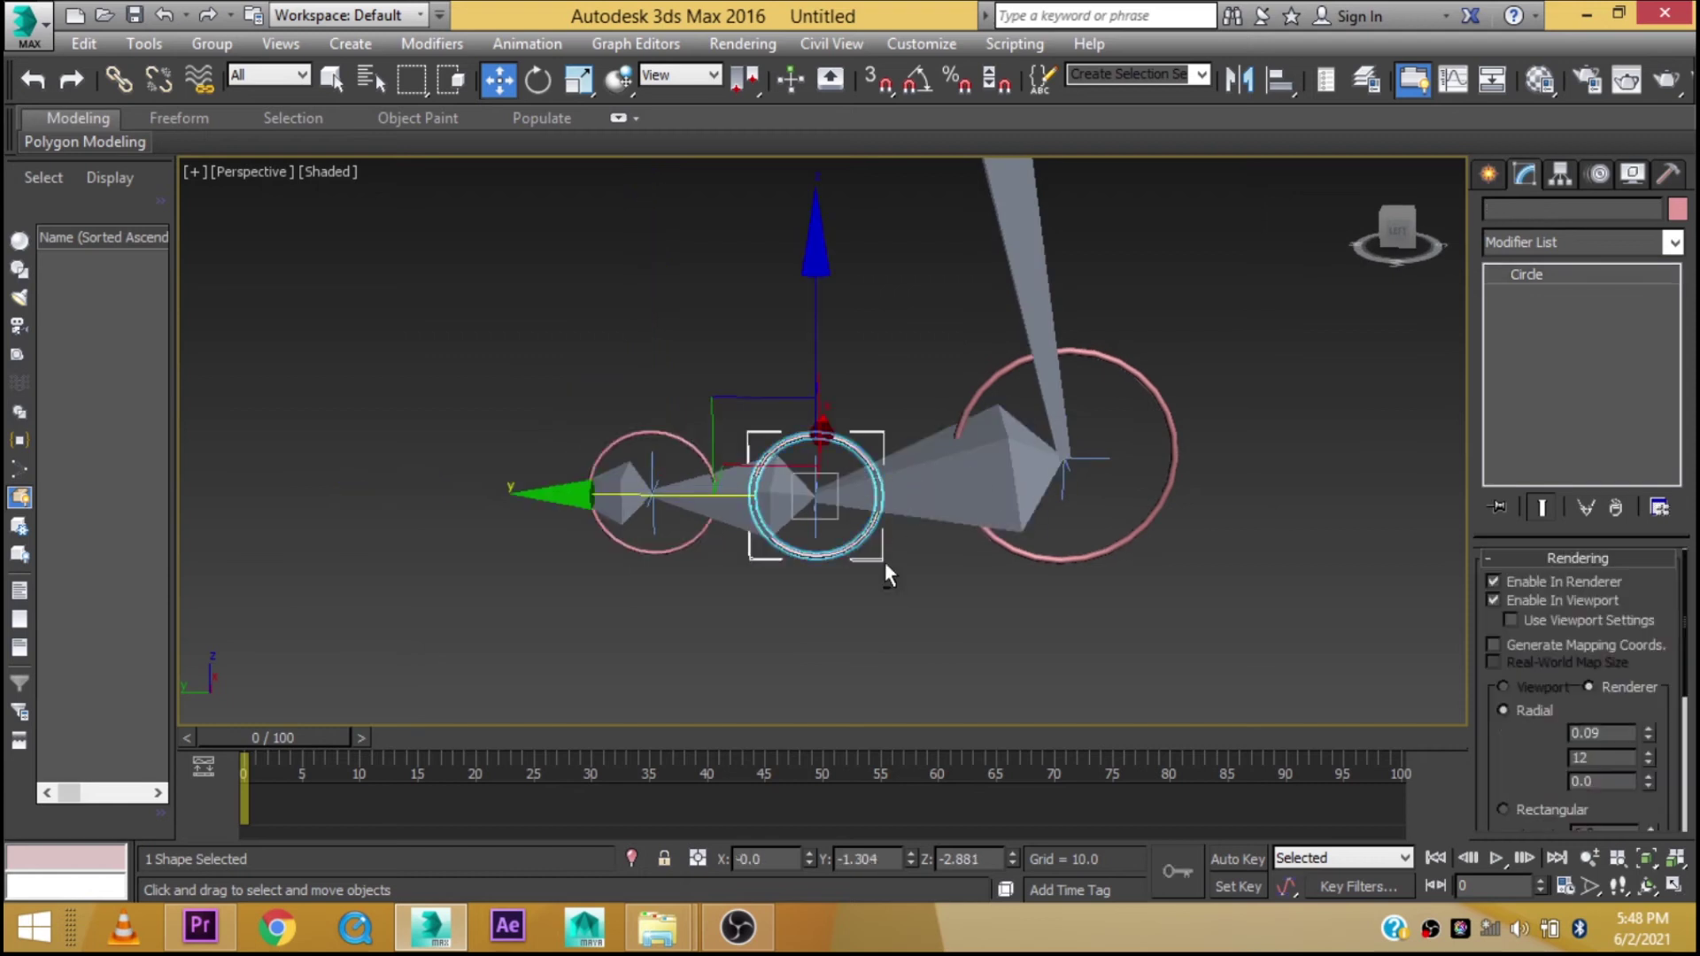
key(e)
key(r)
mouse_move(790, 483)
mouse_down()
mouse_move(761, 437)
mouse_move(826, 624)
mouse_up()
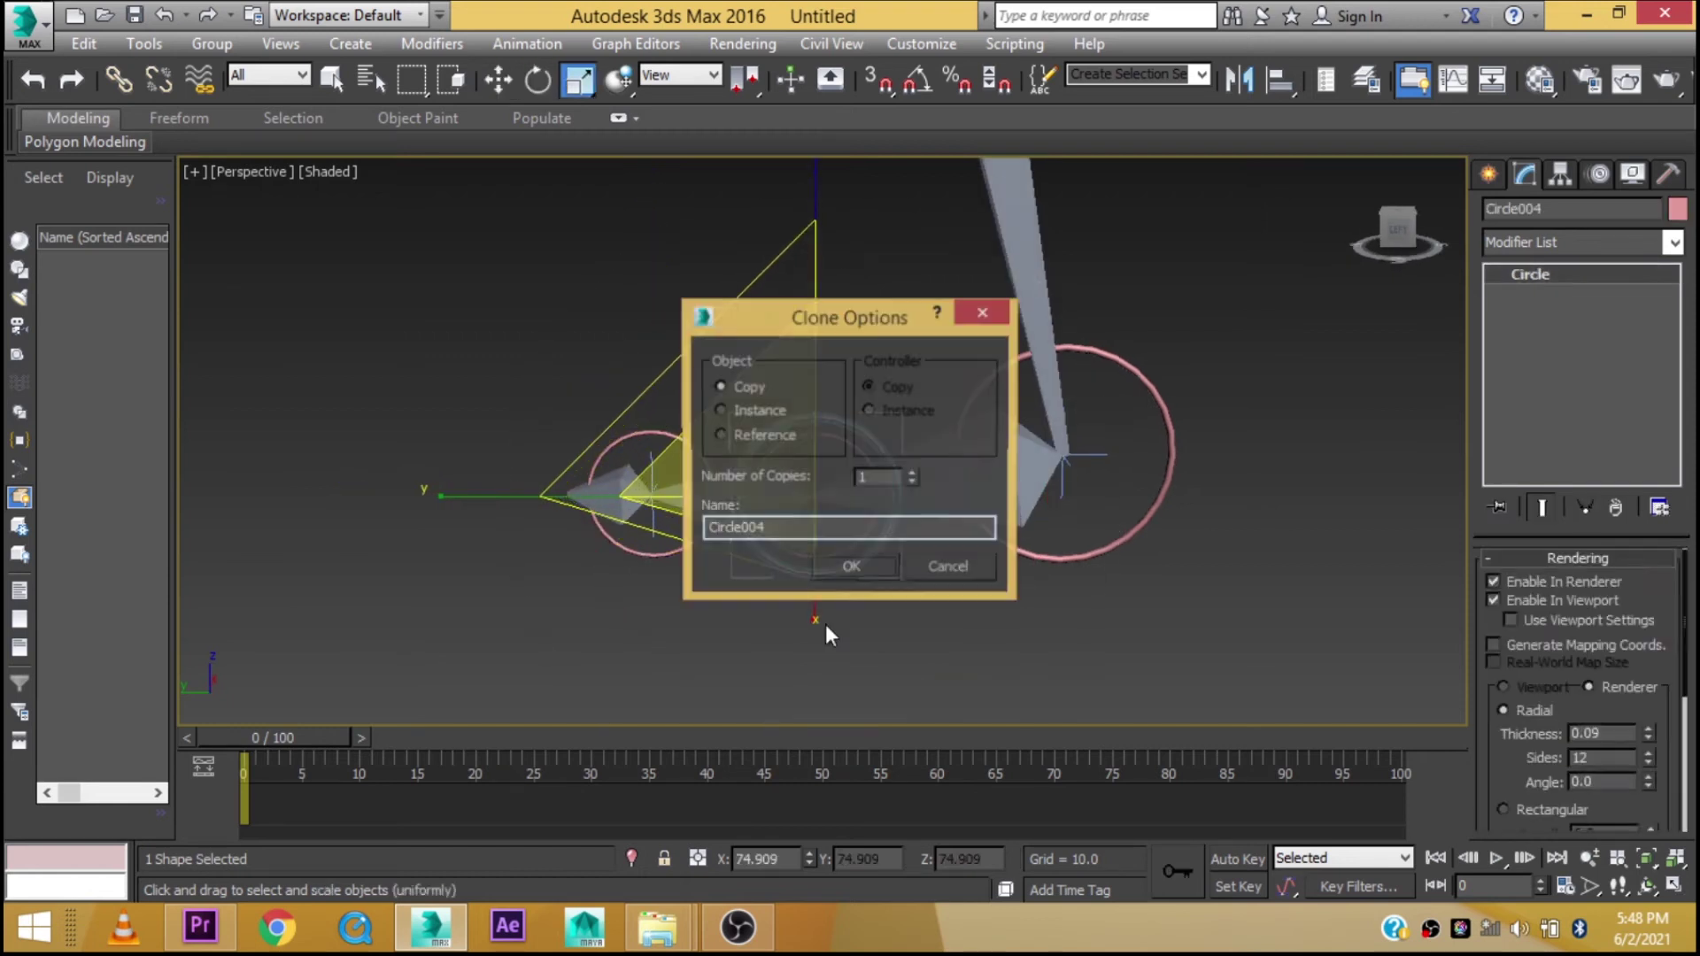
click(877, 569)
ctrl+click(873, 449)
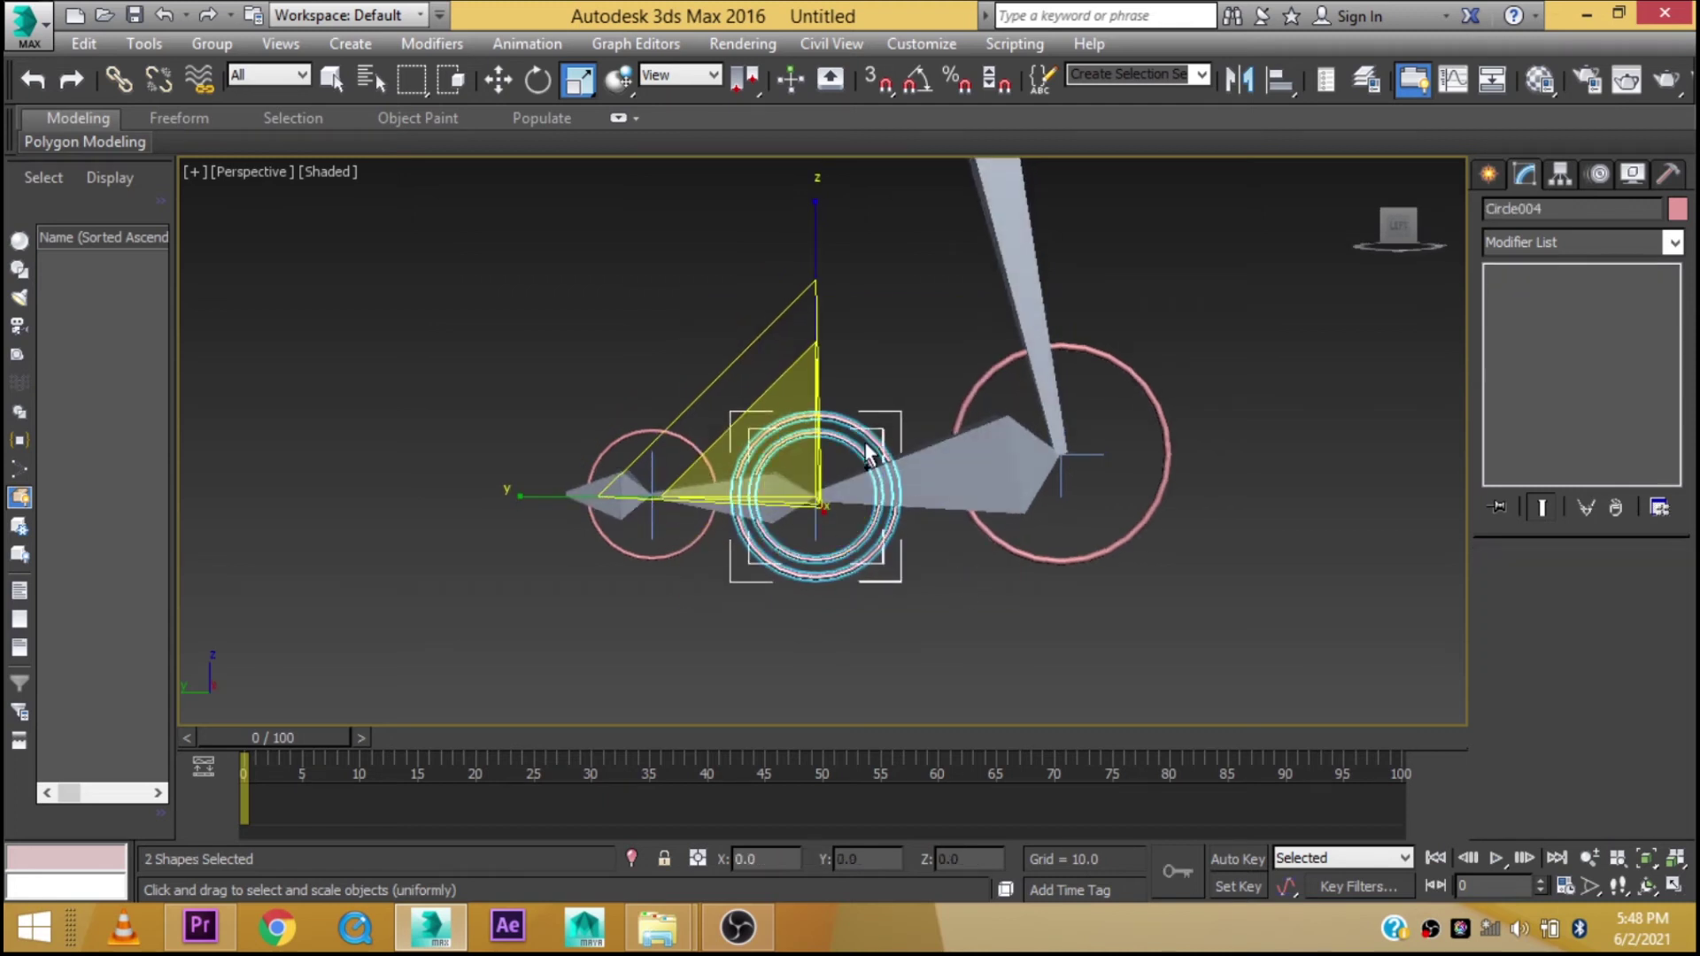
ctrl+click(995, 368)
Add the toe circle to the selection and freeze transforms on all four circles
ctrl+click(698, 450)
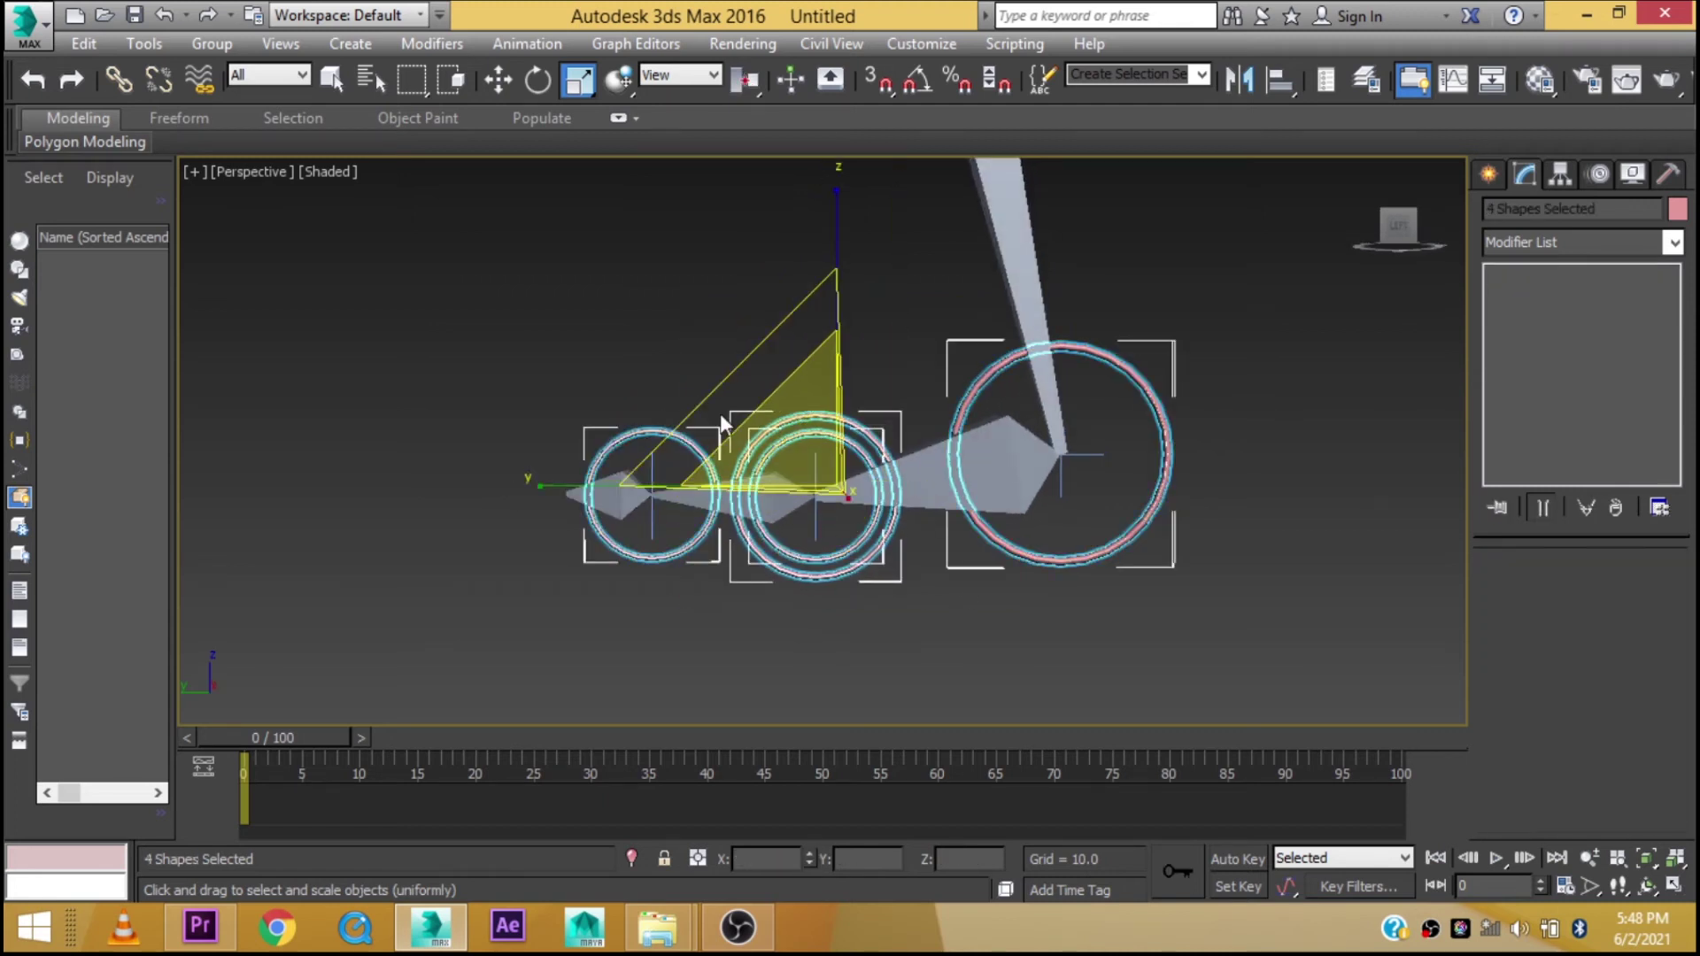
alt+right_click(720, 413)
click(684, 317)
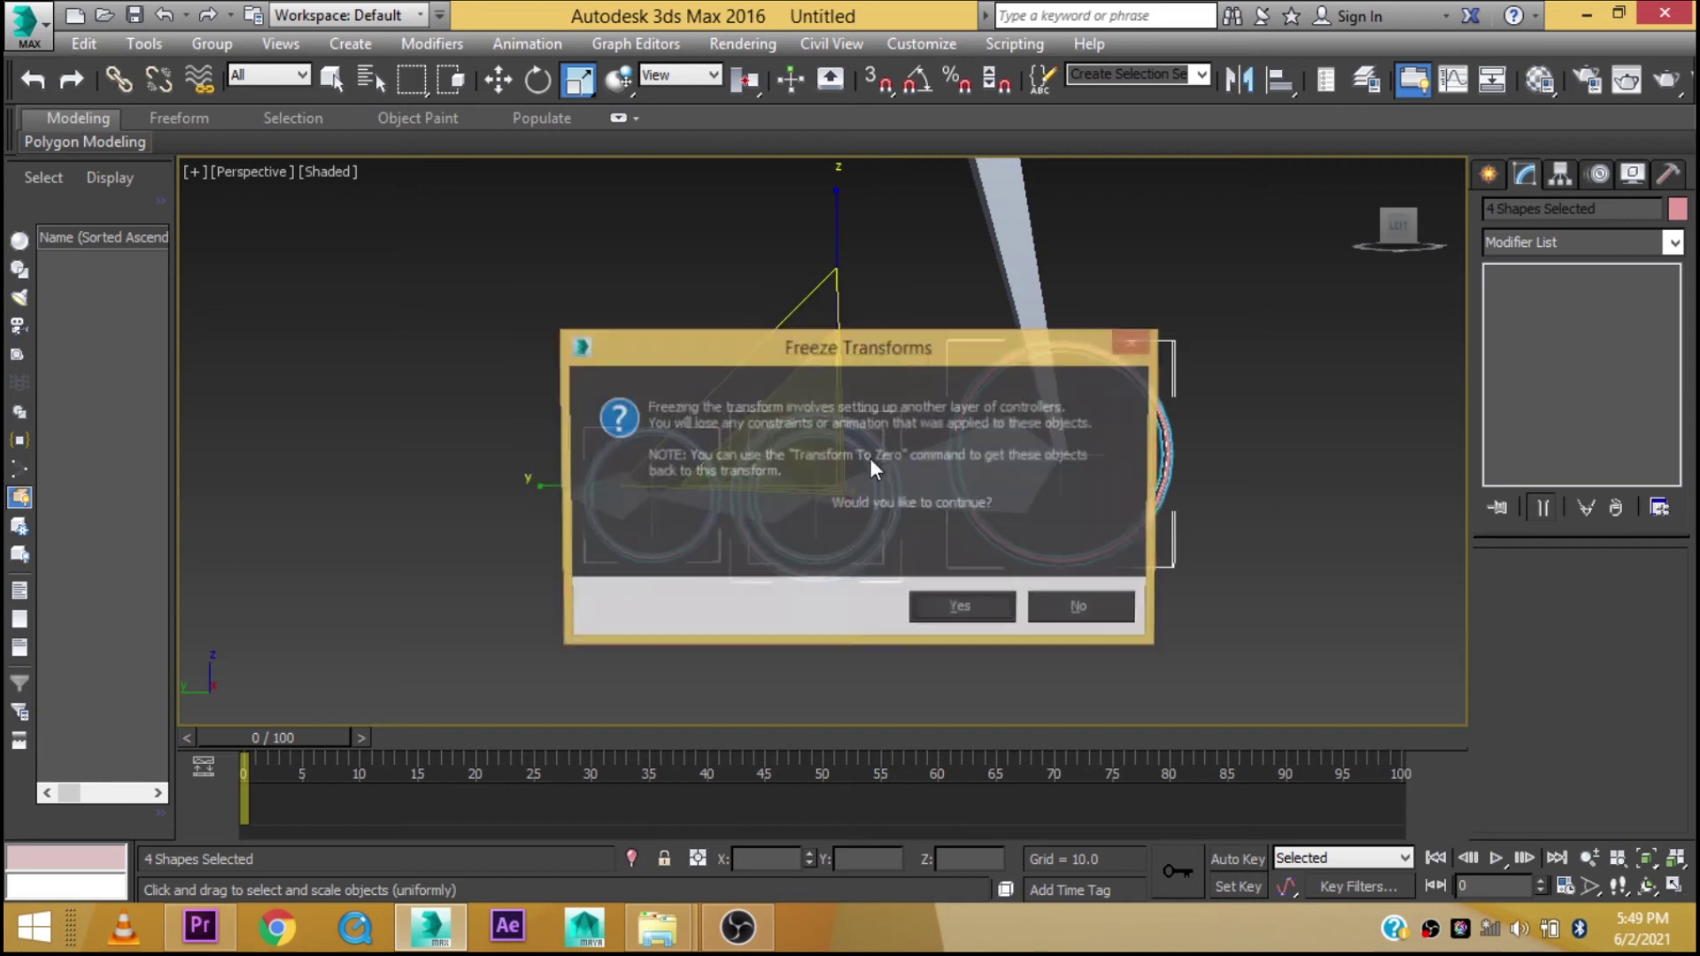
click(927, 617)
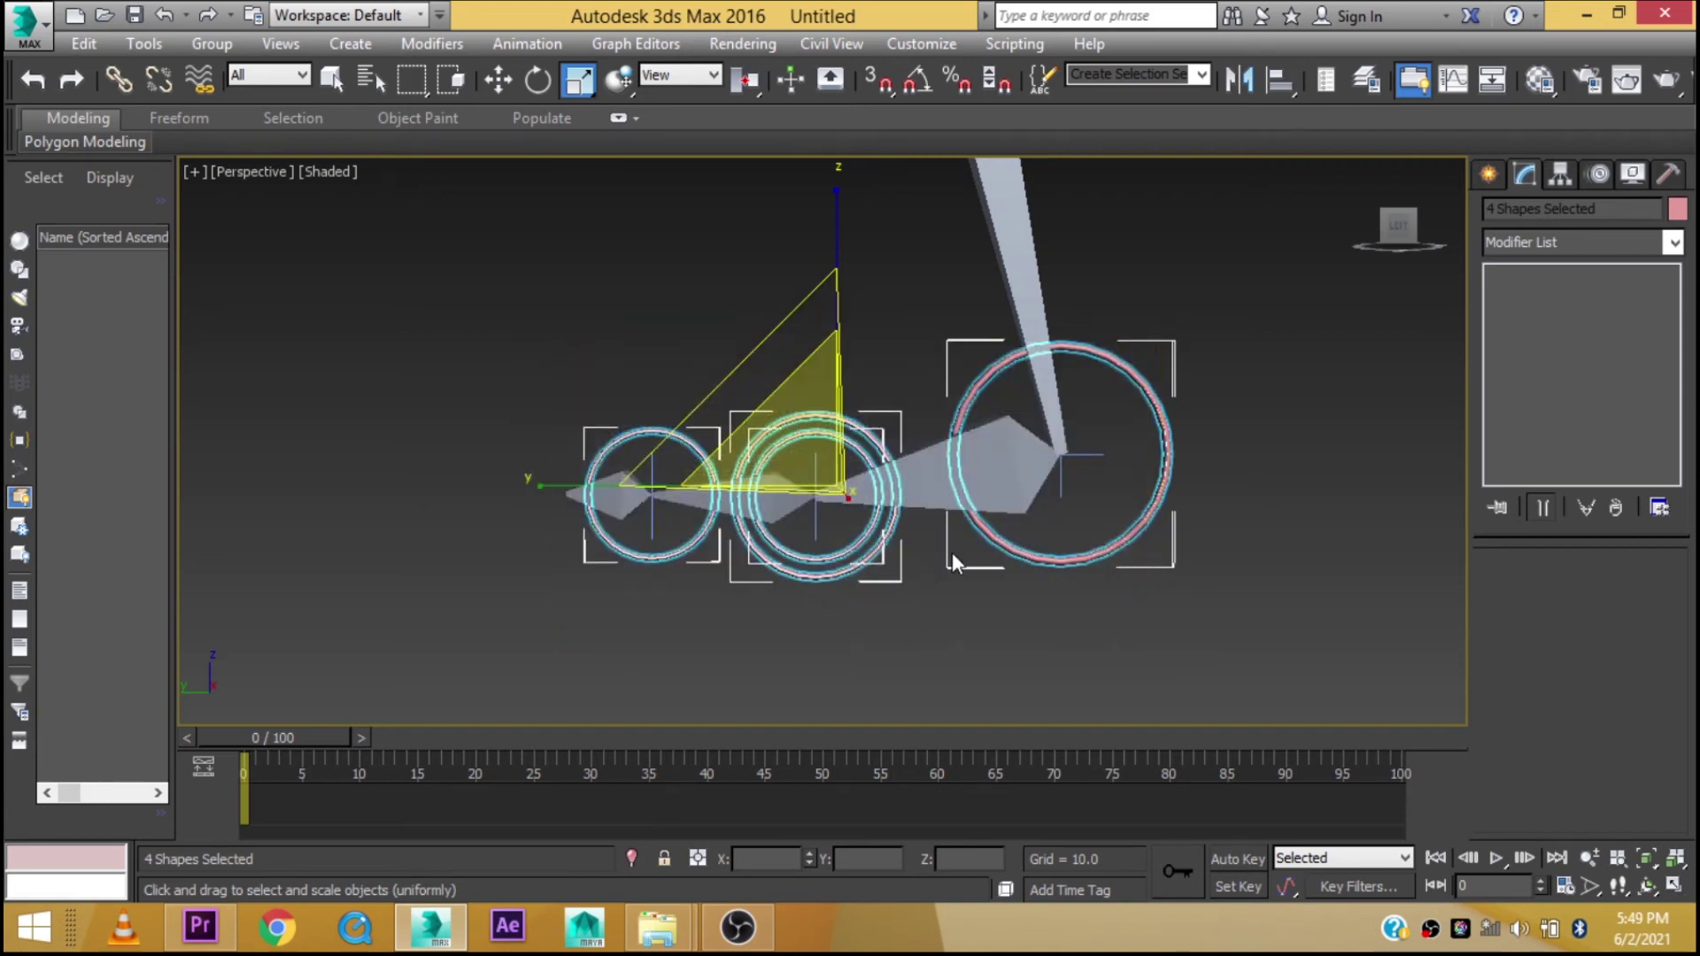
key(w)
click(938, 620)
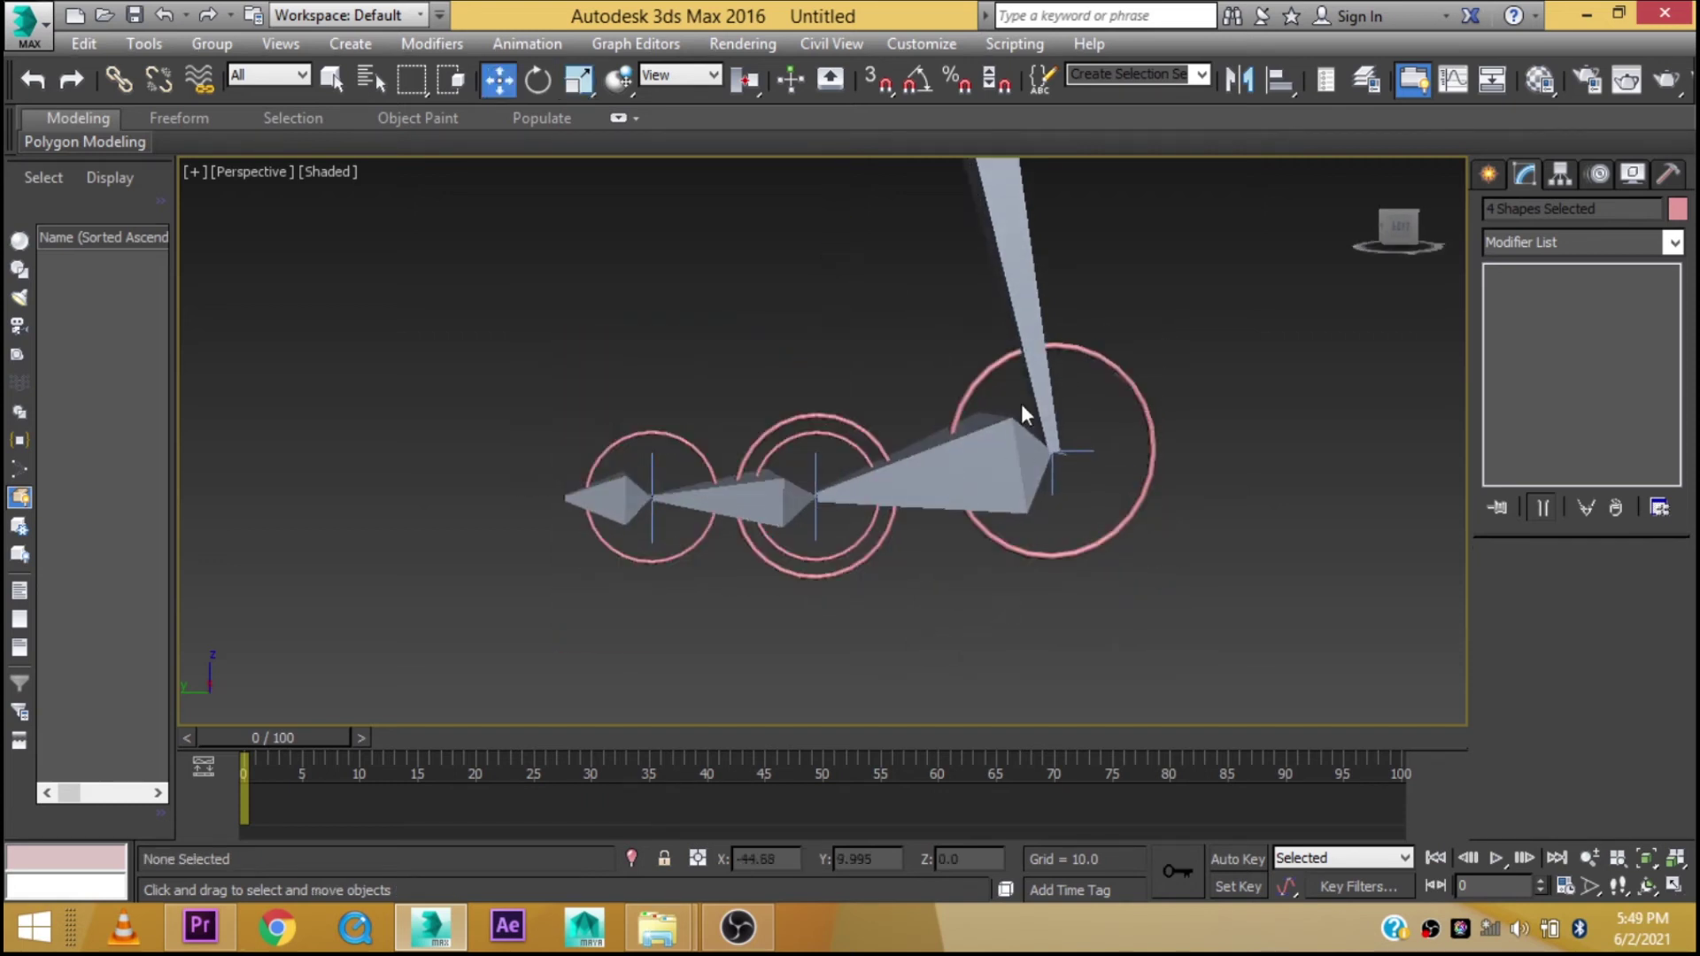
click(1001, 363)
drag(1155, 539, 1247, 473)
Link the IK chain goal to the ball circle, test-rotate it, then undo
click(992, 472)
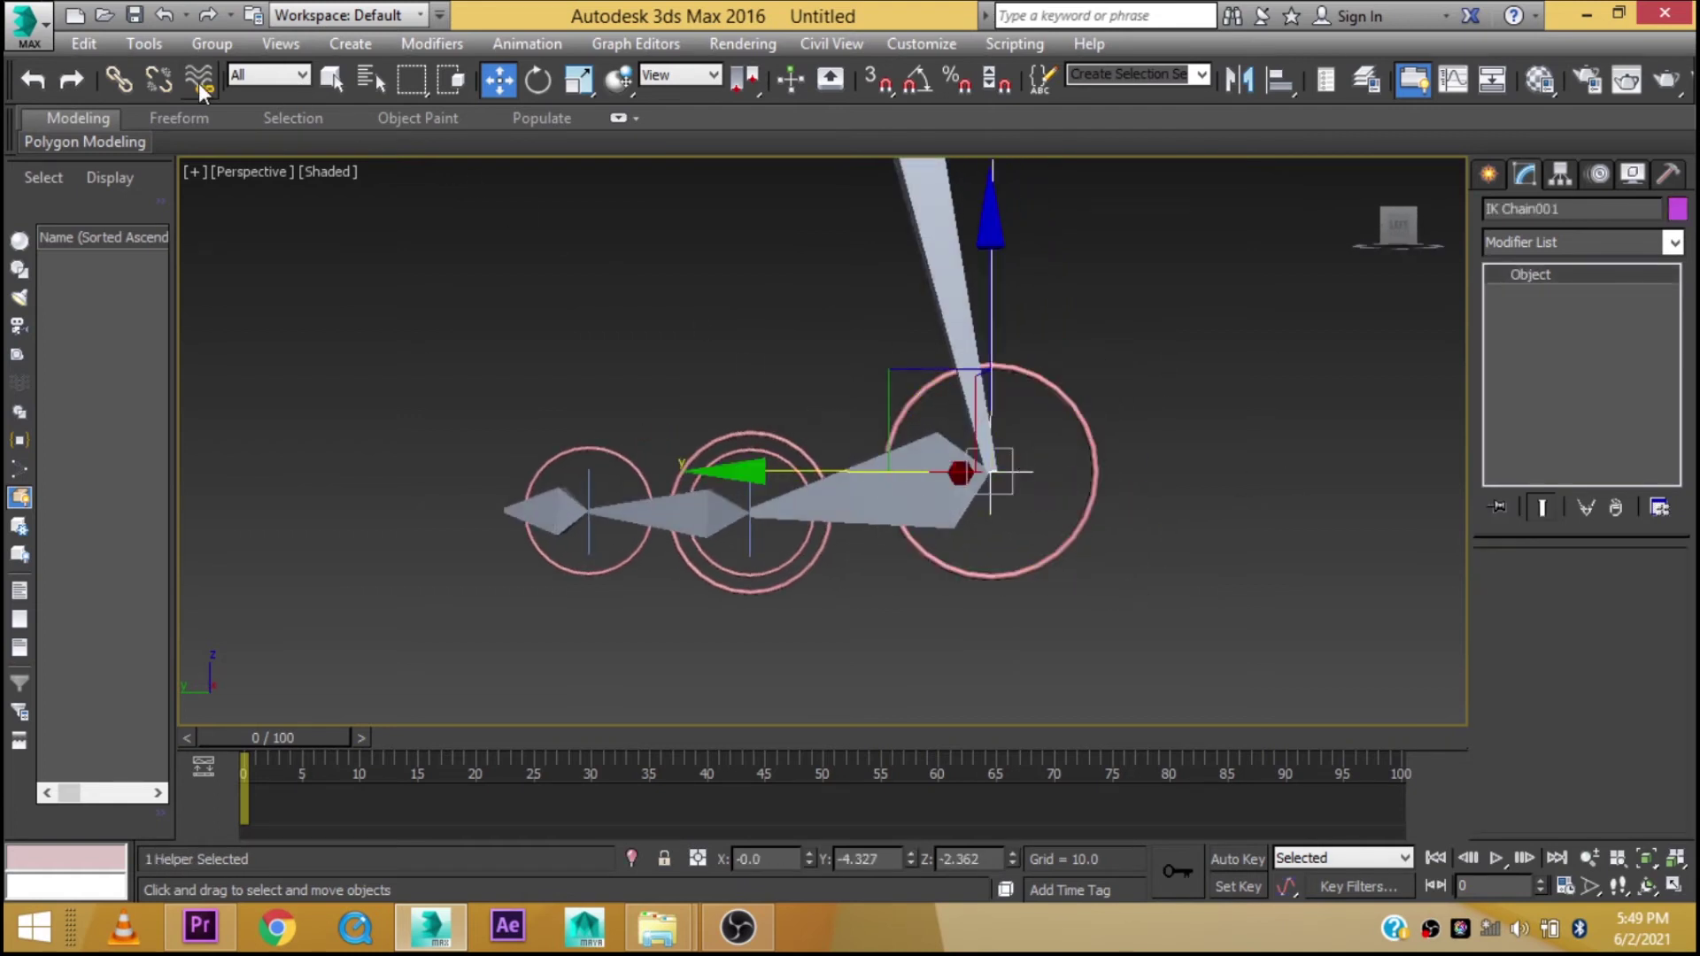
click(119, 82)
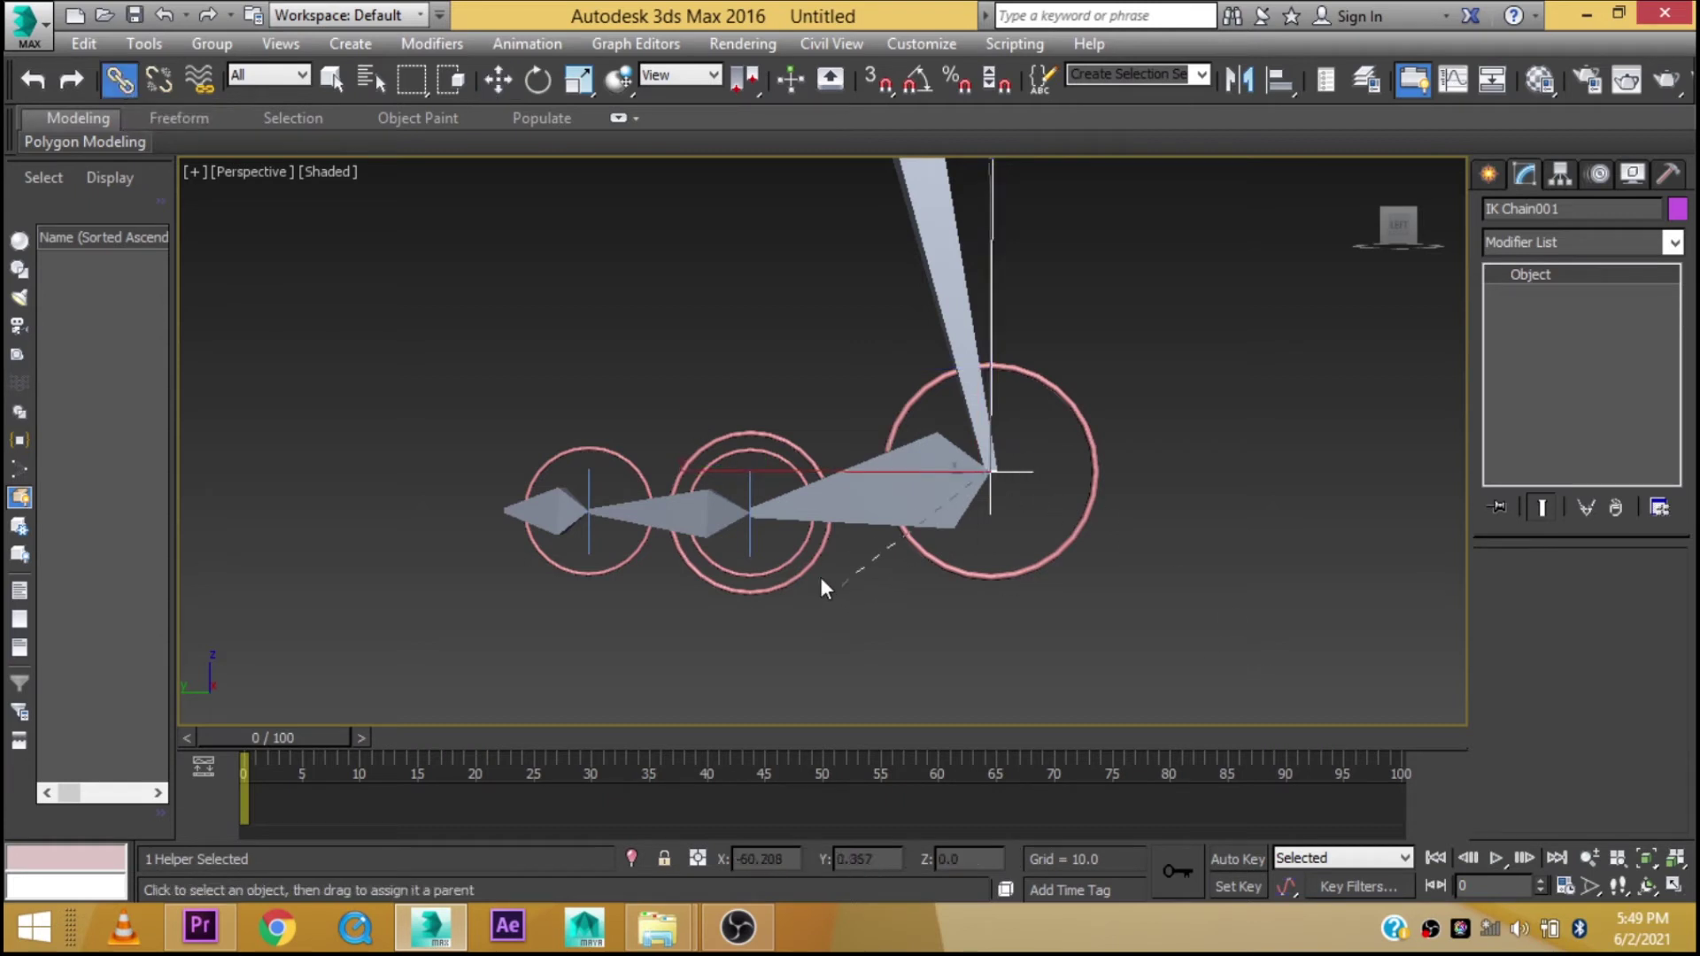
drag(814, 568, 808, 561)
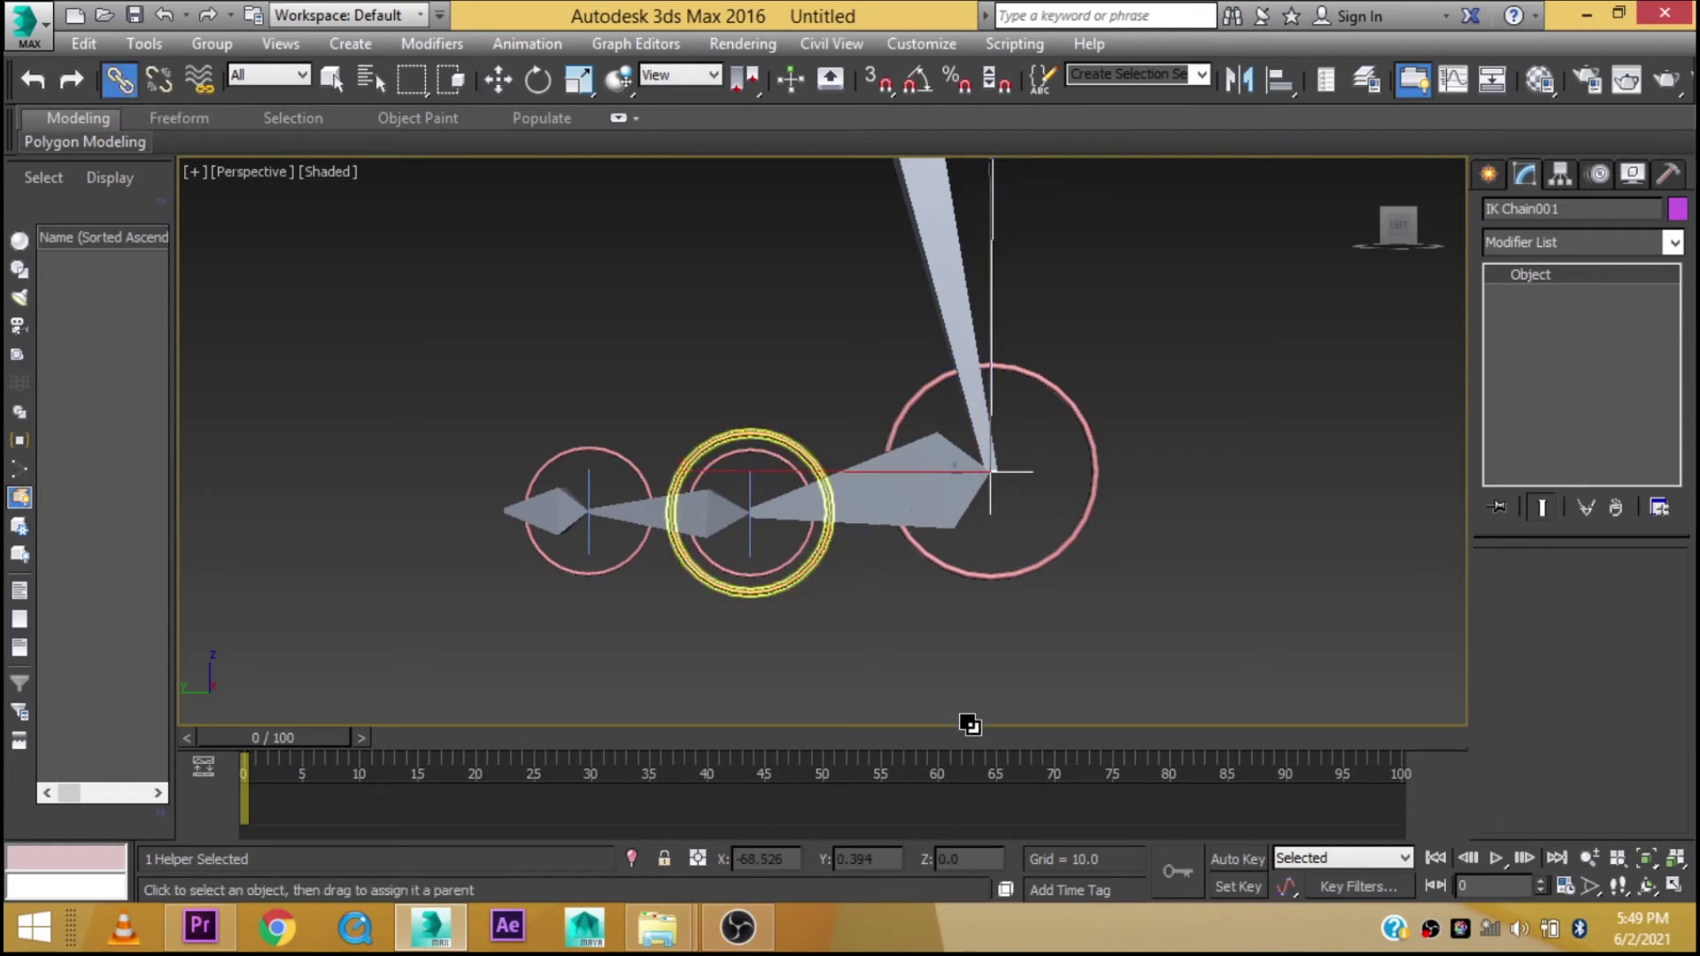
key(e)
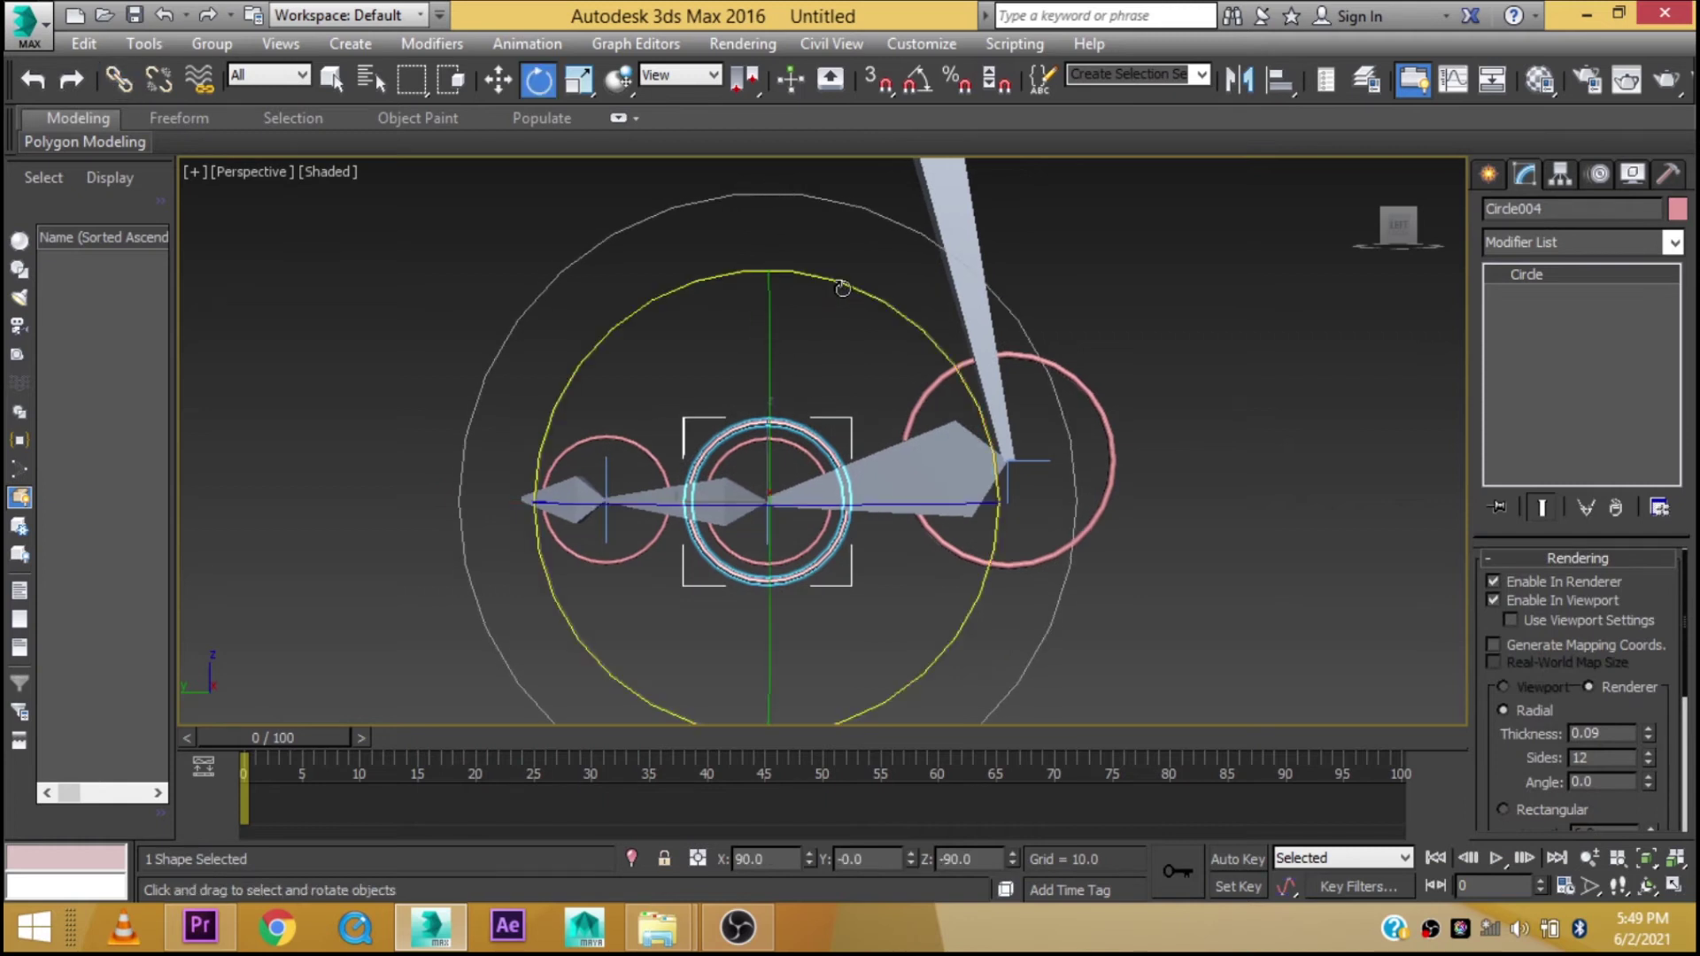
drag(837, 282, 705, 273)
key(ctrl+z)
key(w)
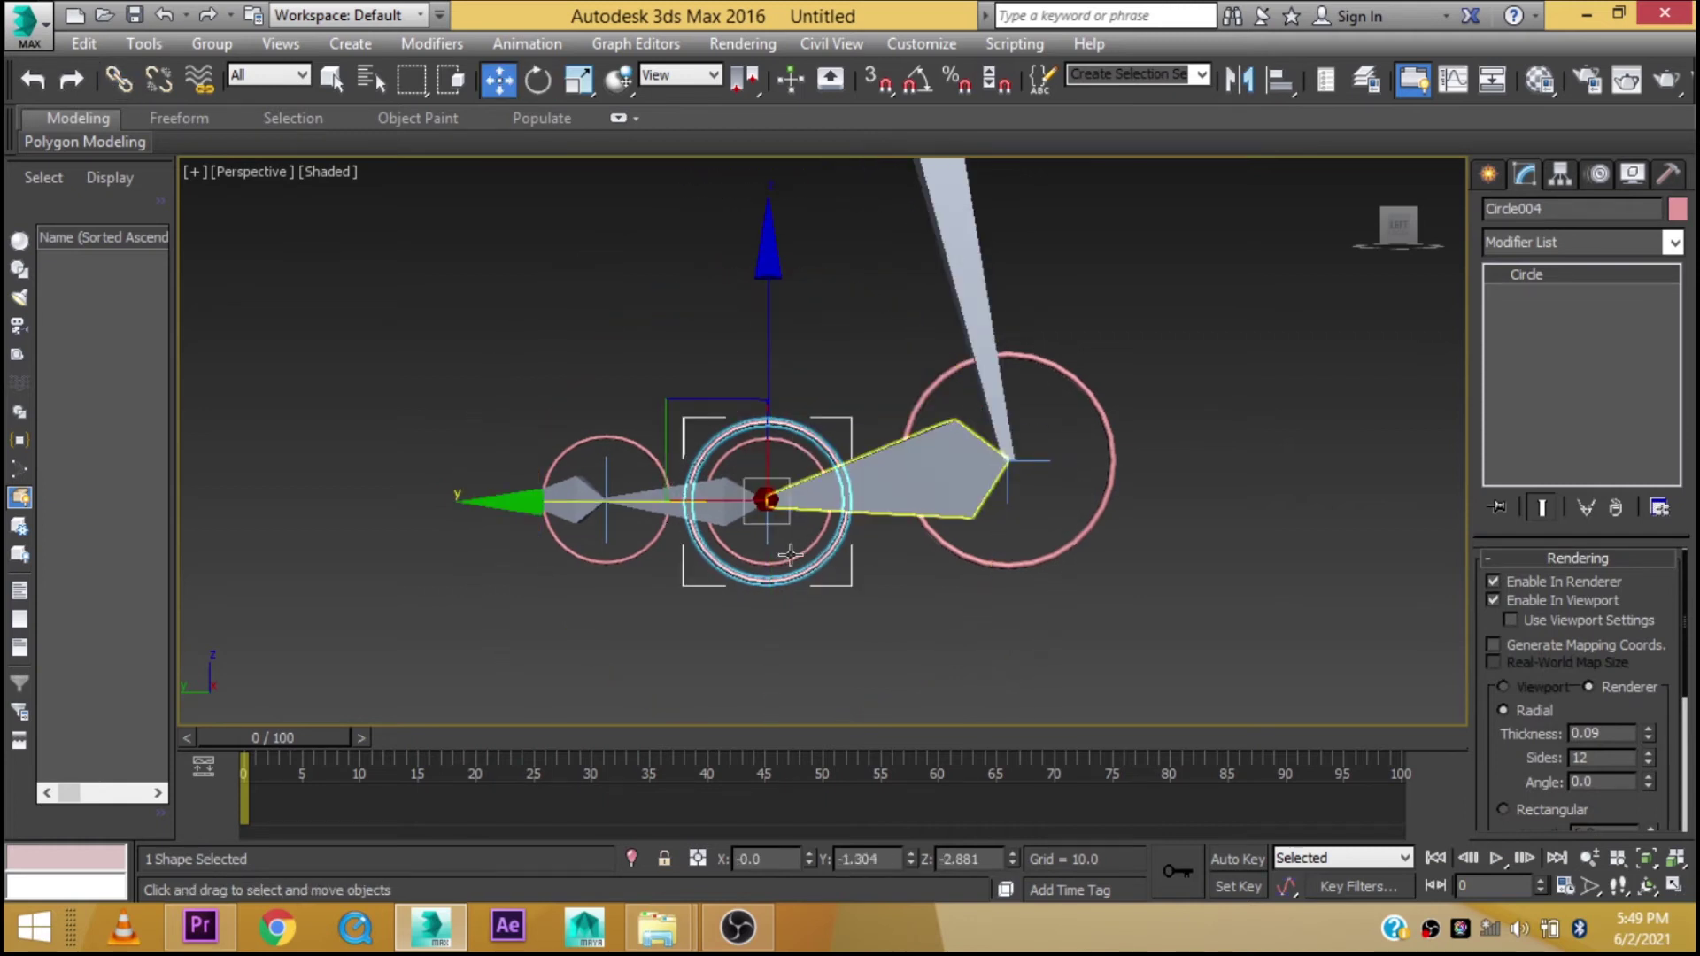
Link IK Chain002 to the outer ball-joint ring, Circle004
click(765, 543)
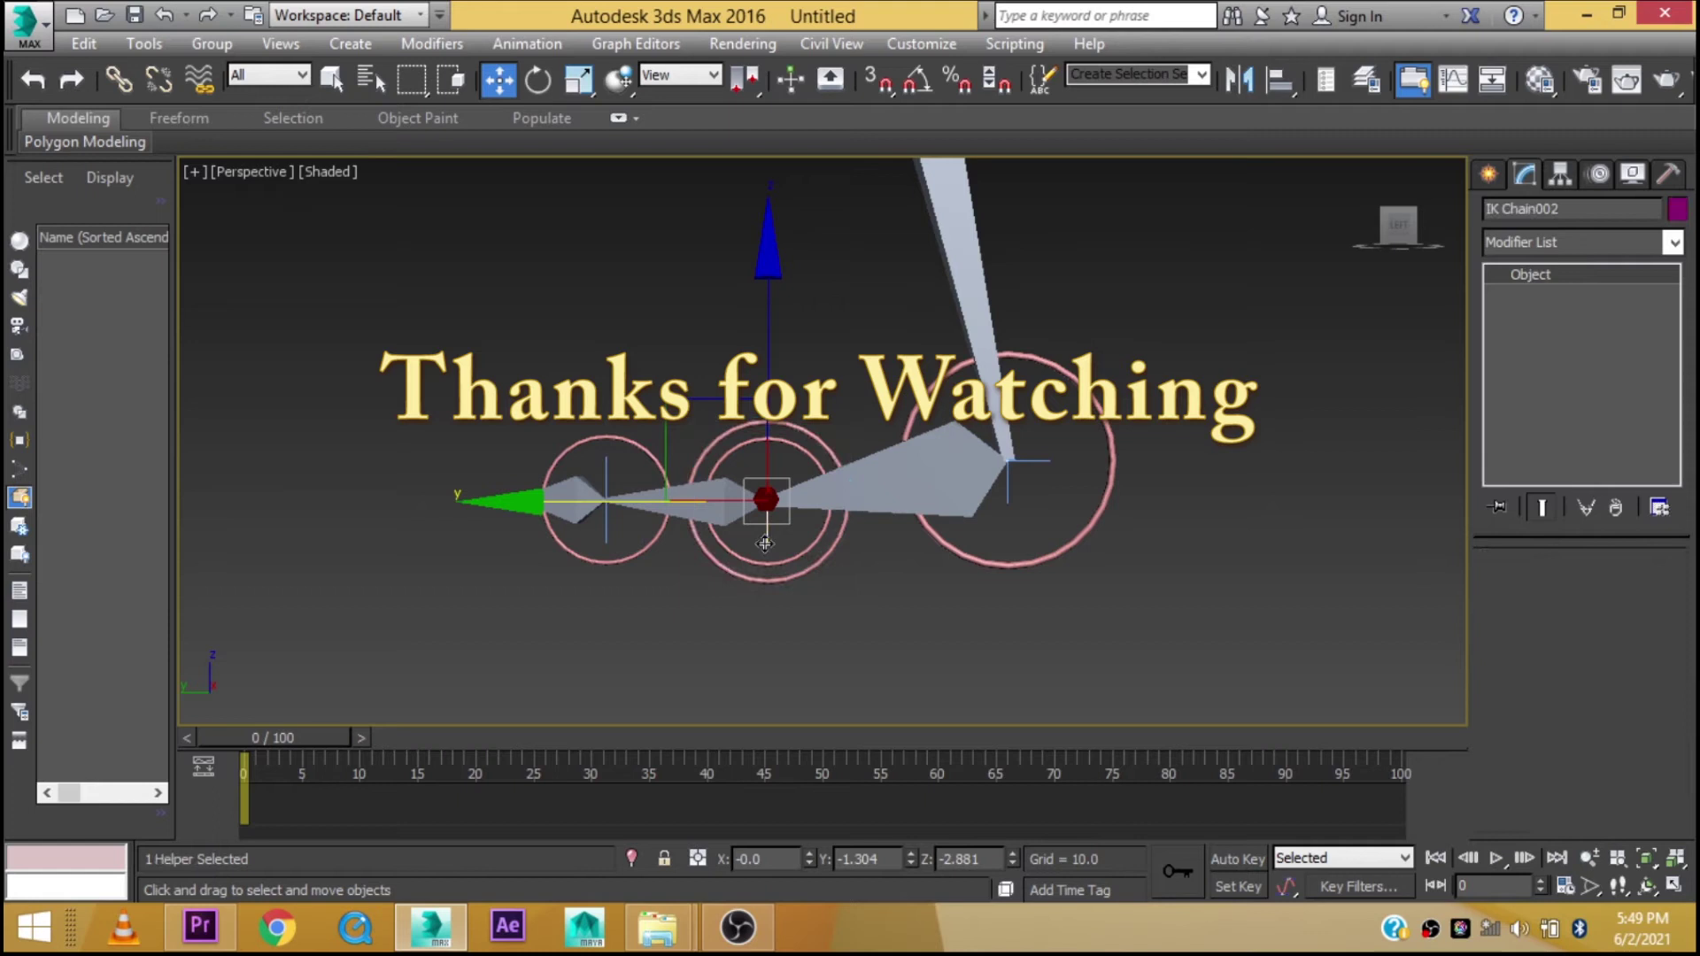
click(863, 607)
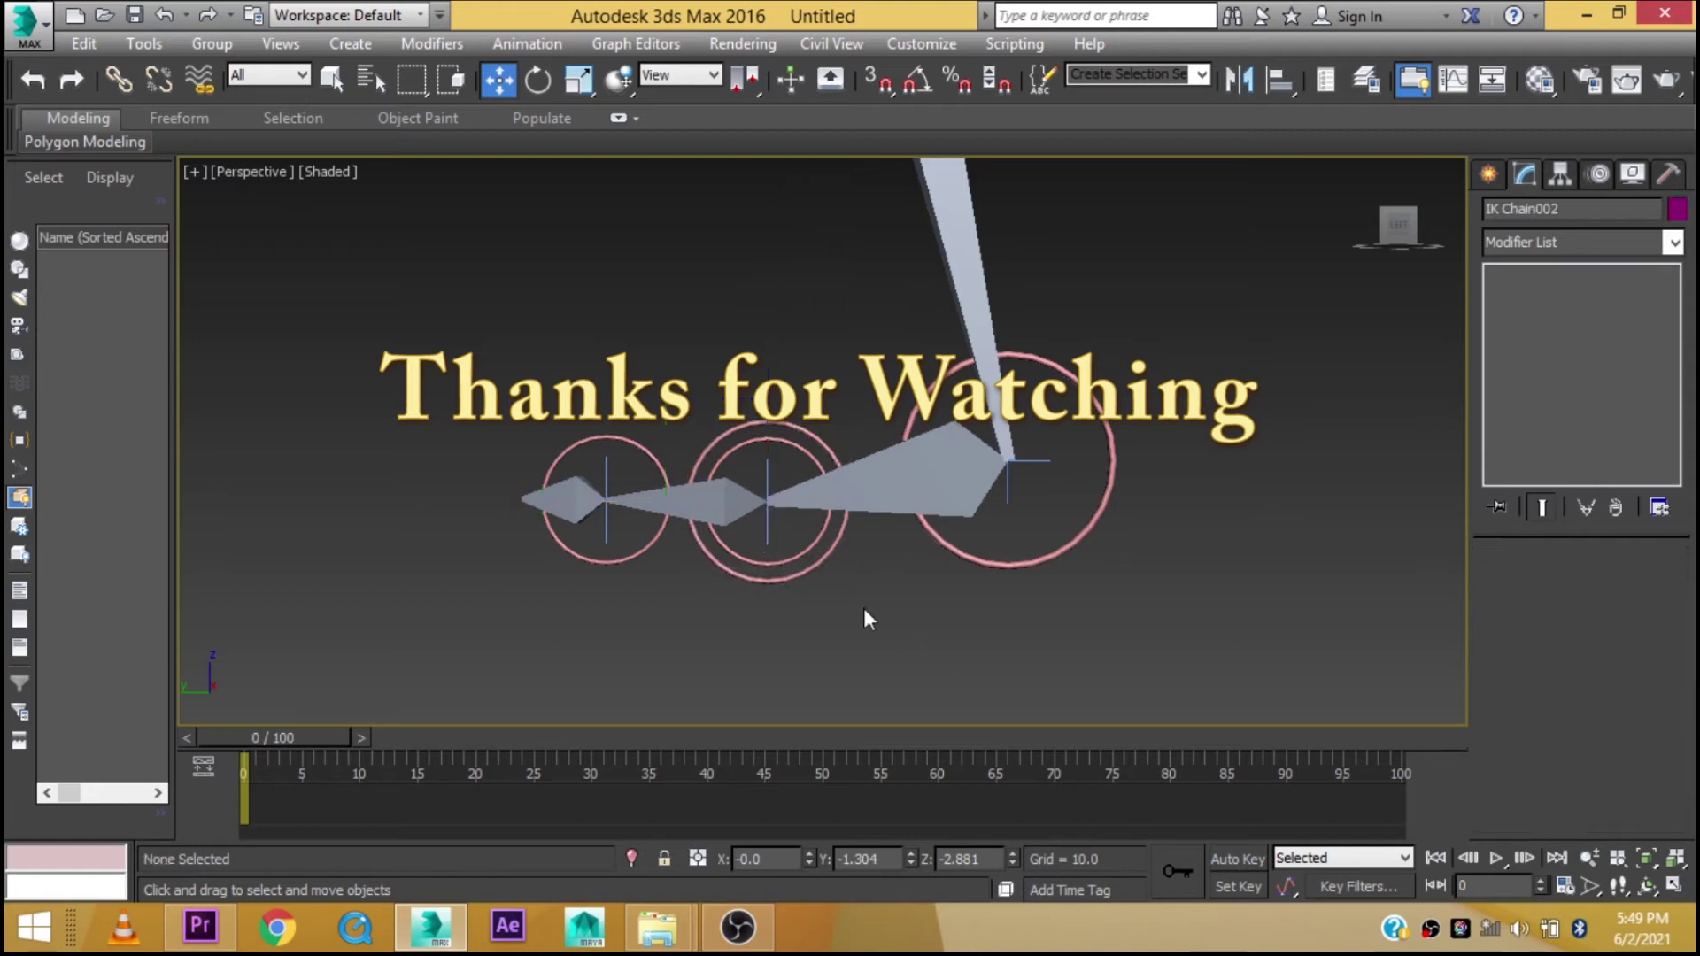
click(763, 523)
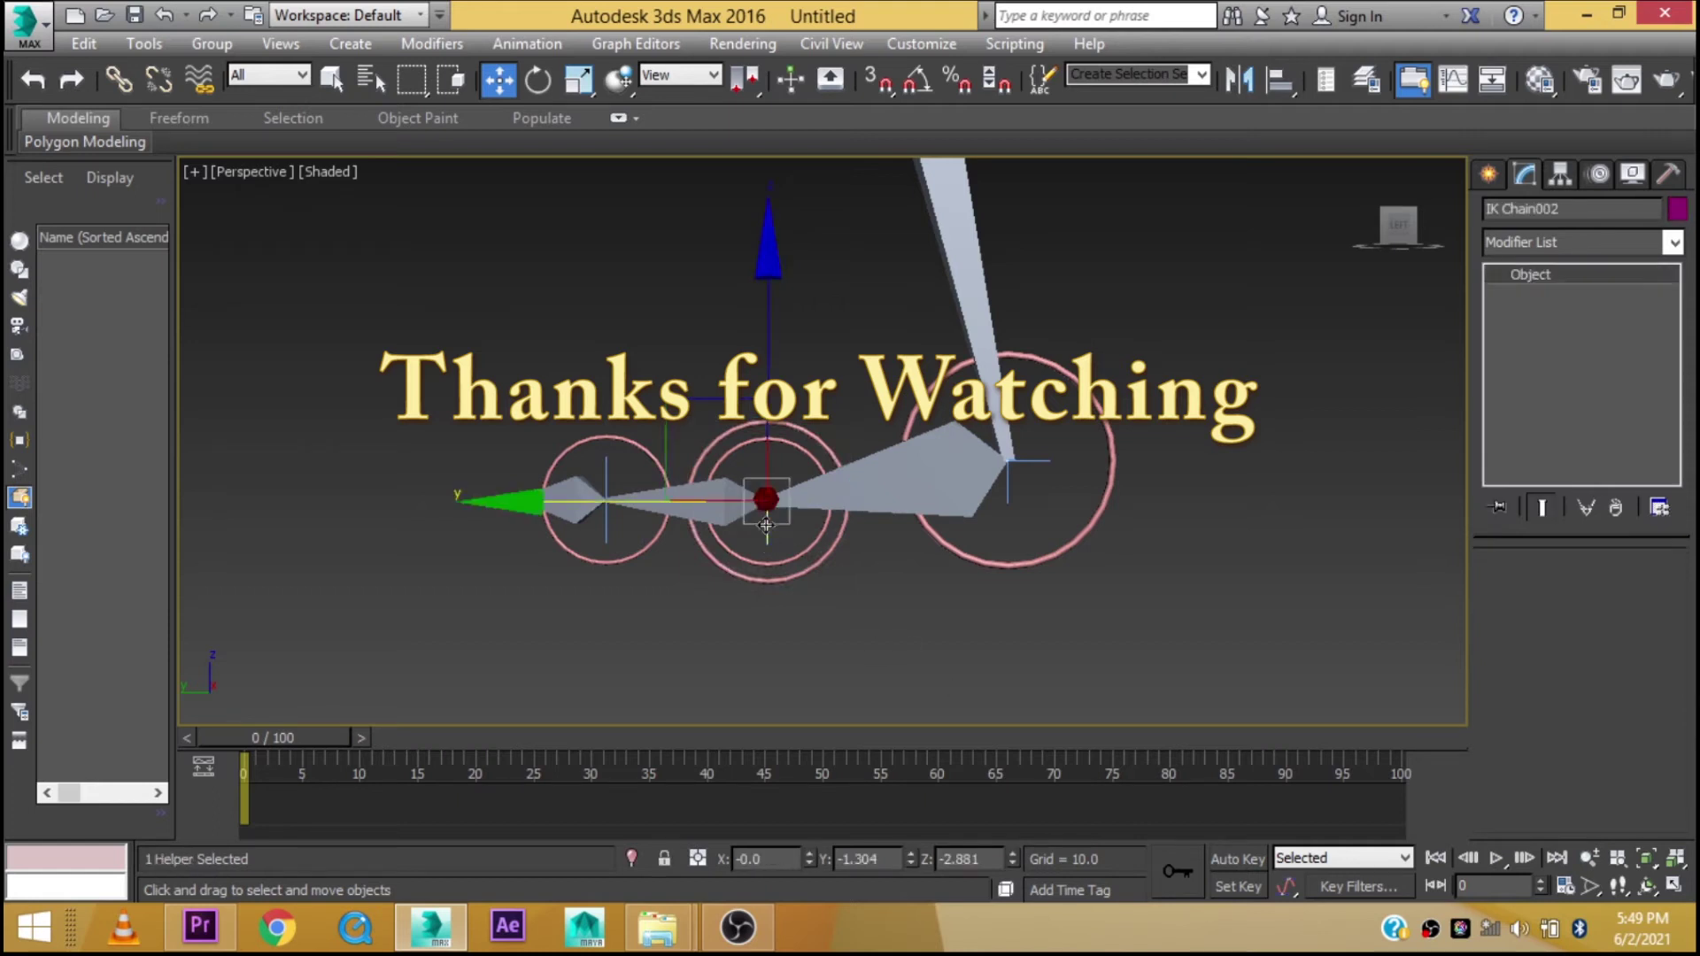
click(124, 80)
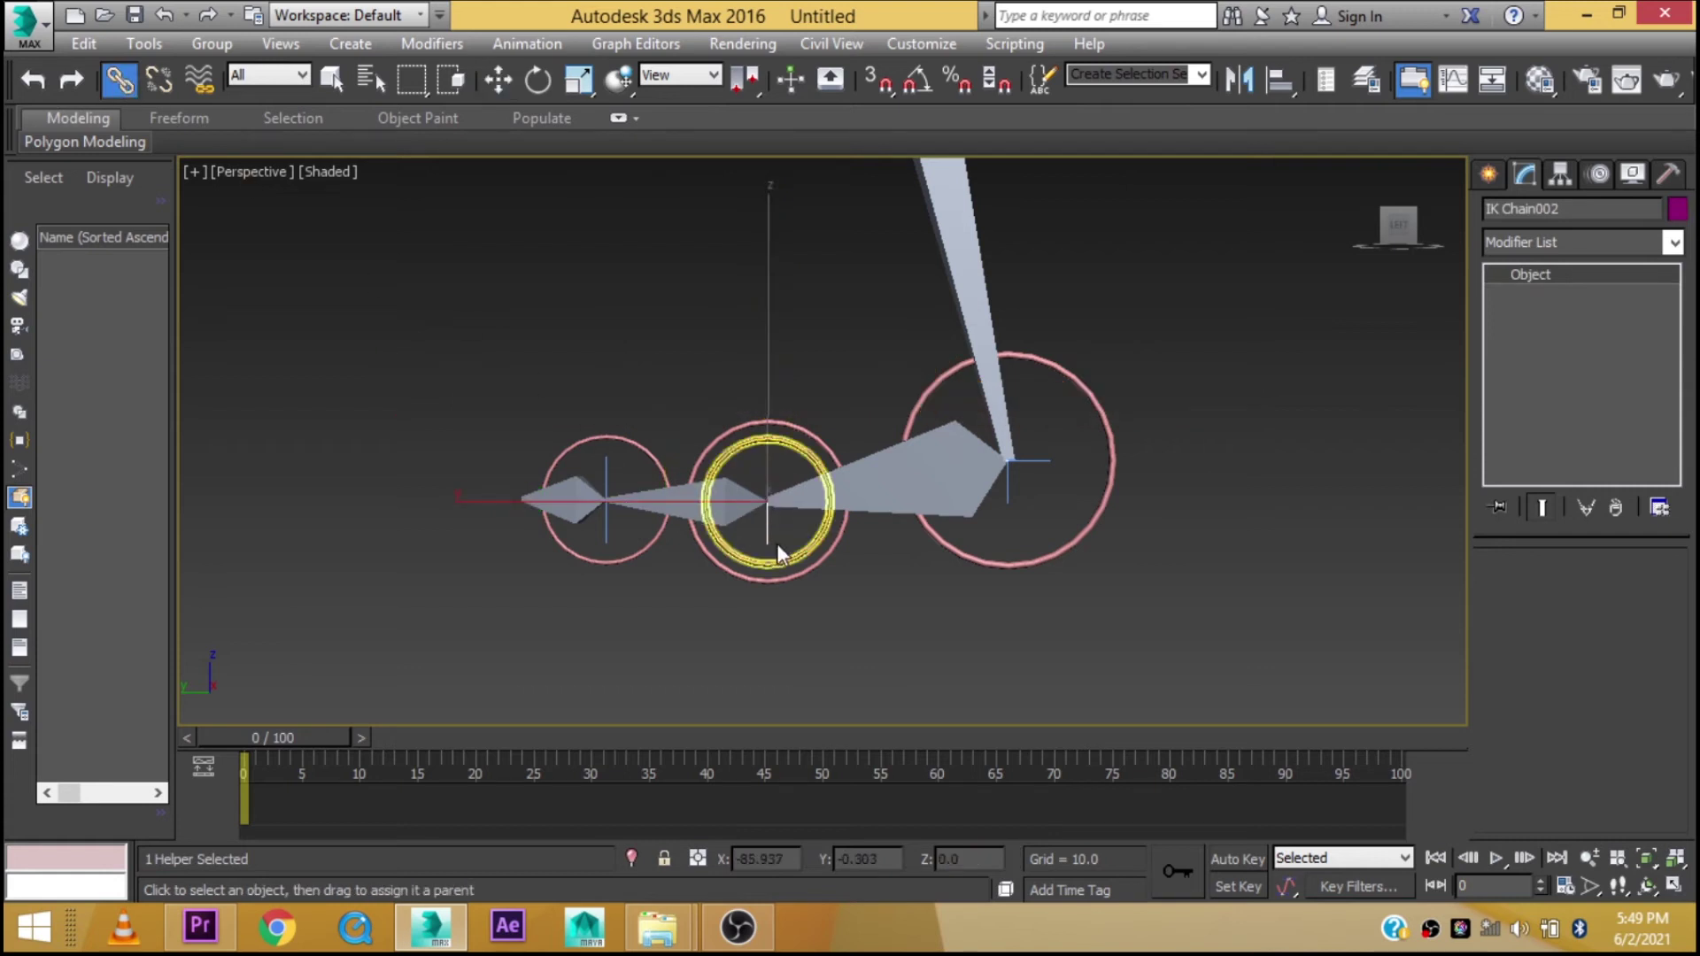
click(795, 568)
Link IK Chain003 to middle circle Circle002 and test it with a rotation
key(e)
mouse_move(698, 289)
mouse_down()
mouse_move(603, 353)
mouse_move(699, 289)
mouse_up()
key(w)
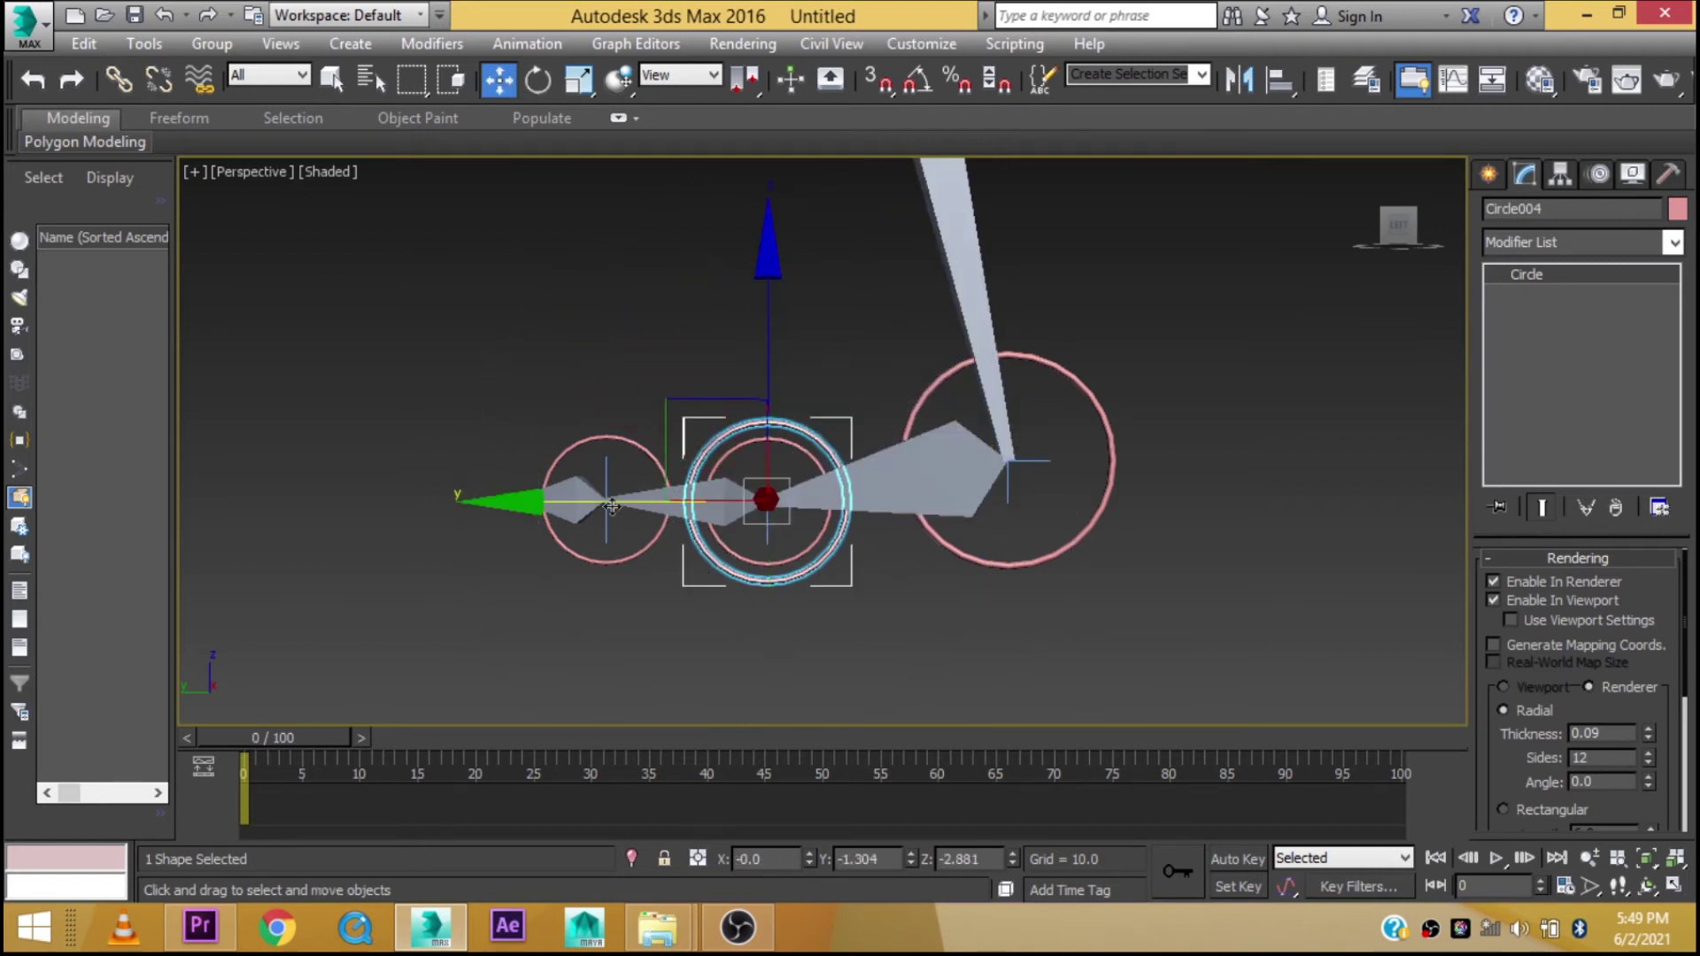
click(606, 474)
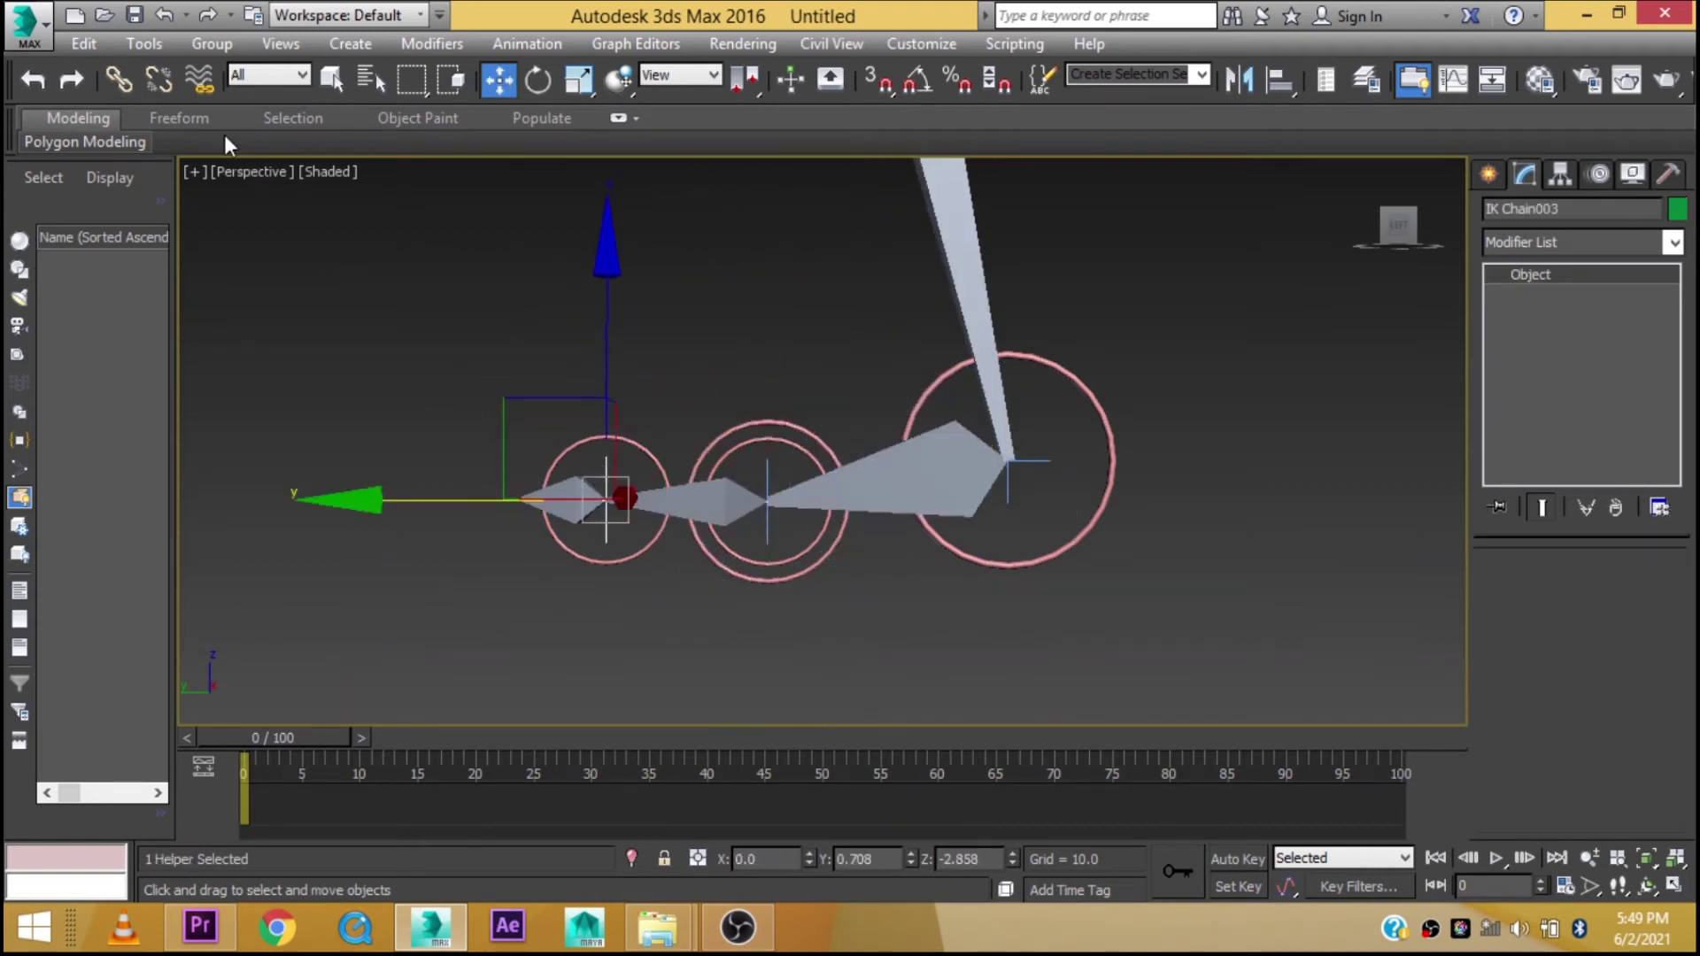
click(119, 80)
drag(734, 442, 740, 440)
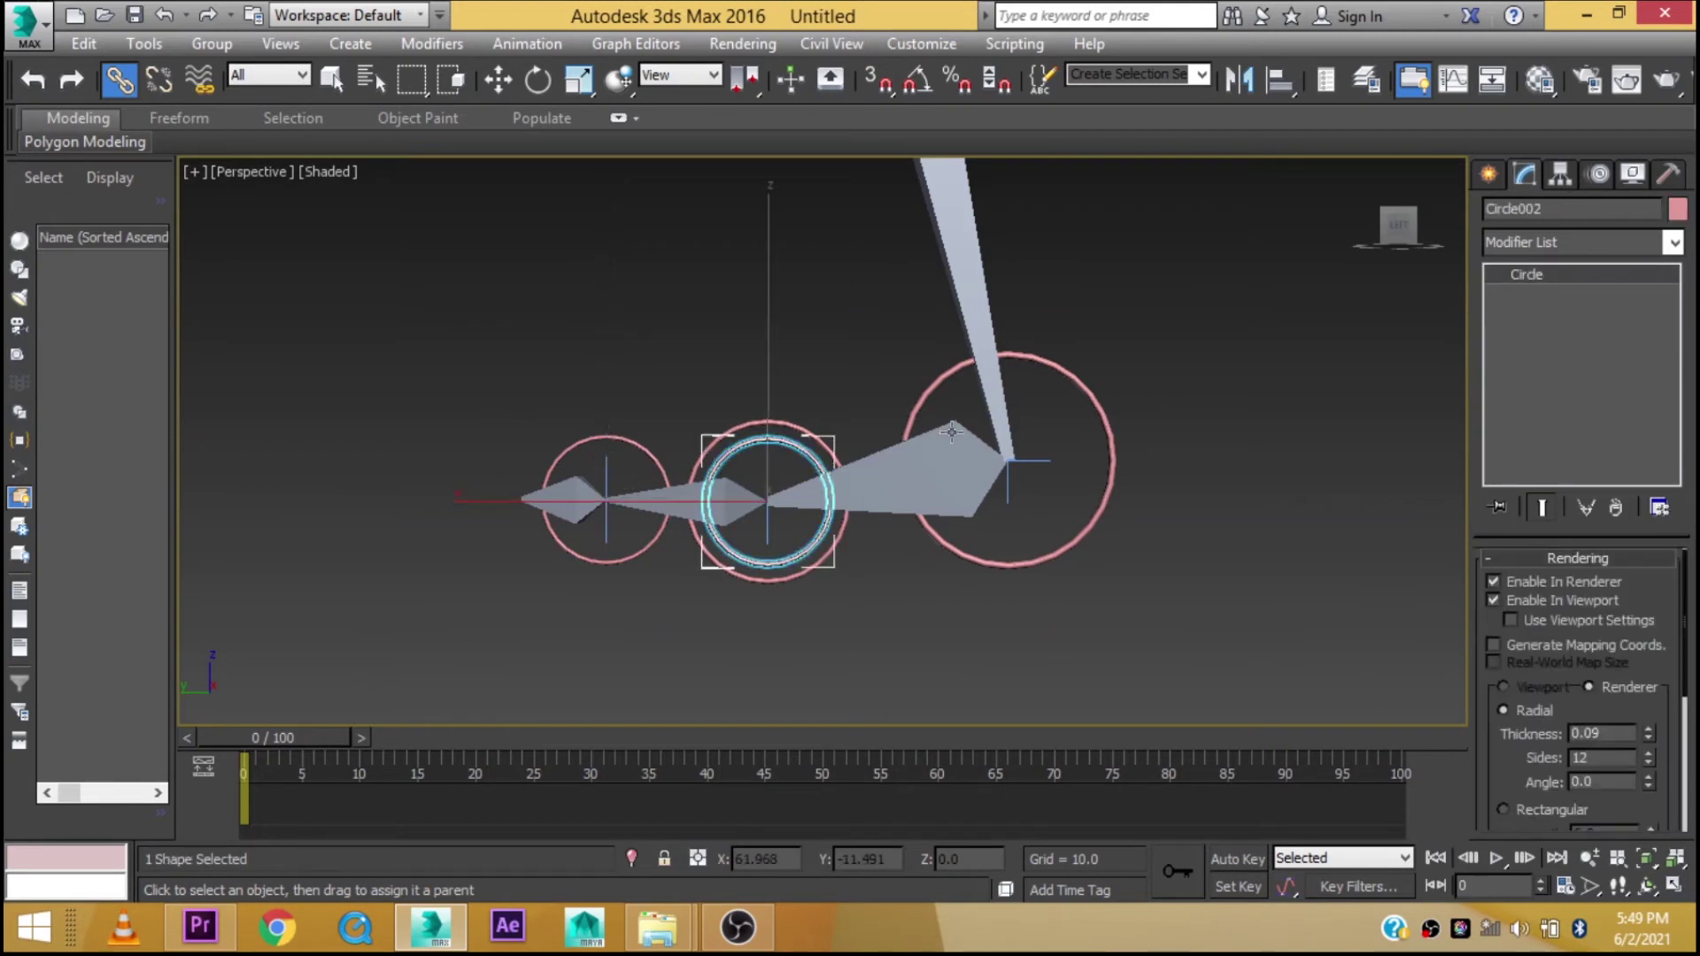
key(e)
drag(671, 289, 600, 380)
key(ctrl+z)
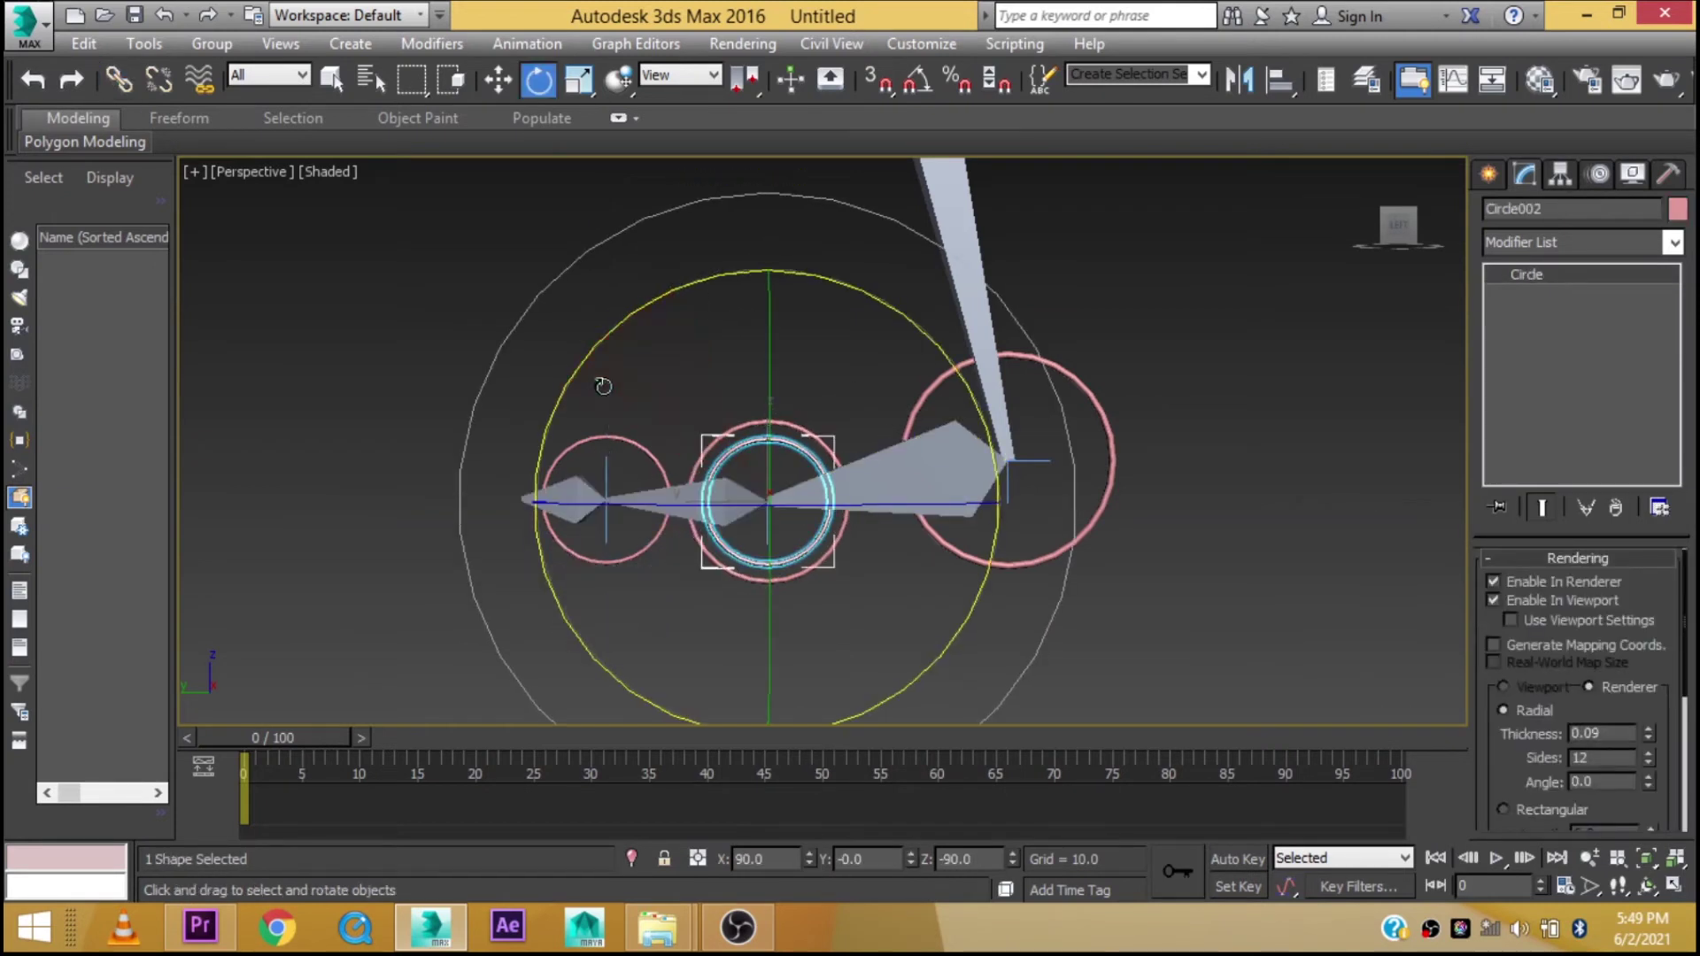
key(w)
Link Circle002 and Circle004 to toe circle Circle003 and test-rotate the hierarchy
click(839, 354)
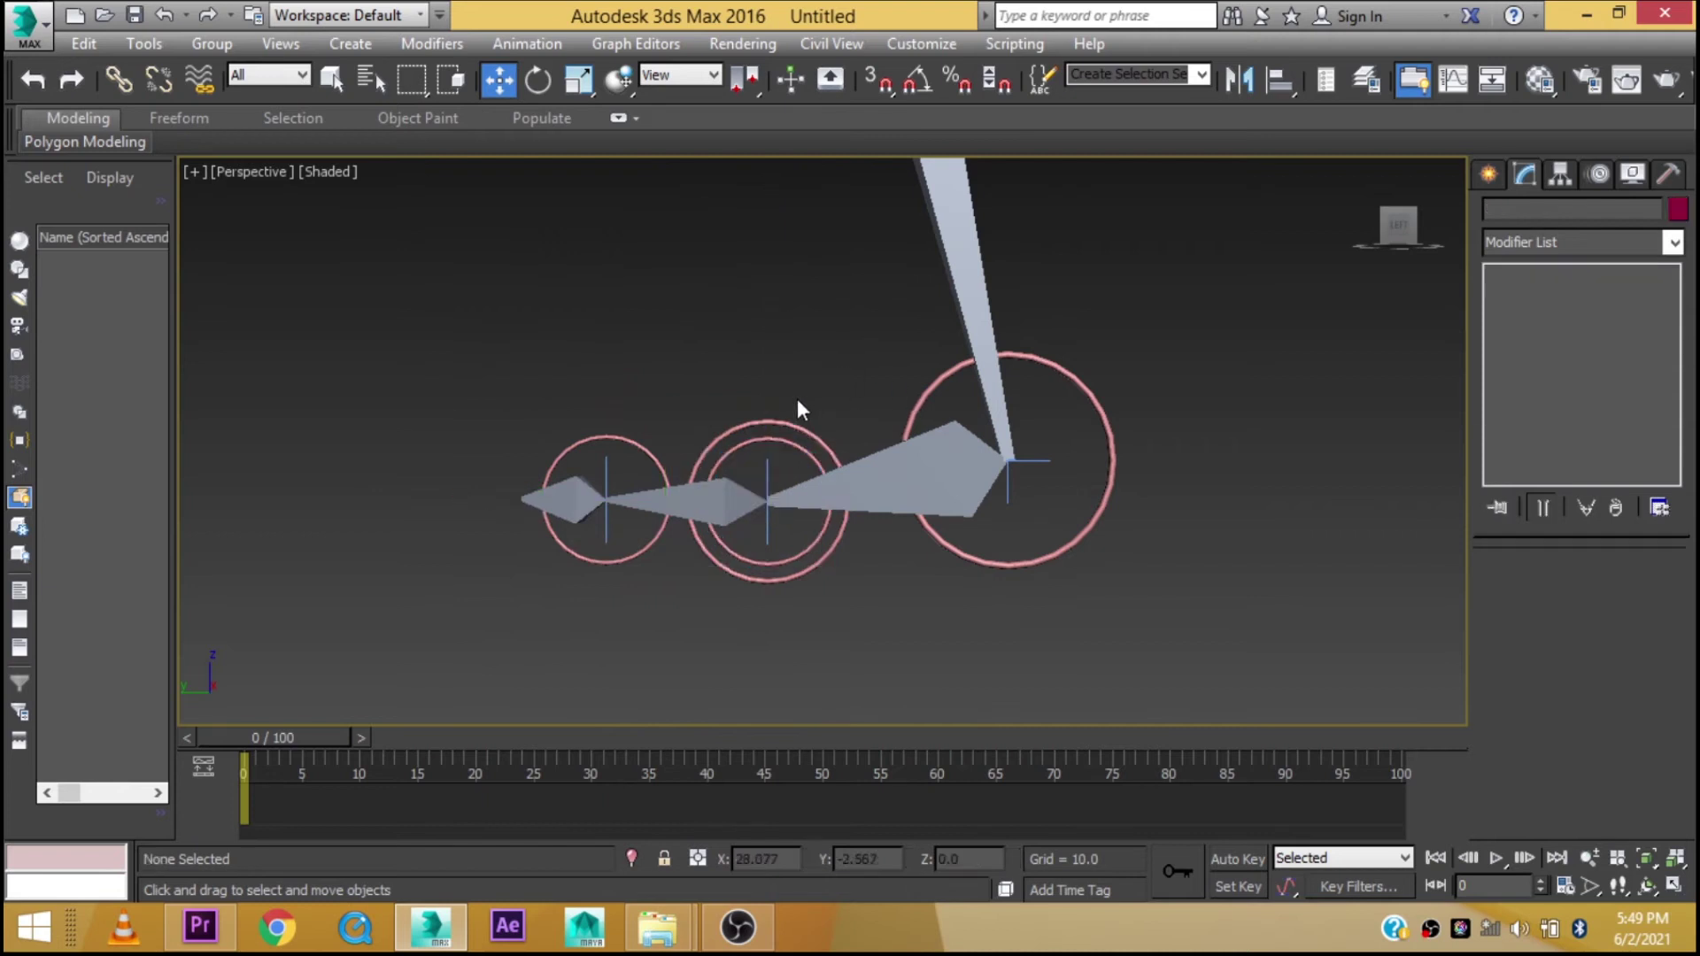
double_click(788, 444)
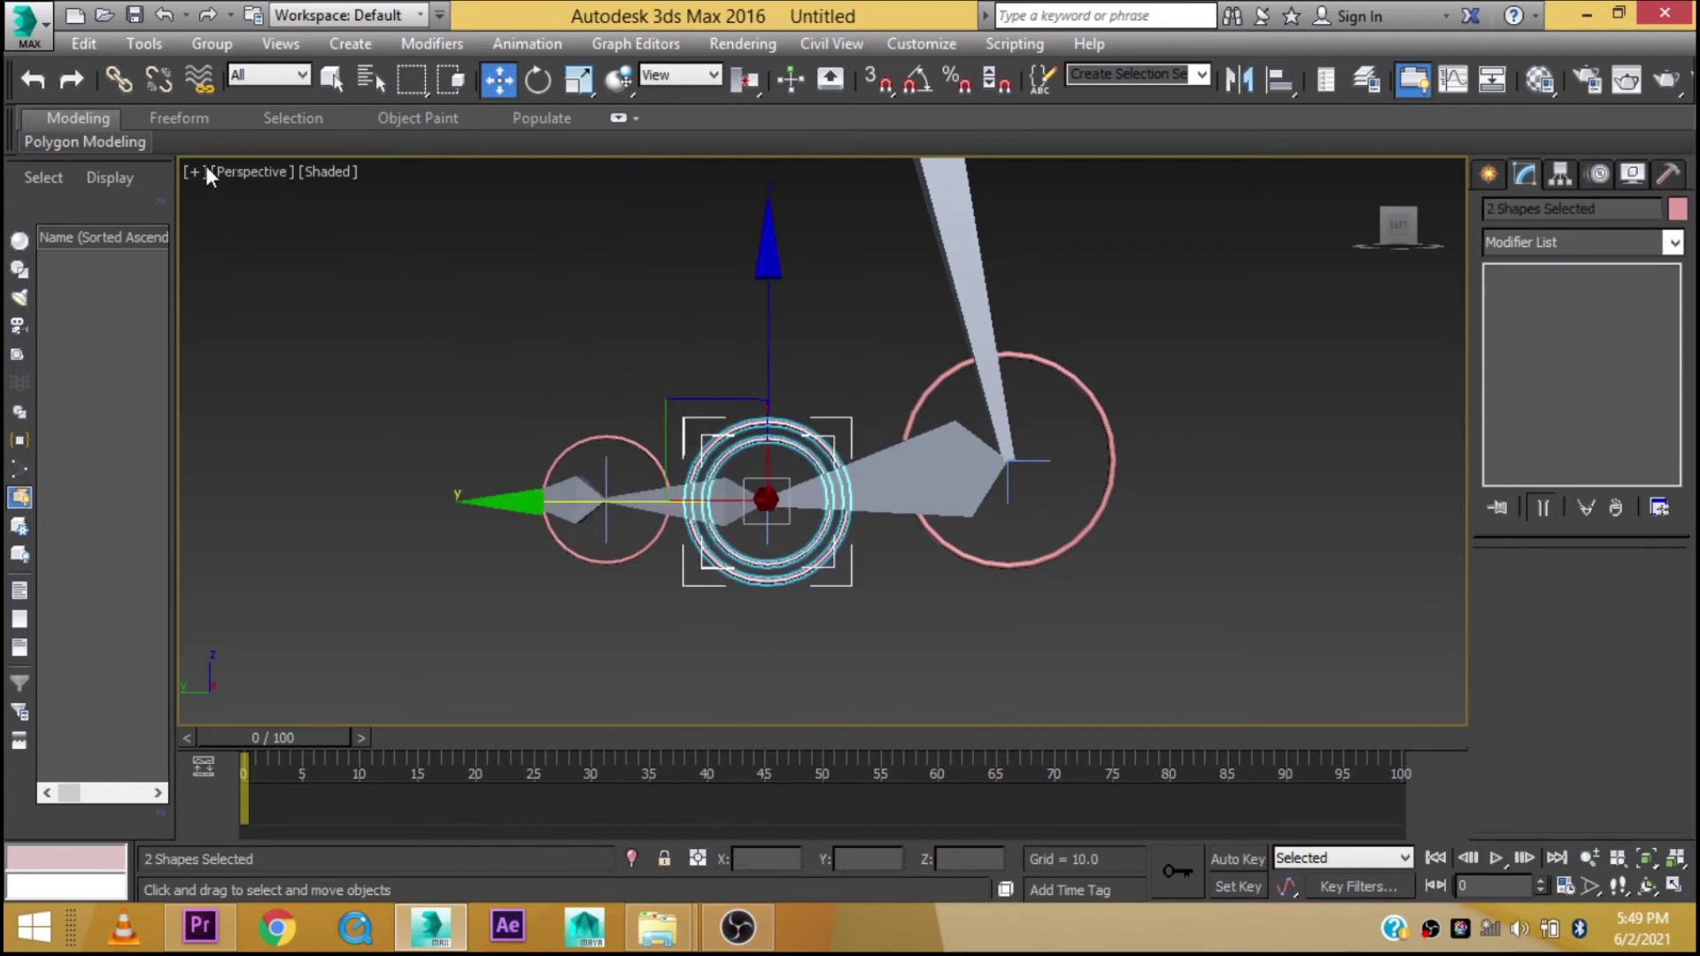
click(118, 79)
drag(634, 442, 630, 447)
click(631, 447)
key(e)
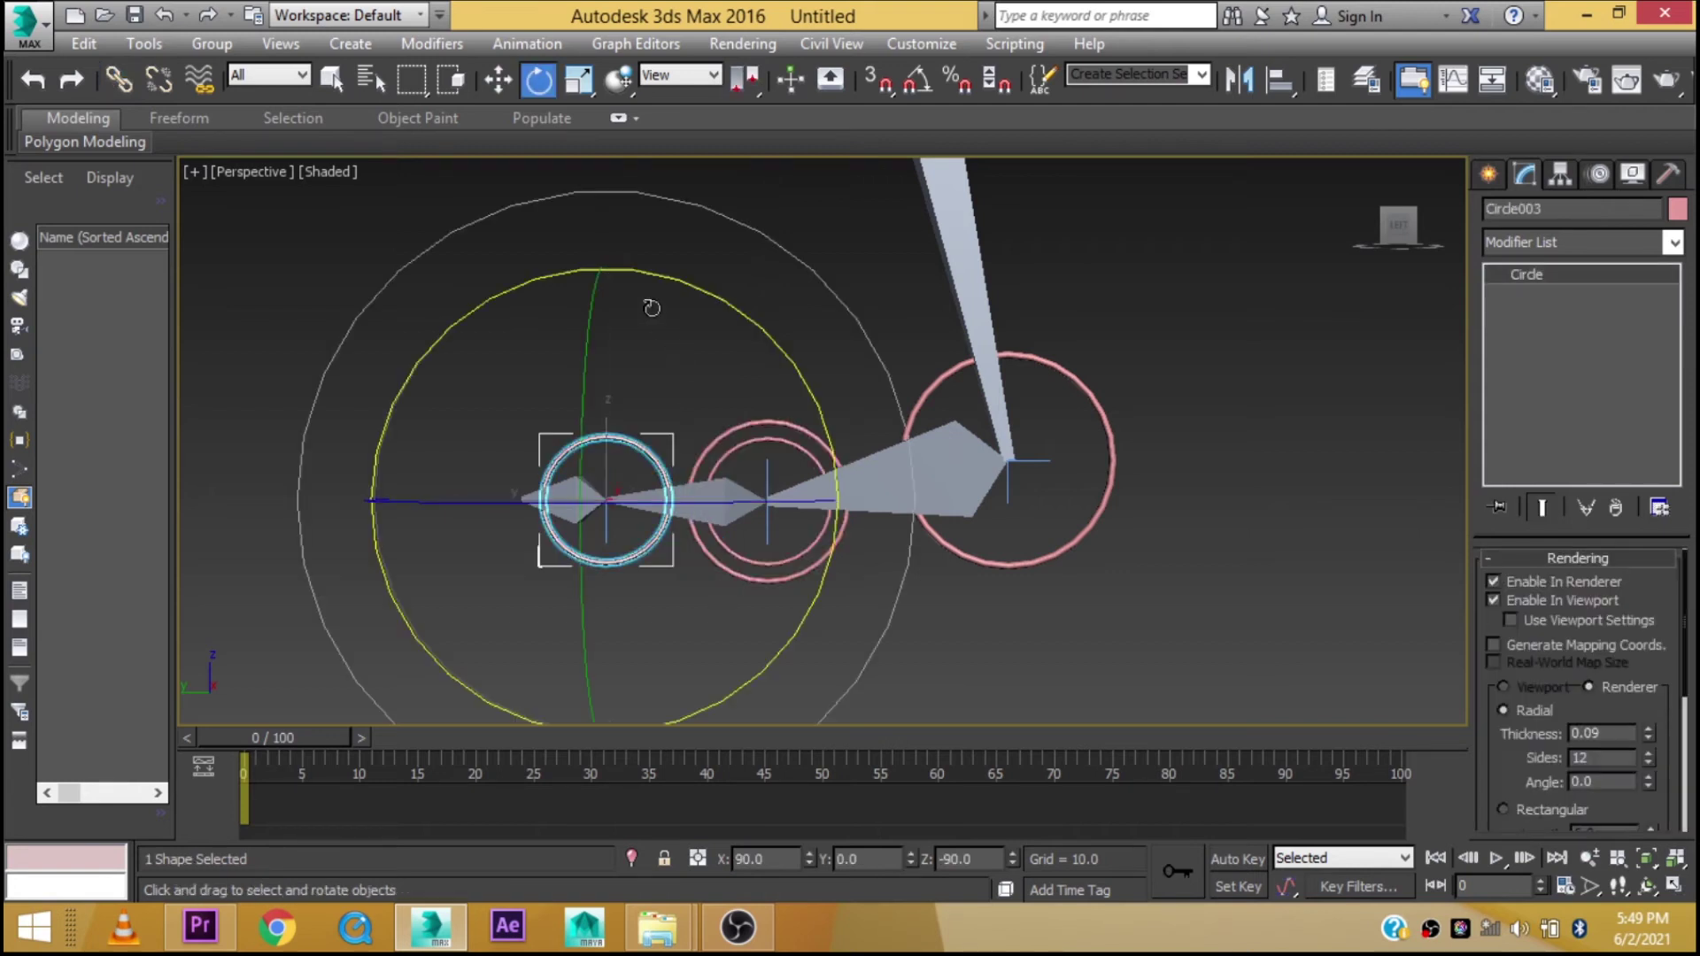
drag(651, 308, 473, 347)
right_click(473, 347)
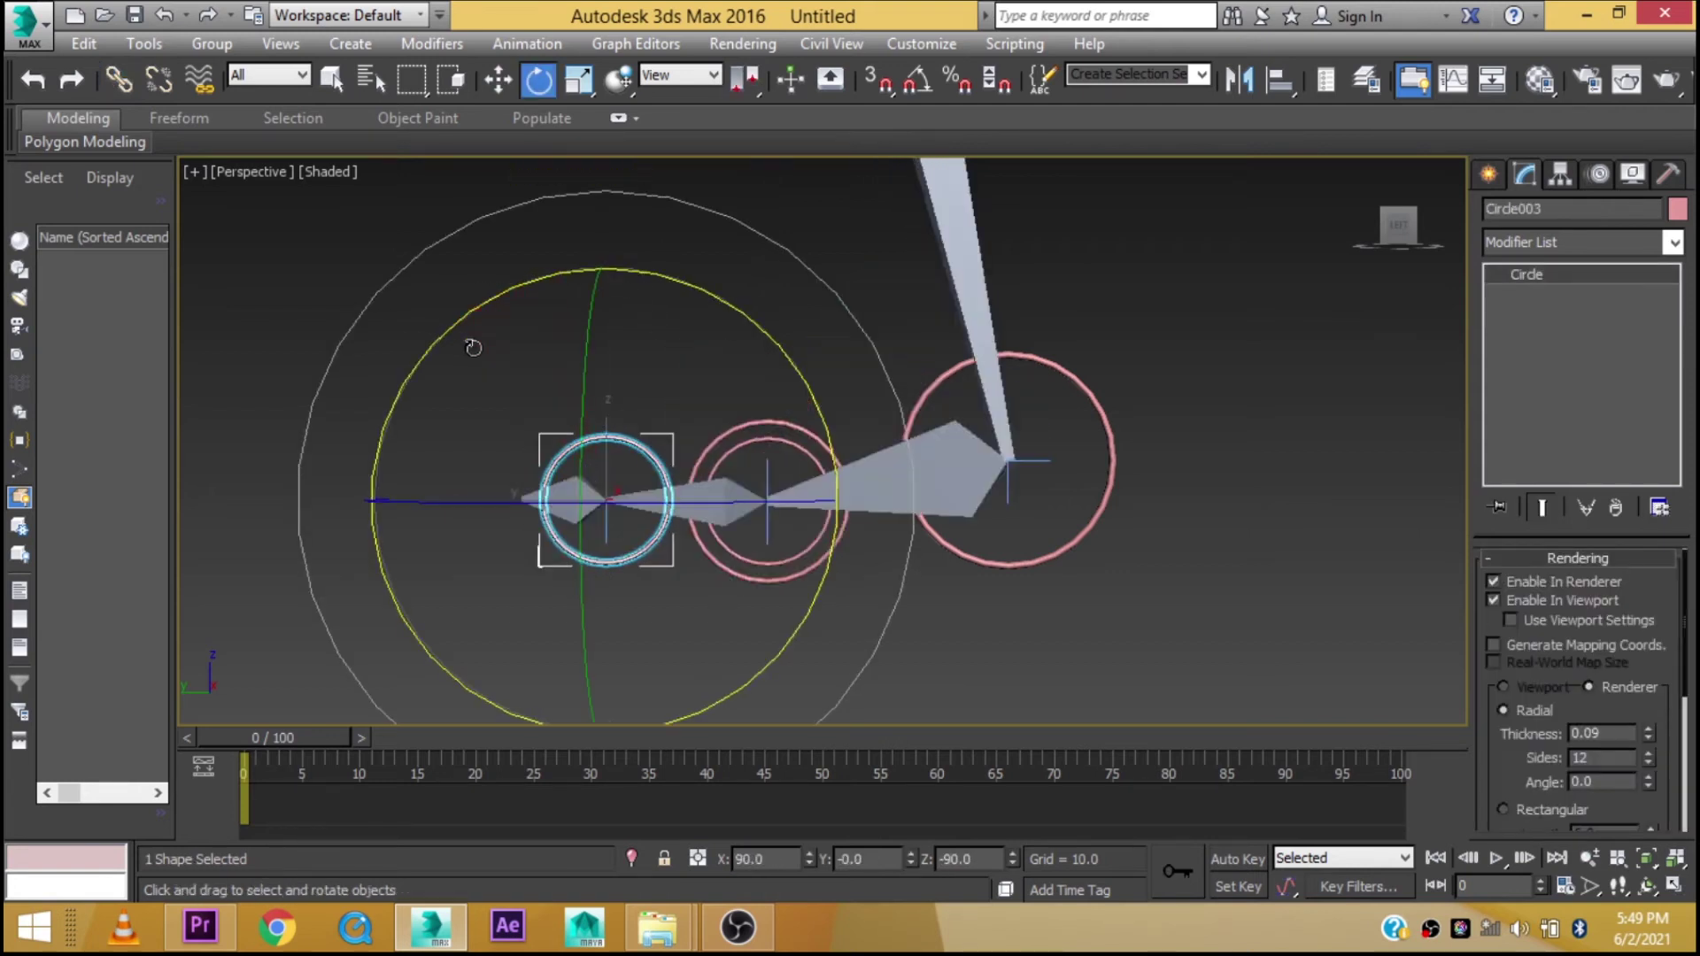
key(w)
middle_drag(781, 518, 757, 529)
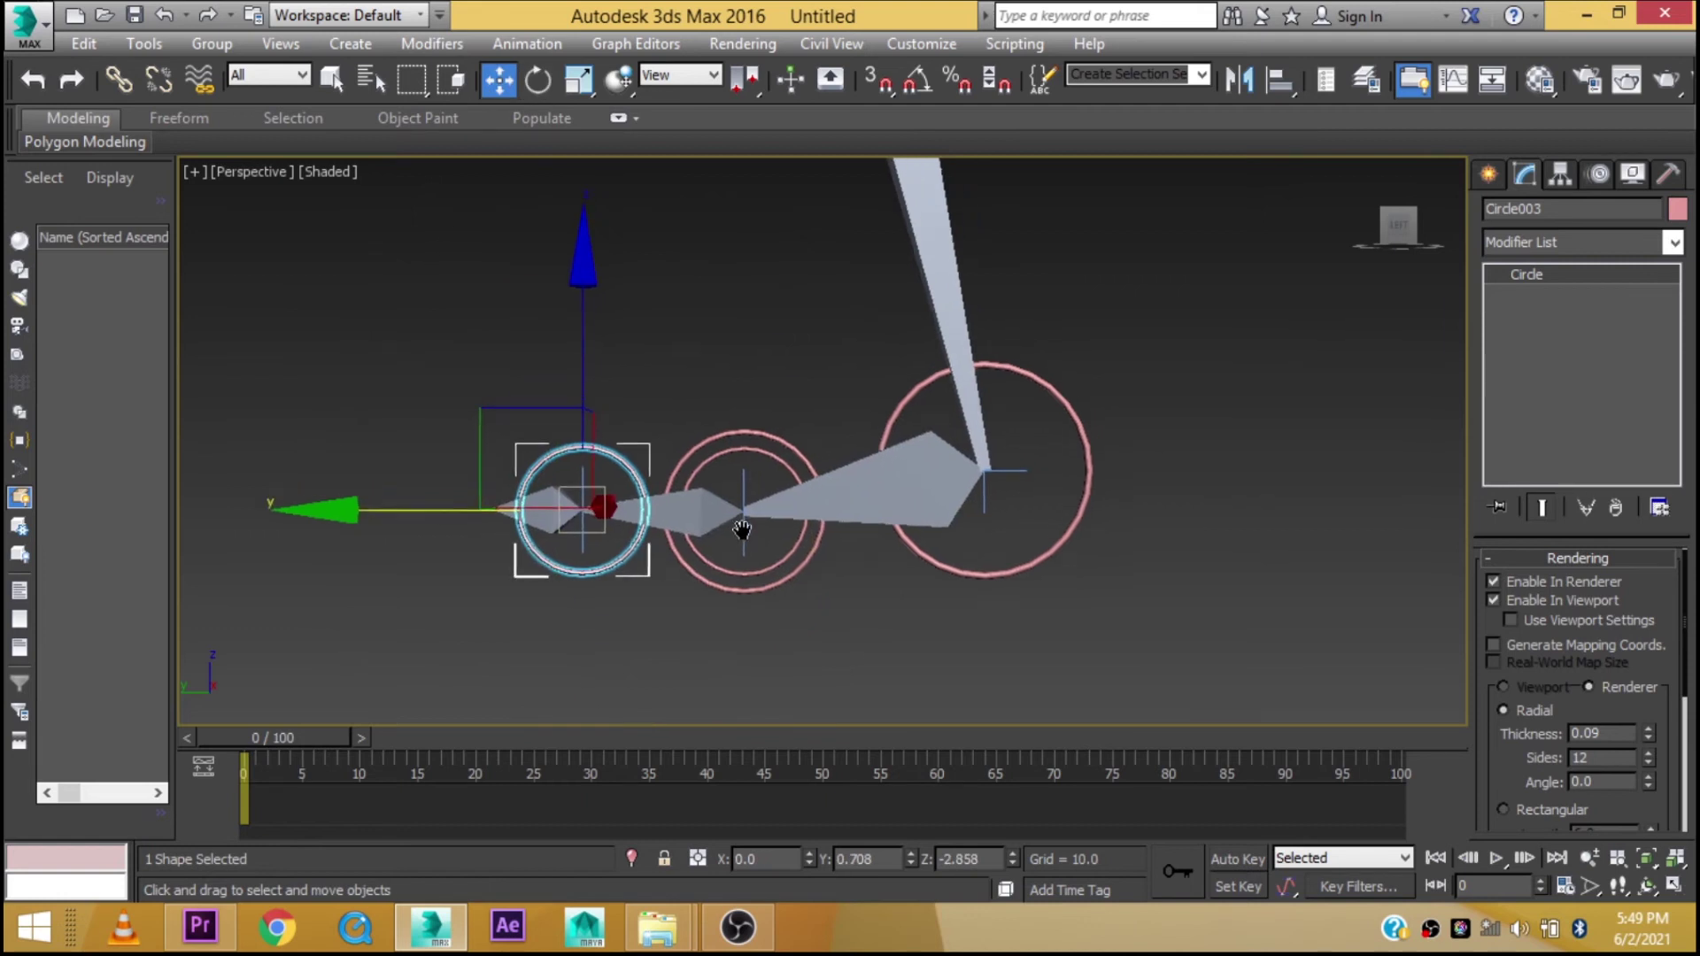
click(687, 308)
click(615, 468)
Link Circle003 to ankle circle Circle001 and test-rotate the whole foot
click(118, 79)
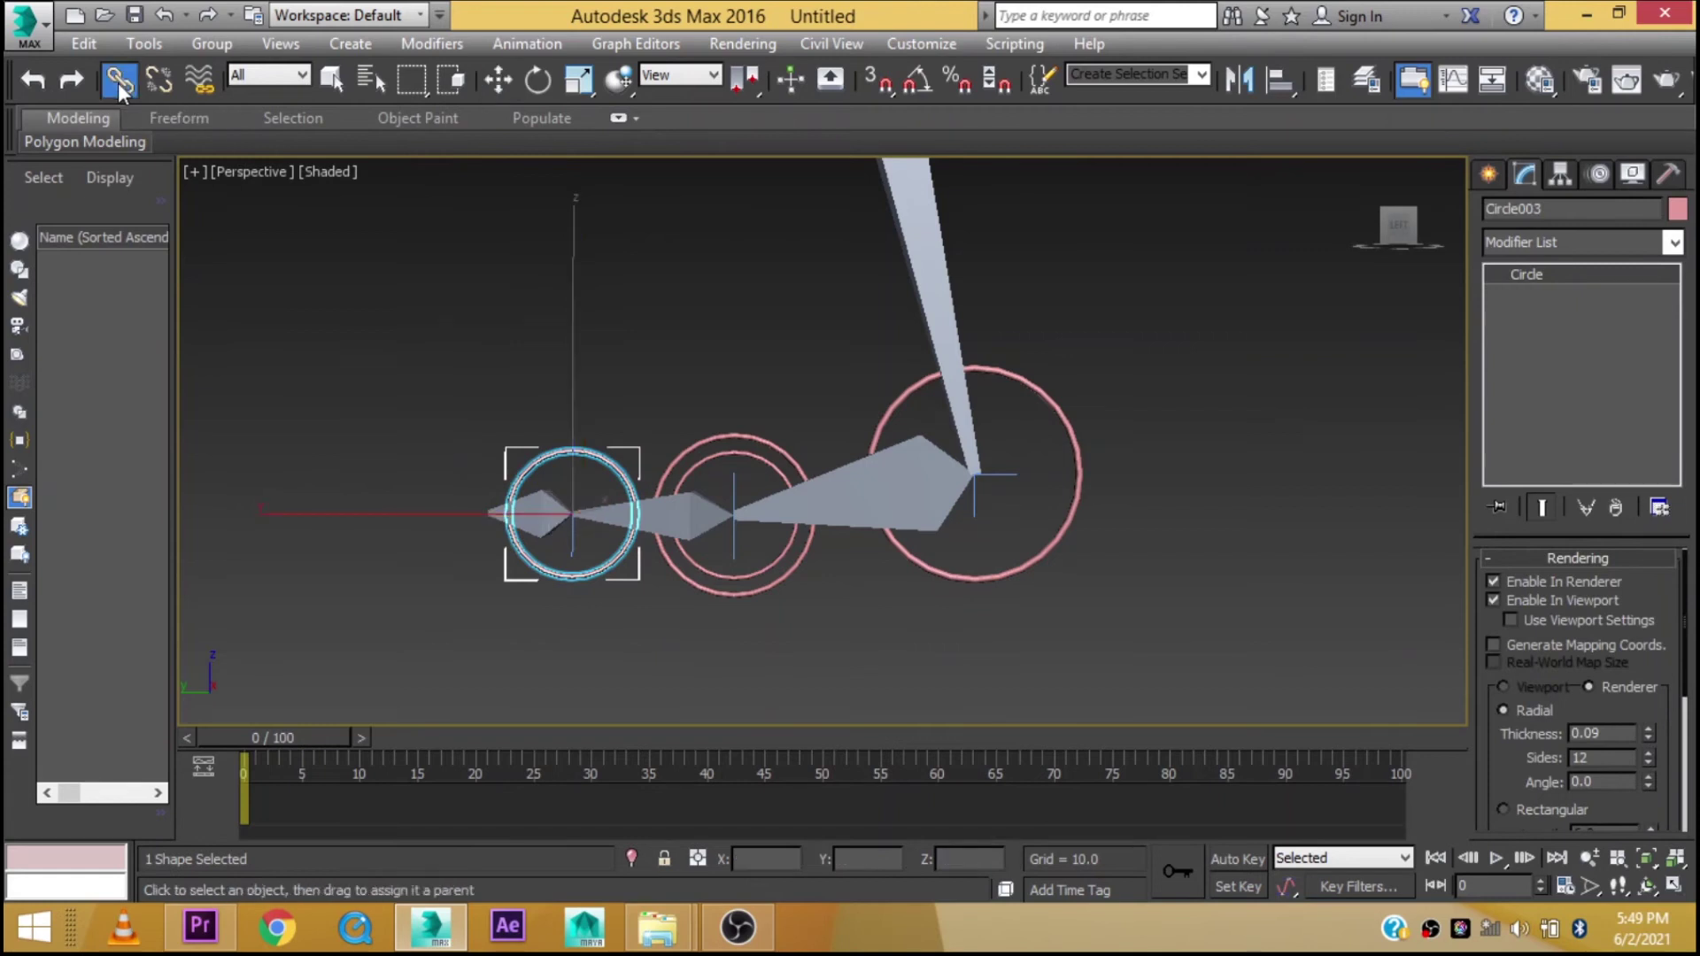
drag(764, 428, 912, 388)
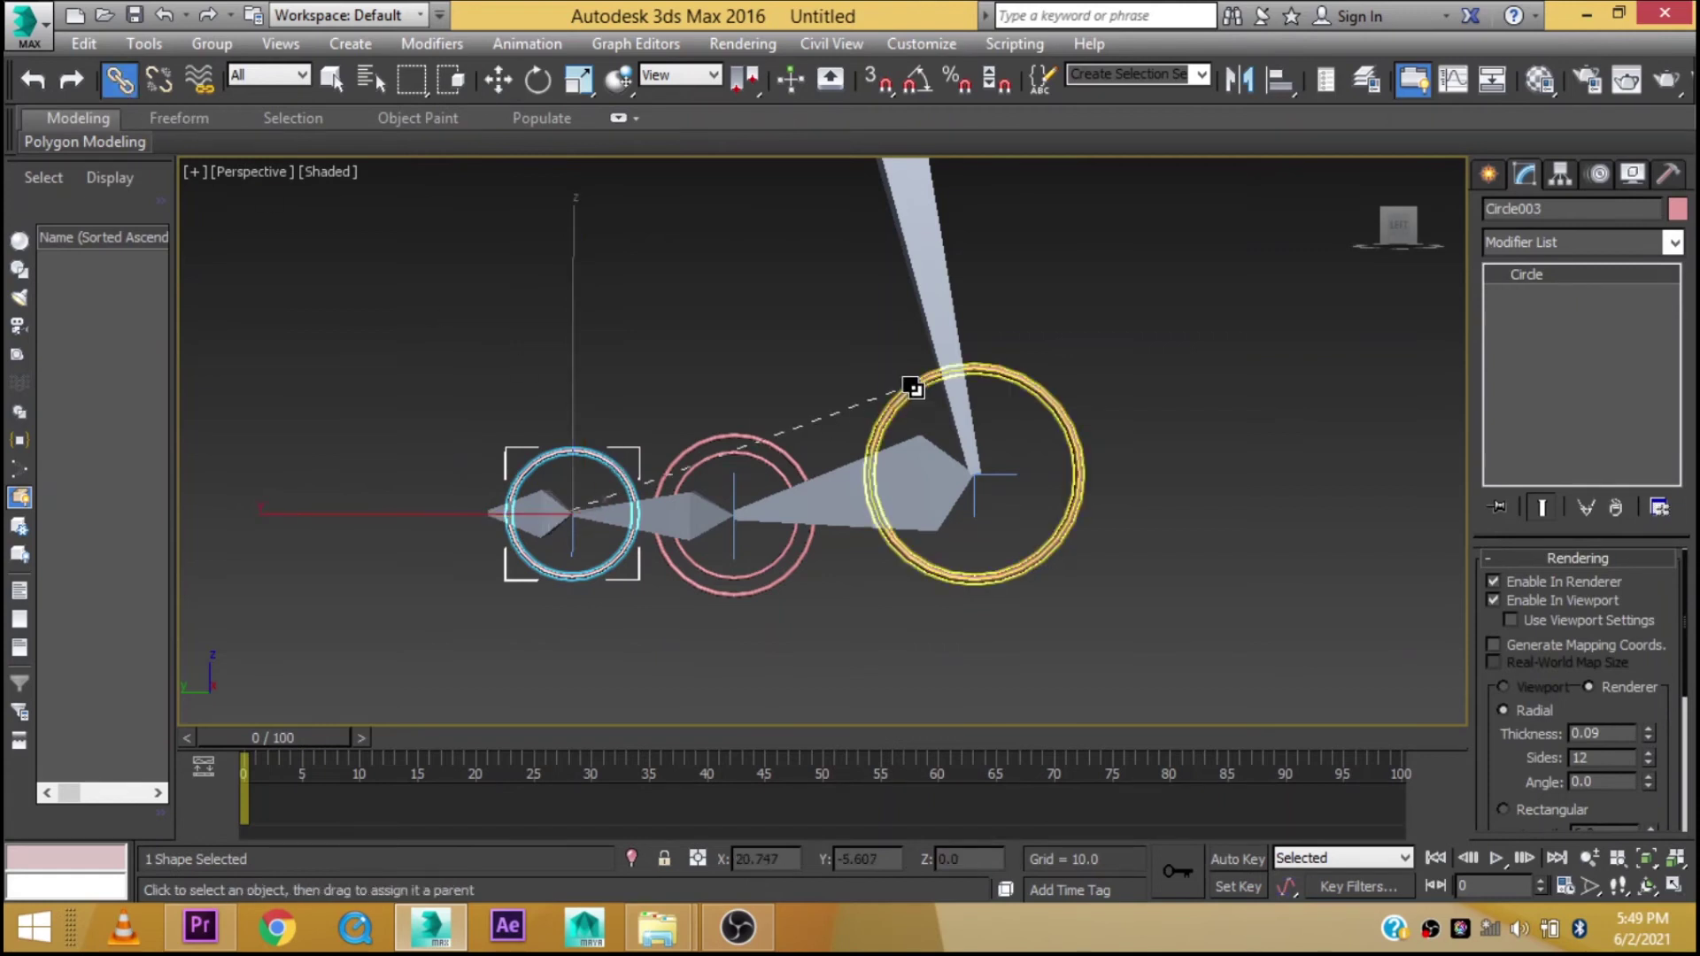
click(1010, 560)
key(e)
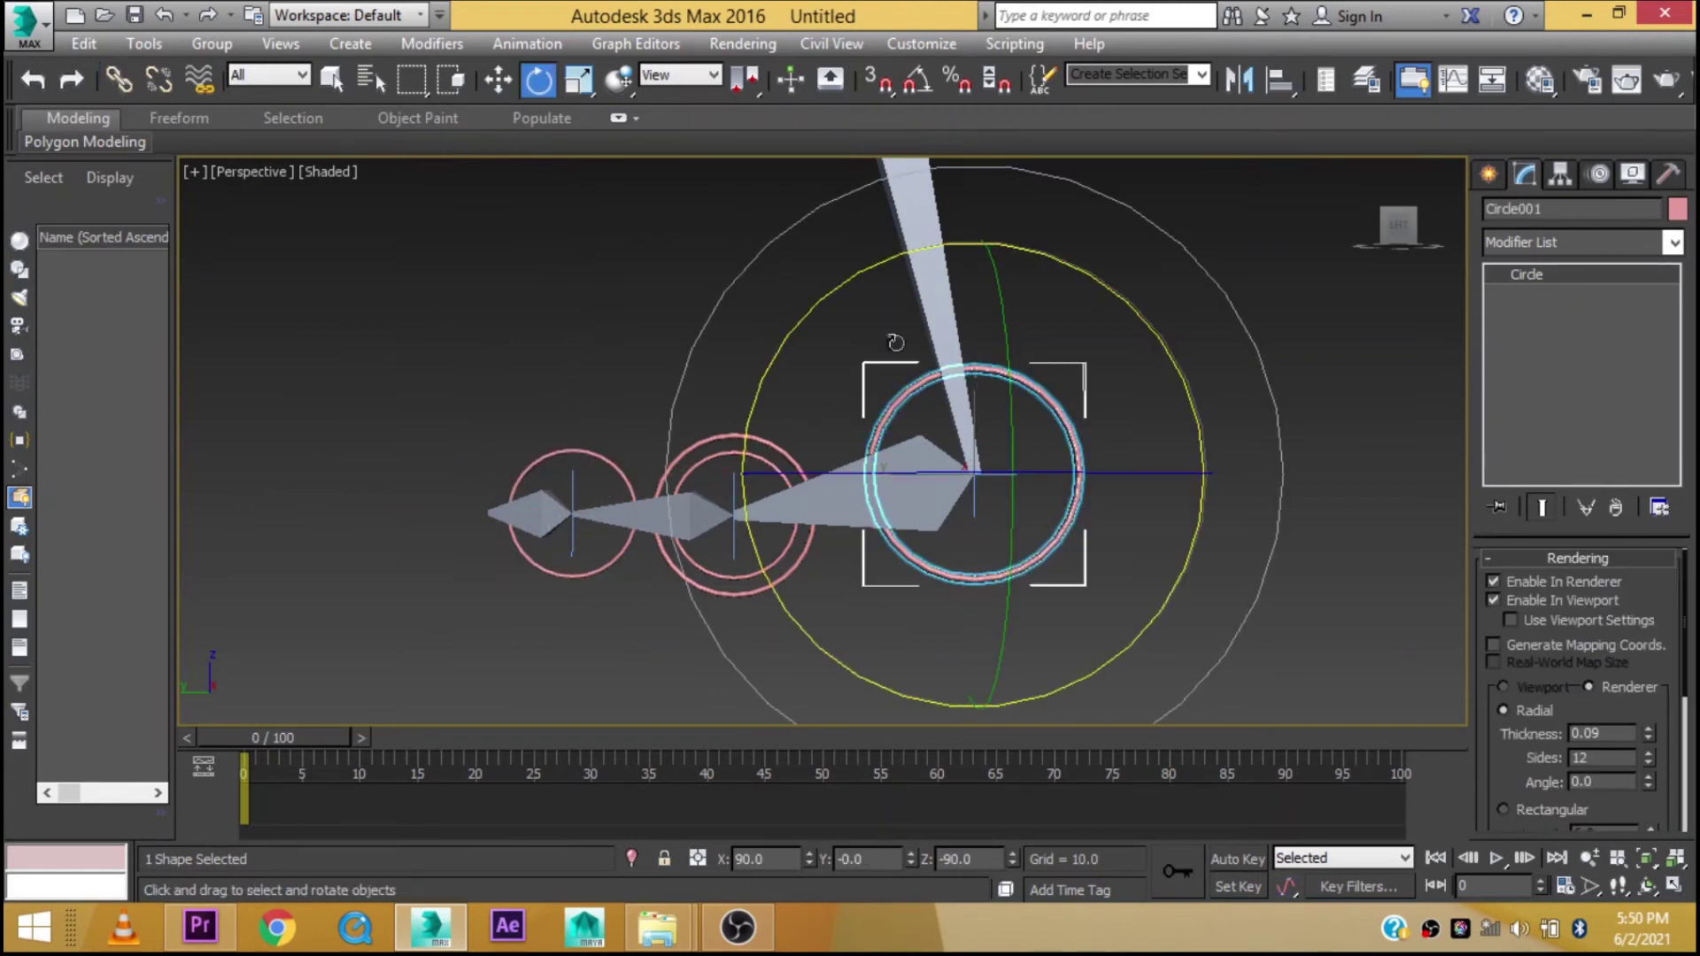
drag(830, 299, 838, 248)
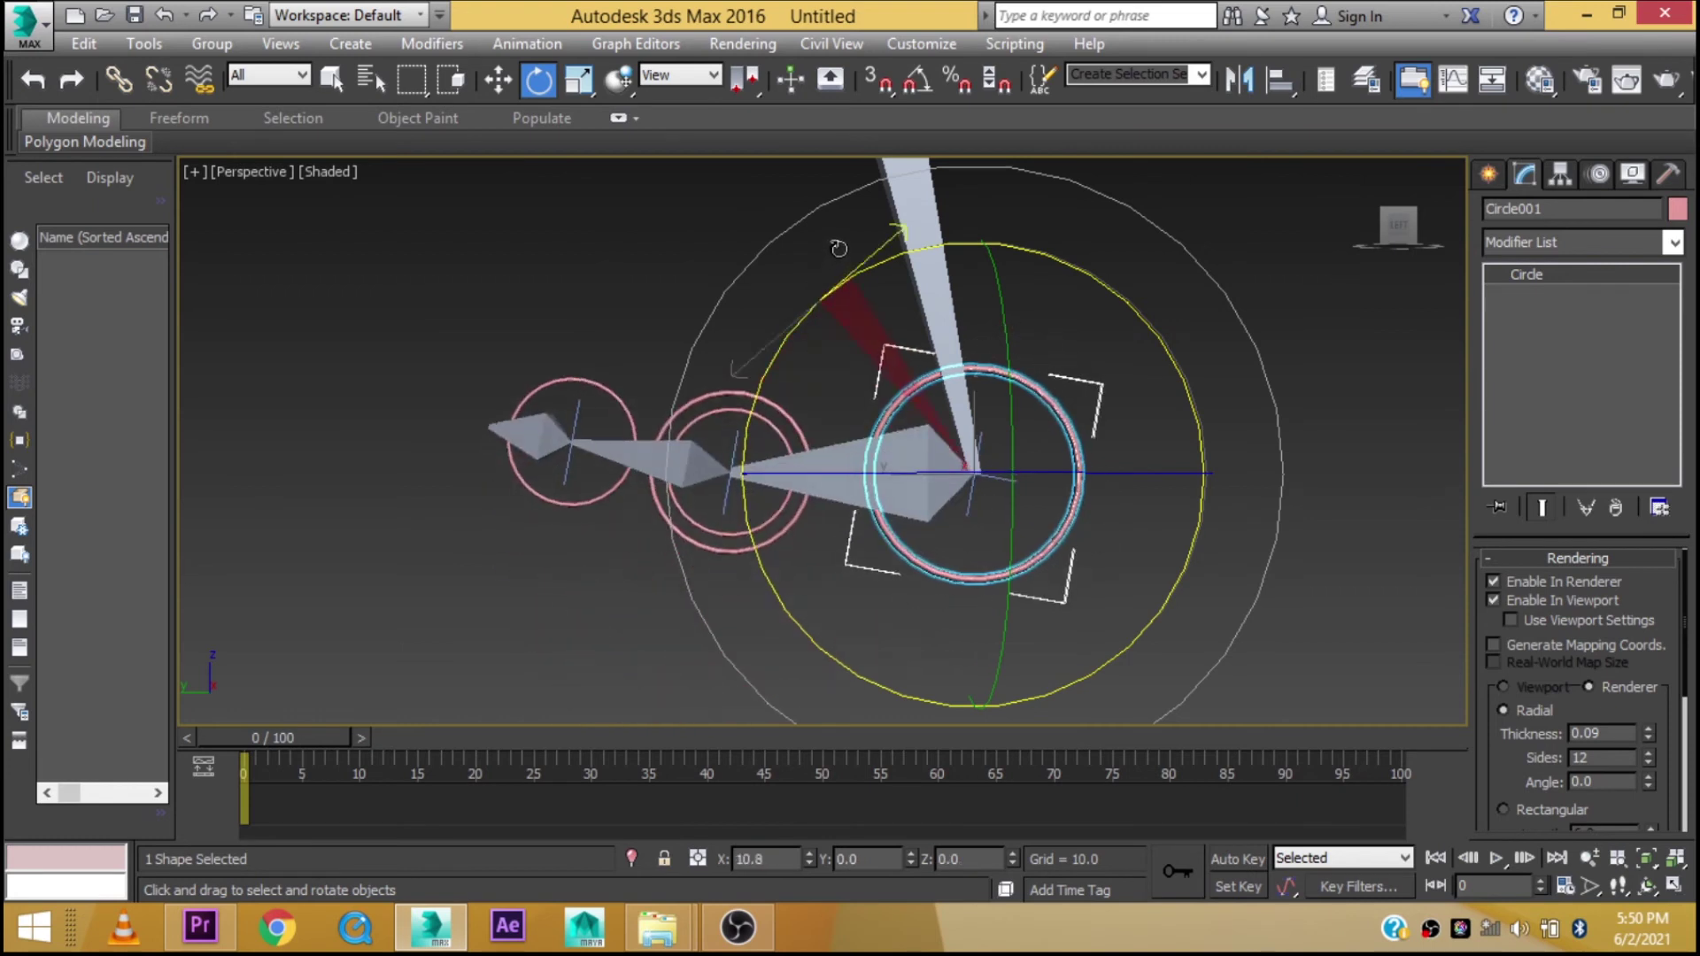
key(w)
Re-test the ankle rotation from a new angle, then restore the viewport layout and zoom out
mouse_move(919, 476)
alt+middle_down()
mouse_move(983, 500)
mouse_move(953, 496)
alt+middle_up()
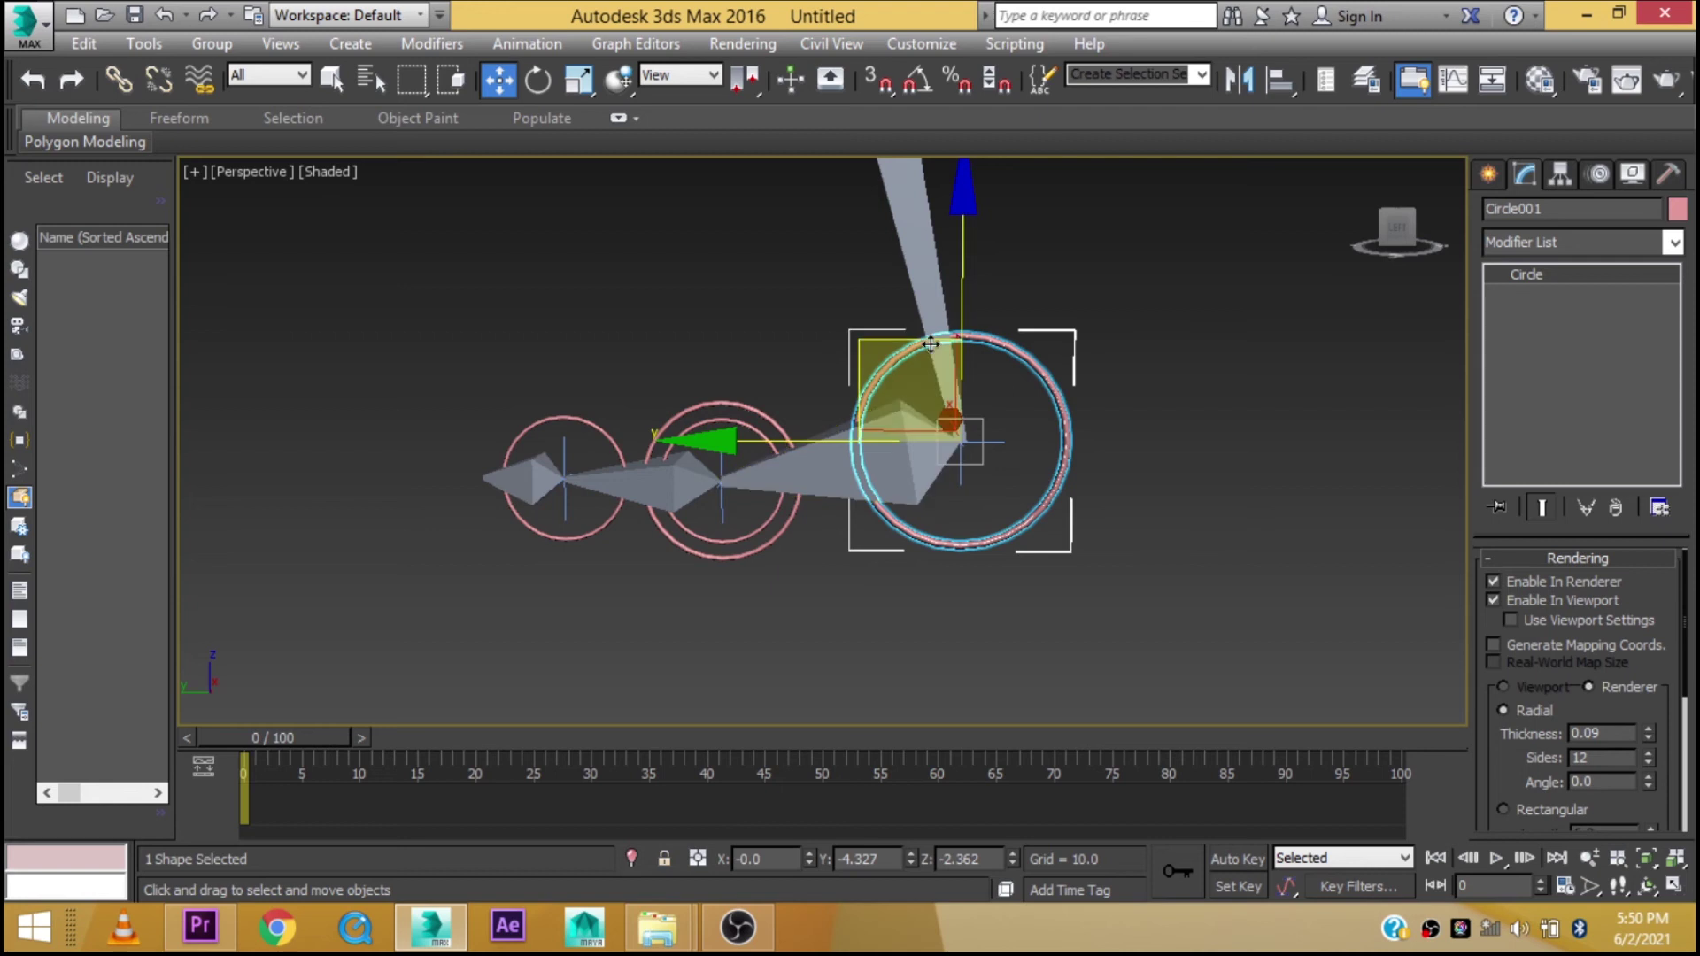
key(e)
drag(827, 286, 808, 296)
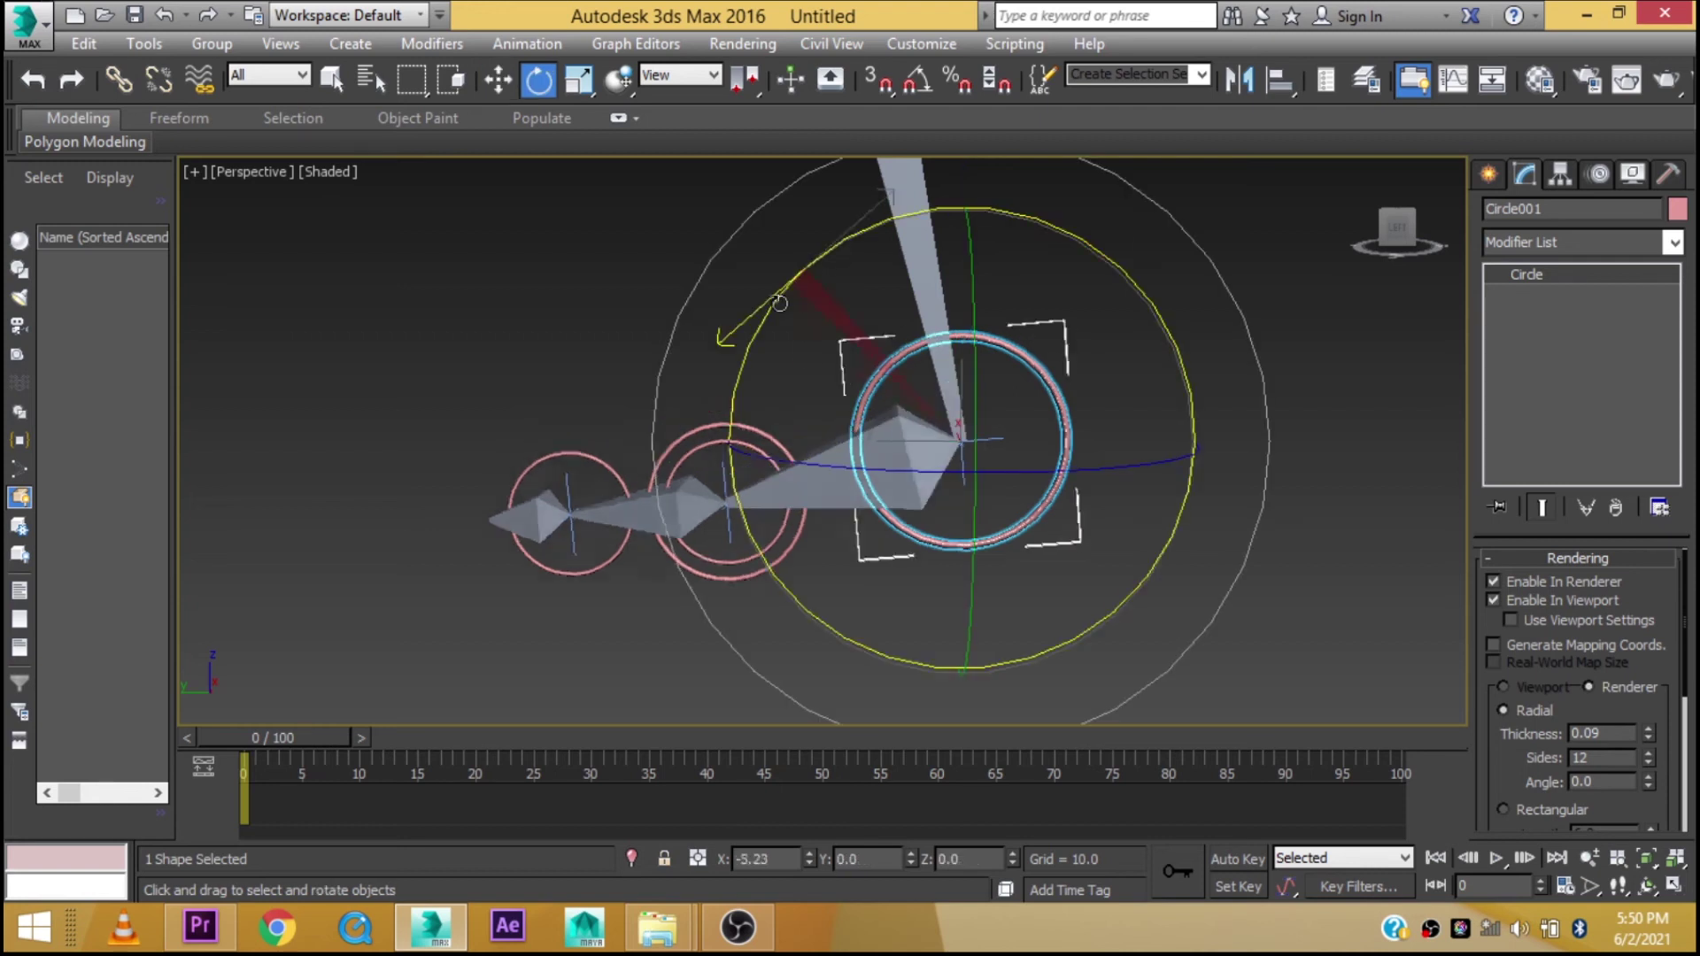
key(alt+w)
key(alt+w)
scroll(875, 443, down, 3)
scroll(1045, 495, down, 3)
scroll(1131, 561, down, 1)
Draw a rectangle, Rectangle001, around the foot bones
key(w)
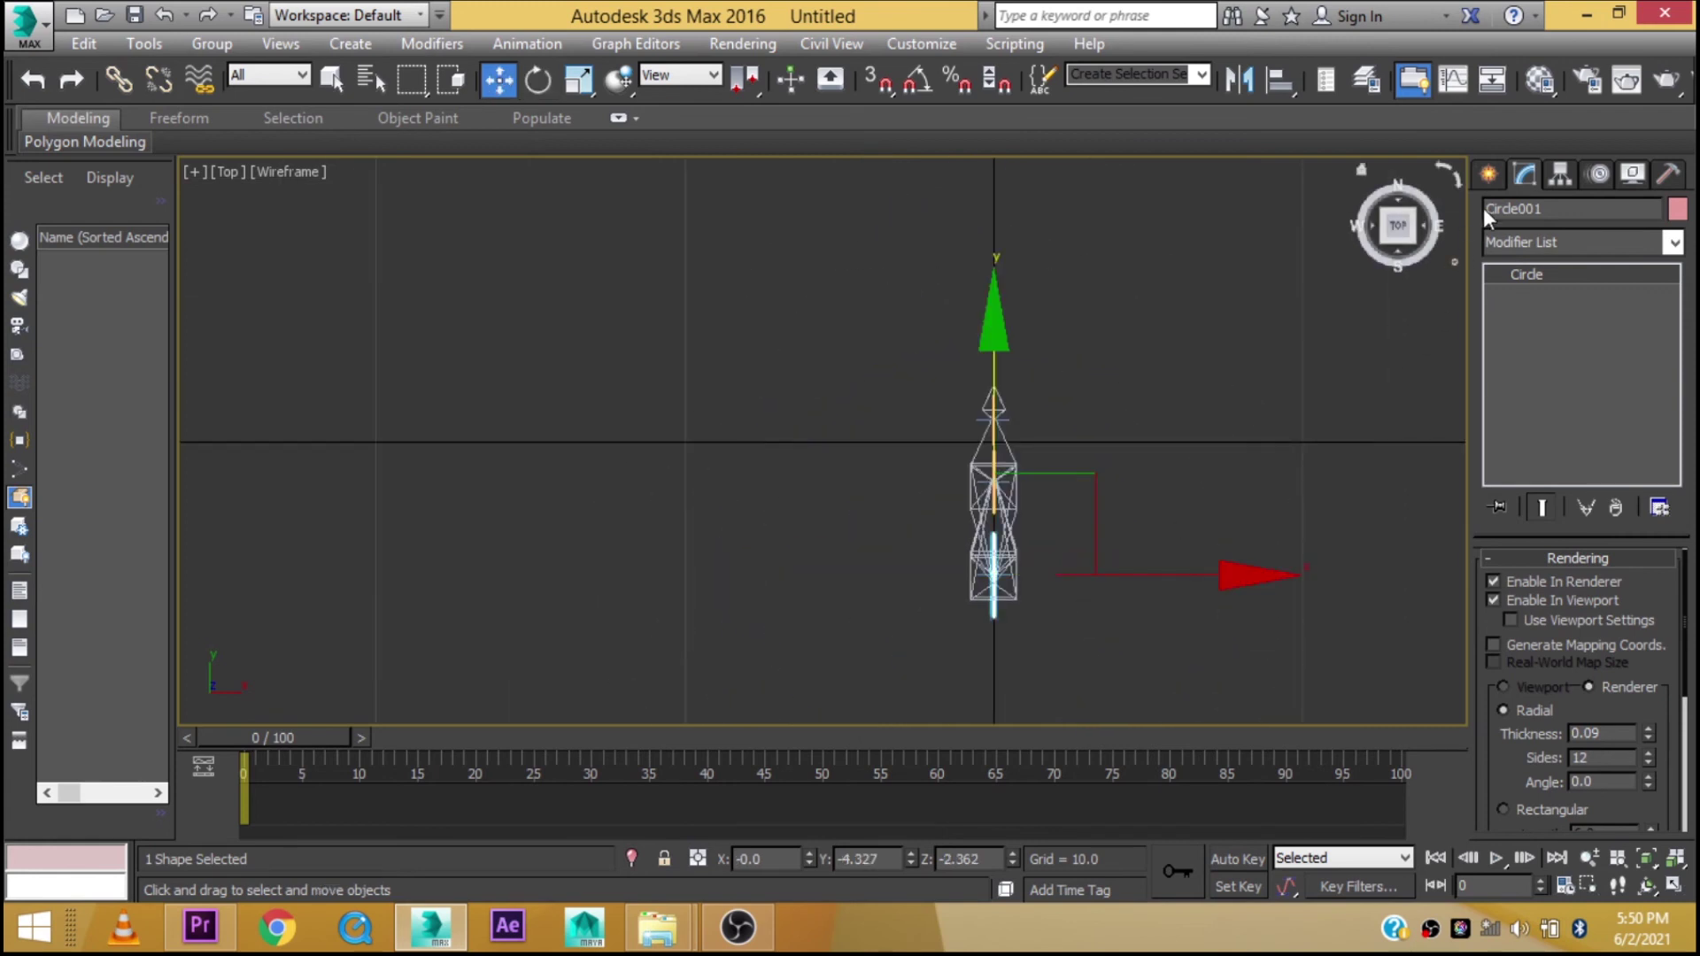
click(1487, 177)
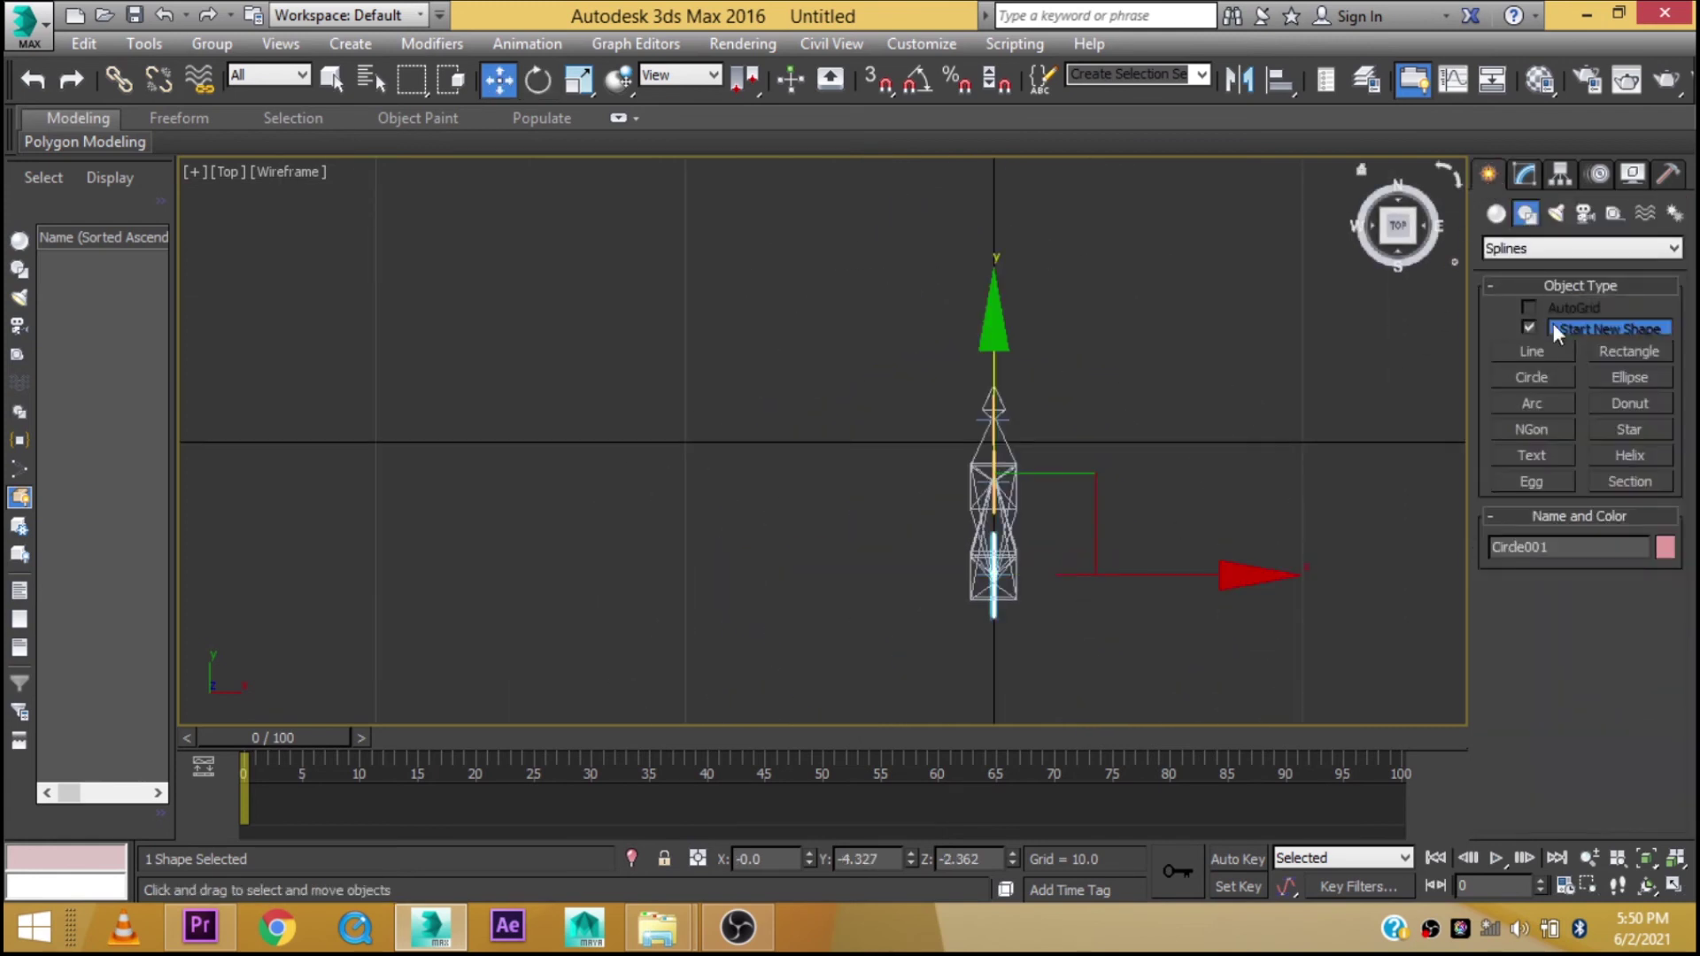
click(1637, 356)
drag(947, 391, 1064, 634)
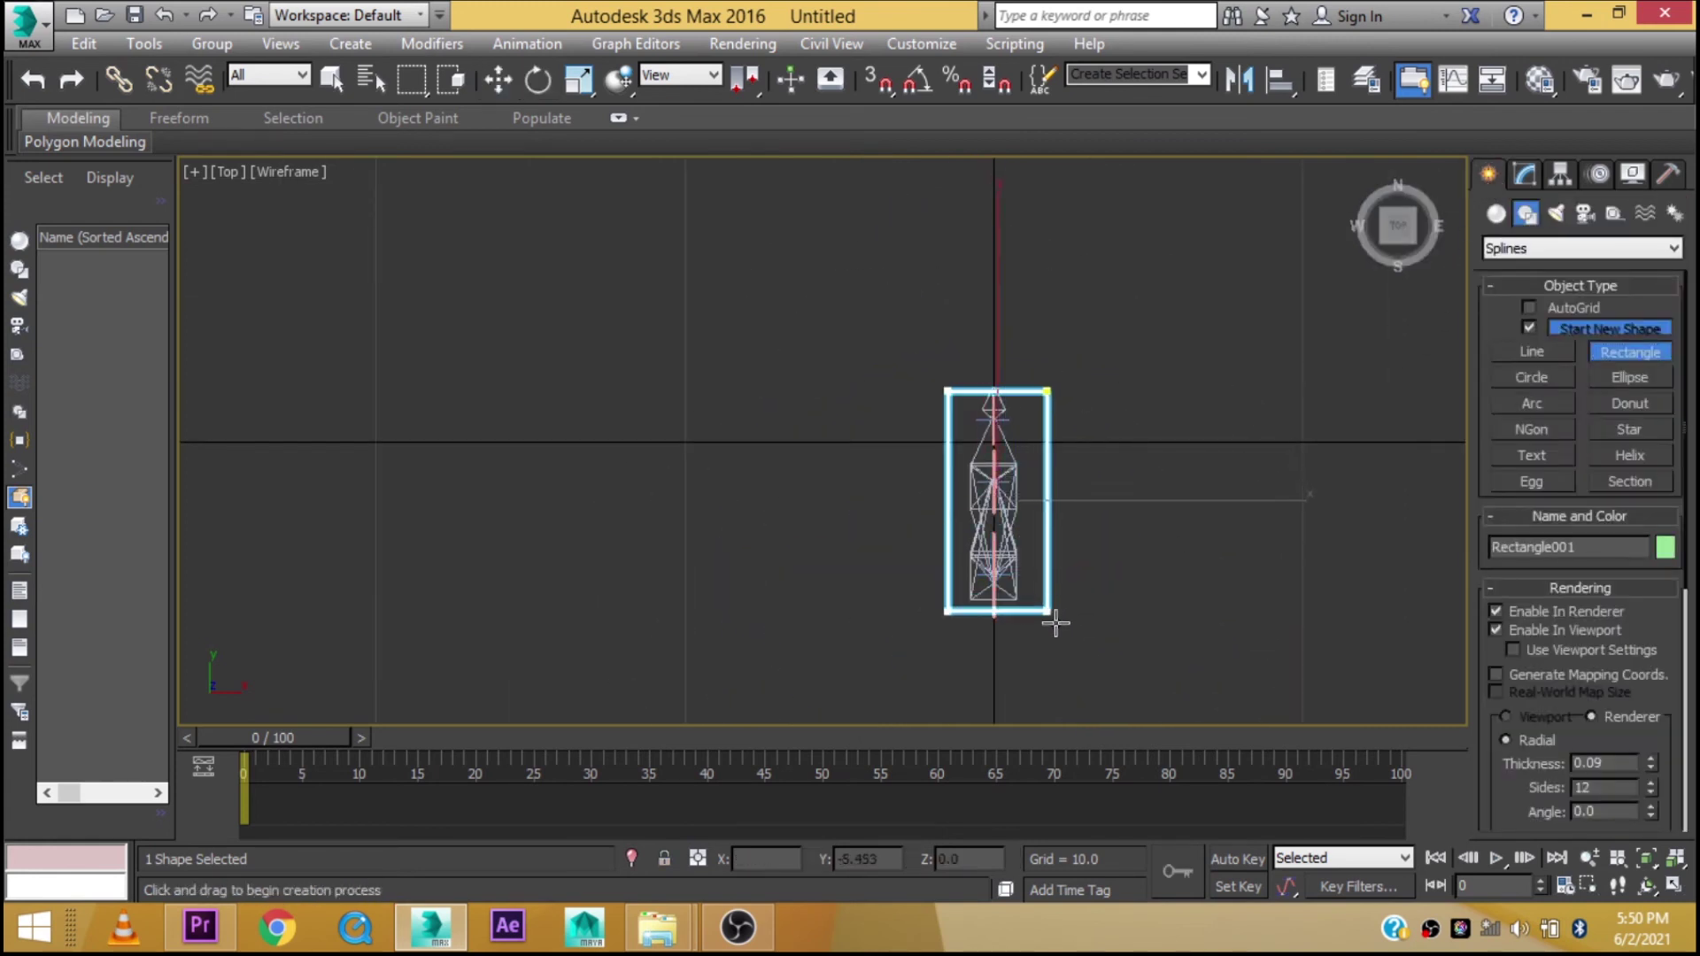
key(alt+w)
key(alt+w)
Align the rectangle's centre to a bone
key(alt+a)
click(725, 479)
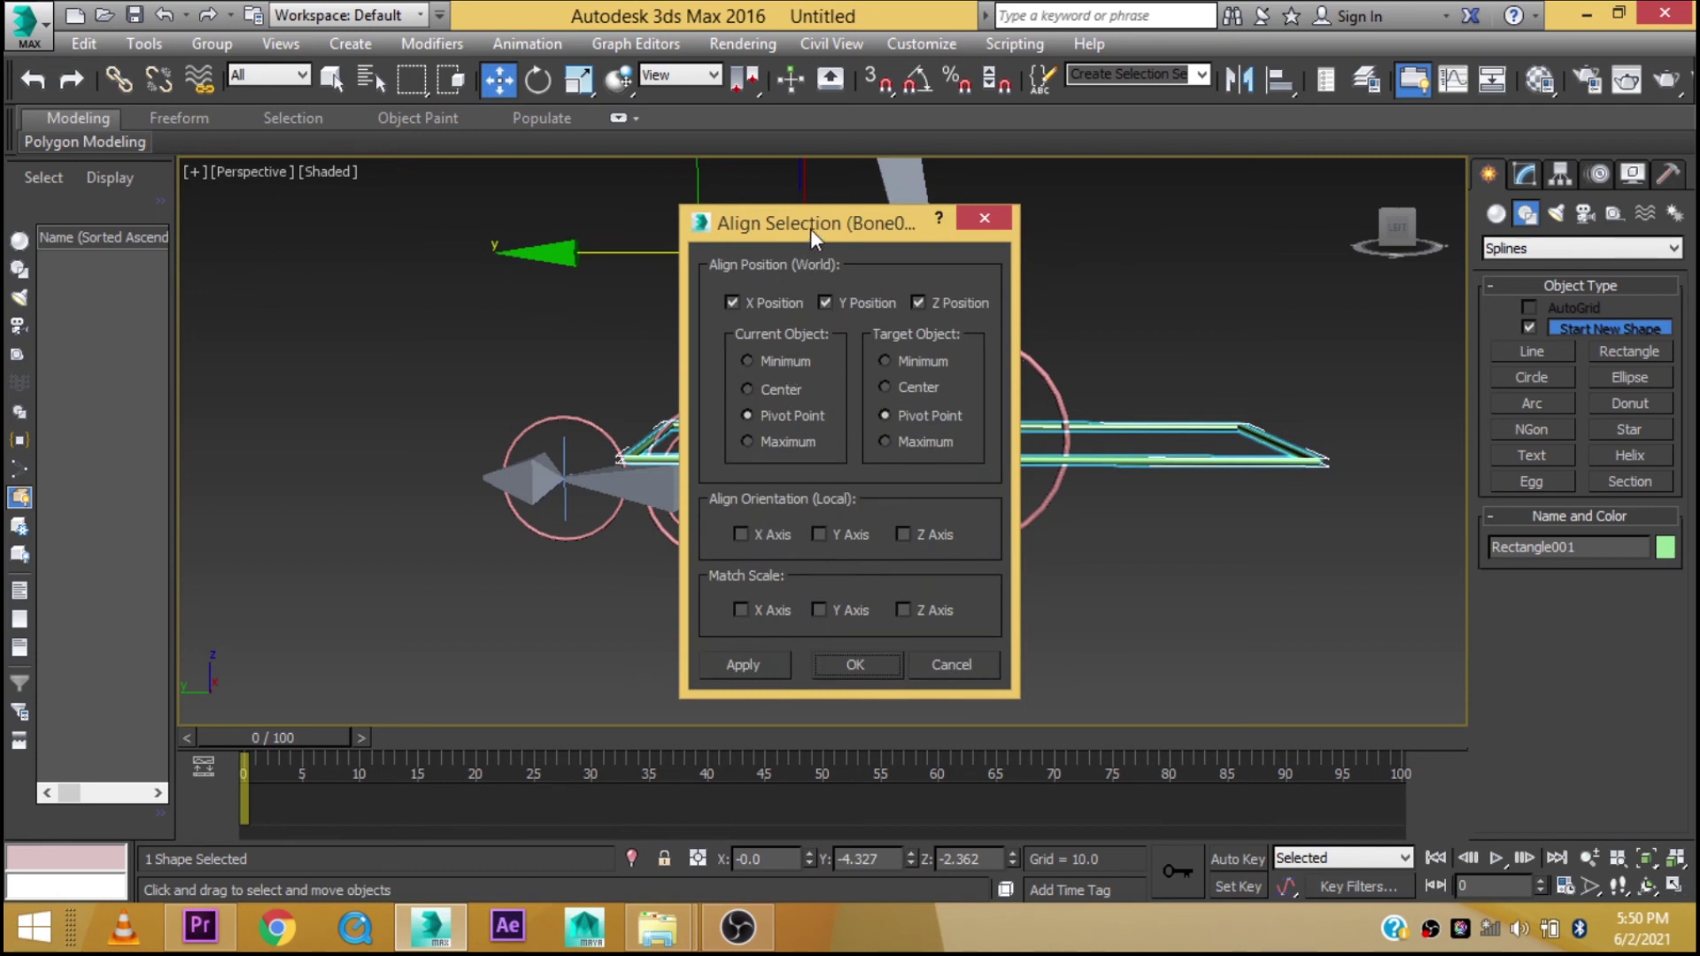
drag(810, 225, 1140, 223)
click(1235, 379)
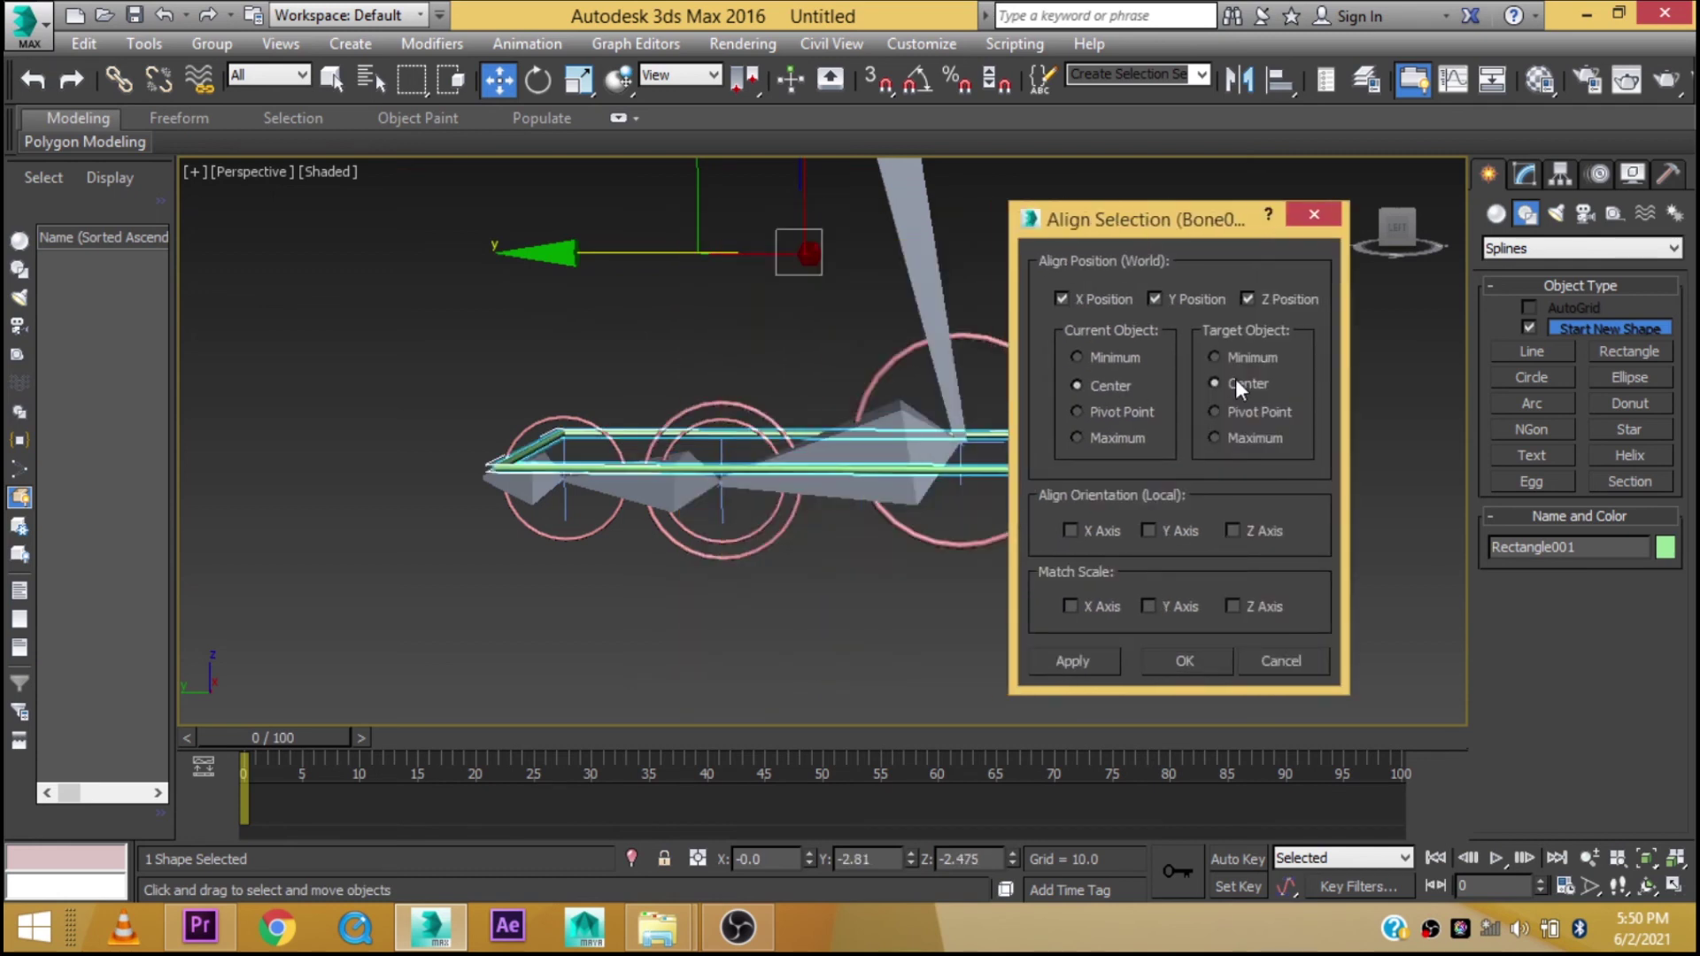
click(1185, 661)
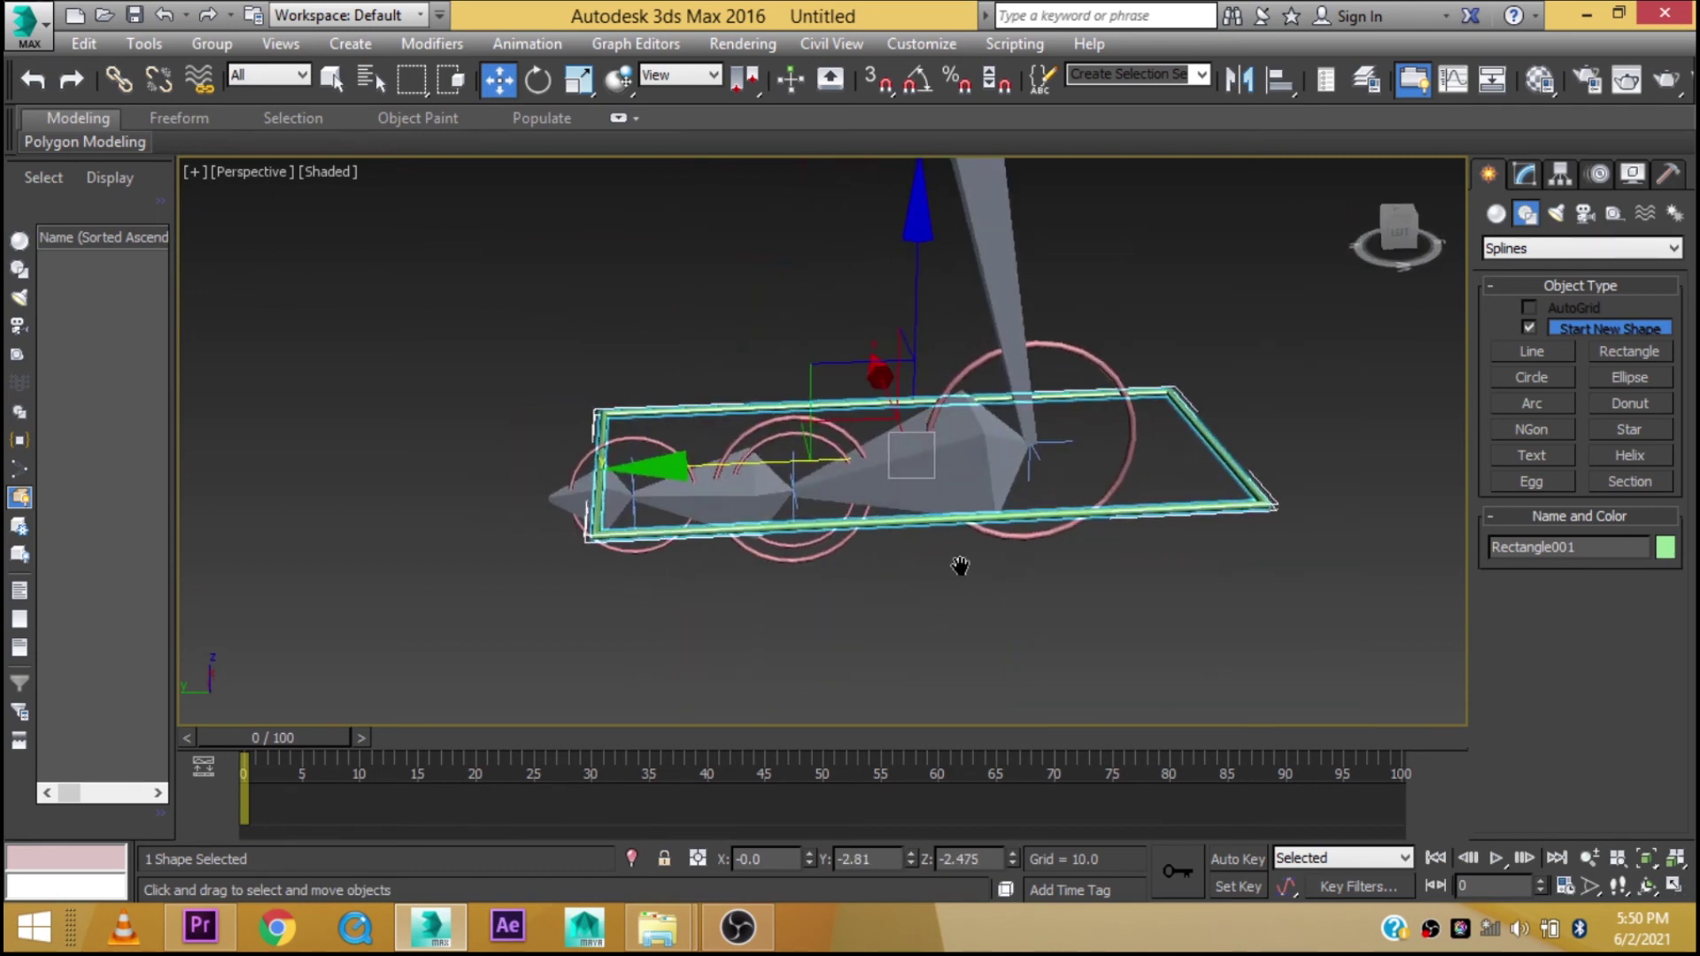
scroll(960, 562, up, 3)
middle_drag(959, 561, 803, 565)
scroll(803, 565, up, 4)
Align the rectangle to another bone and lower it just beneath the foot
key(alt+a)
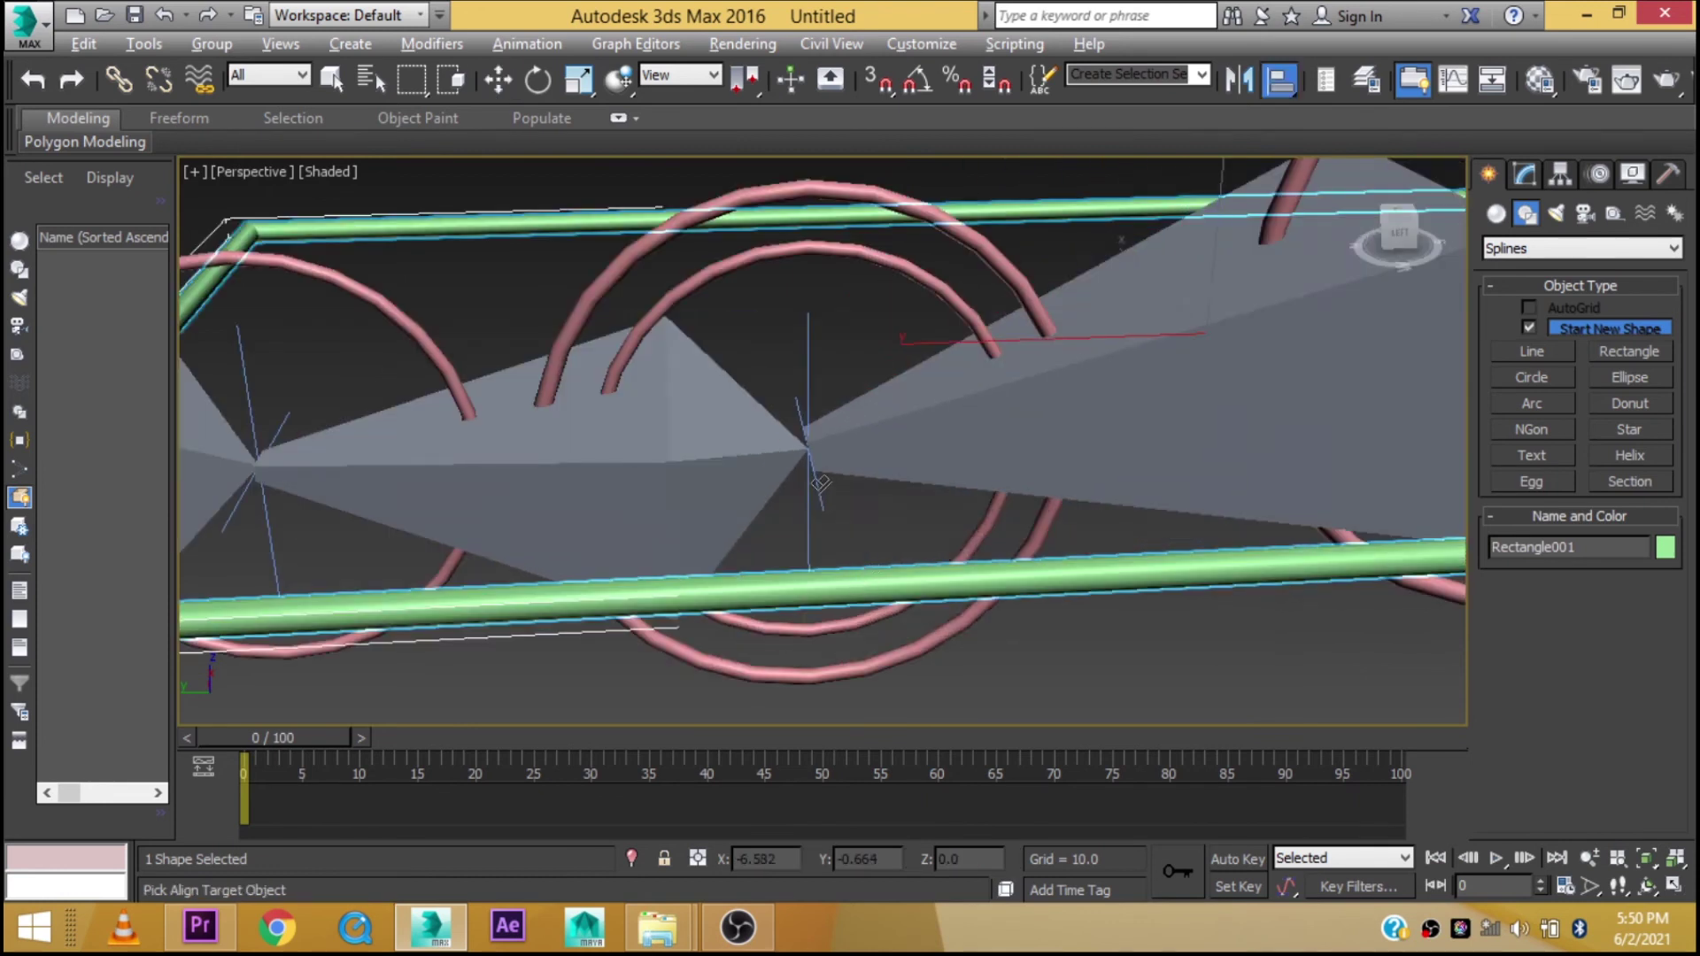
alt+middle_drag(813, 475, 839, 574)
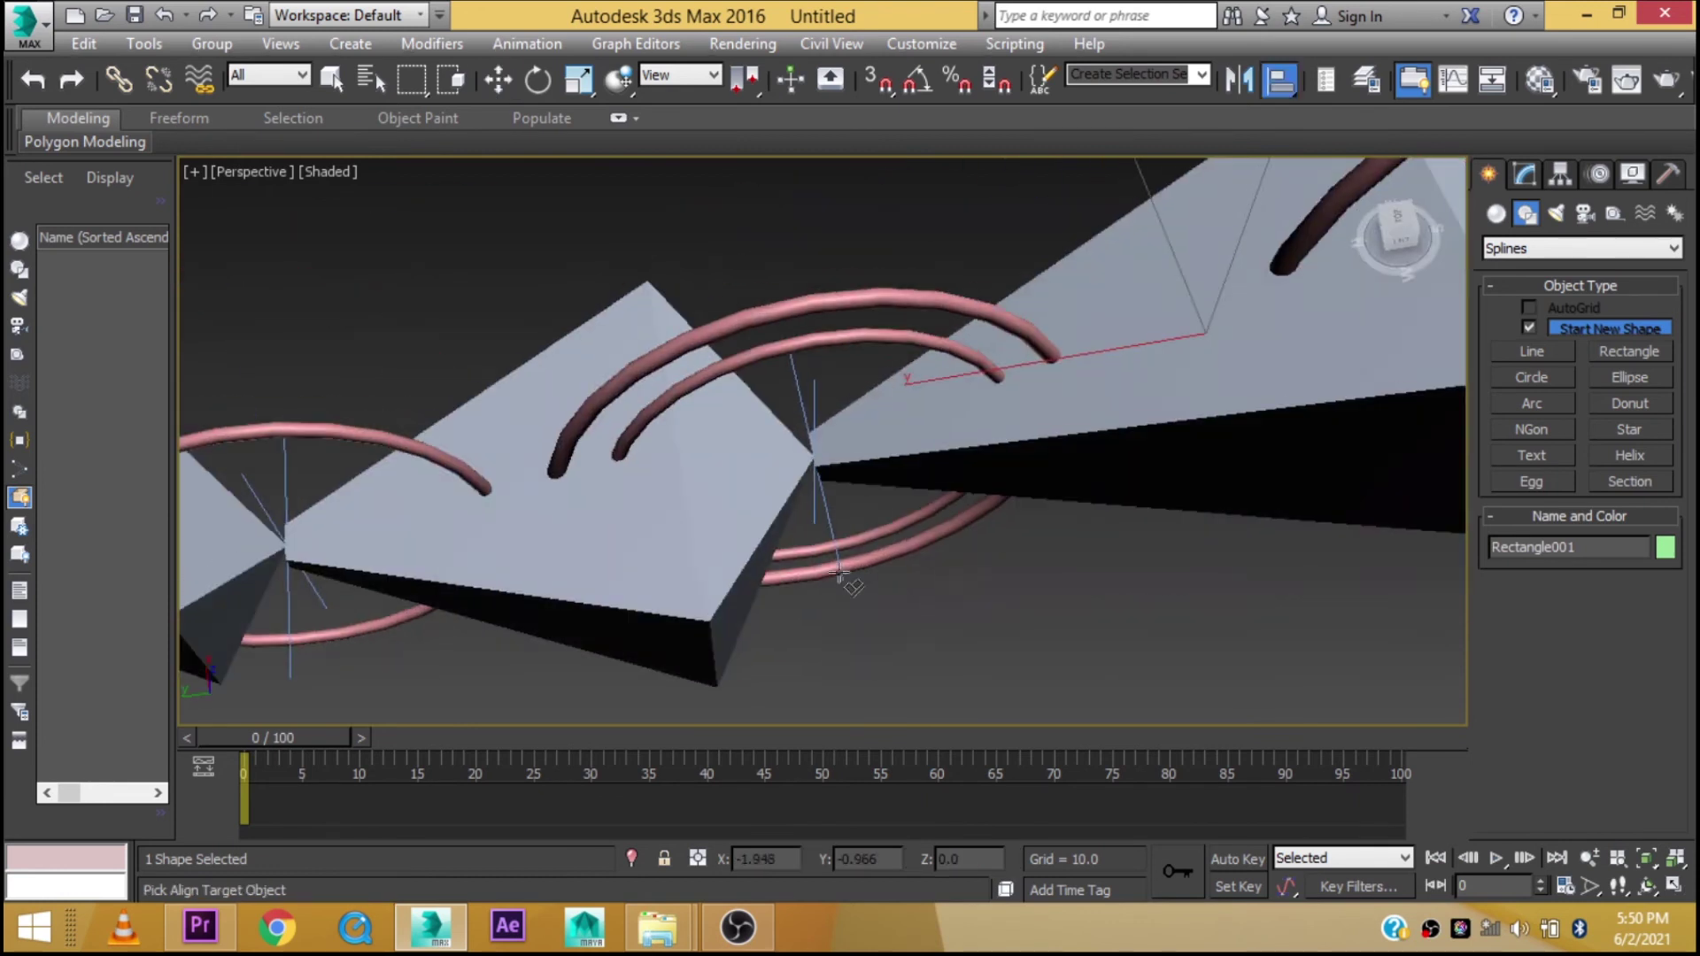
click(817, 480)
click(1142, 654)
mouse_move(1142, 654)
alt+middle_down()
mouse_move(1070, 480)
mouse_move(928, 252)
alt+middle_up()
scroll(1069, 480, down, 5)
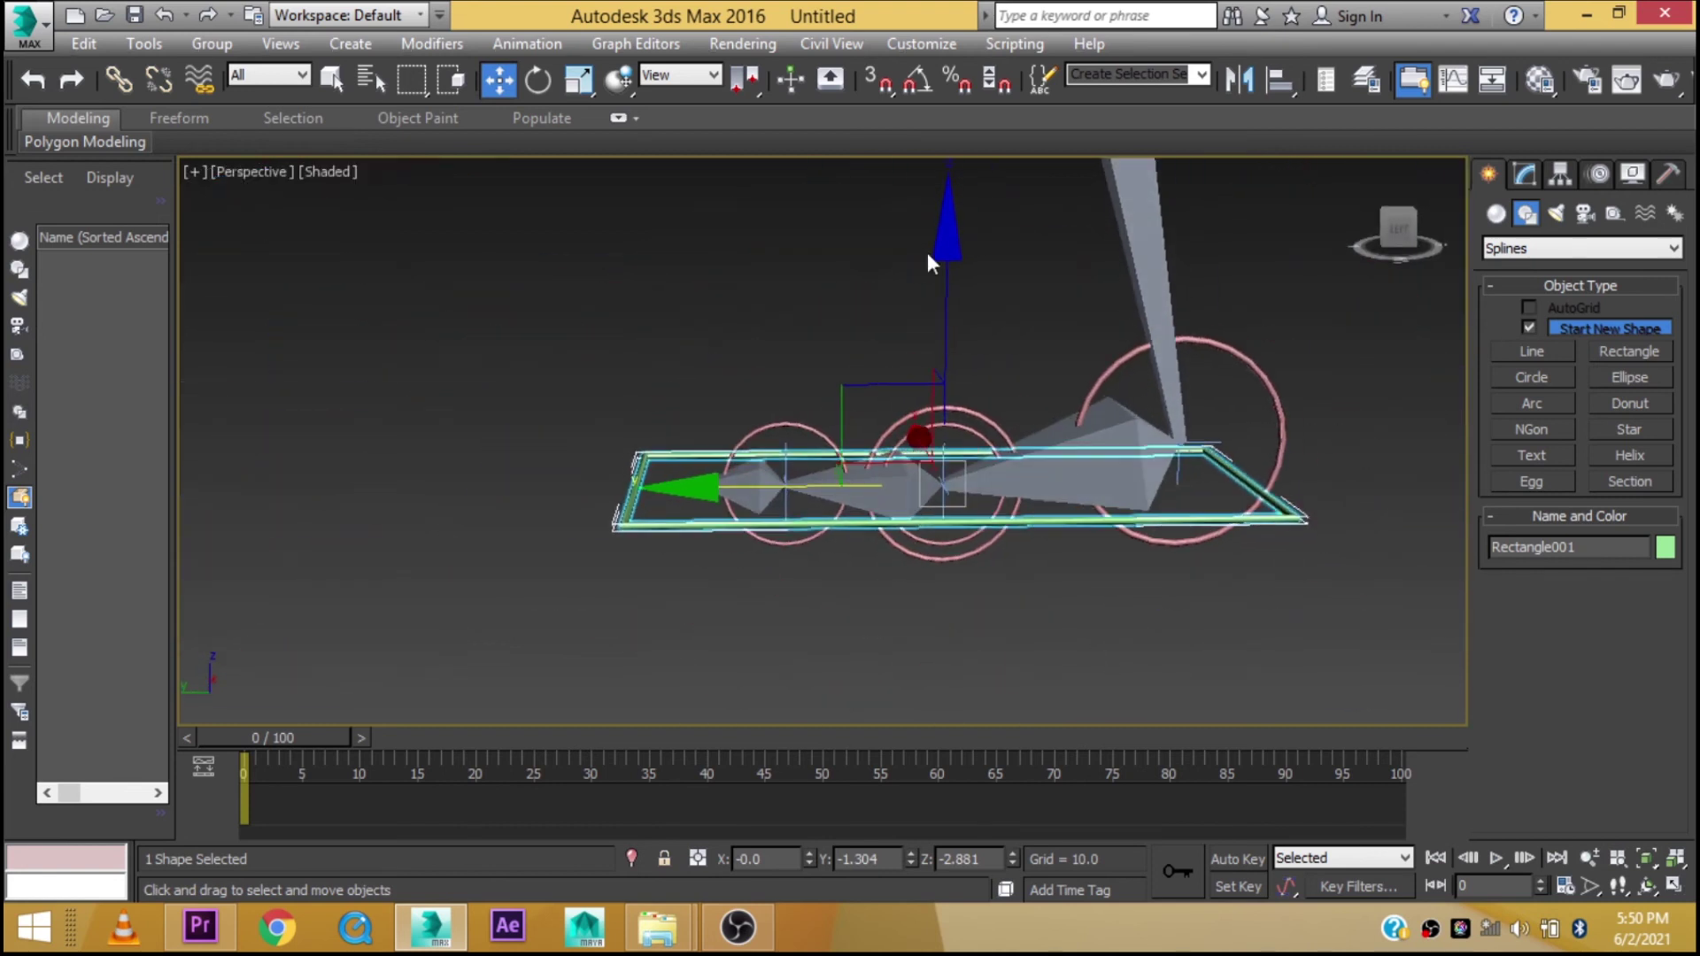
drag(953, 242, 953, 292)
mouse_move(953, 292)
alt+middle_down()
mouse_move(911, 457)
mouse_move(955, 447)
alt+middle_up()
drag(567, 537, 620, 525)
Freeze the rectangle's transforms
alt+right_click(815, 463)
click(741, 380)
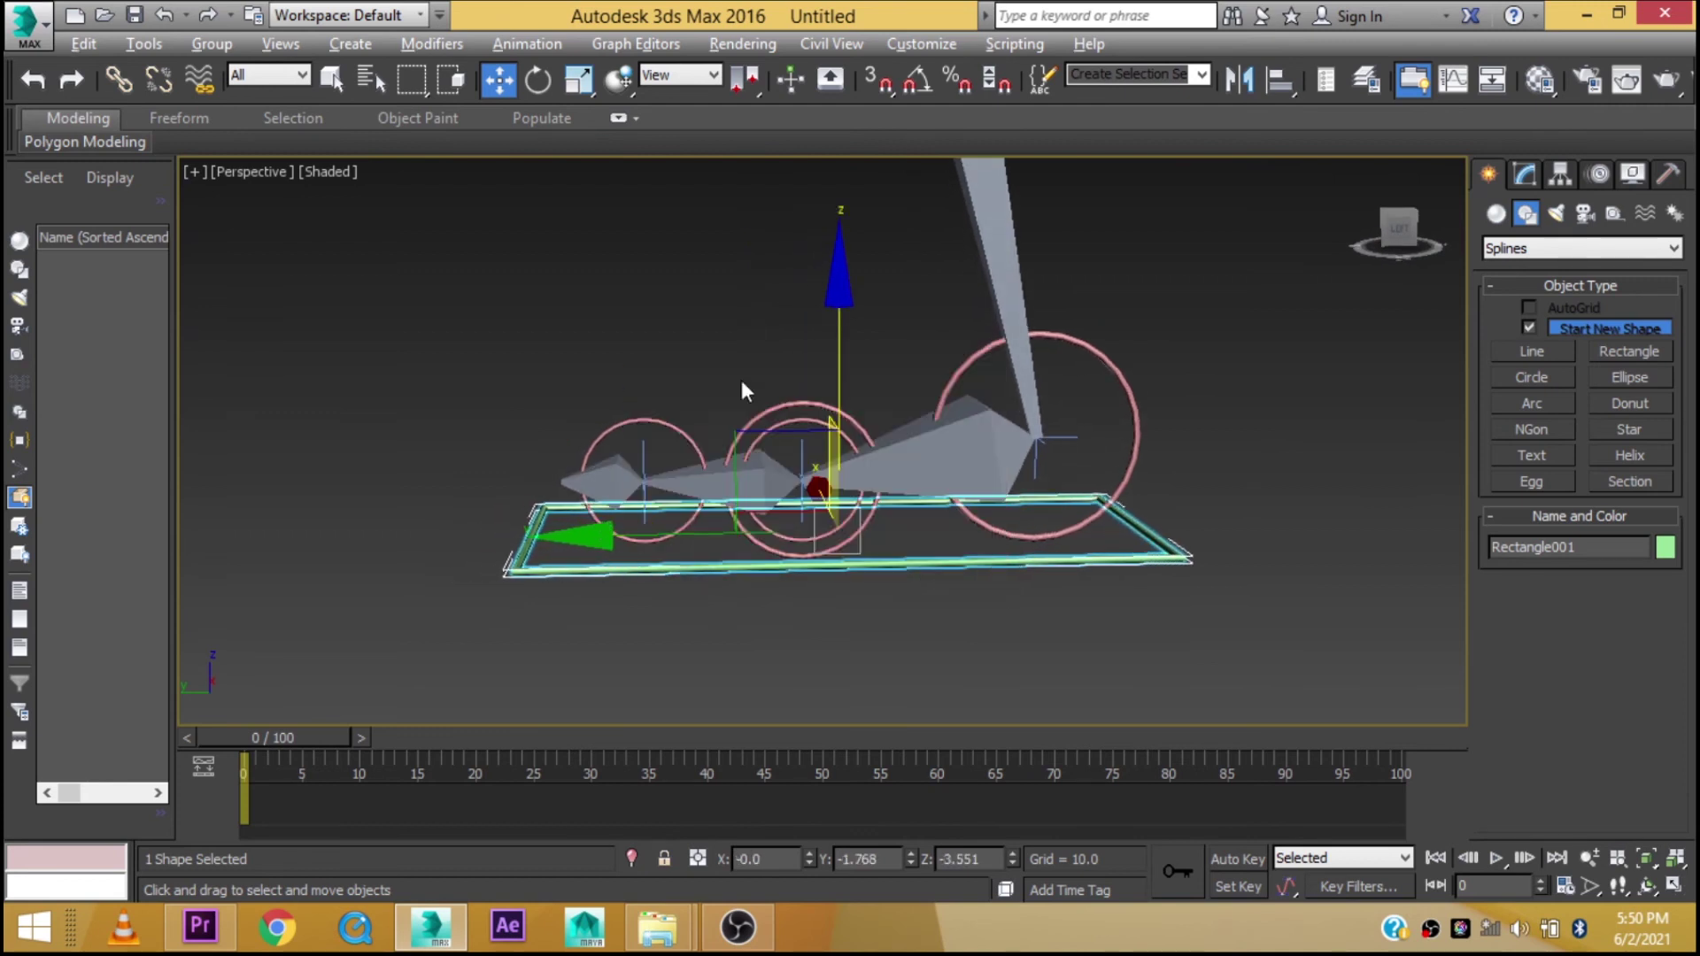
click(961, 618)
alt+middle_drag(917, 572, 1297, 354)
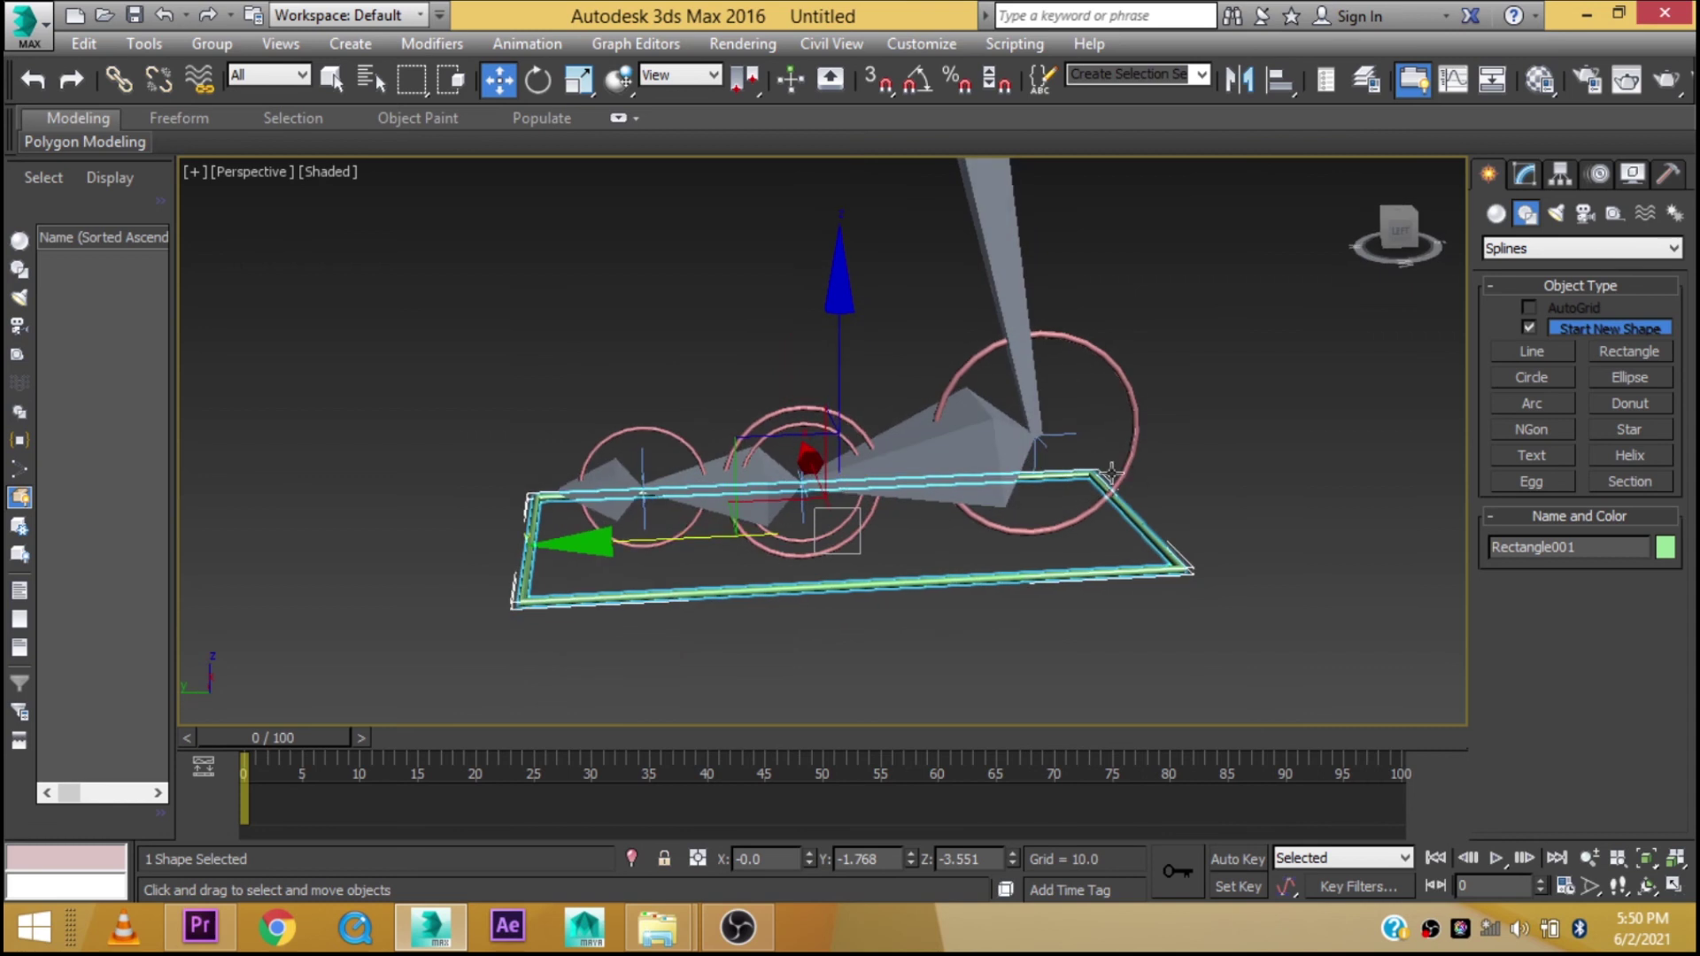
Move Rectangle001's pivot to the ankle circle using Affect Pivot Only
click(1560, 174)
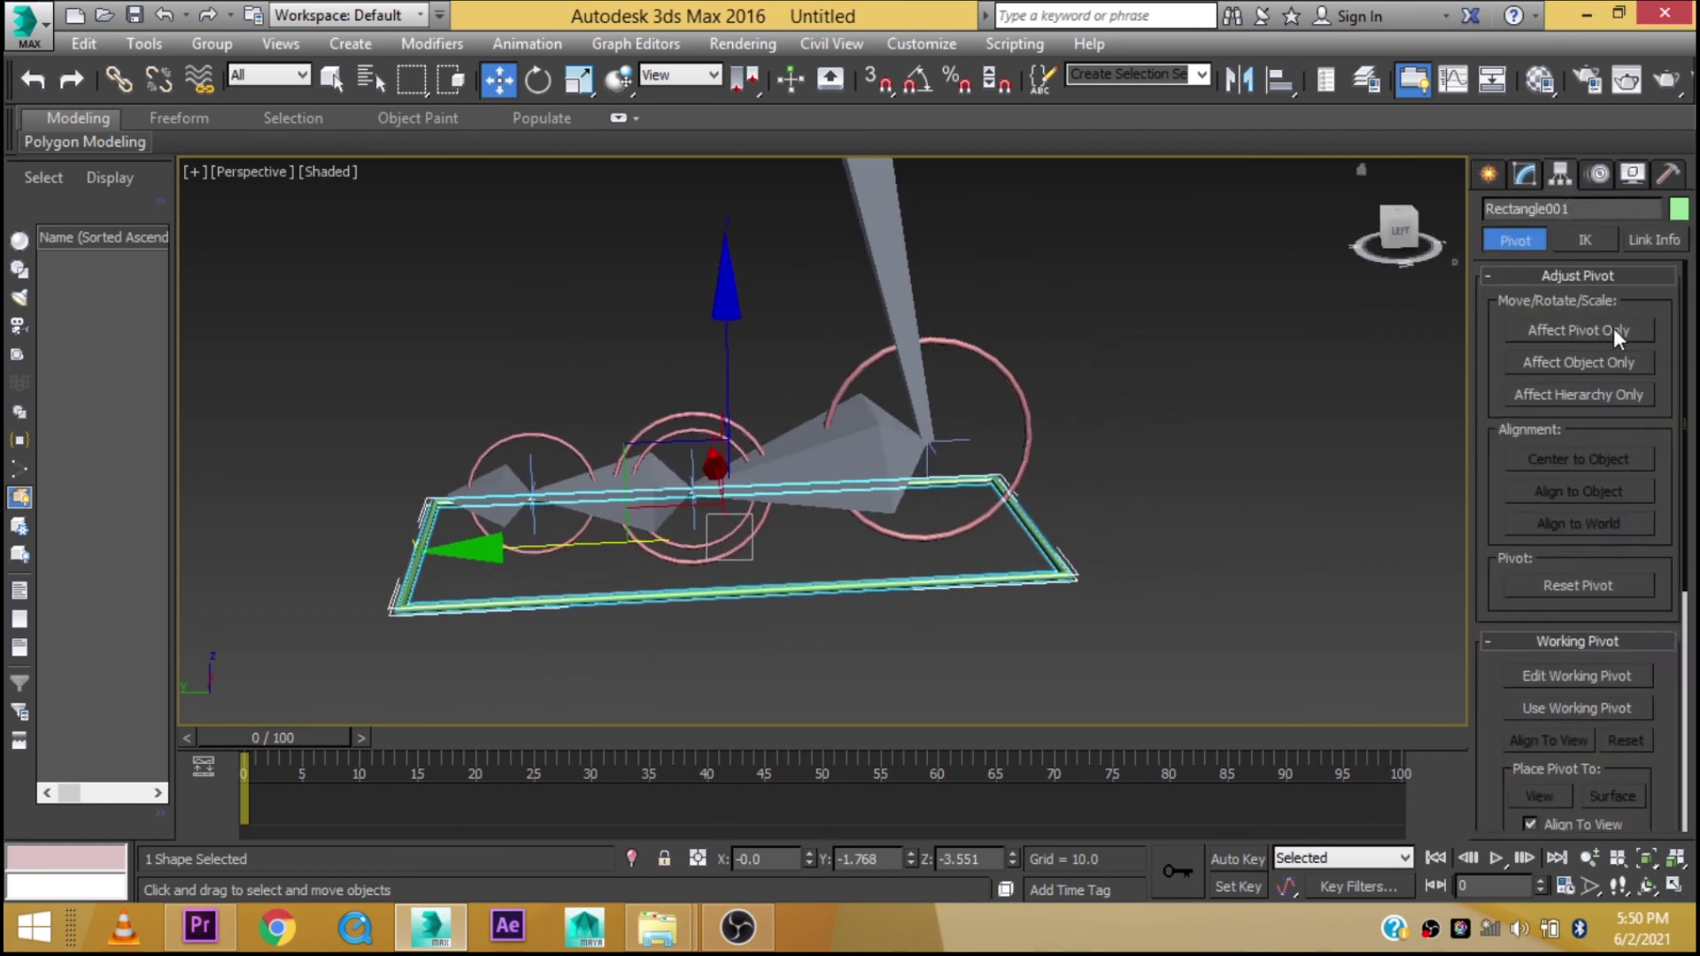
click(1614, 329)
drag(492, 556, 783, 540)
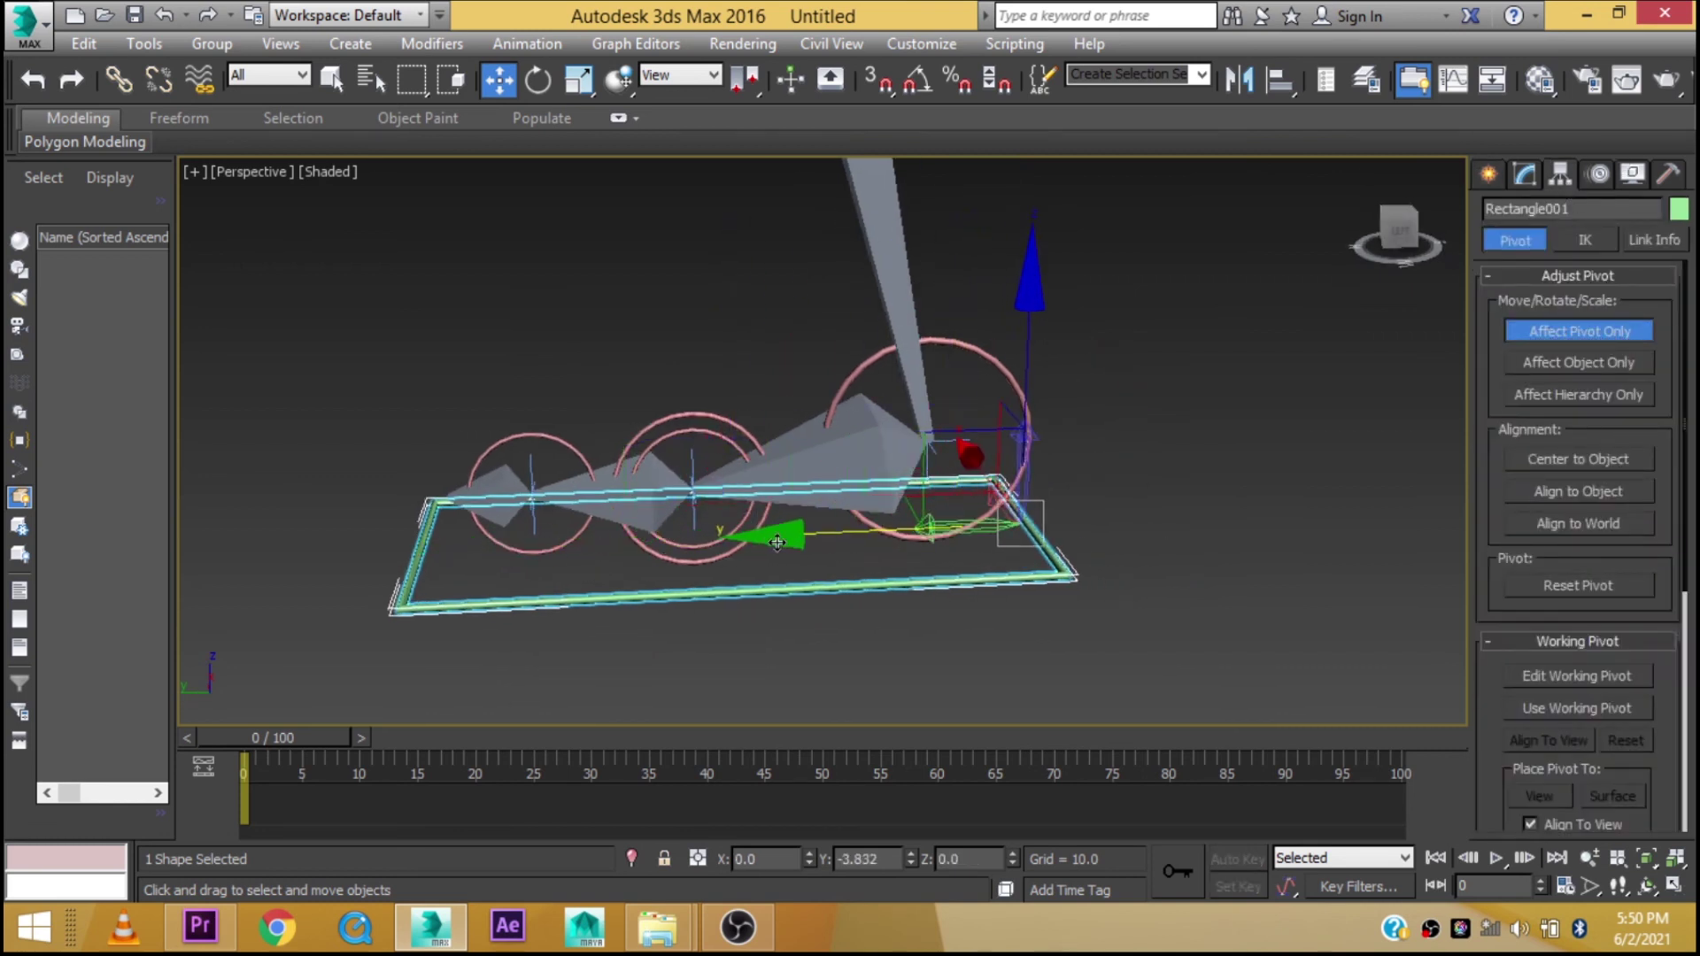
click(1585, 330)
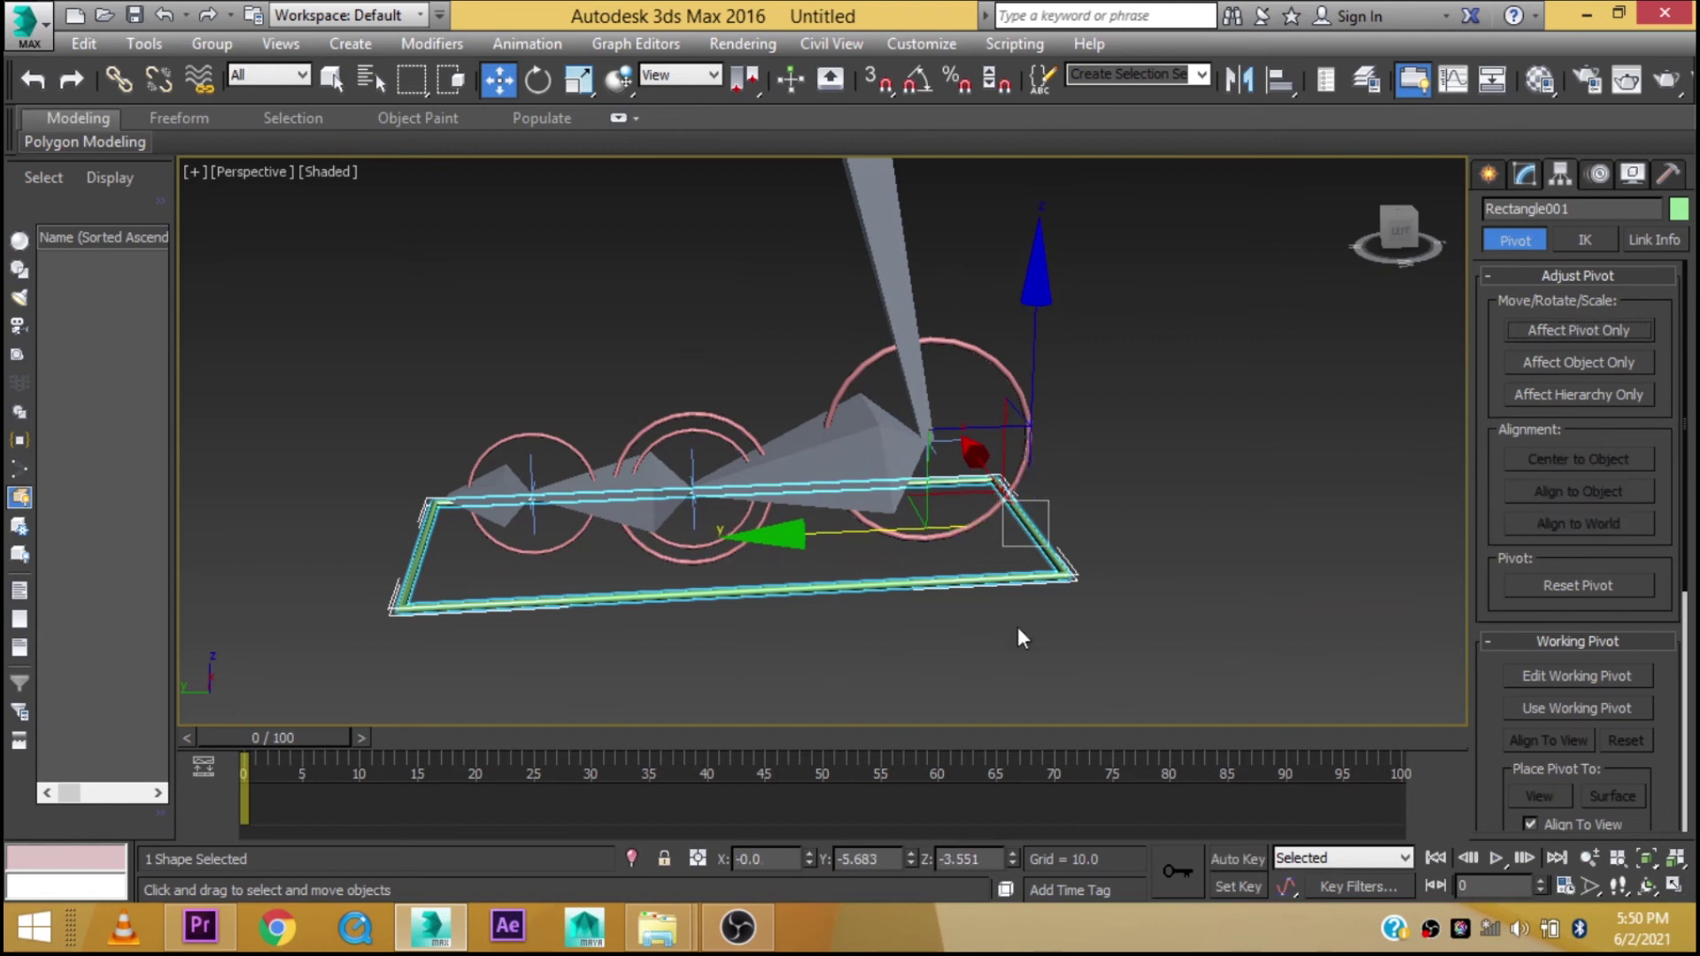
Link Circle001 under Rectangle001, then inspect the rig and maximize the front view
click(1077, 513)
click(999, 529)
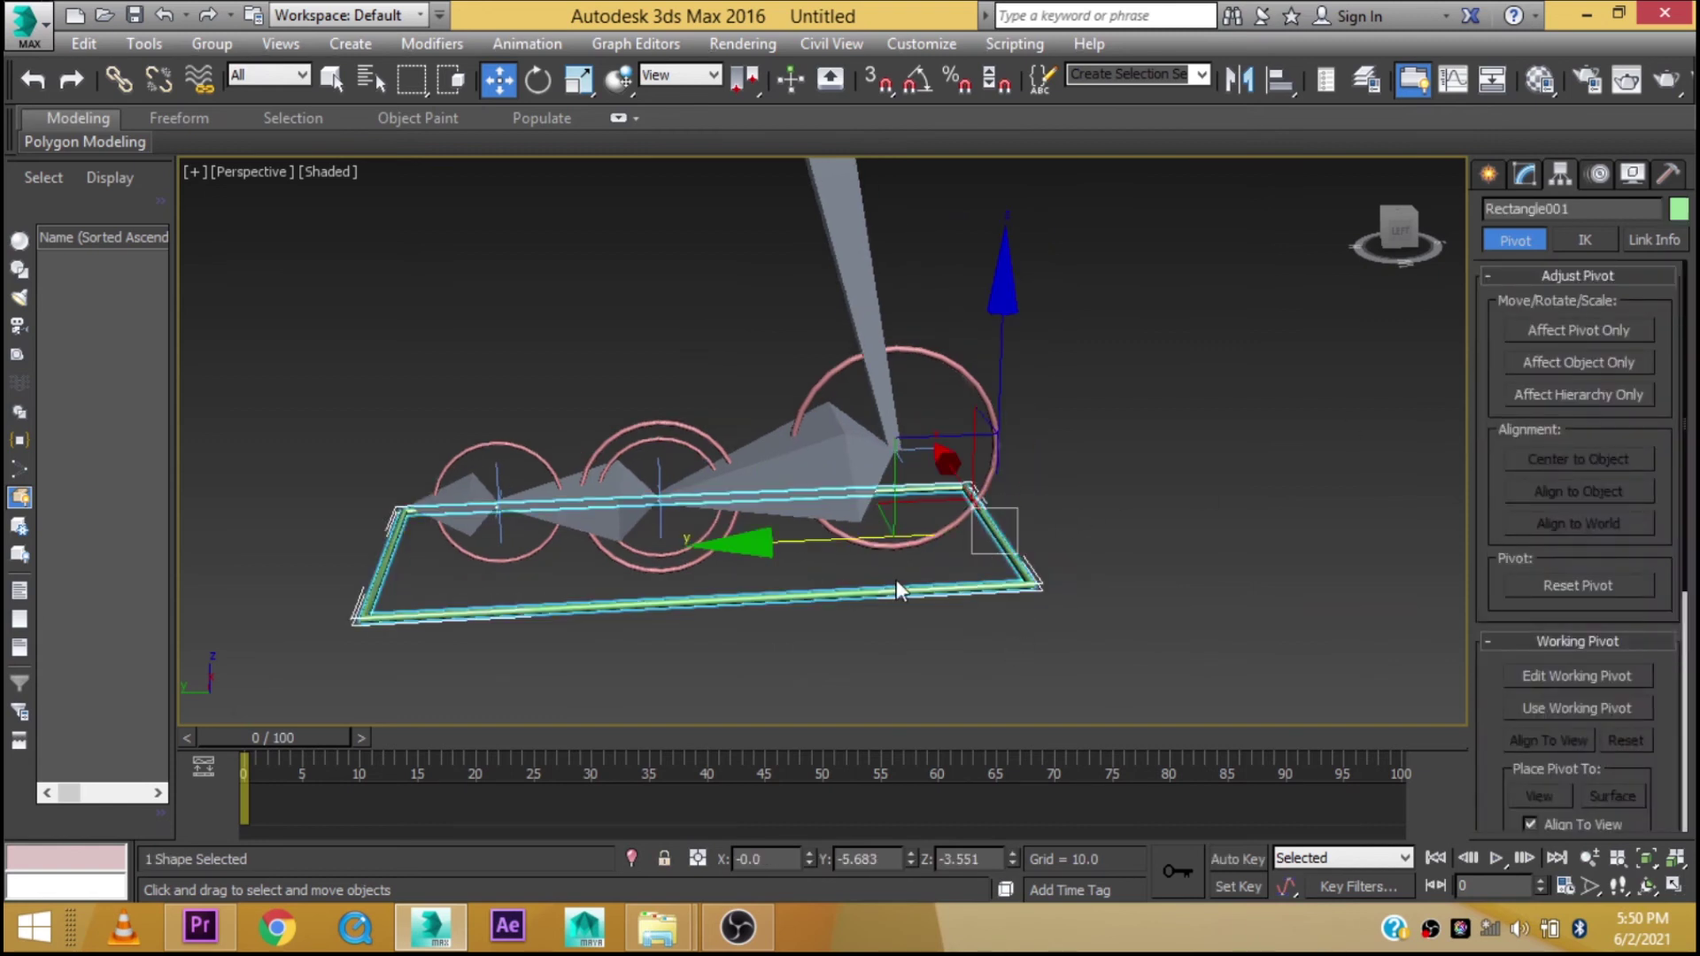
click(803, 356)
click(130, 88)
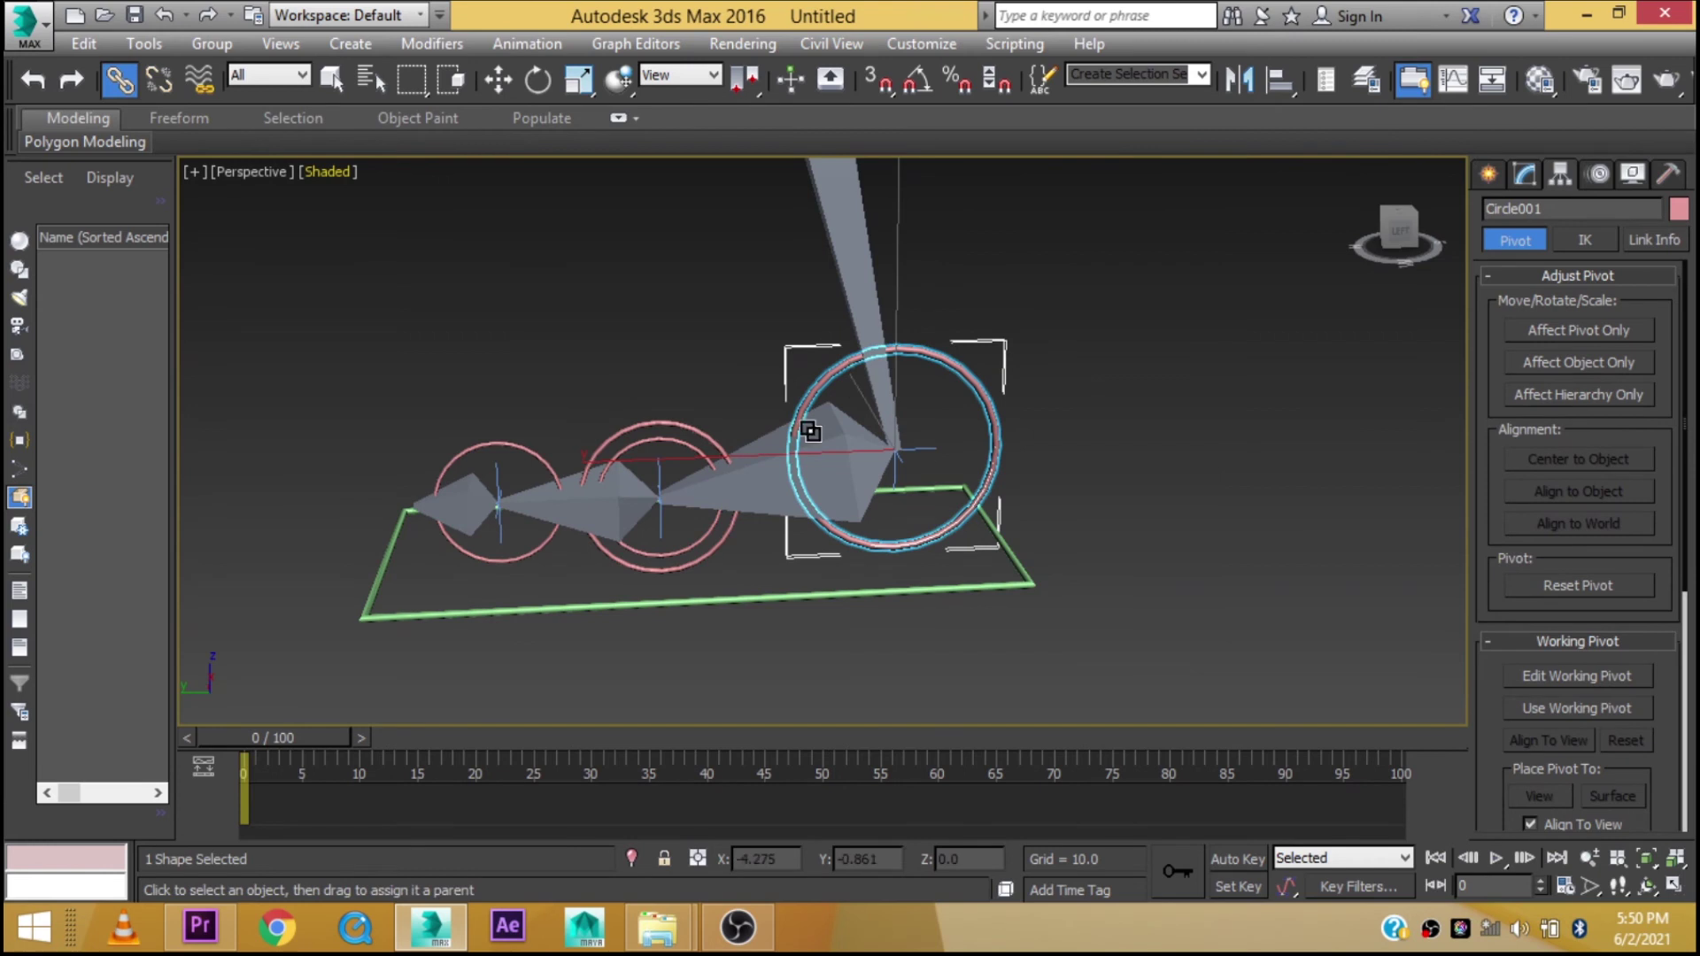
drag(999, 499, 1021, 572)
key(w)
alt+middle_drag(1217, 481, 1185, 532)
mouse_move(913, 485)
alt+middle_down()
mouse_move(1016, 481)
mouse_move(995, 560)
alt+middle_up()
key(alt+w)
key(alt+w)
scroll(1090, 403, down, 5)
scroll(1076, 418, down, 3)
scroll(1018, 611, down, 2)
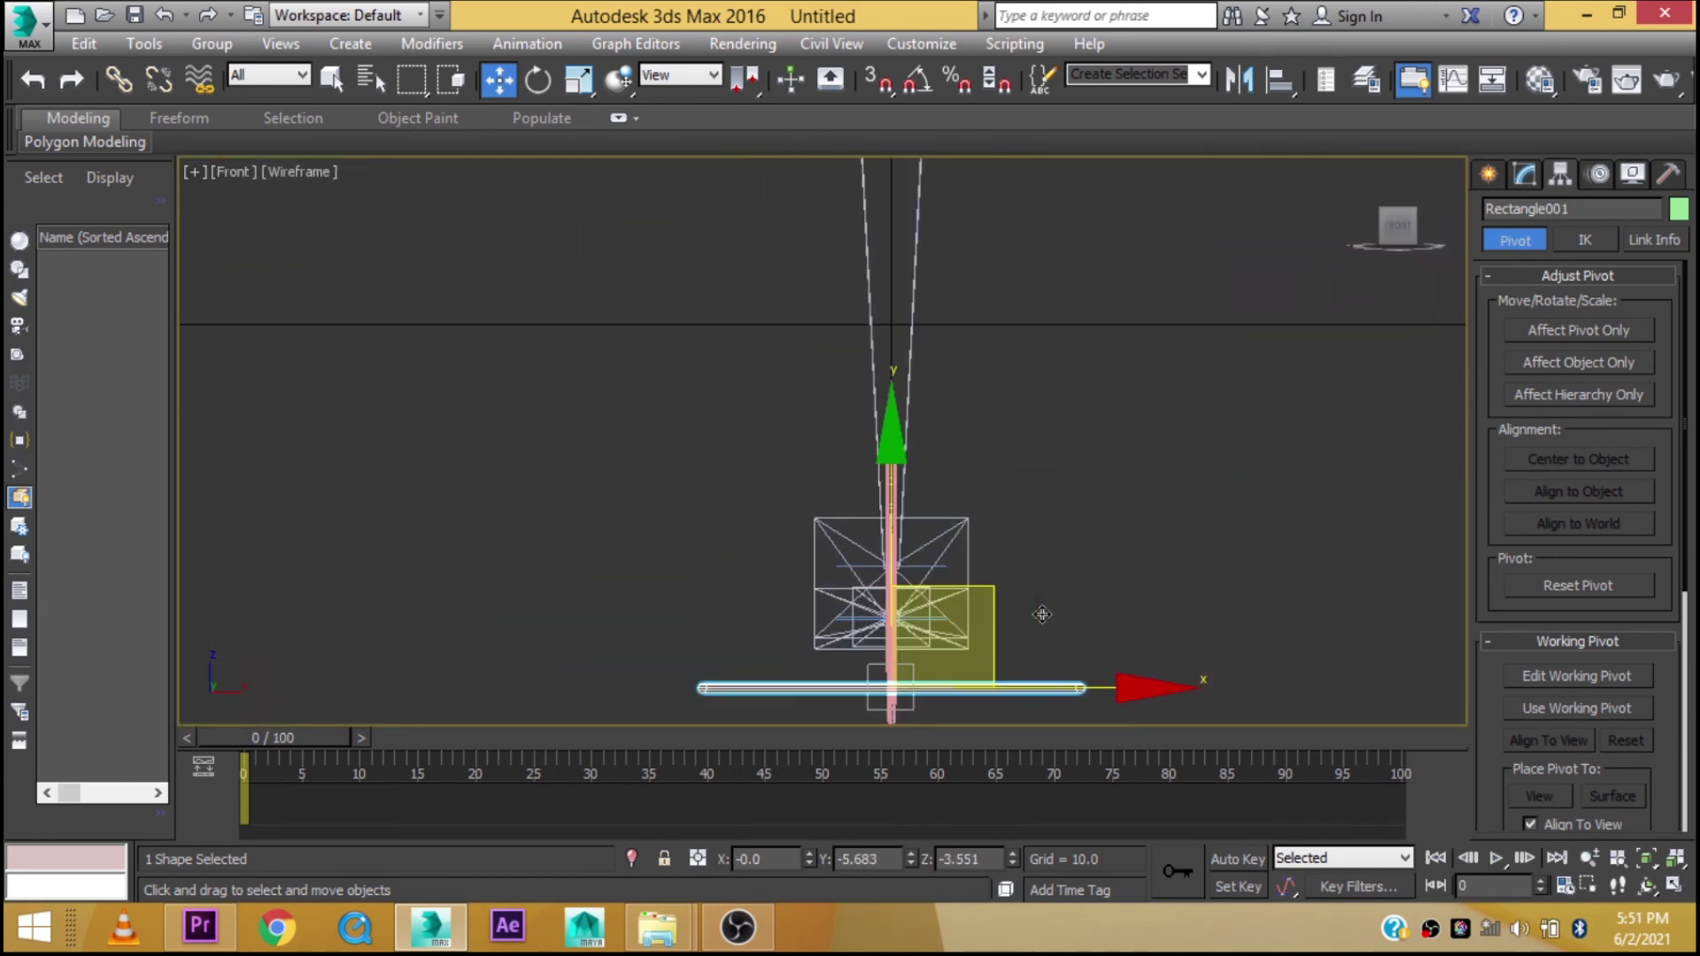
Draw a circle around the leg bone in the Front view and align it to the bone's pivot point
key(F3)
scroll(1072, 634, up, 2)
scroll(1055, 647, up, 2)
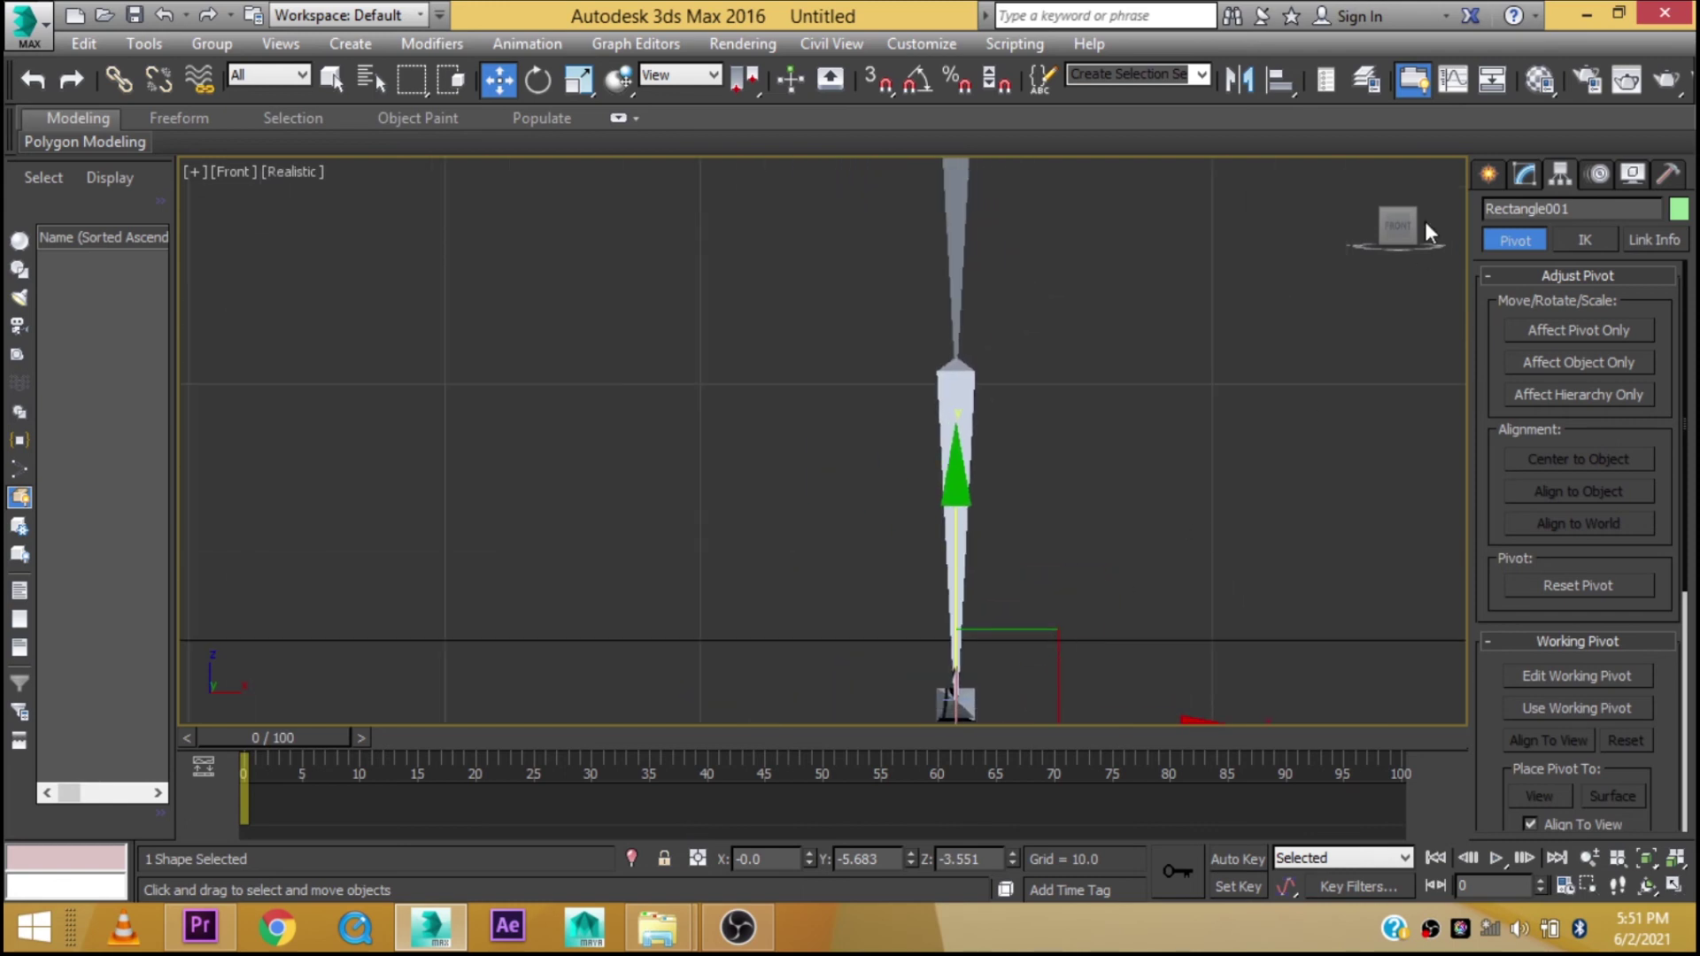
click(1489, 174)
click(1532, 377)
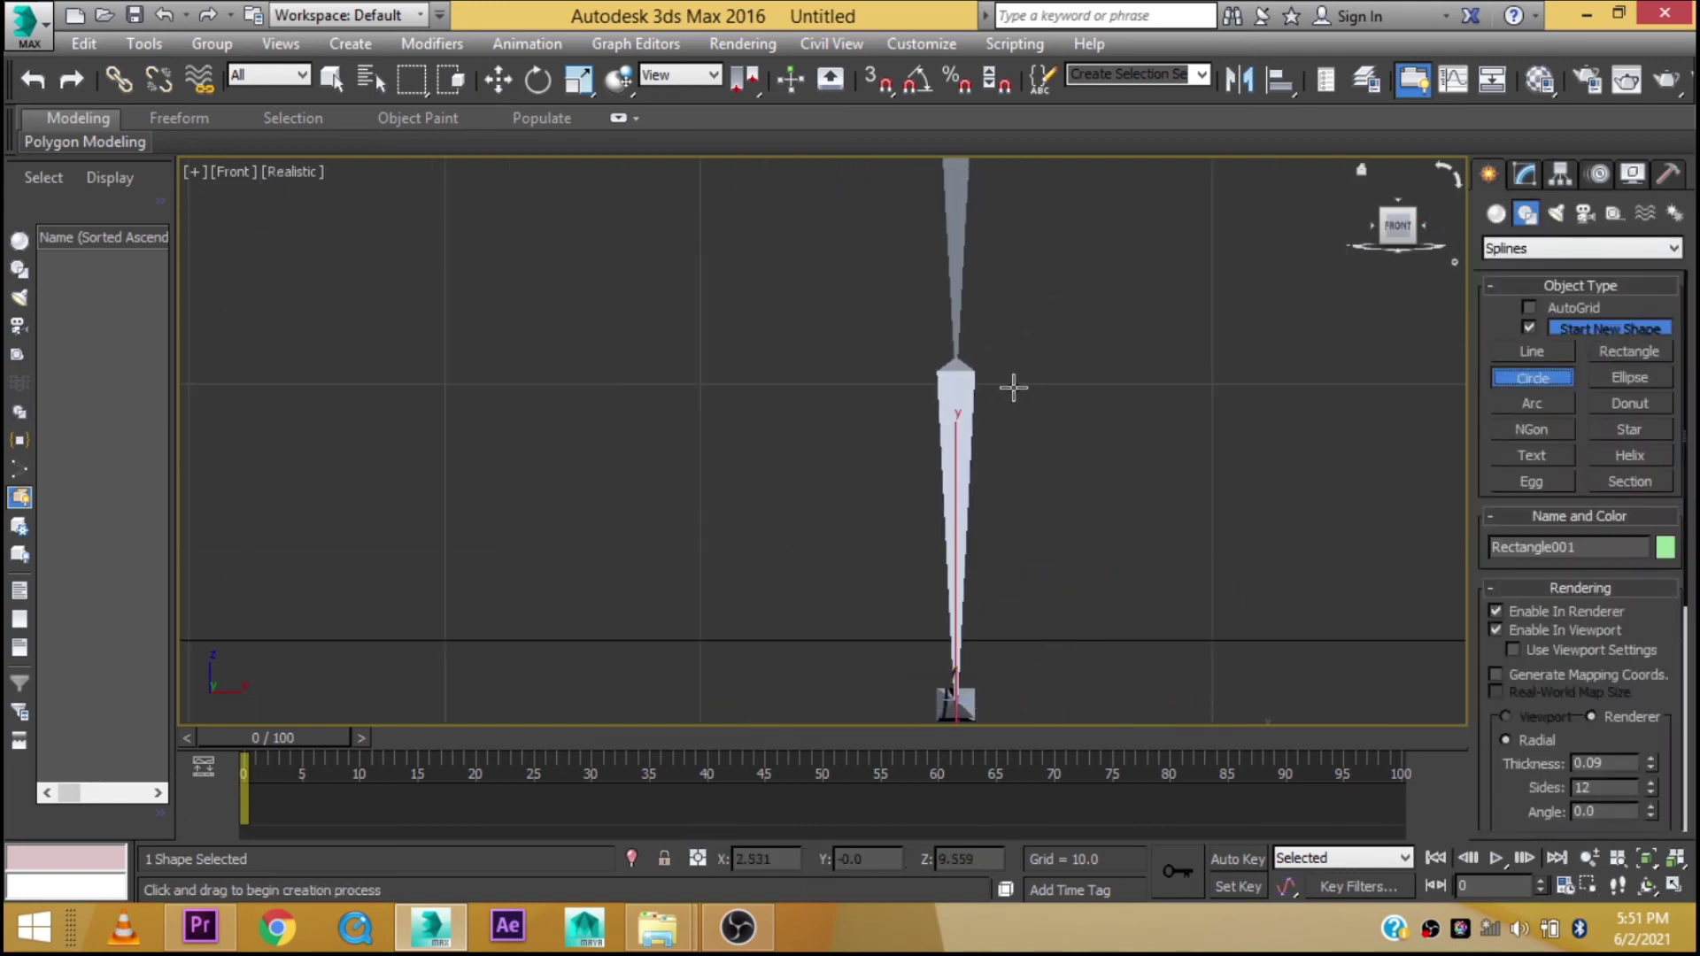
drag(953, 365, 1006, 366)
key(alt+a)
click(963, 366)
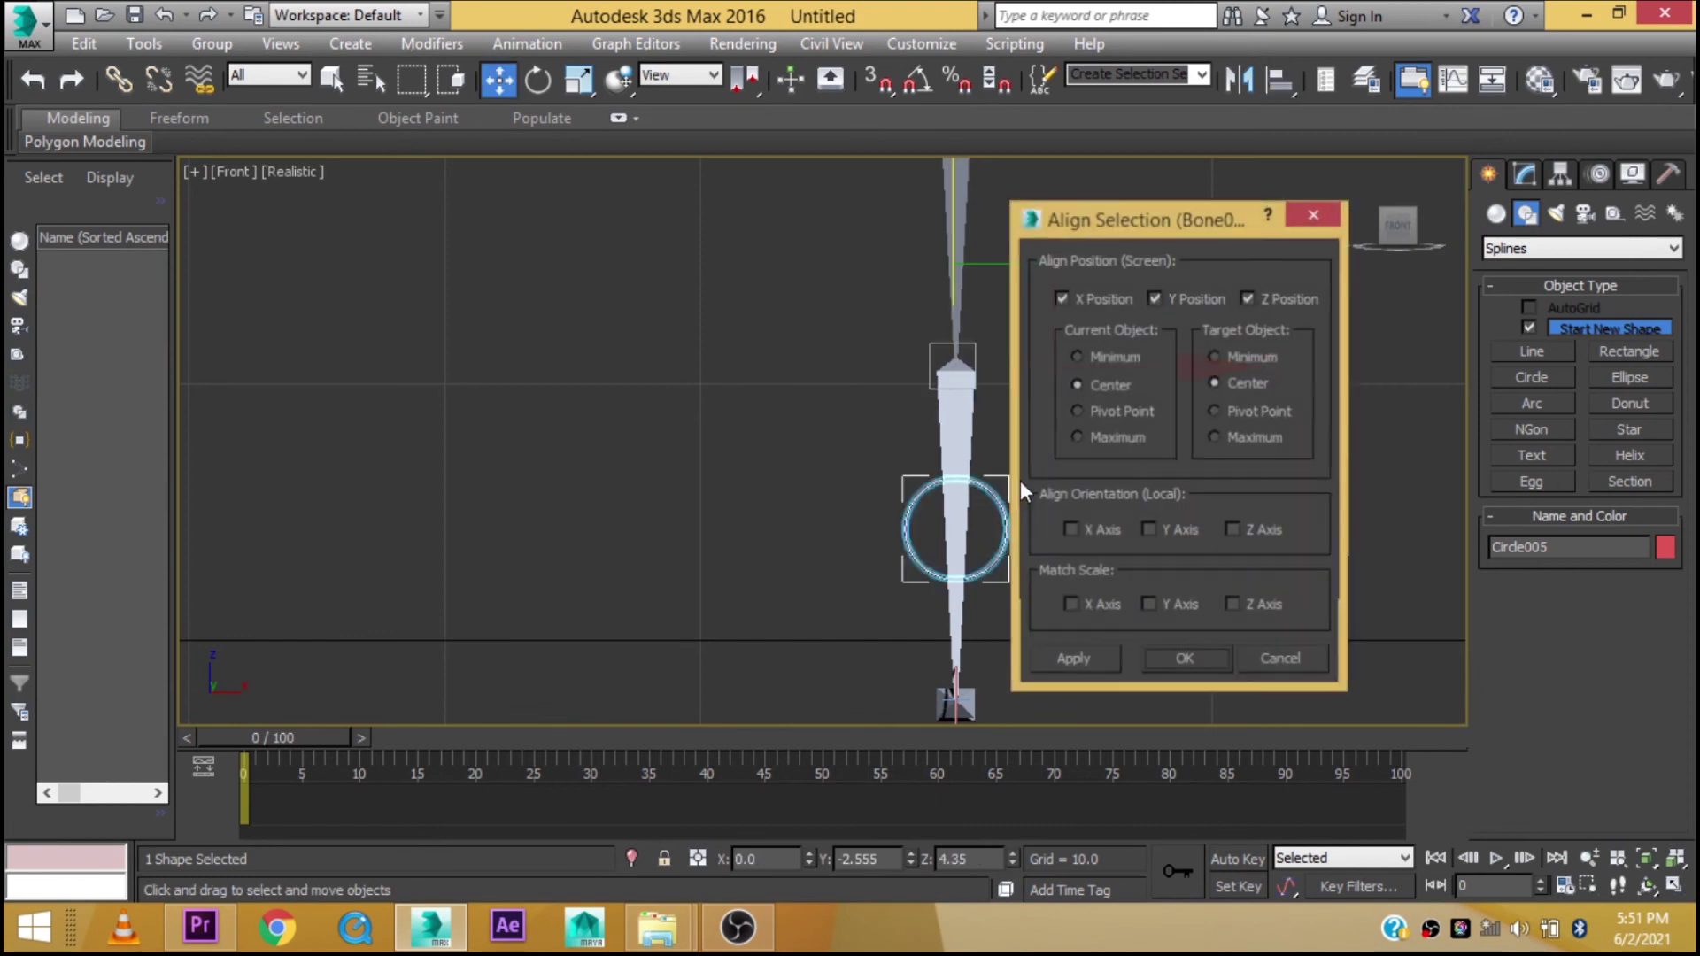
click(1255, 410)
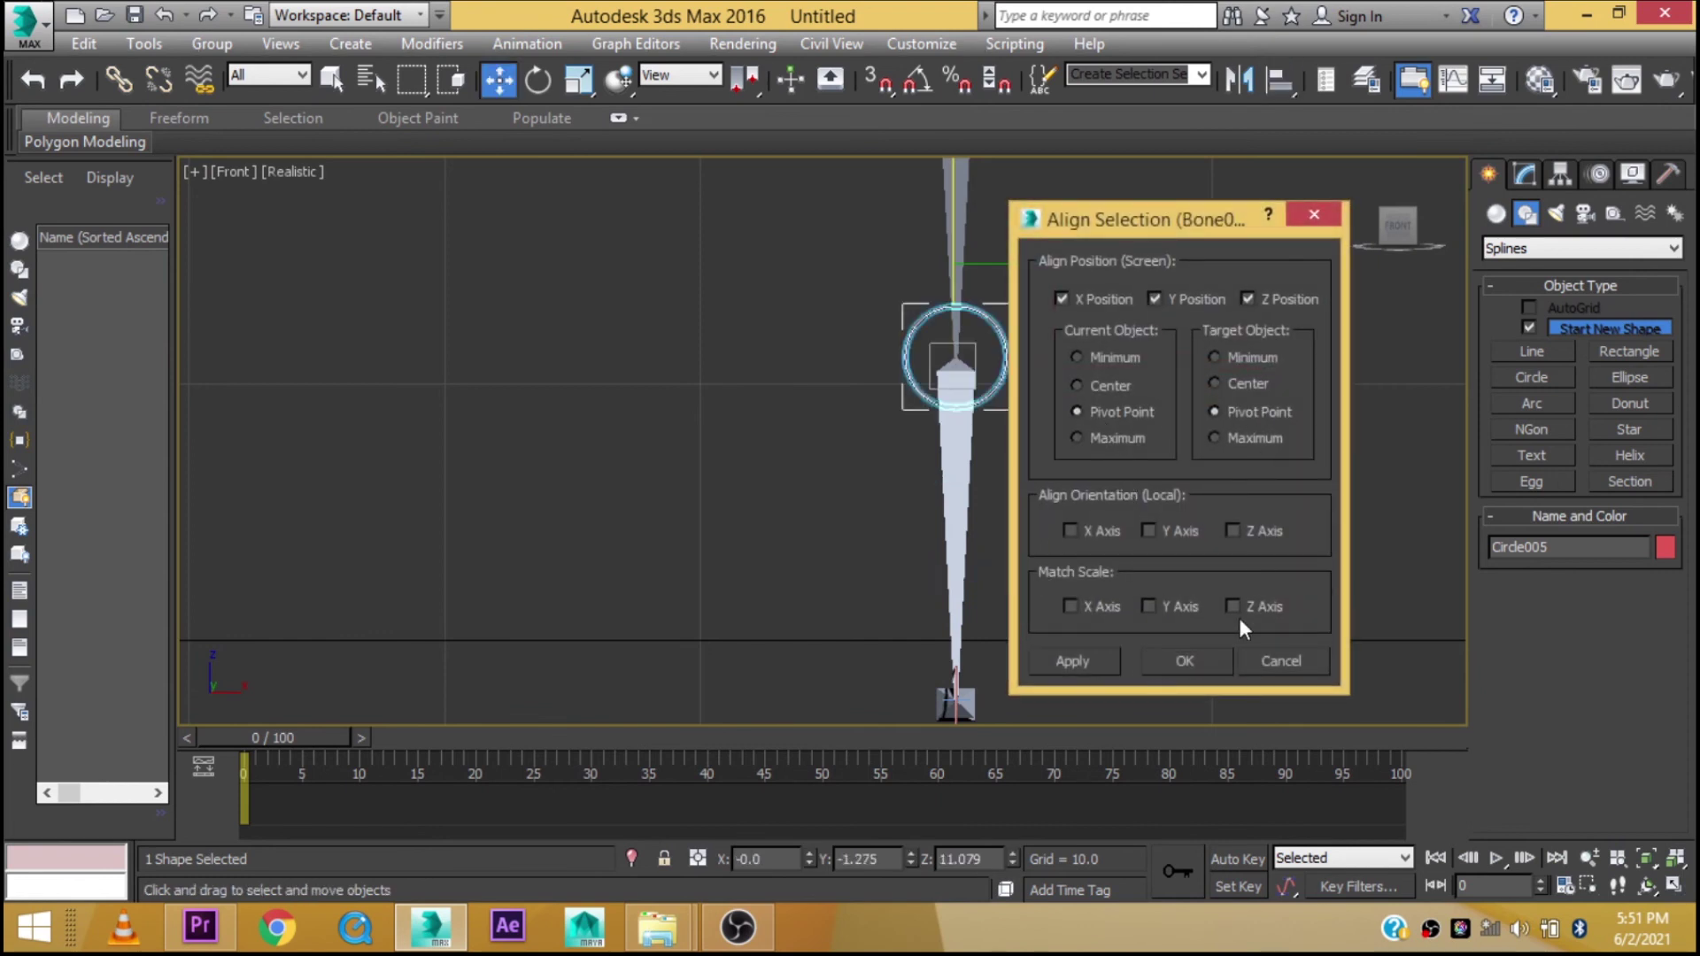
click(1200, 660)
Move the circle forward along Y, out in front of the knee
key(alt+w)
key(alt+w)
key(z)
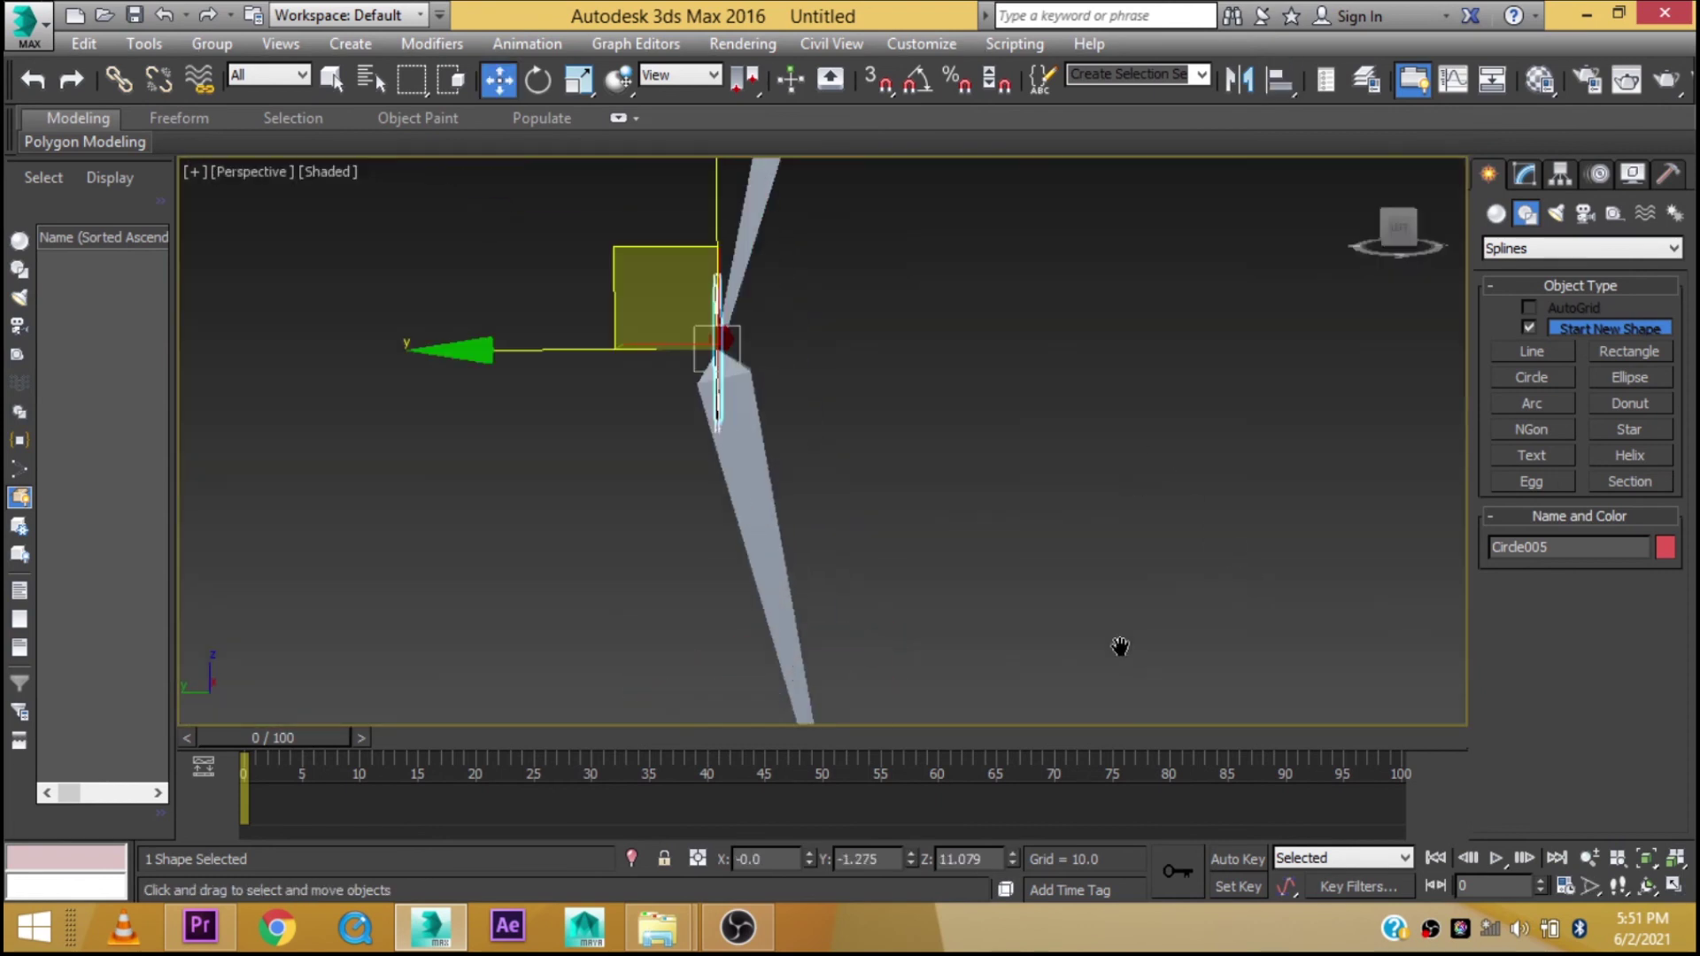
alt+middle_drag(523, 412, 857, 539)
scroll(903, 461, down, 5)
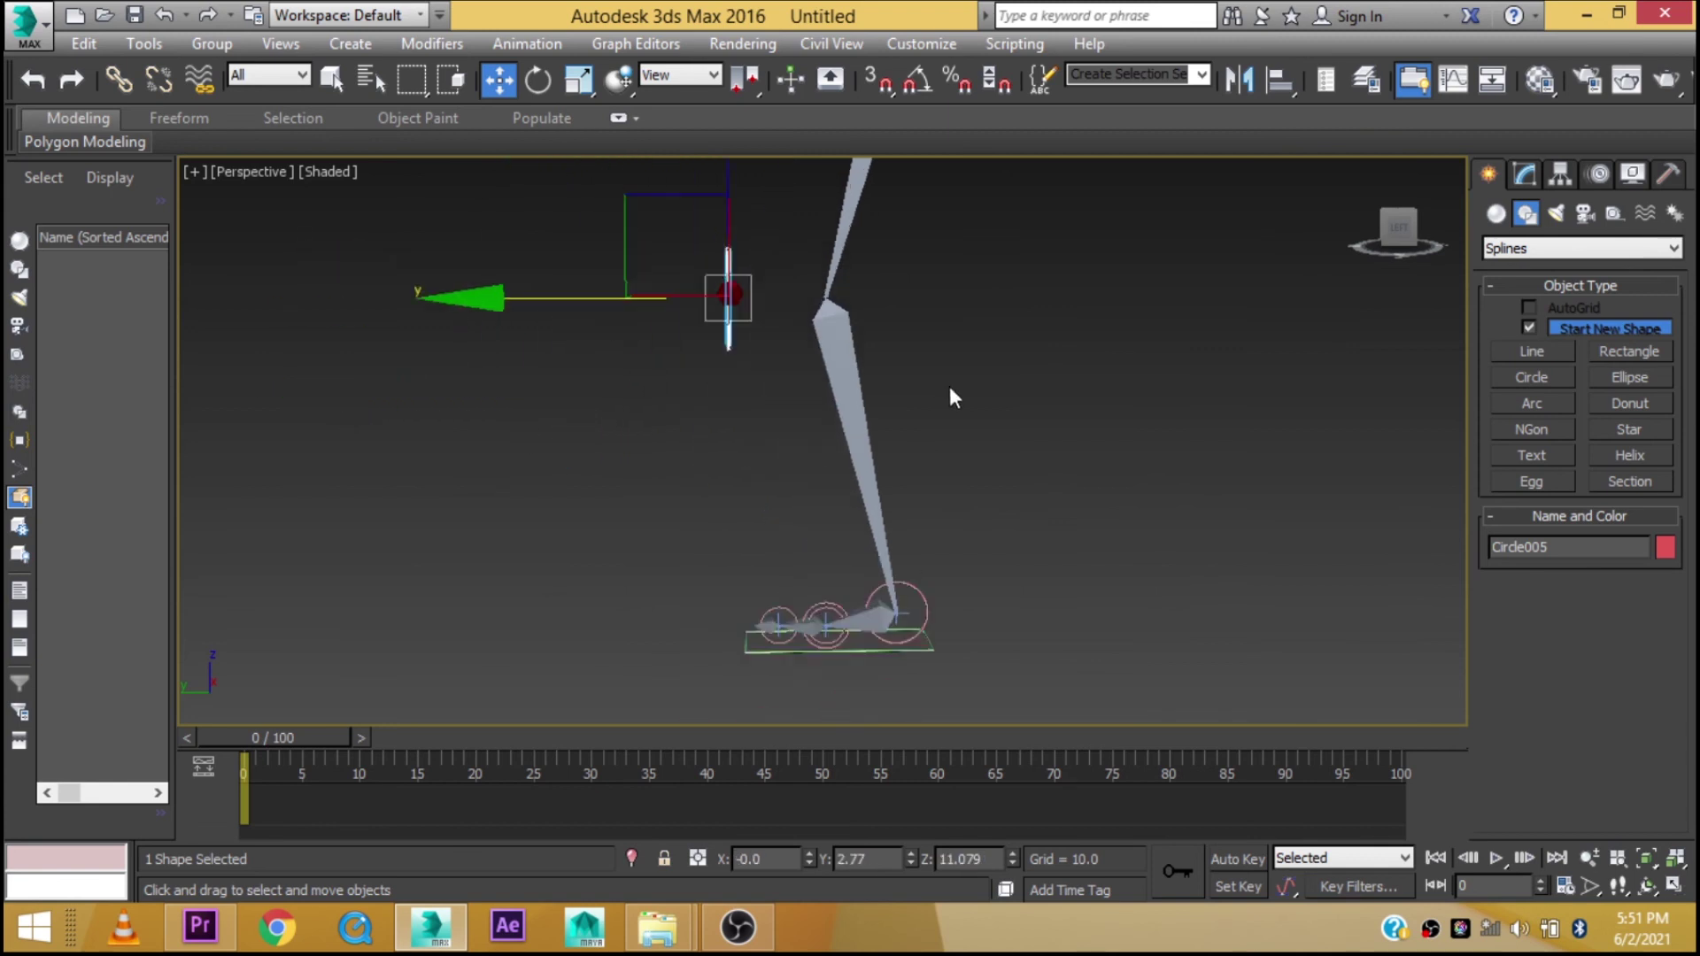
alt+middle_drag(950, 386, 895, 449)
Freeze Circle005's transforms from the right-click menu
right_click(893, 408)
click(805, 342)
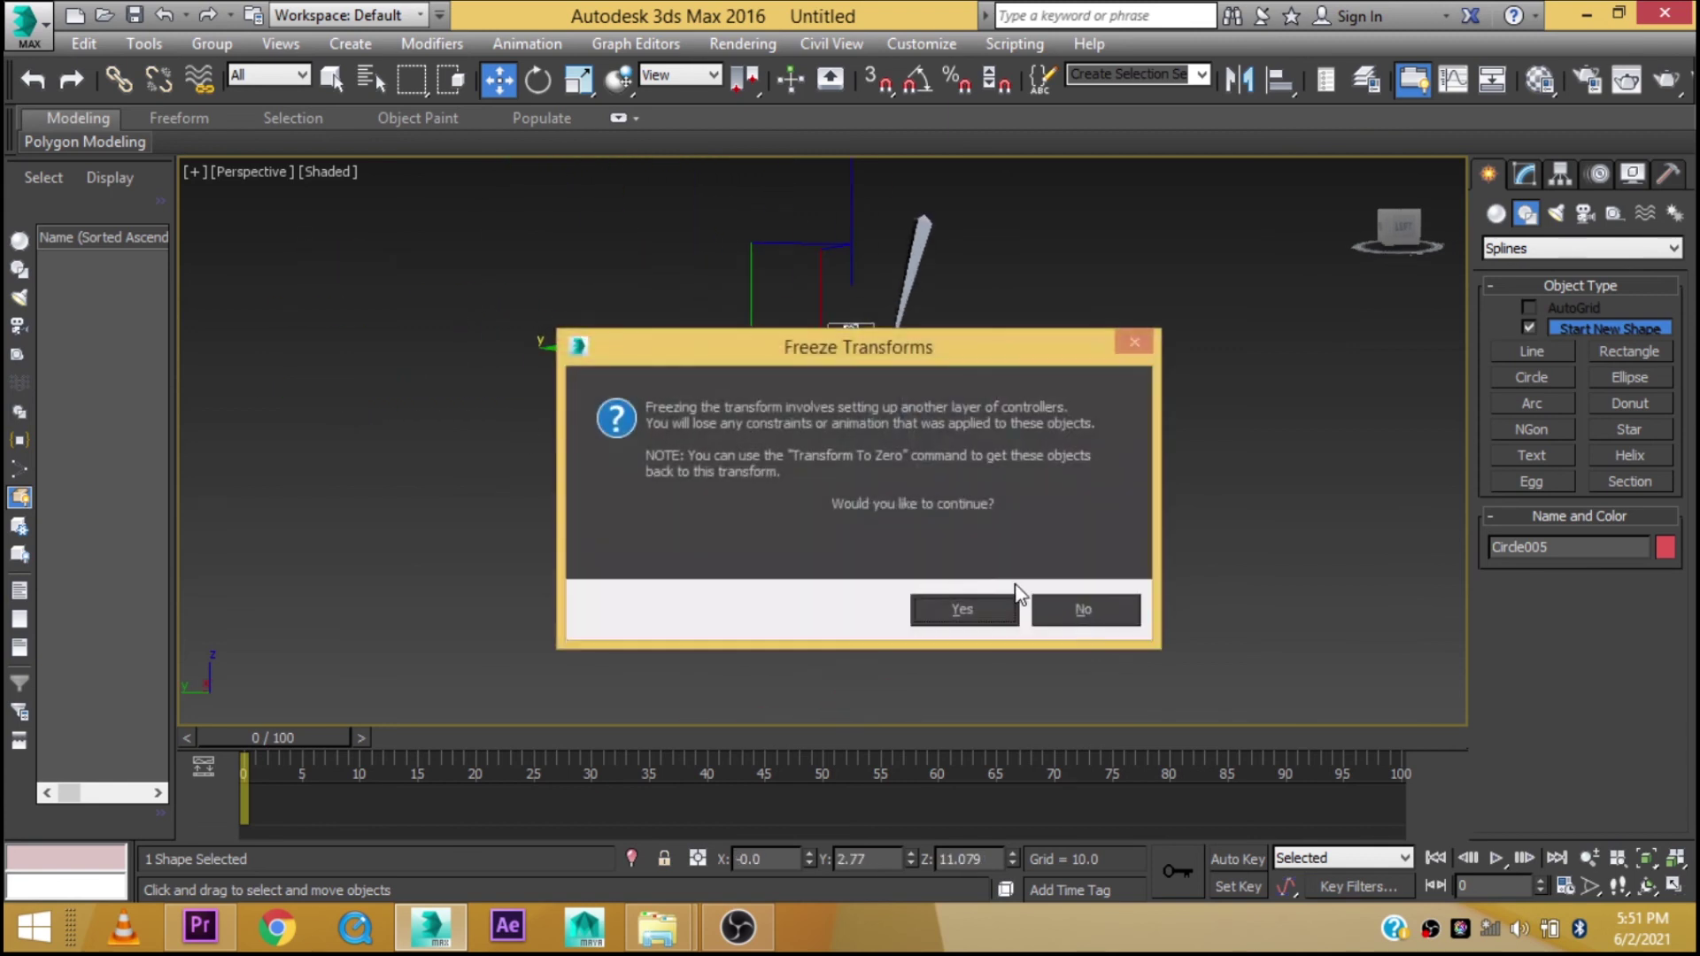
click(974, 609)
scroll(981, 526, up, 2)
middle_drag(942, 618, 896, 496)
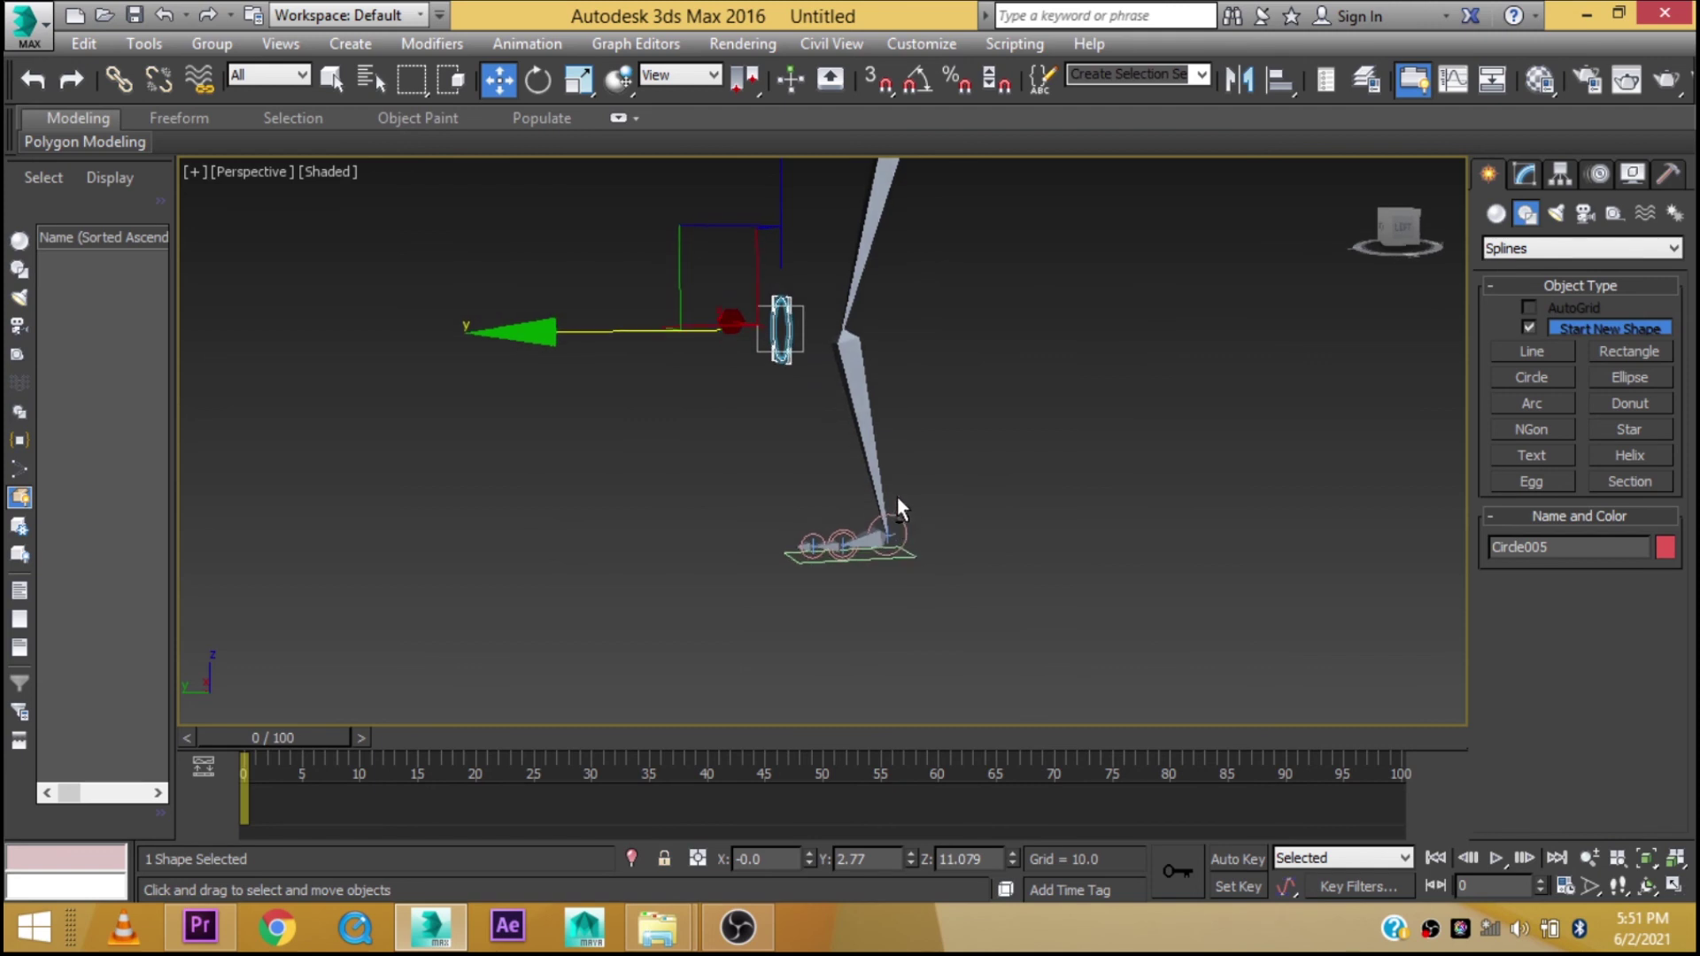
click(806, 416)
click(773, 345)
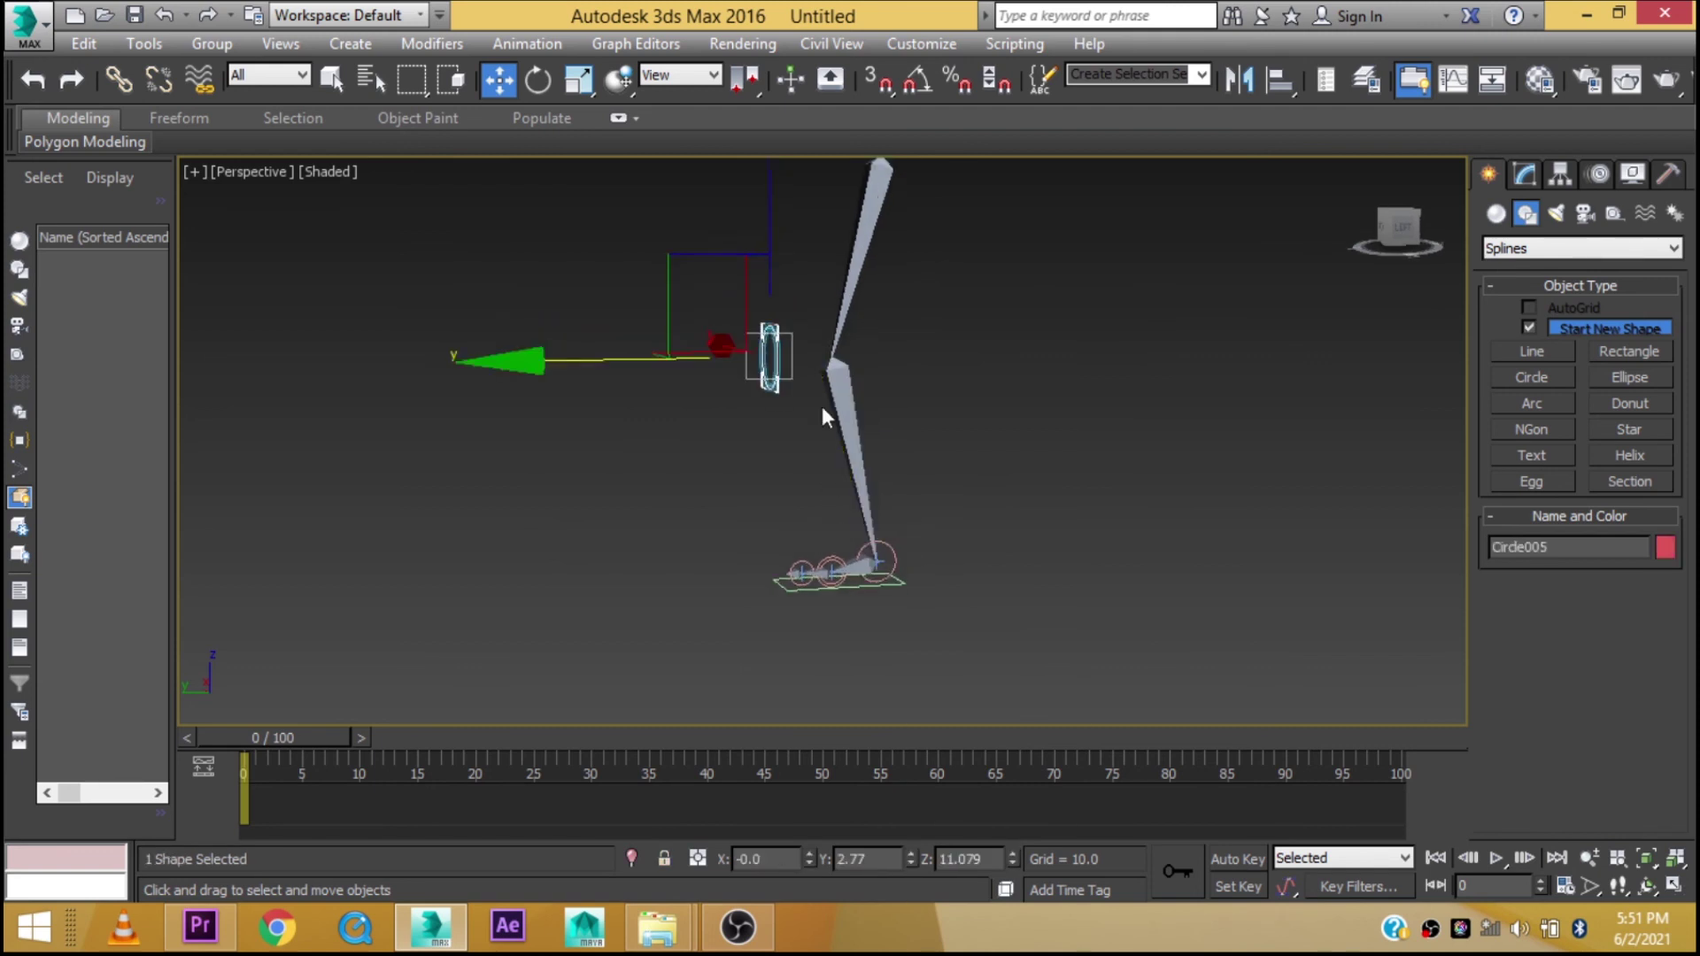
mouse_move(1397, 229)
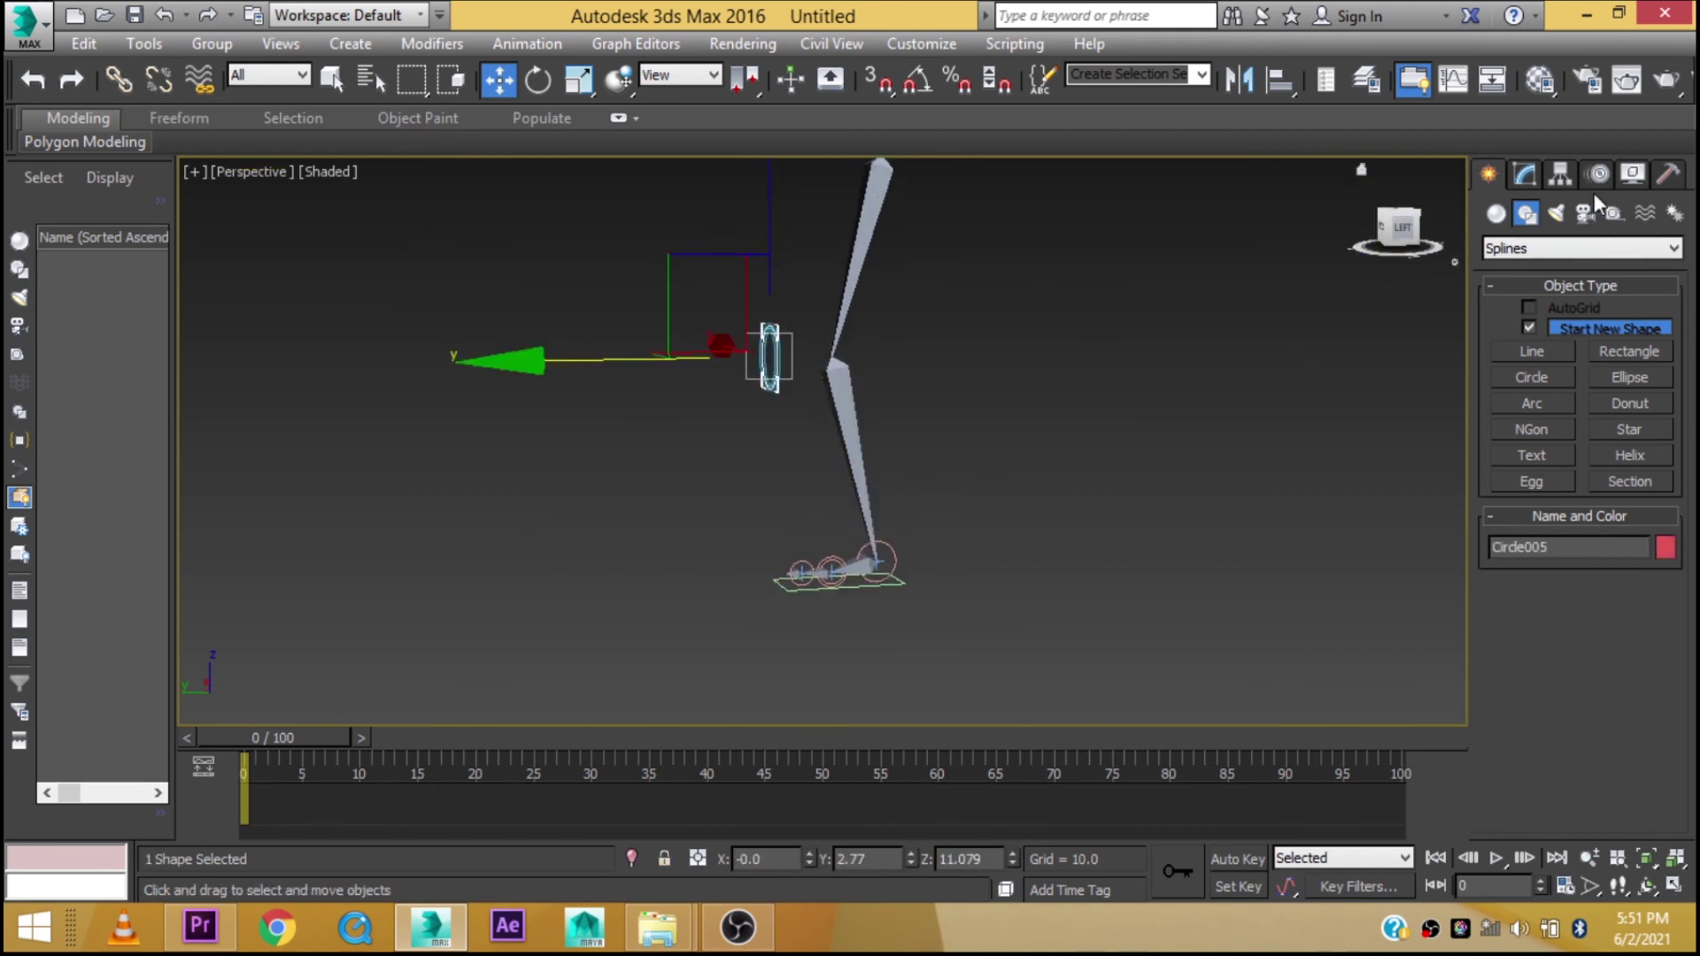
click(1113, 533)
scroll(796, 513, up, 3)
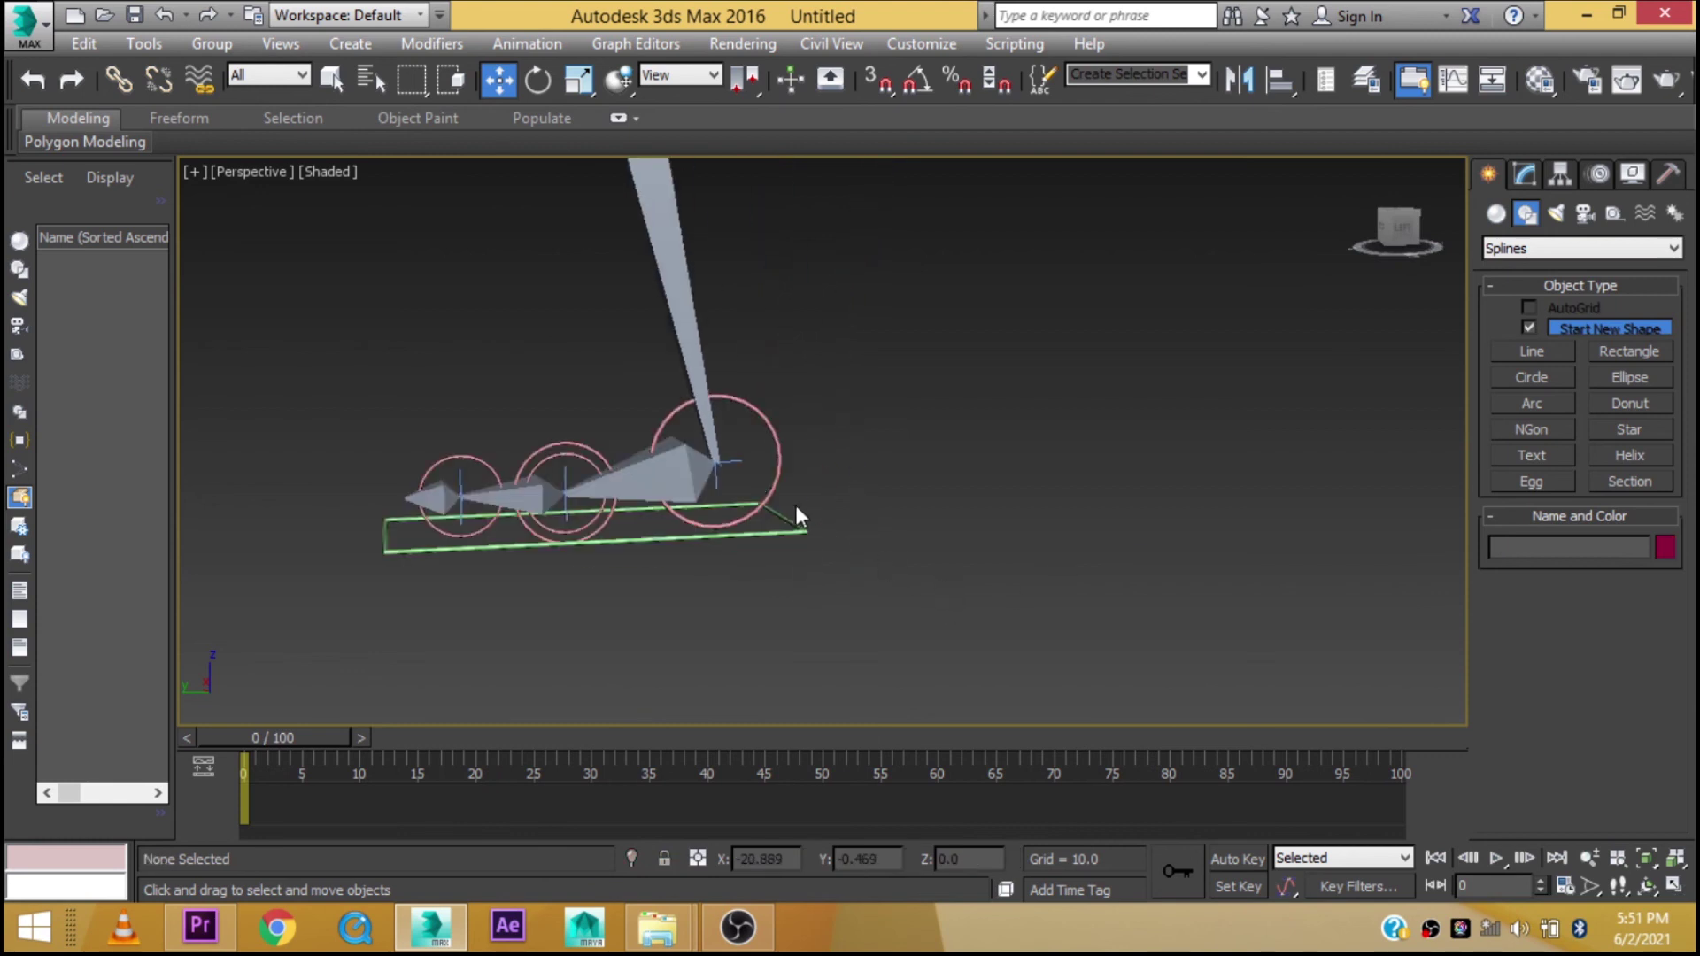
Pick Circle005 as IK Chain001's swivel target in the Motion panel's IK Solver Properties
click(731, 469)
middle_drag(996, 482, 1126, 566)
click(1601, 172)
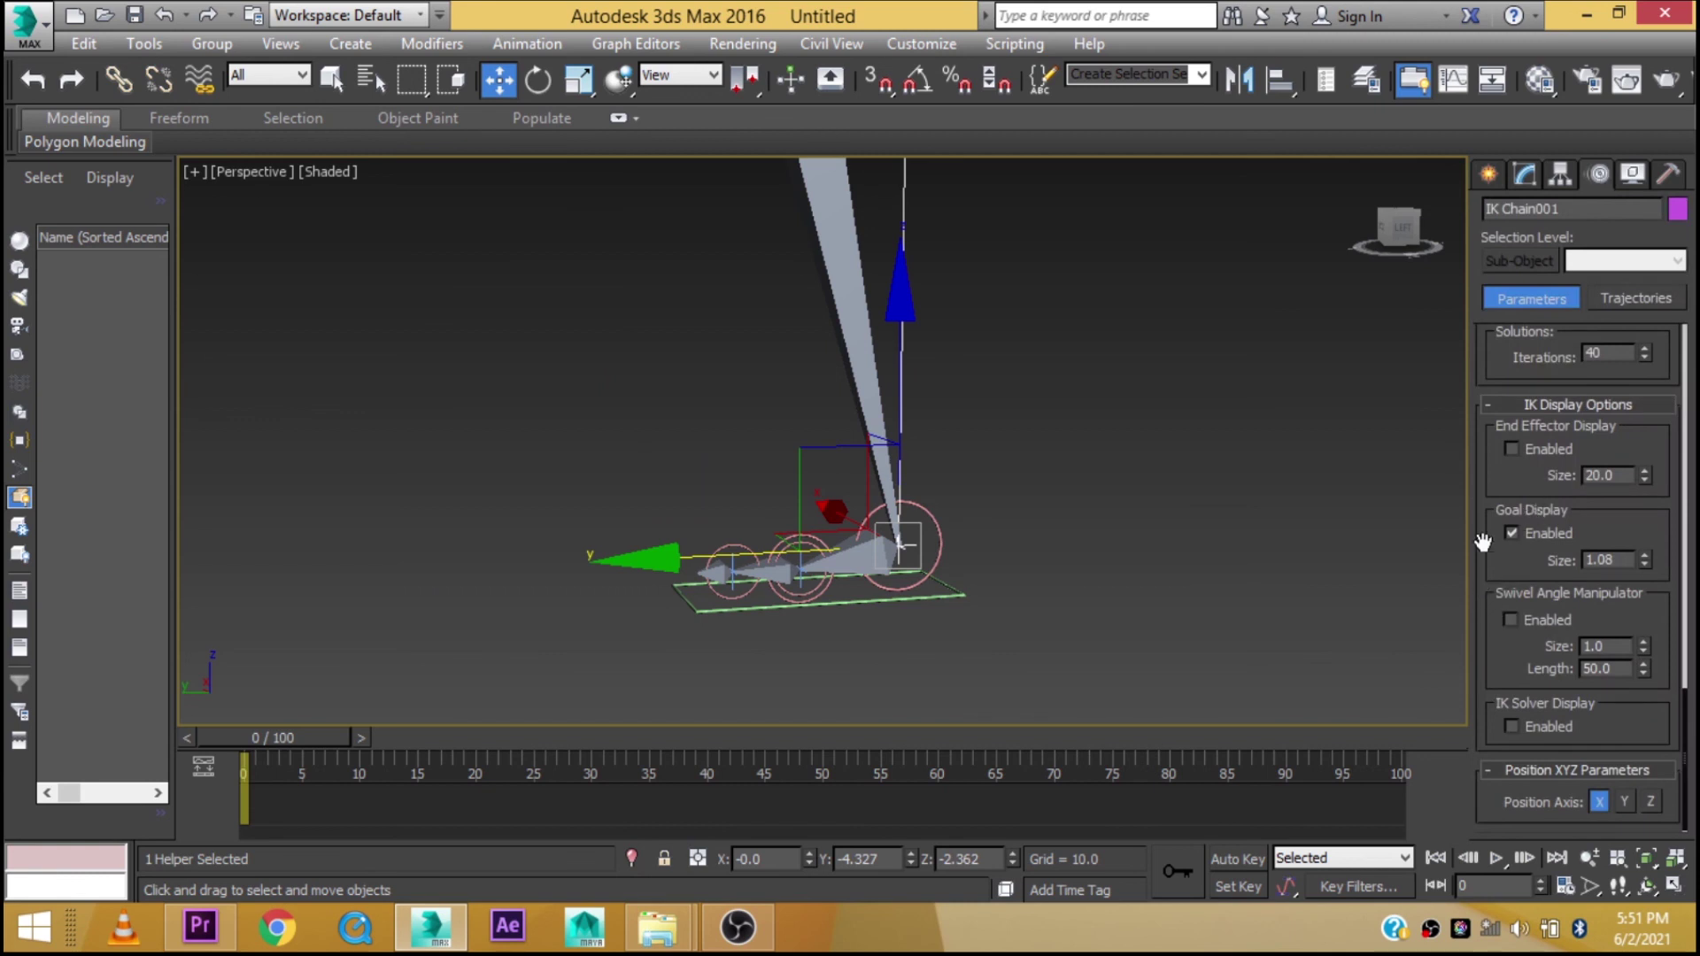
drag(1488, 486, 1519, 886)
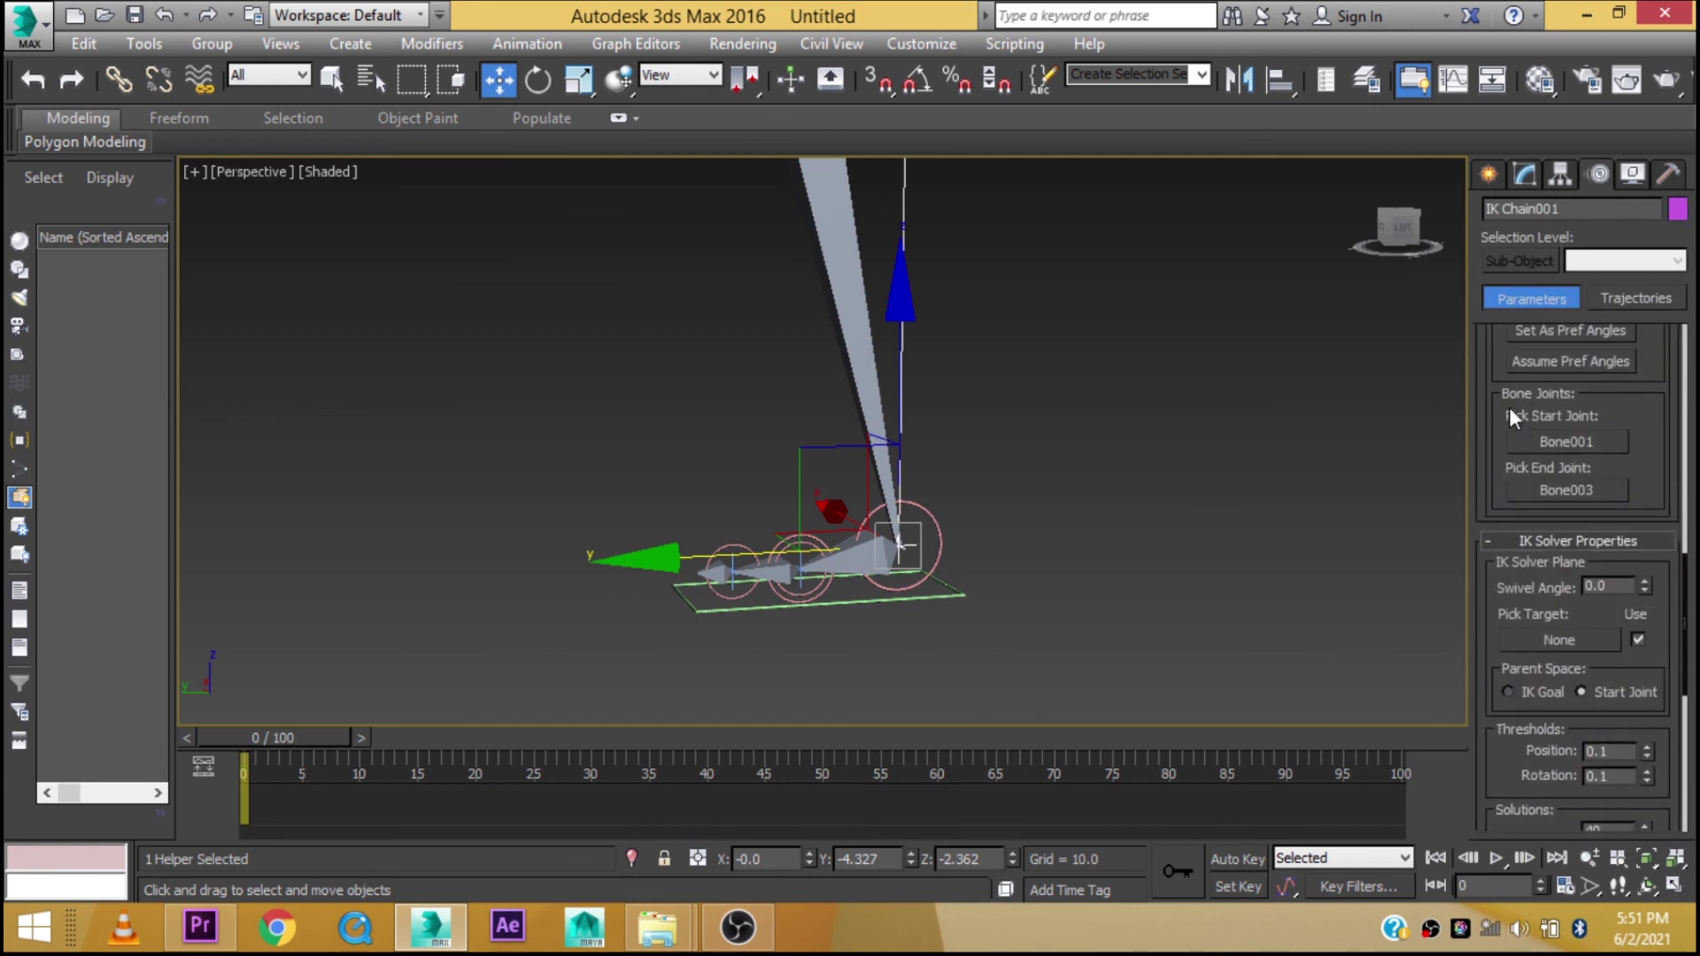
drag(1501, 516, 1508, 396)
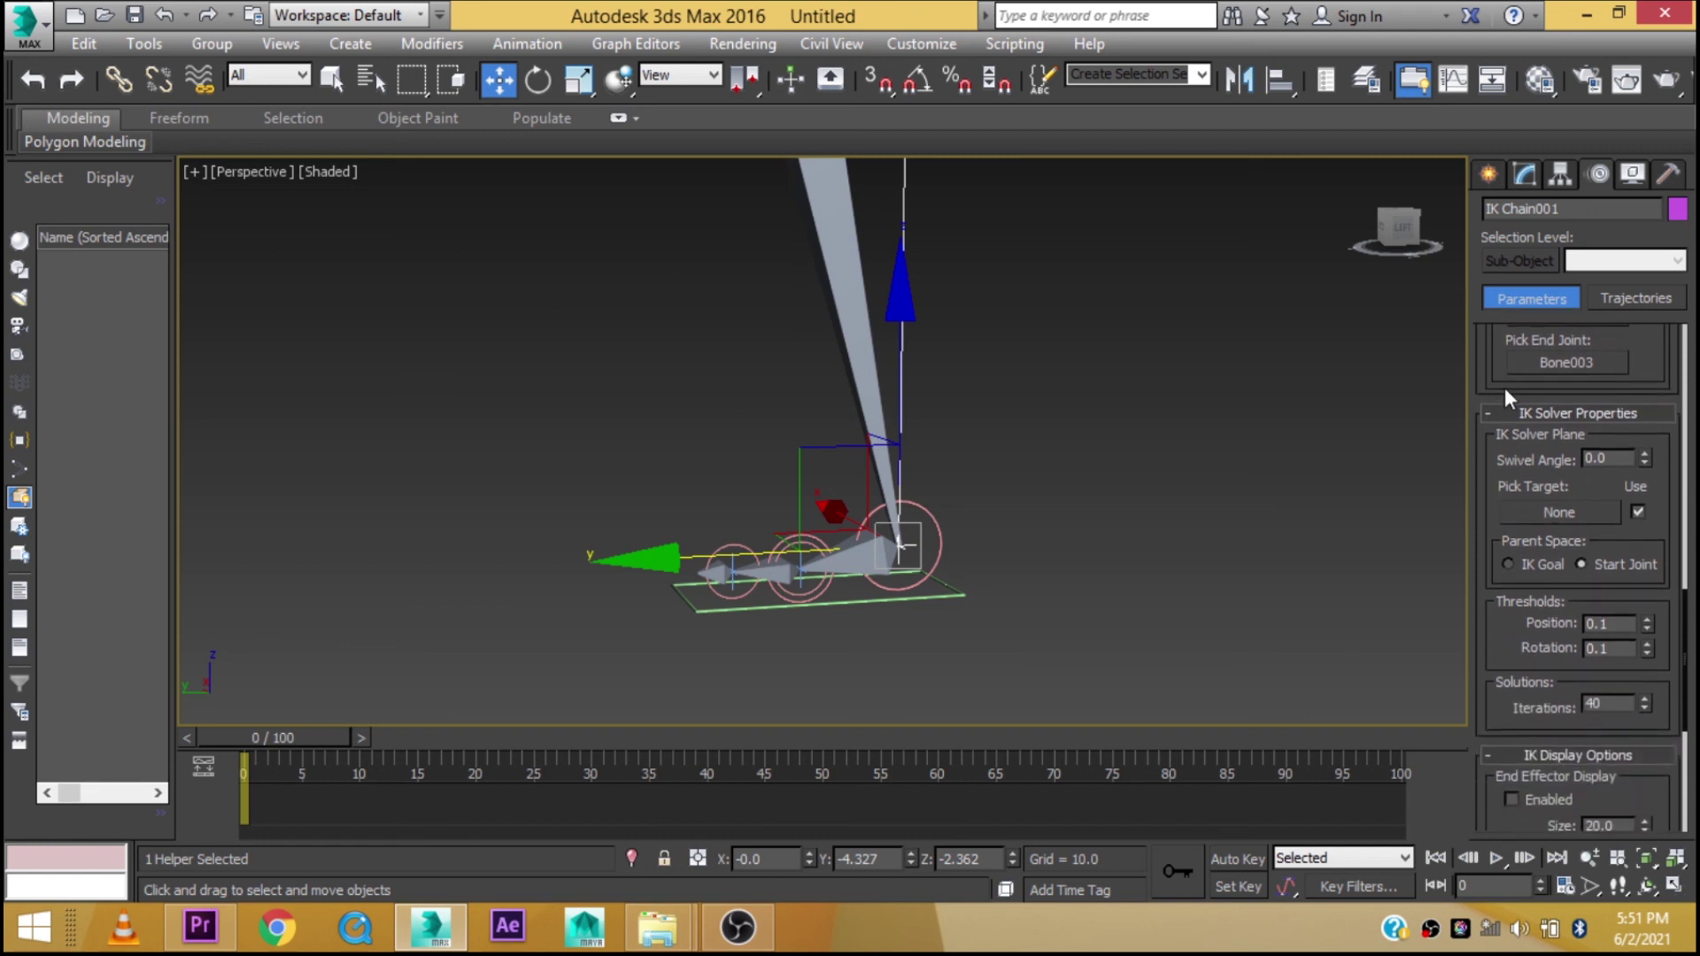
drag(1607, 461, 1535, 468)
click(1577, 512)
alt+middle_drag(1108, 341, 1098, 540)
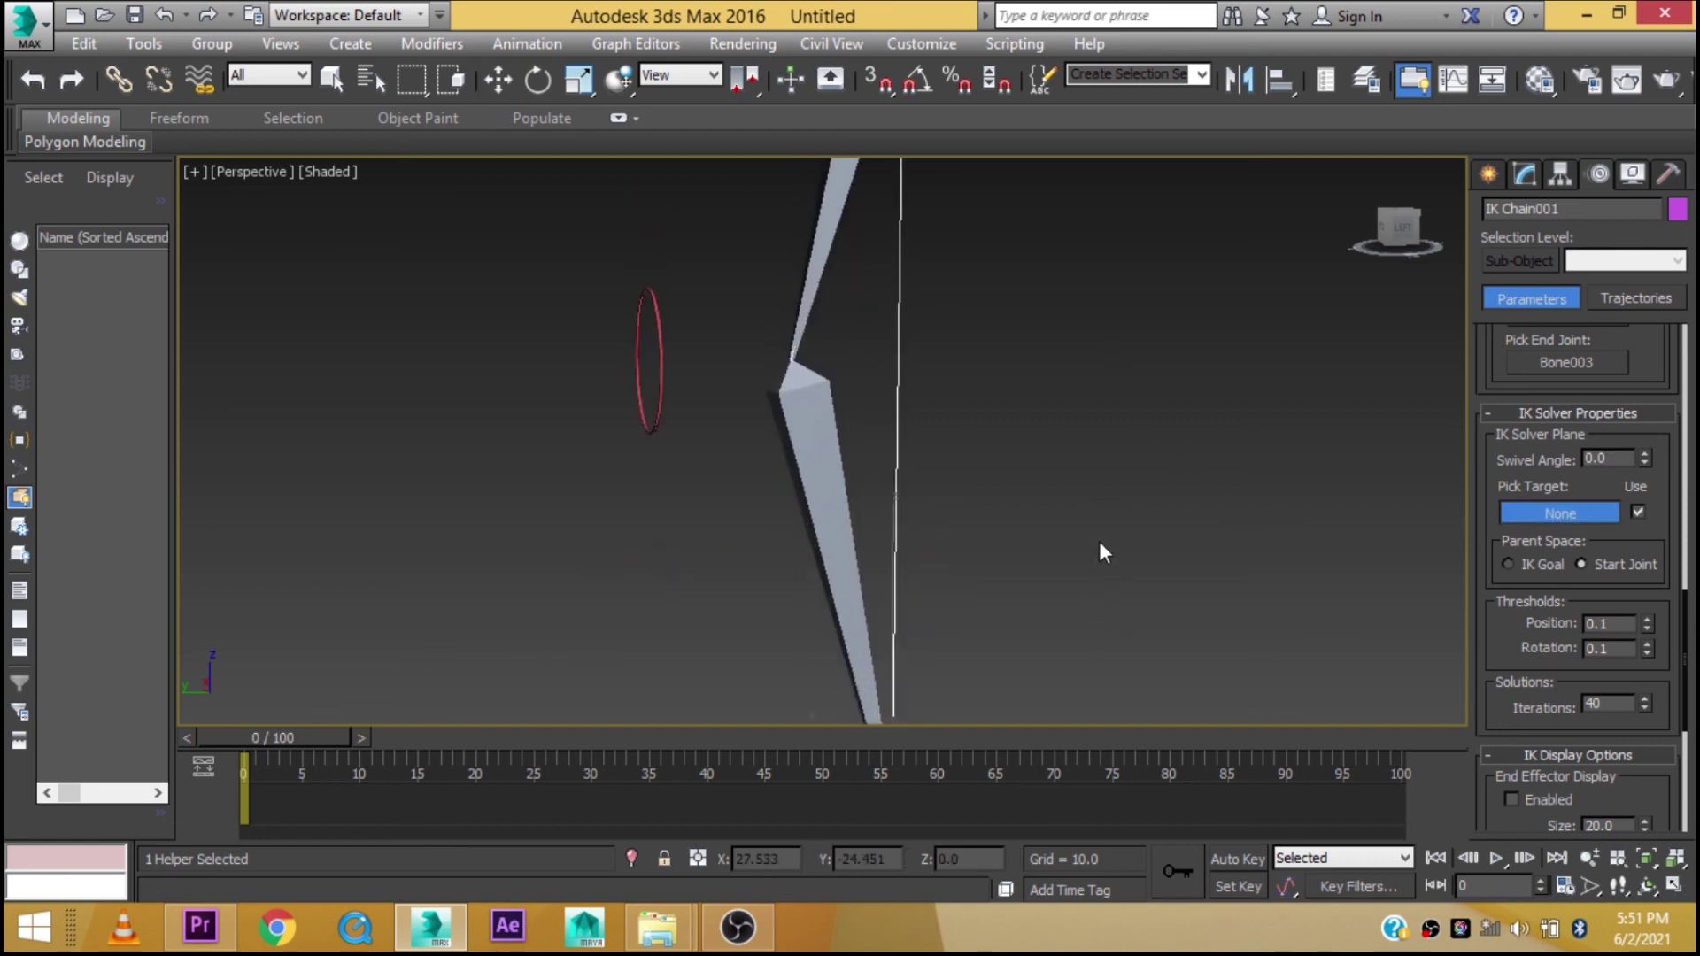
click(804, 382)
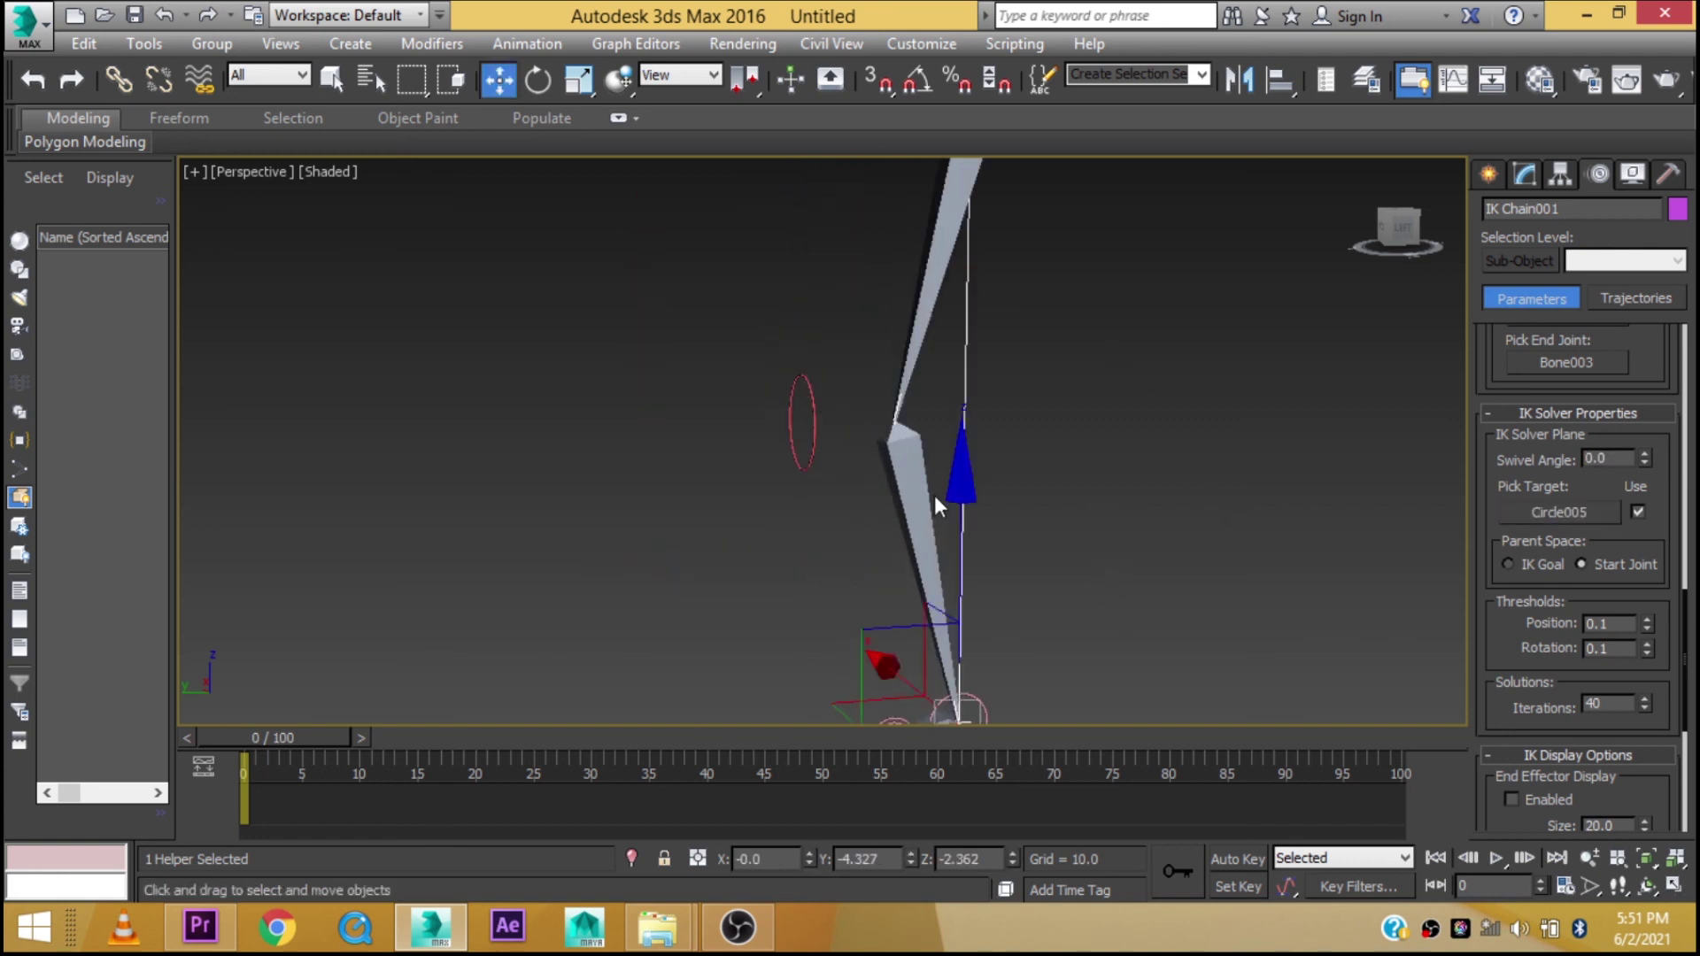
alt+middle_drag(879, 454, 865, 342)
click(841, 355)
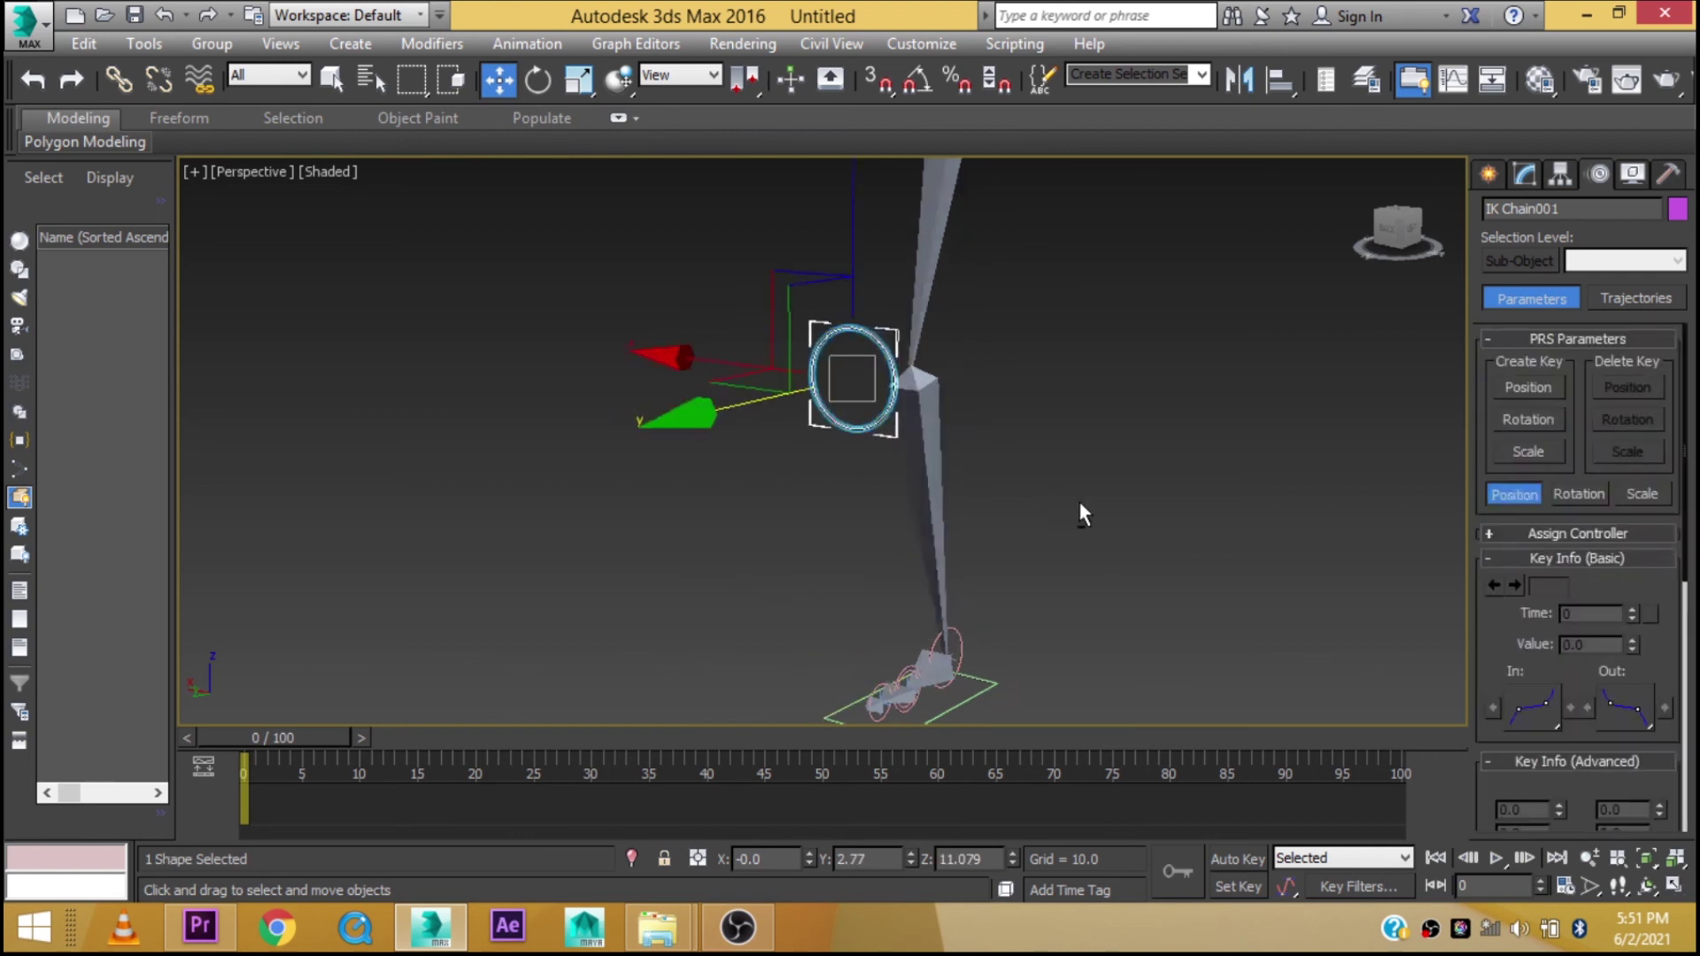
drag(670, 387, 673, 387)
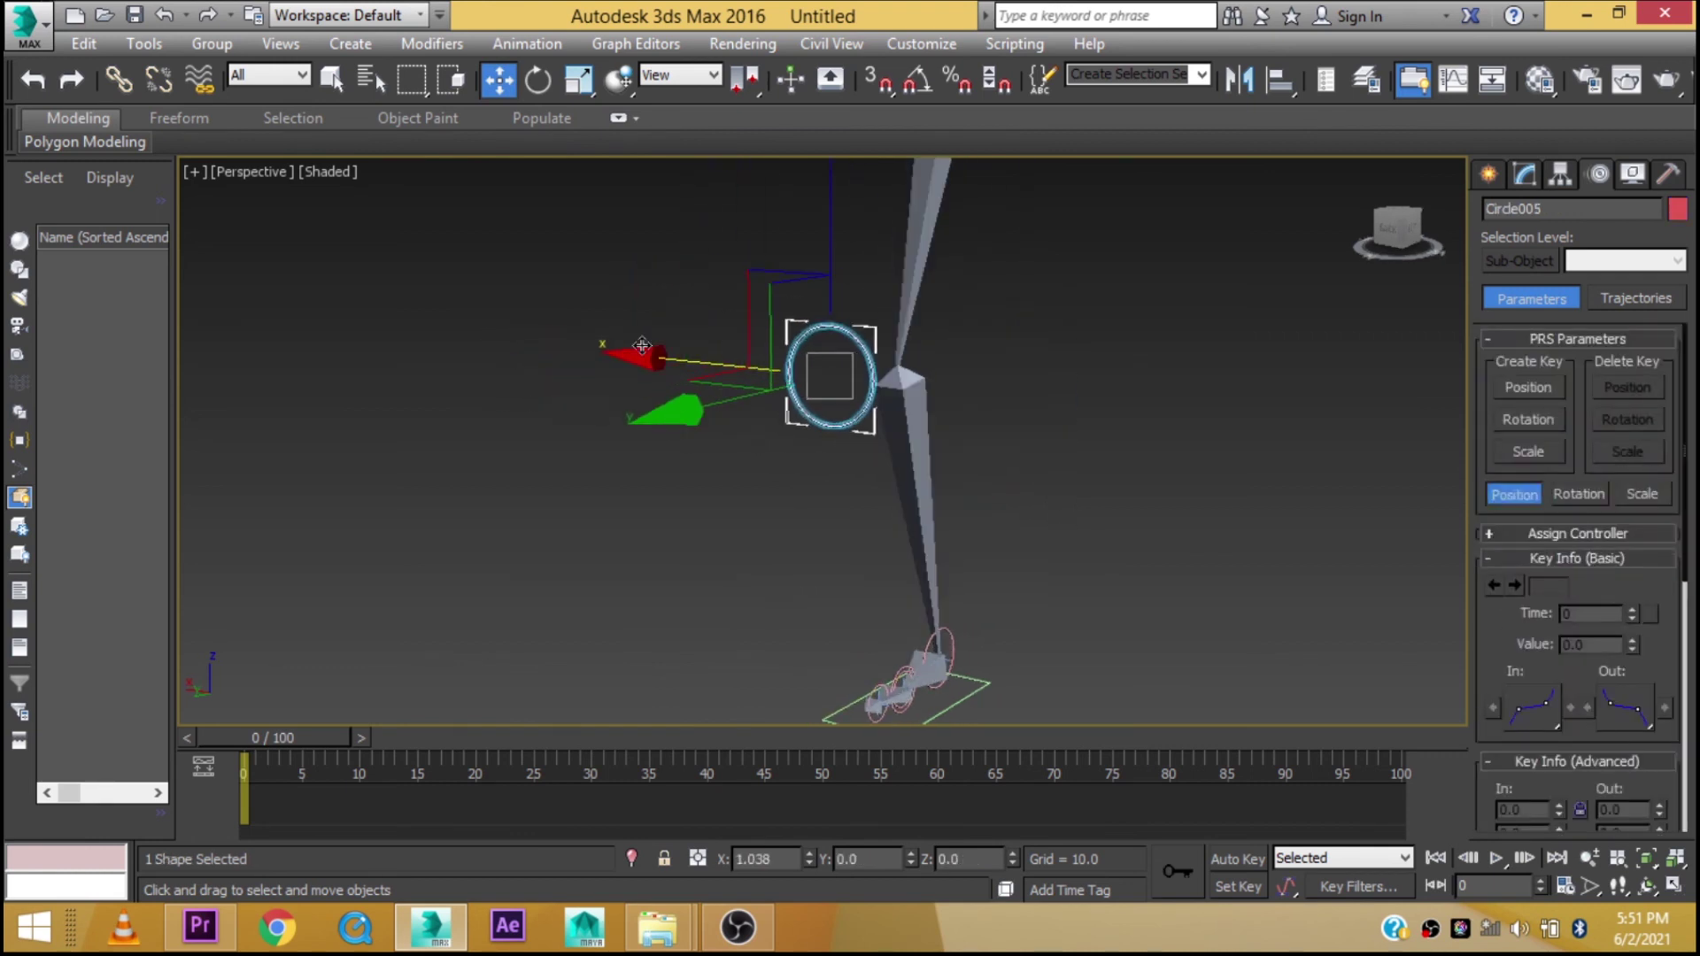
alt+middle_drag(1063, 421, 1081, 372)
scroll(1195, 512, down, 5)
alt+middle_drag(1195, 512, 1003, 519)
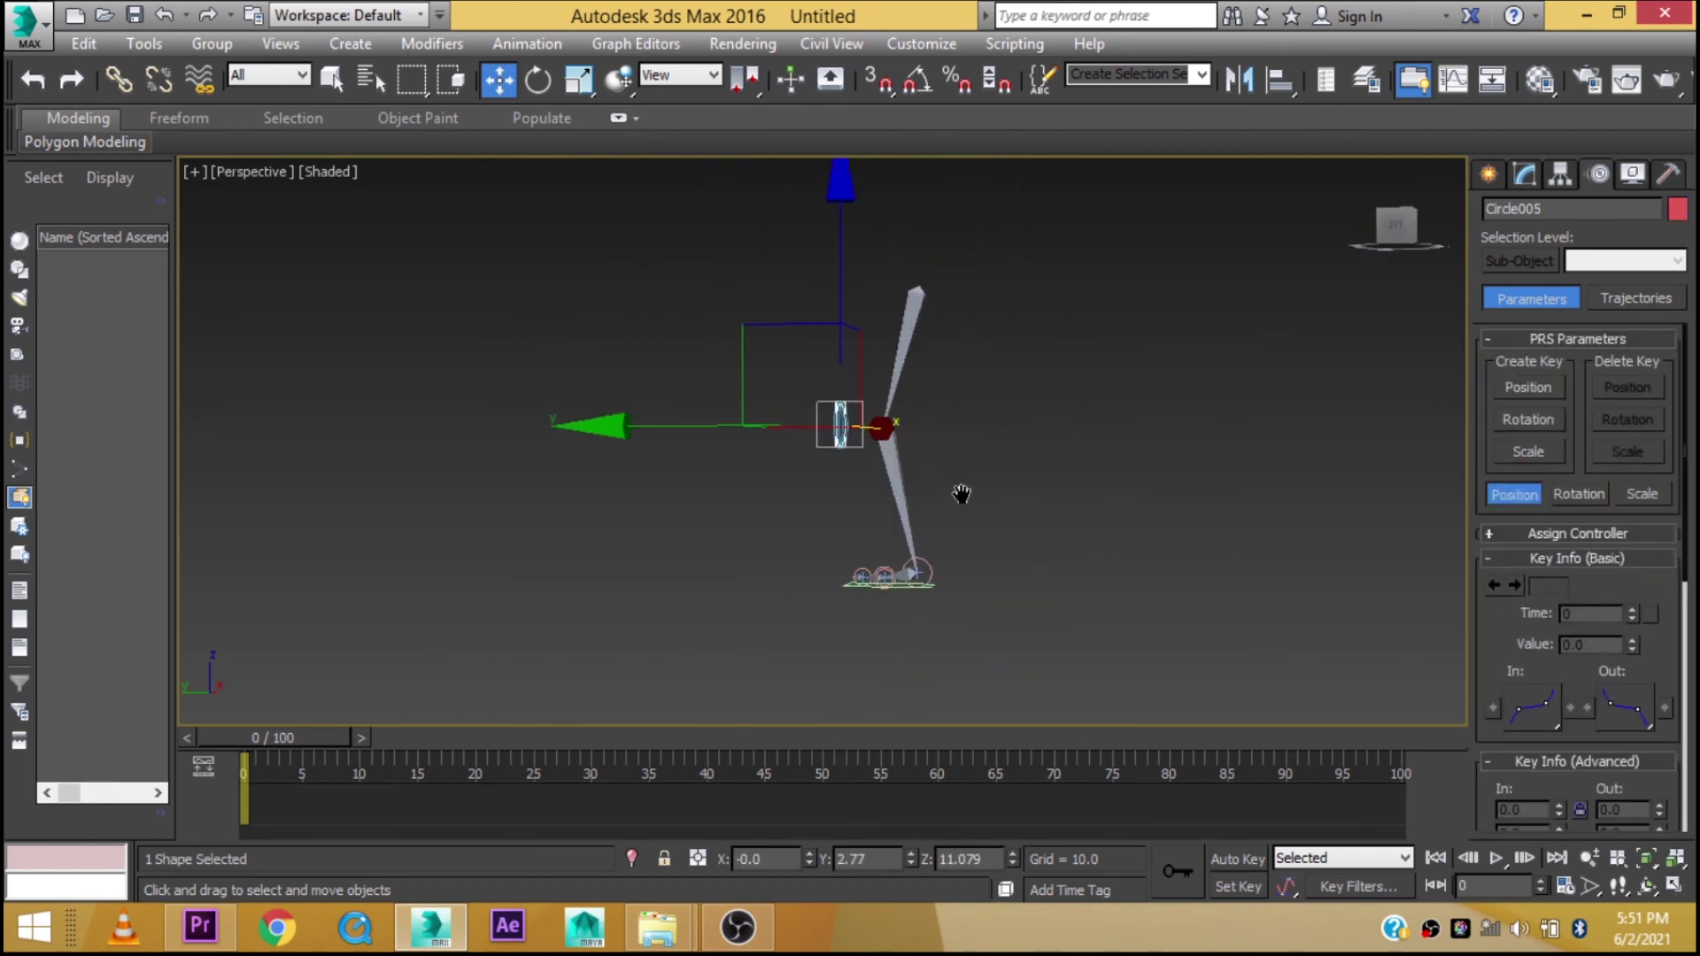
alt+middle_drag(1112, 486, 1229, 535)
scroll(1040, 514, up, 2)
click(1226, 536)
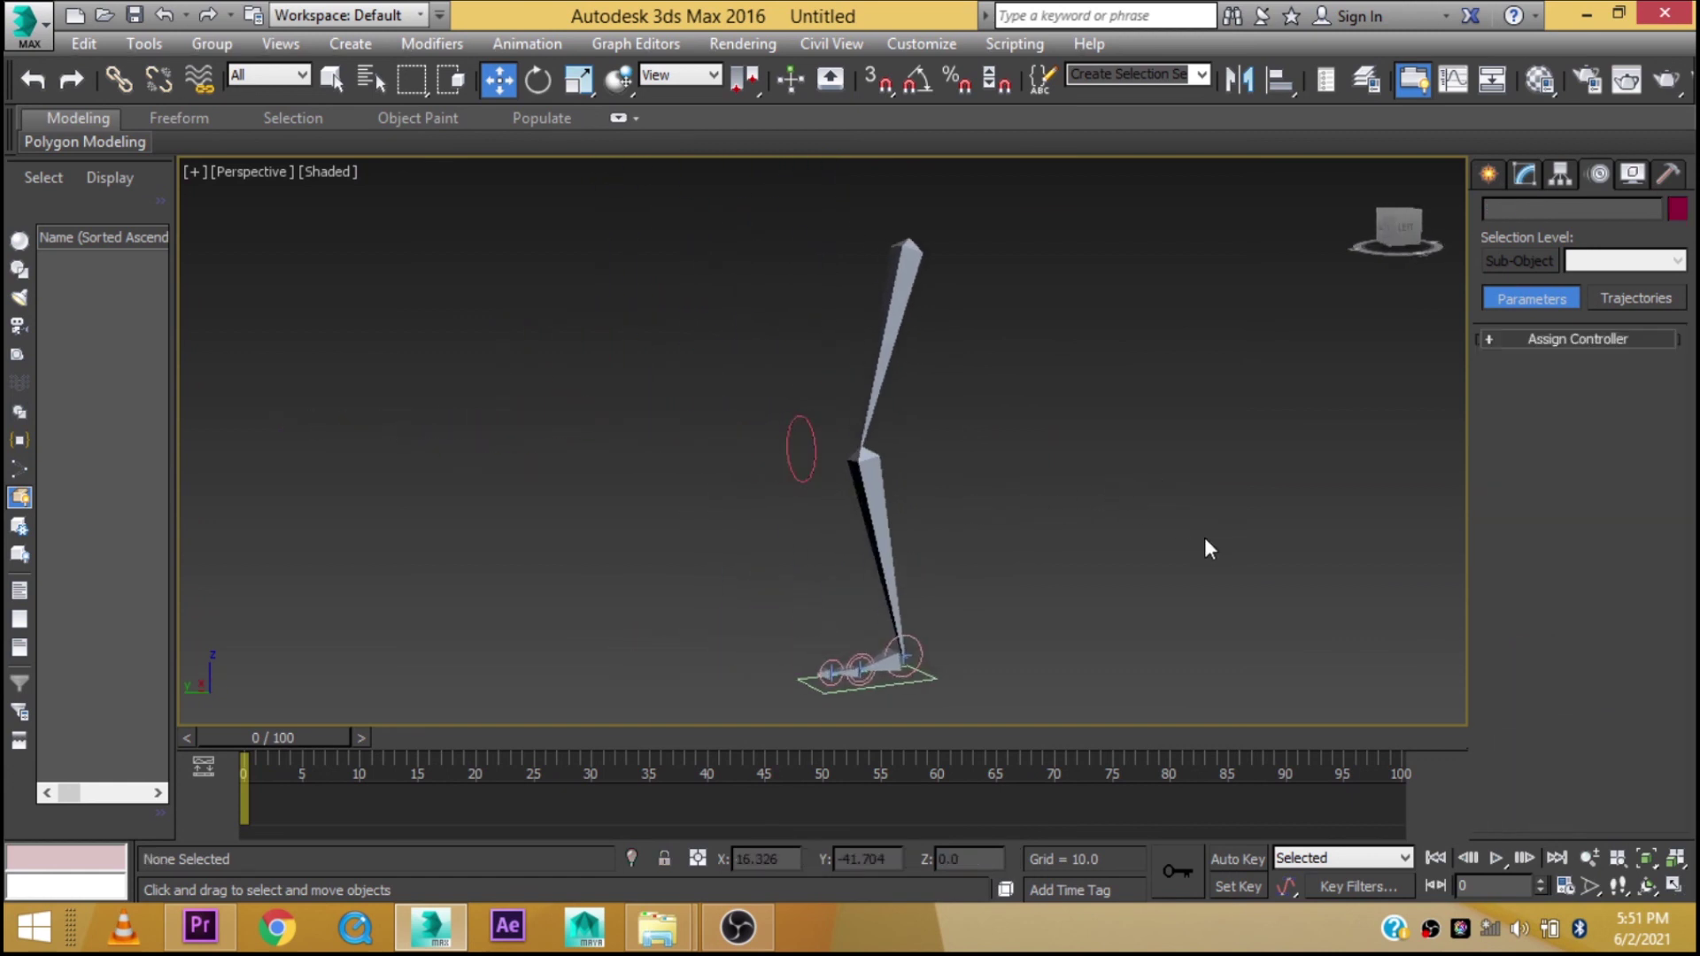